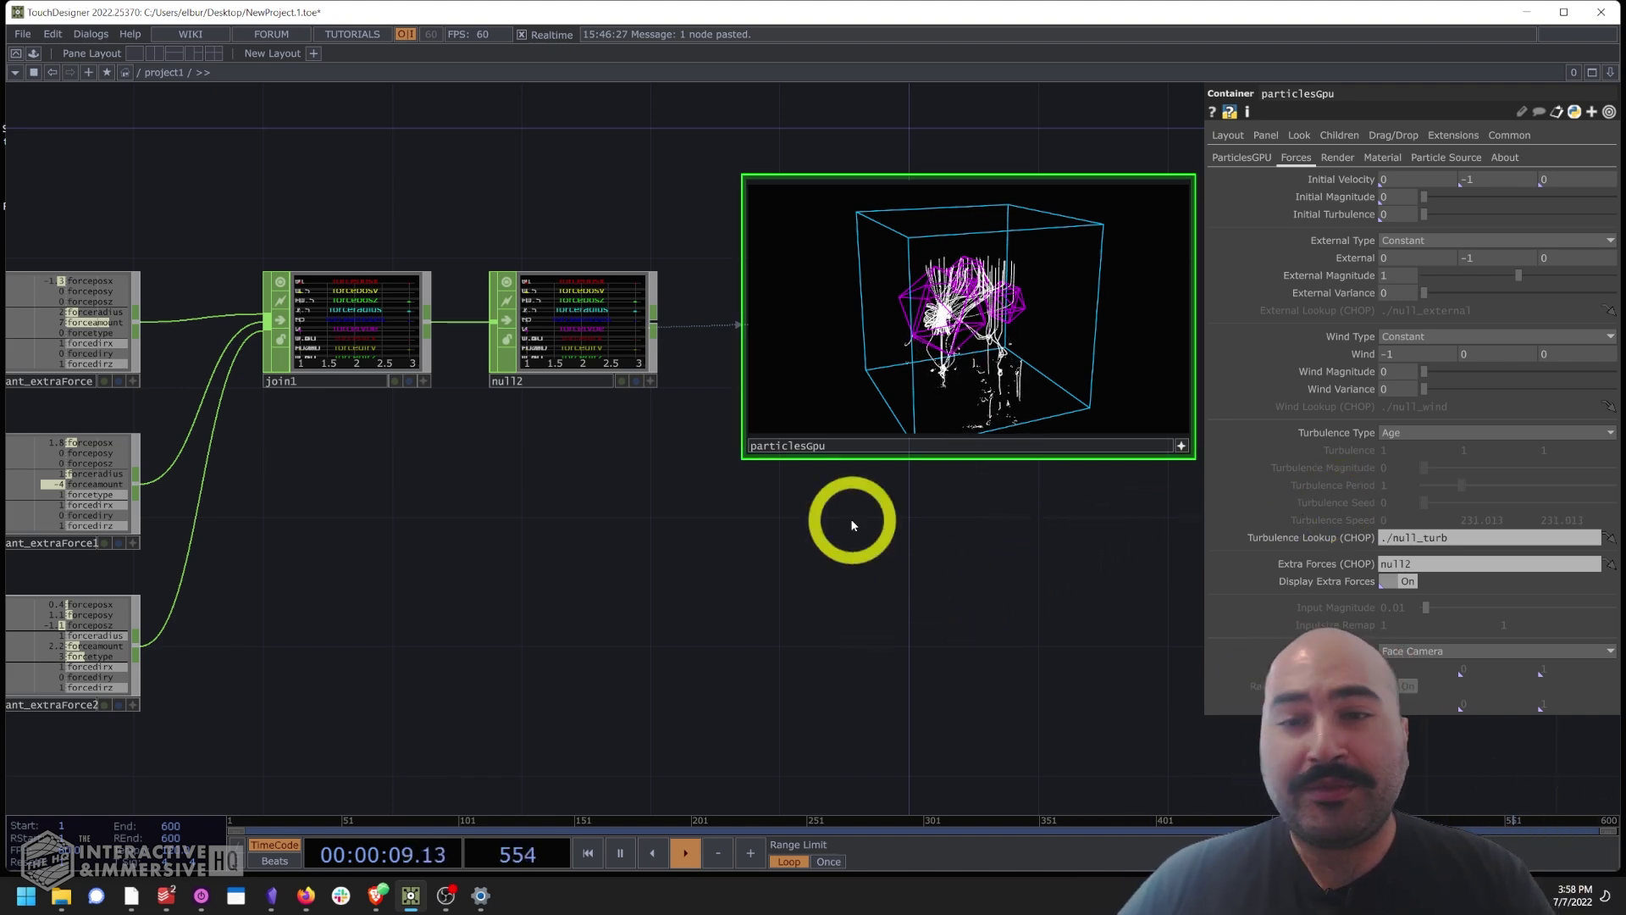
Examine the particlesGpu preview with its extra-force shapes from different angles, along with the CHOP network feeding it.
left_click_drag(658, 202, 367, 236)
scroll(480, 237, "up", 2)
scroll(686, 156, "up", 3)
left_click_drag(685, 153, 431, 107)
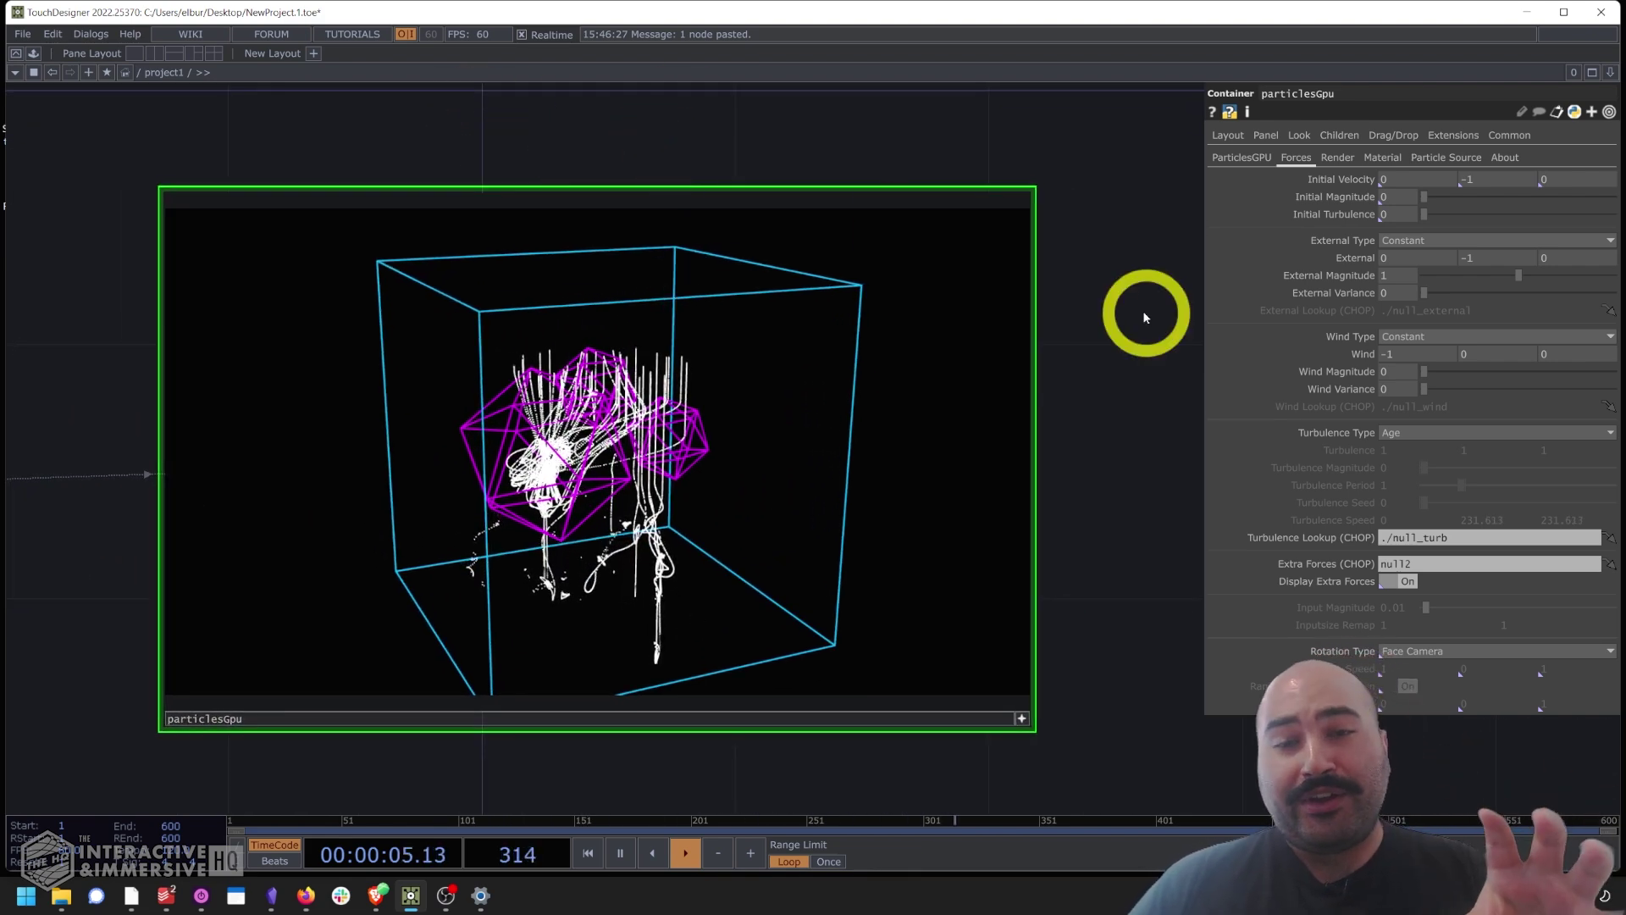
left_click_drag(842, 435, 597, 468)
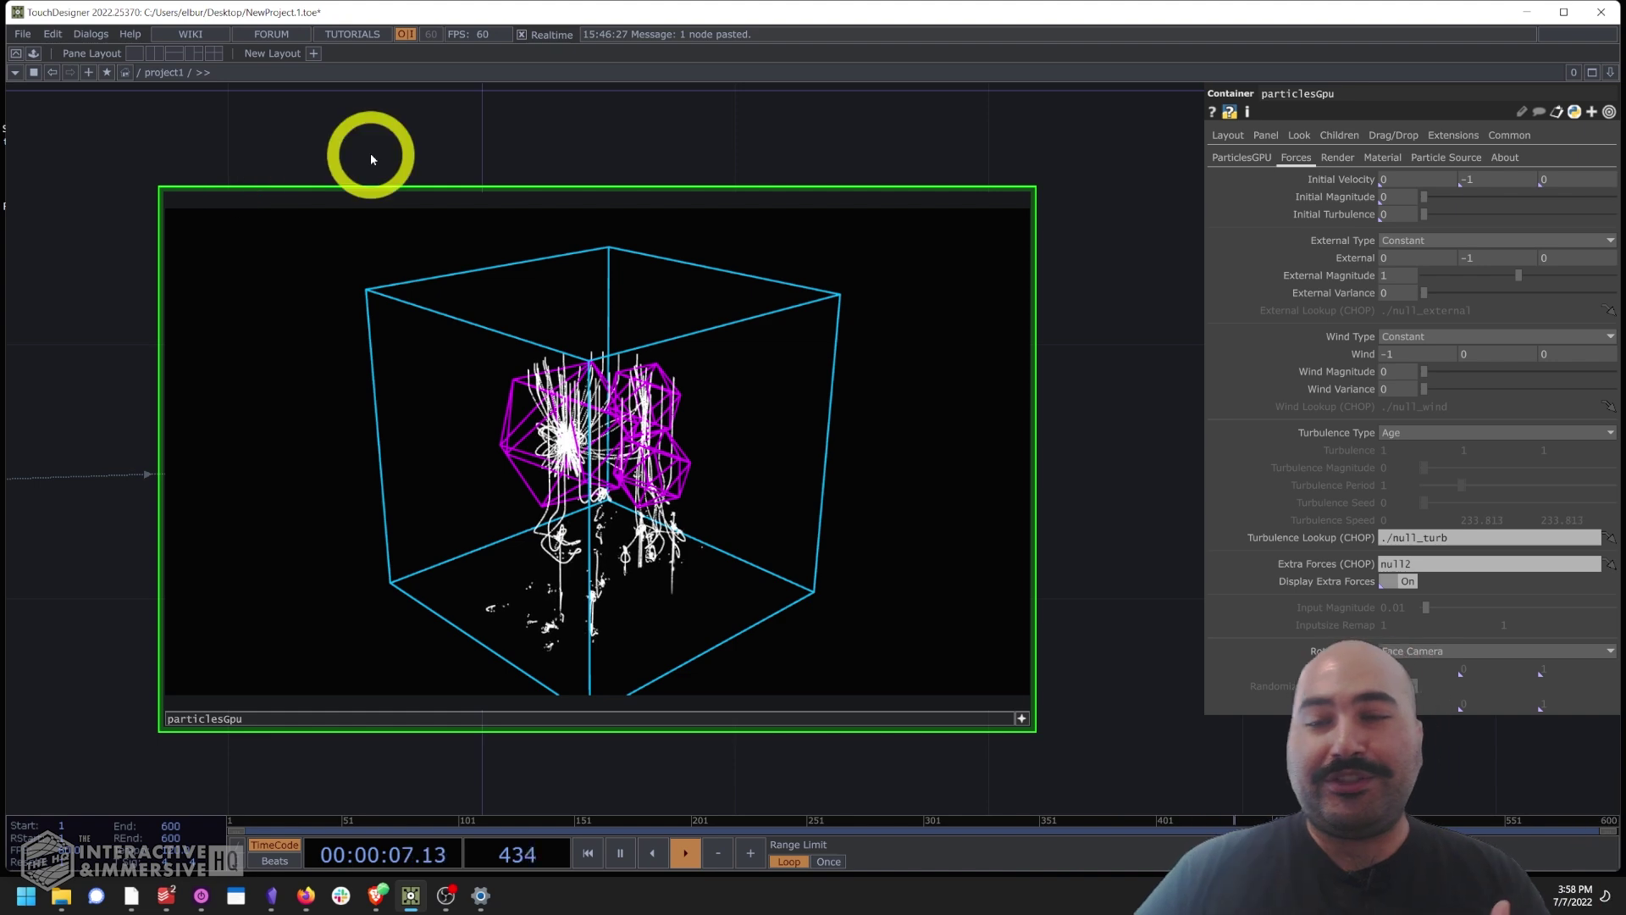
scroll(359, 152, "down", 5)
left_click_drag(359, 152, 694, 194)
scroll(865, 169, "up", 3)
left_click_drag(884, 168, 658, 181)
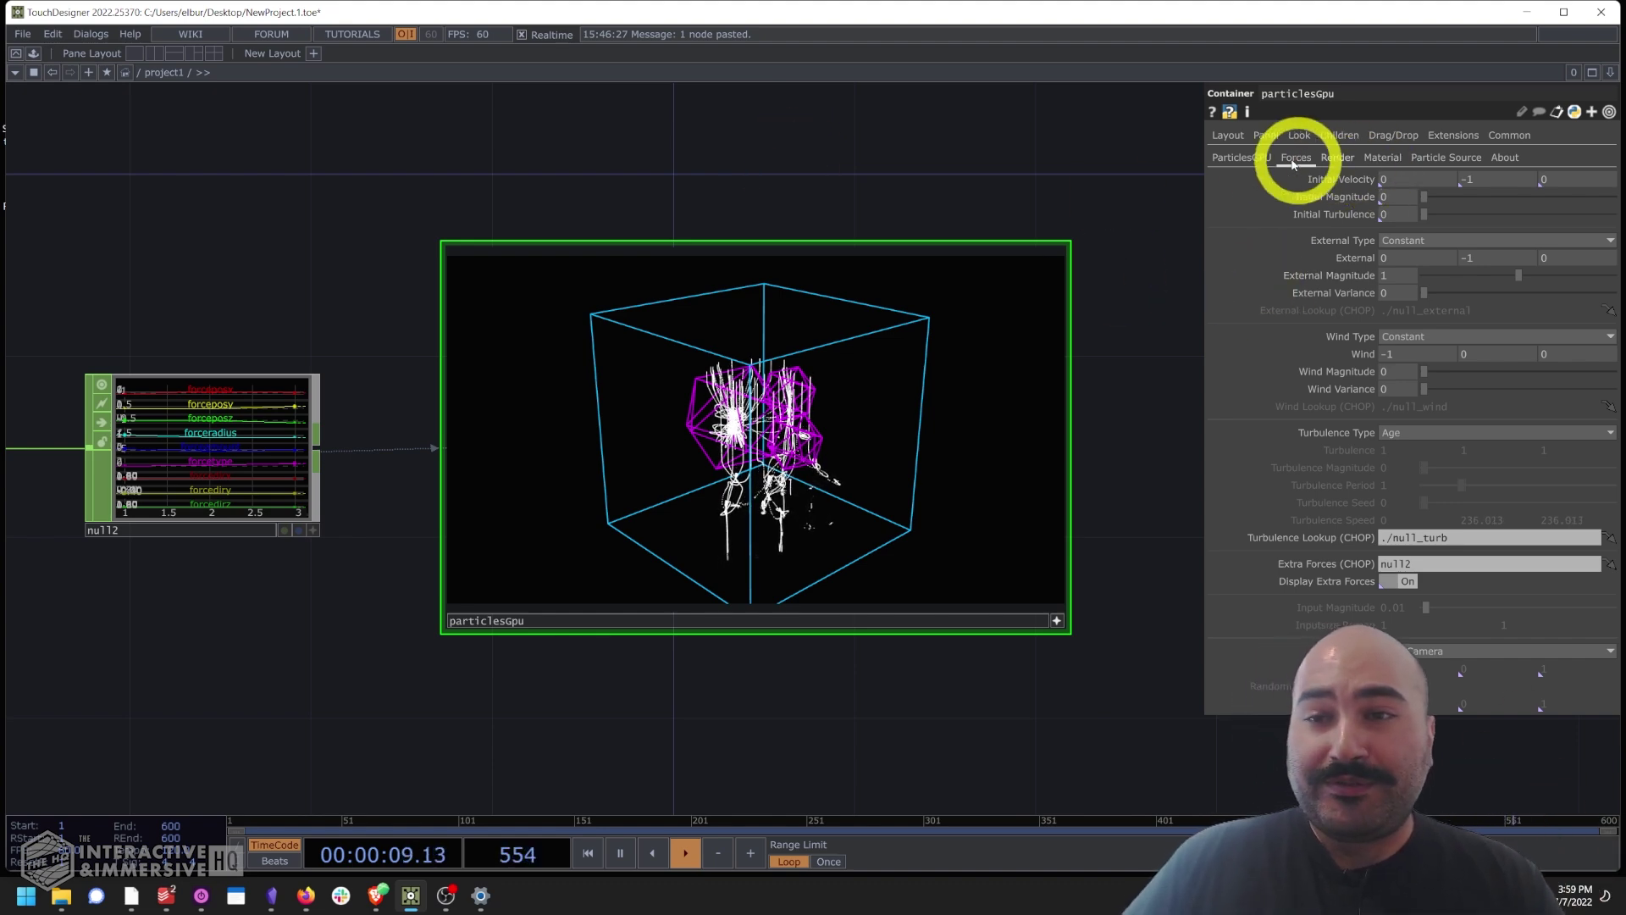
Delete all the operators in the project1 network, including particlesGpu and the constant, join and null CHOPs.
scroll(956, 188, "down", 4)
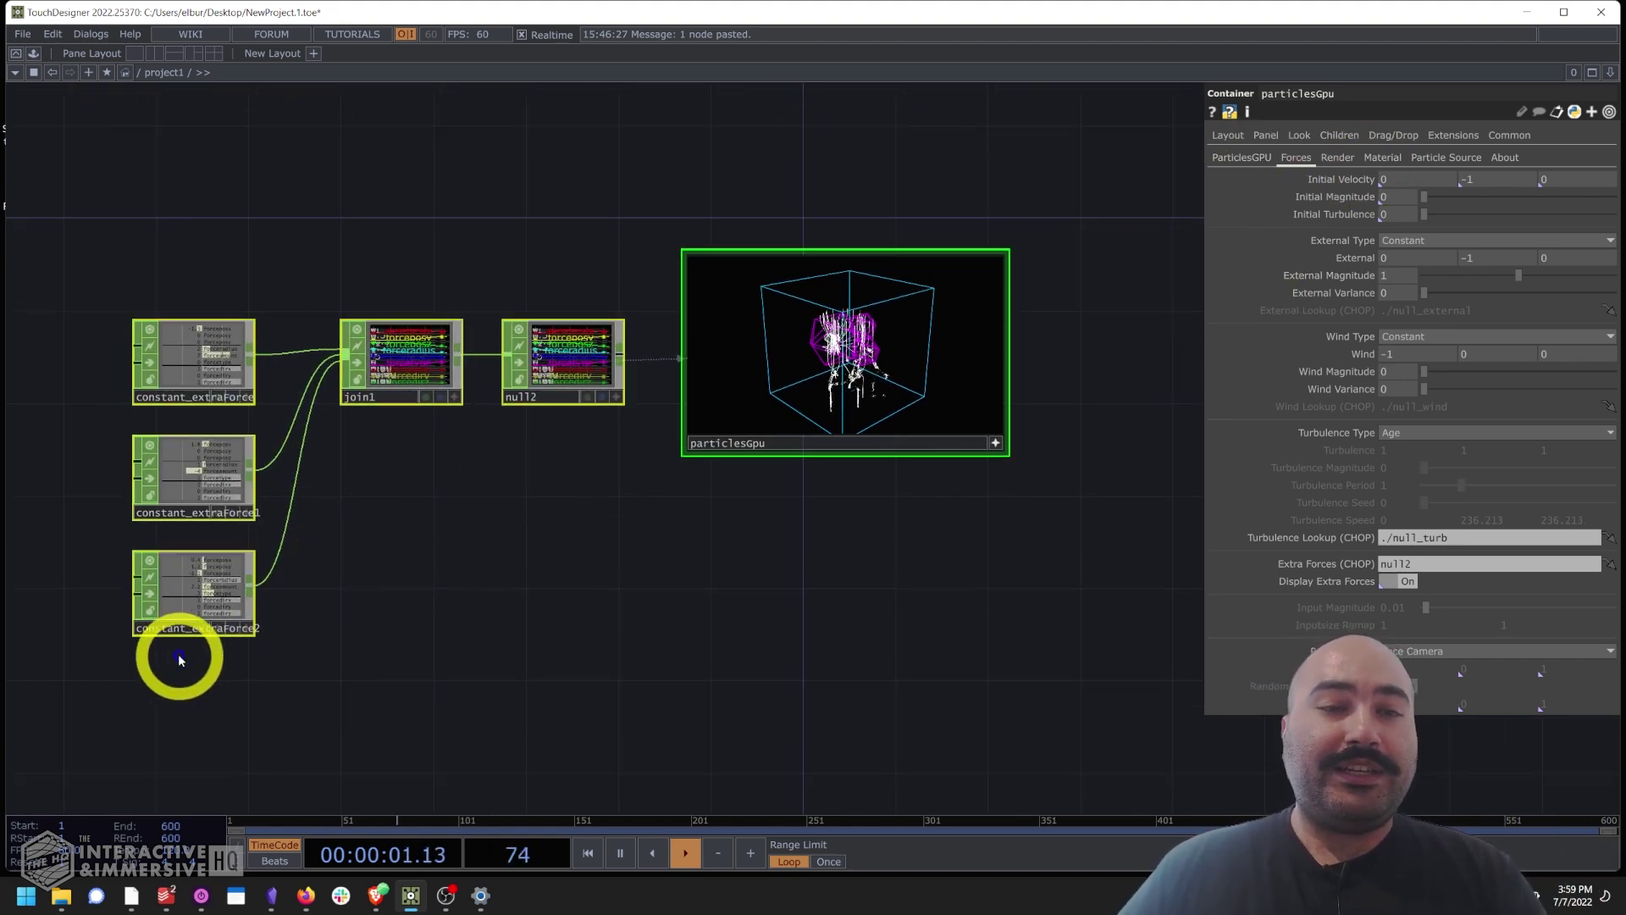
key("Delete")
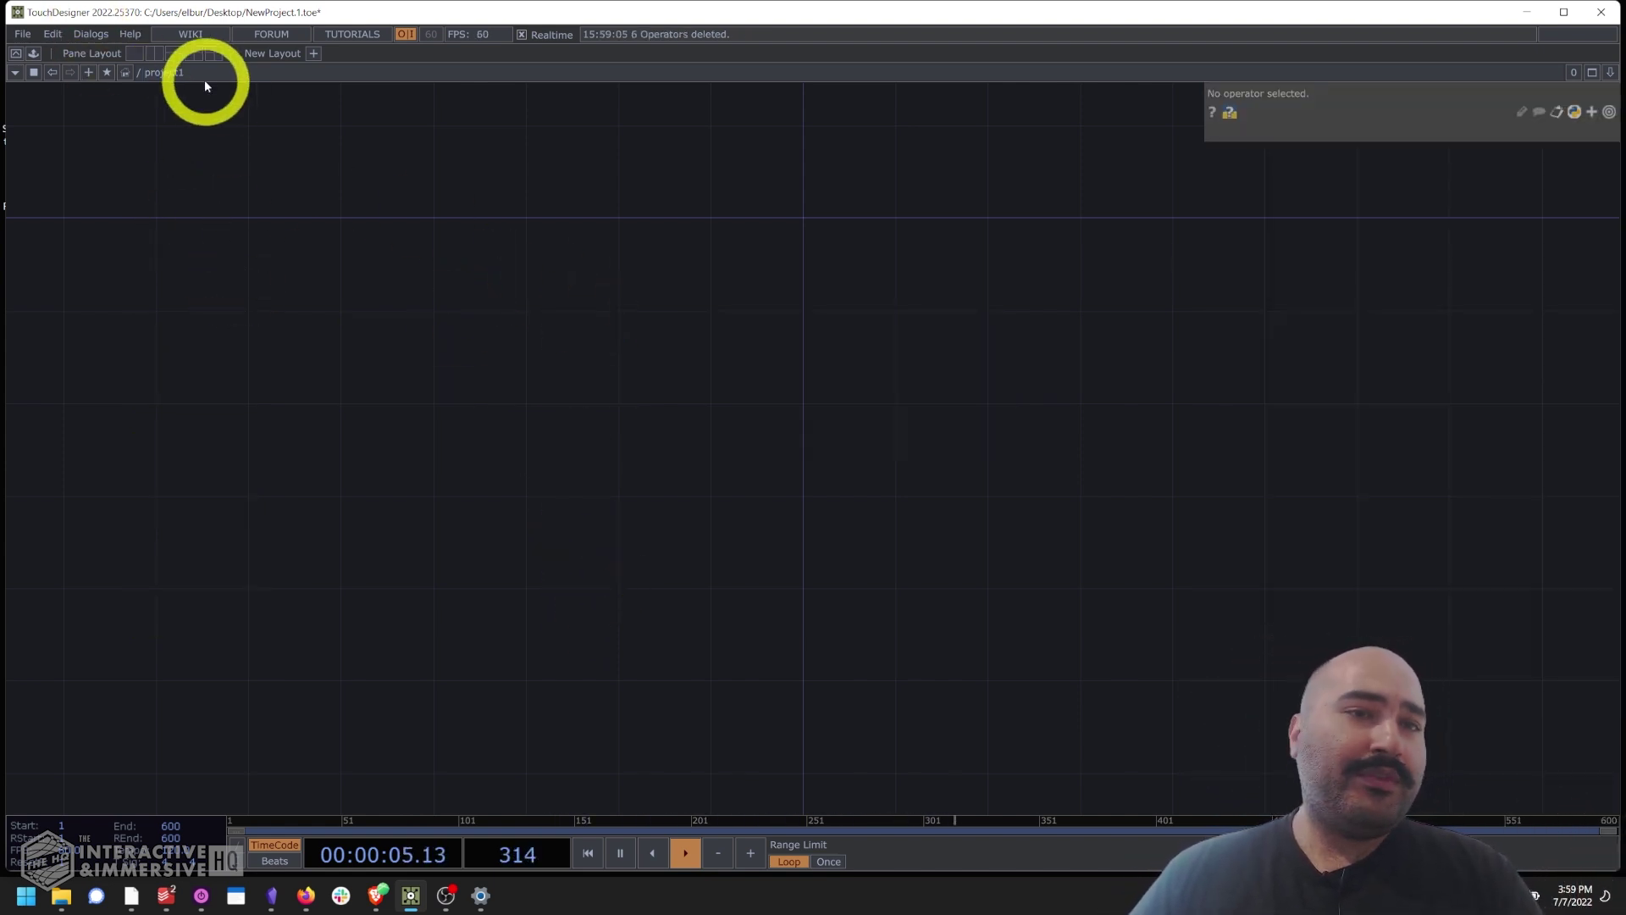
Add a fresh particlesGpu component from the Palette's Tools category to the empty network and close the Palette.
left_click(90, 35)
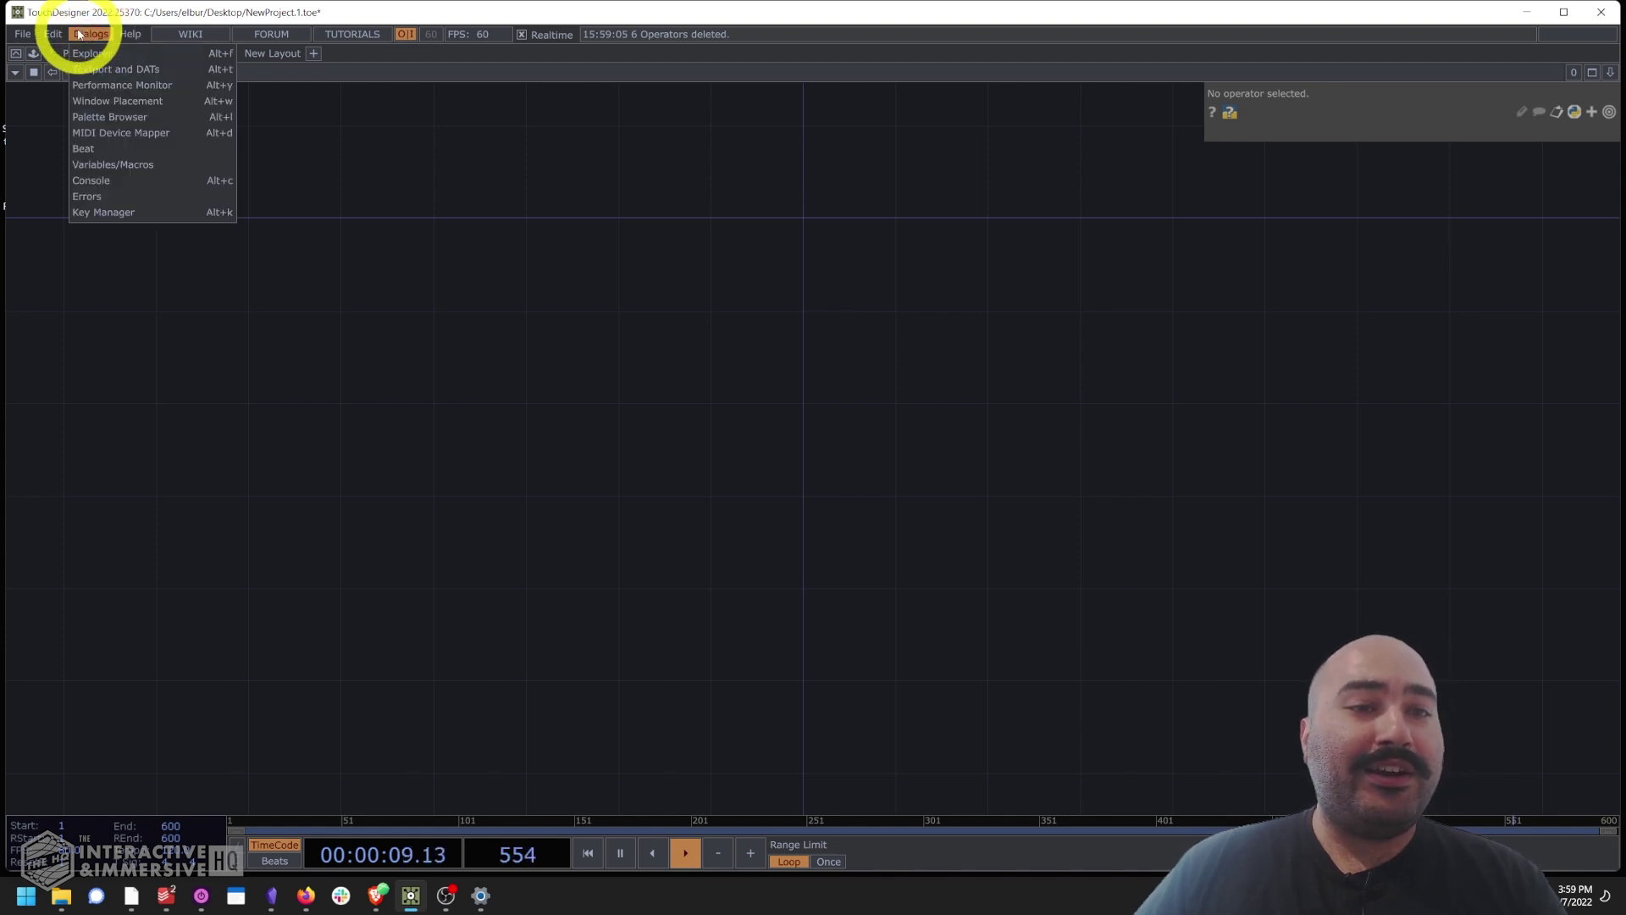
left_click(107, 119)
left_click_drag(715, 110, 423, 97)
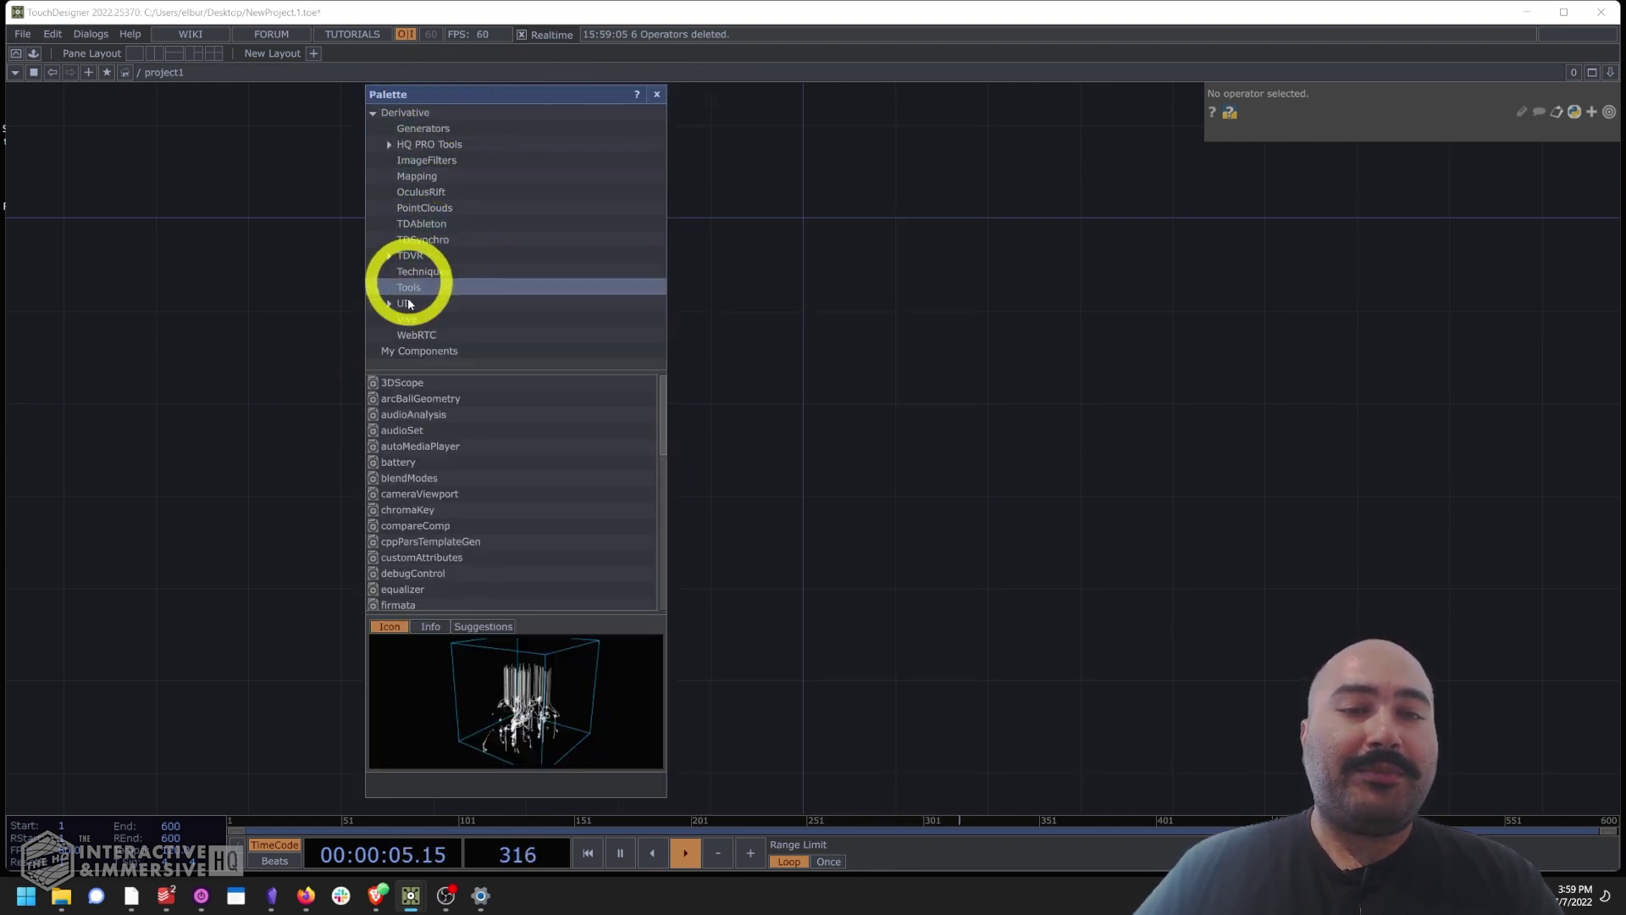
scroll(547, 424, "down", 8)
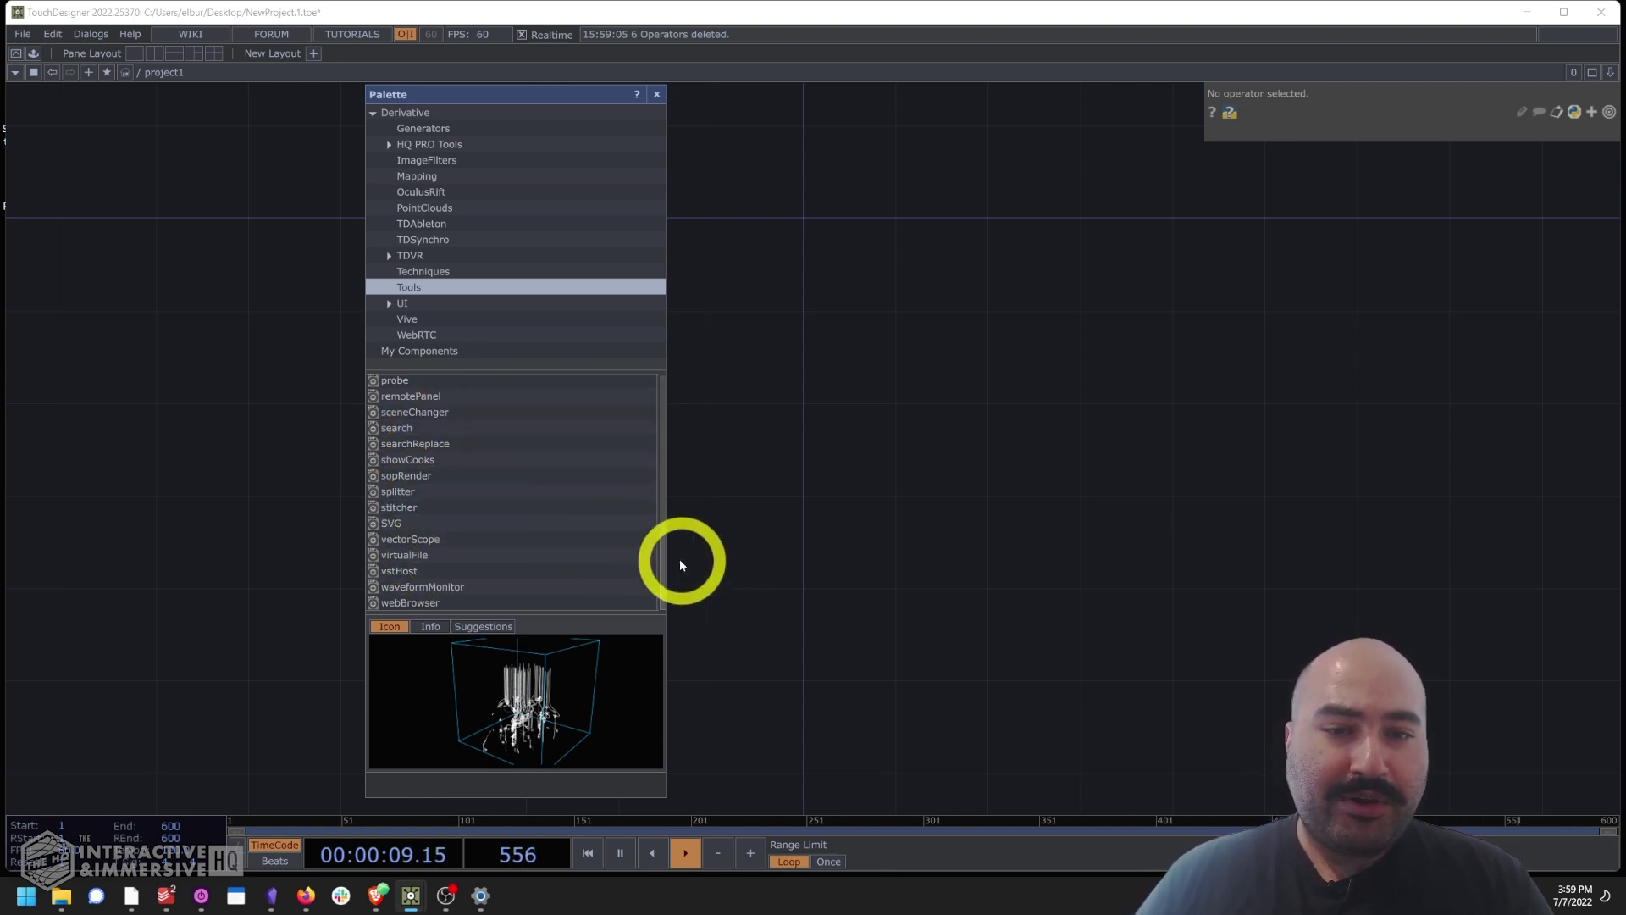
left_click_drag(666, 559, 665, 519)
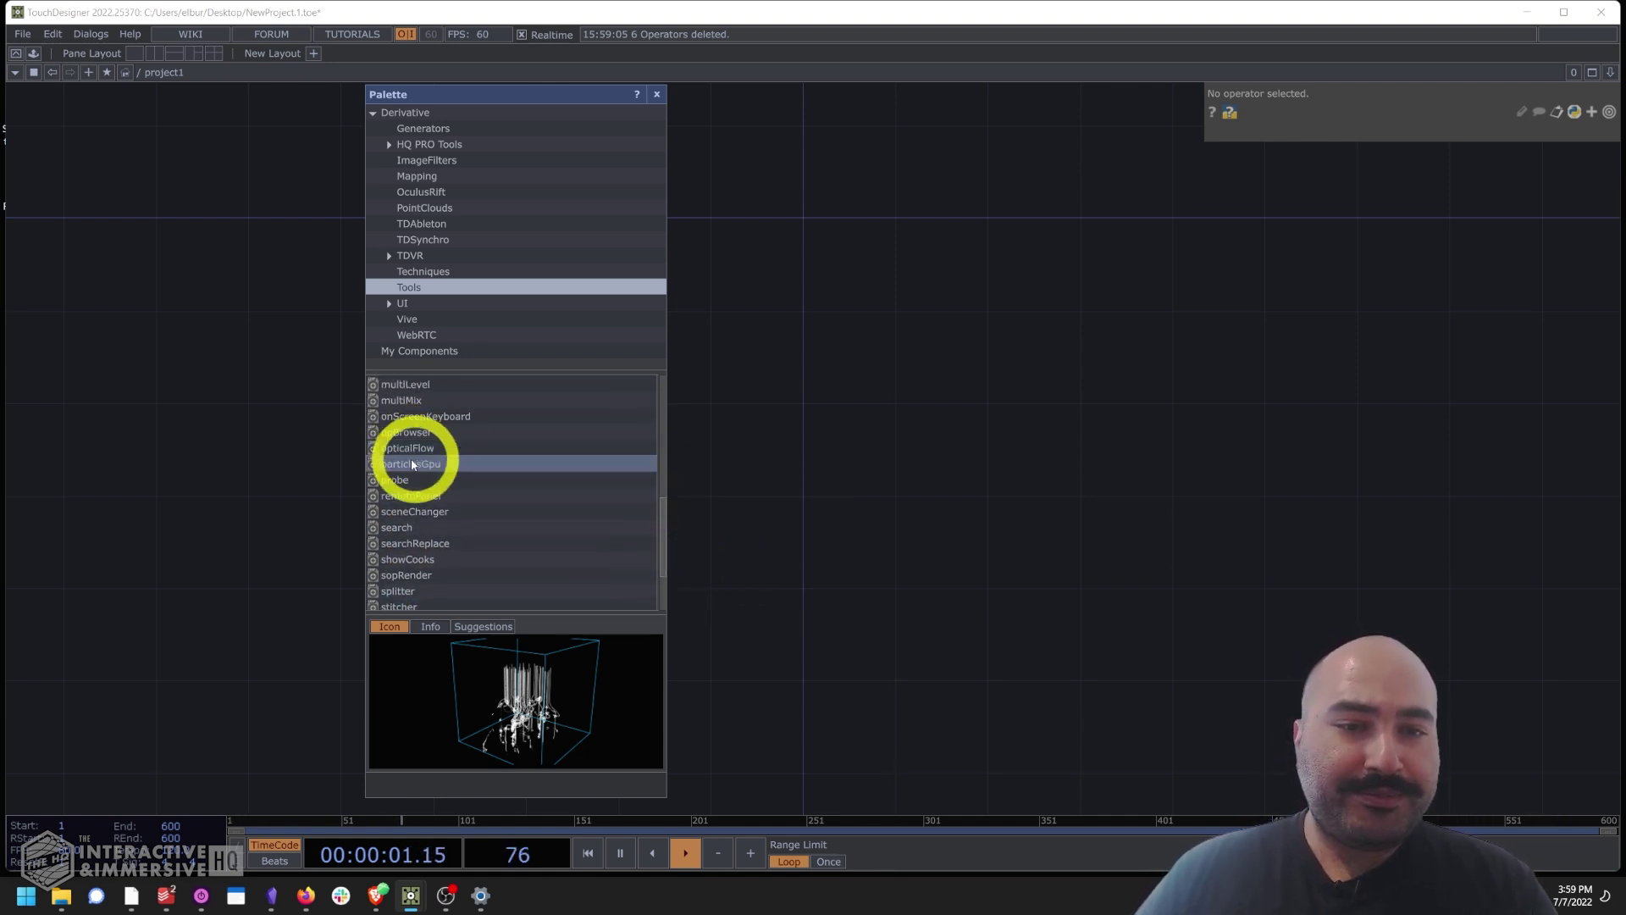
left_click_drag(398, 468, 874, 431)
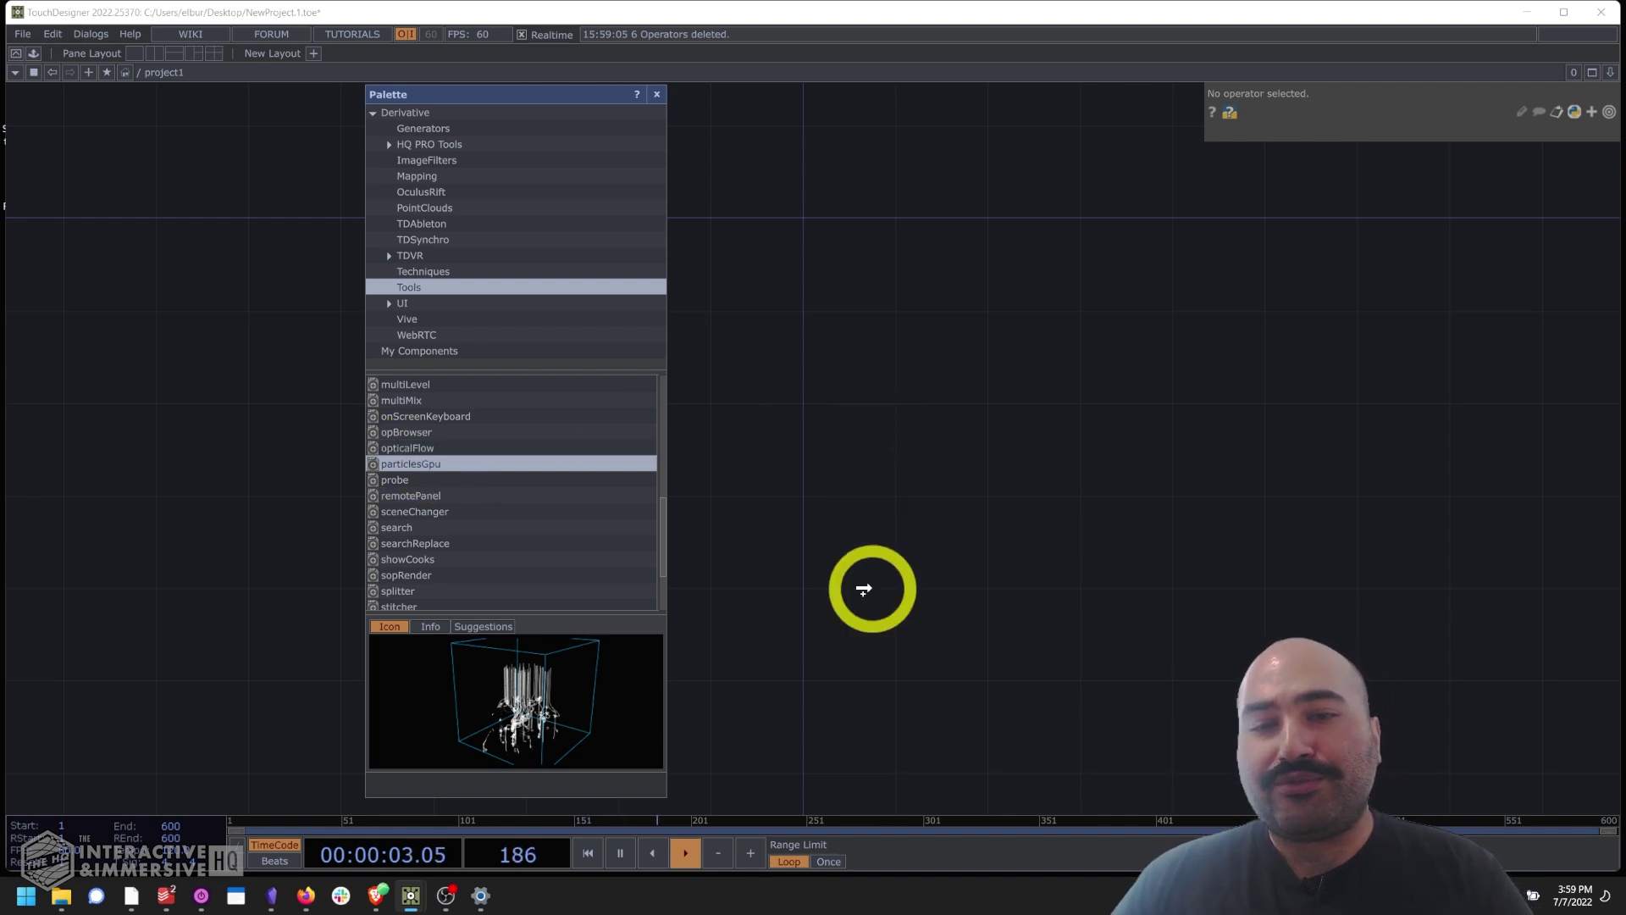
left_click(656, 94)
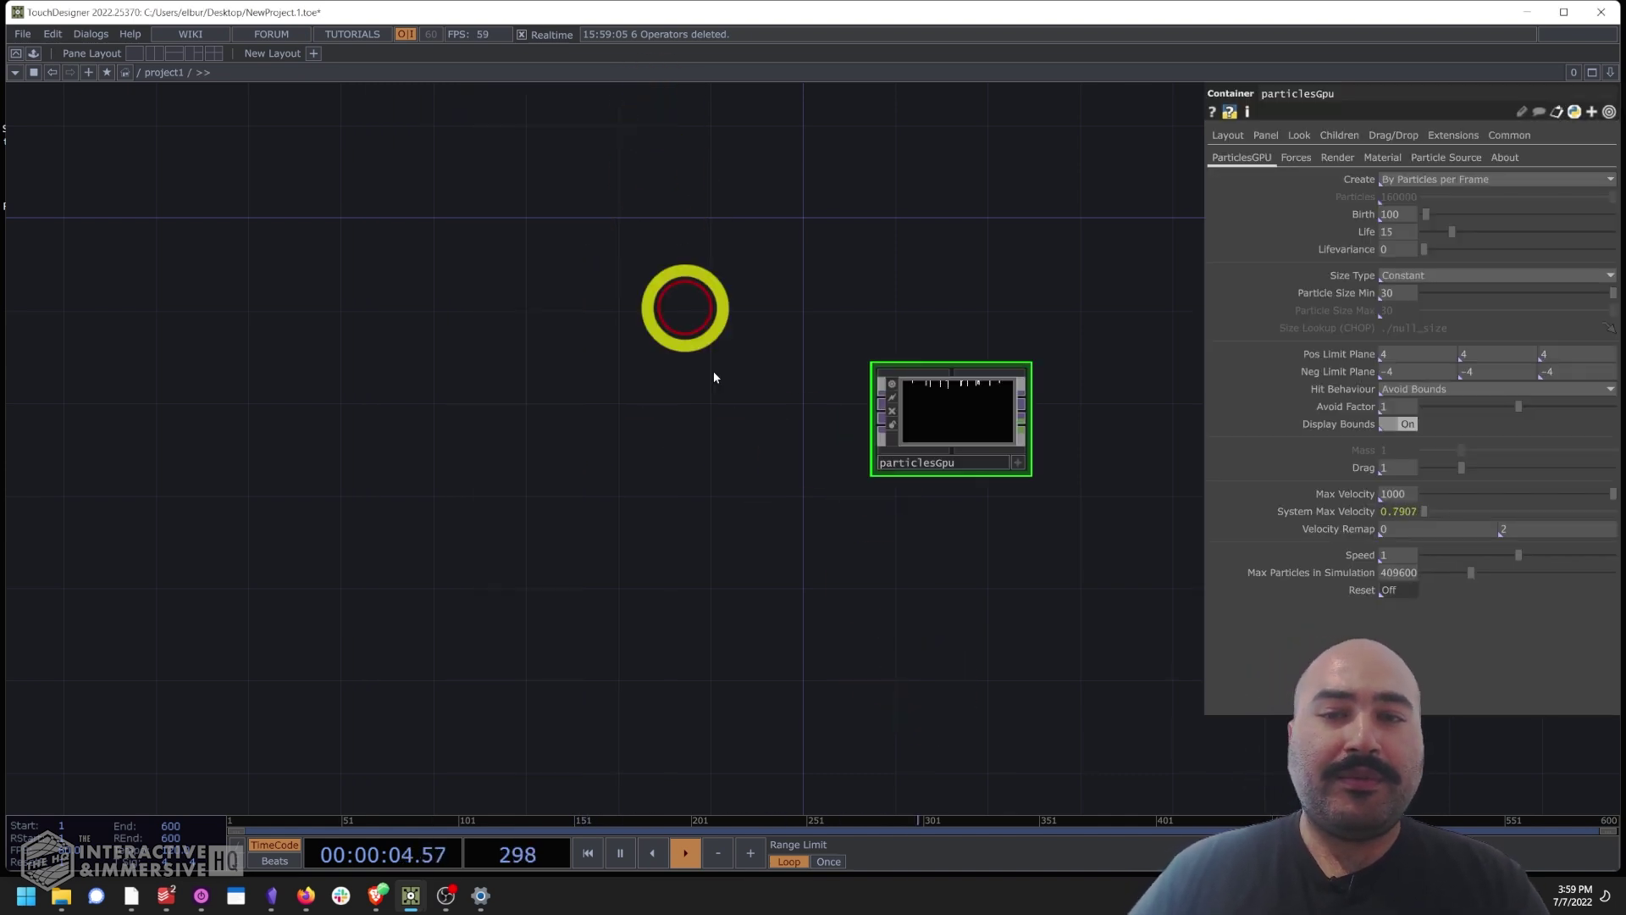
Make the particlesGpu viewer active, pull its camera back to frame the whole bounding box, and deactivate the viewer.
scroll(1042, 458, "up", 3)
scroll(1082, 461, "up", 3)
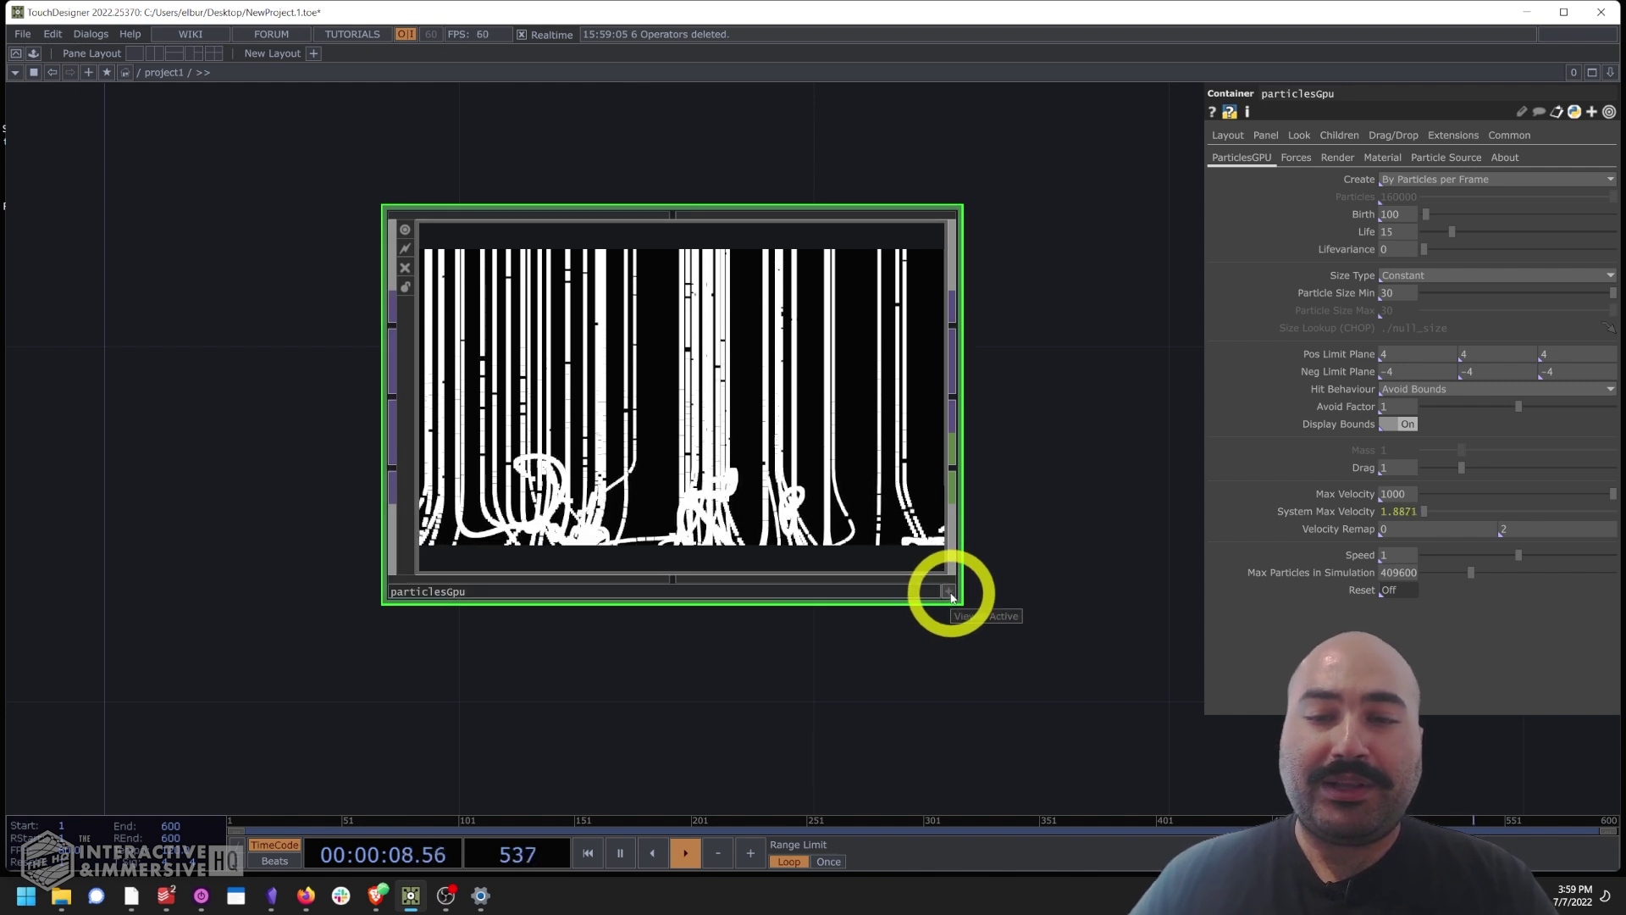
left_click(948, 591)
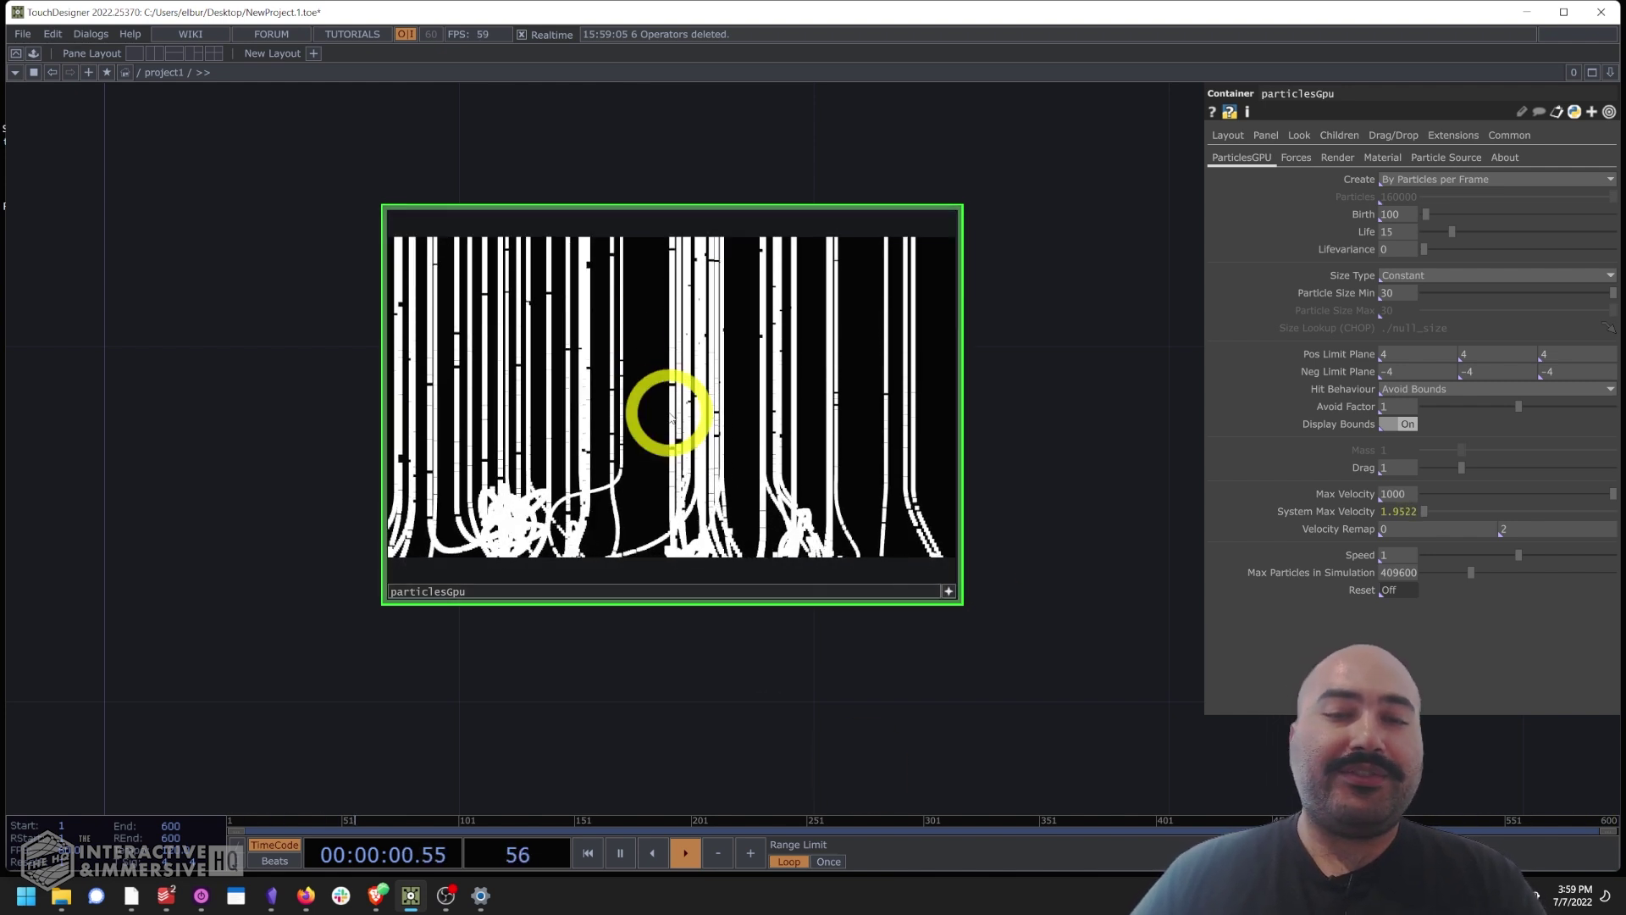
scroll(620, 375, "down", 5)
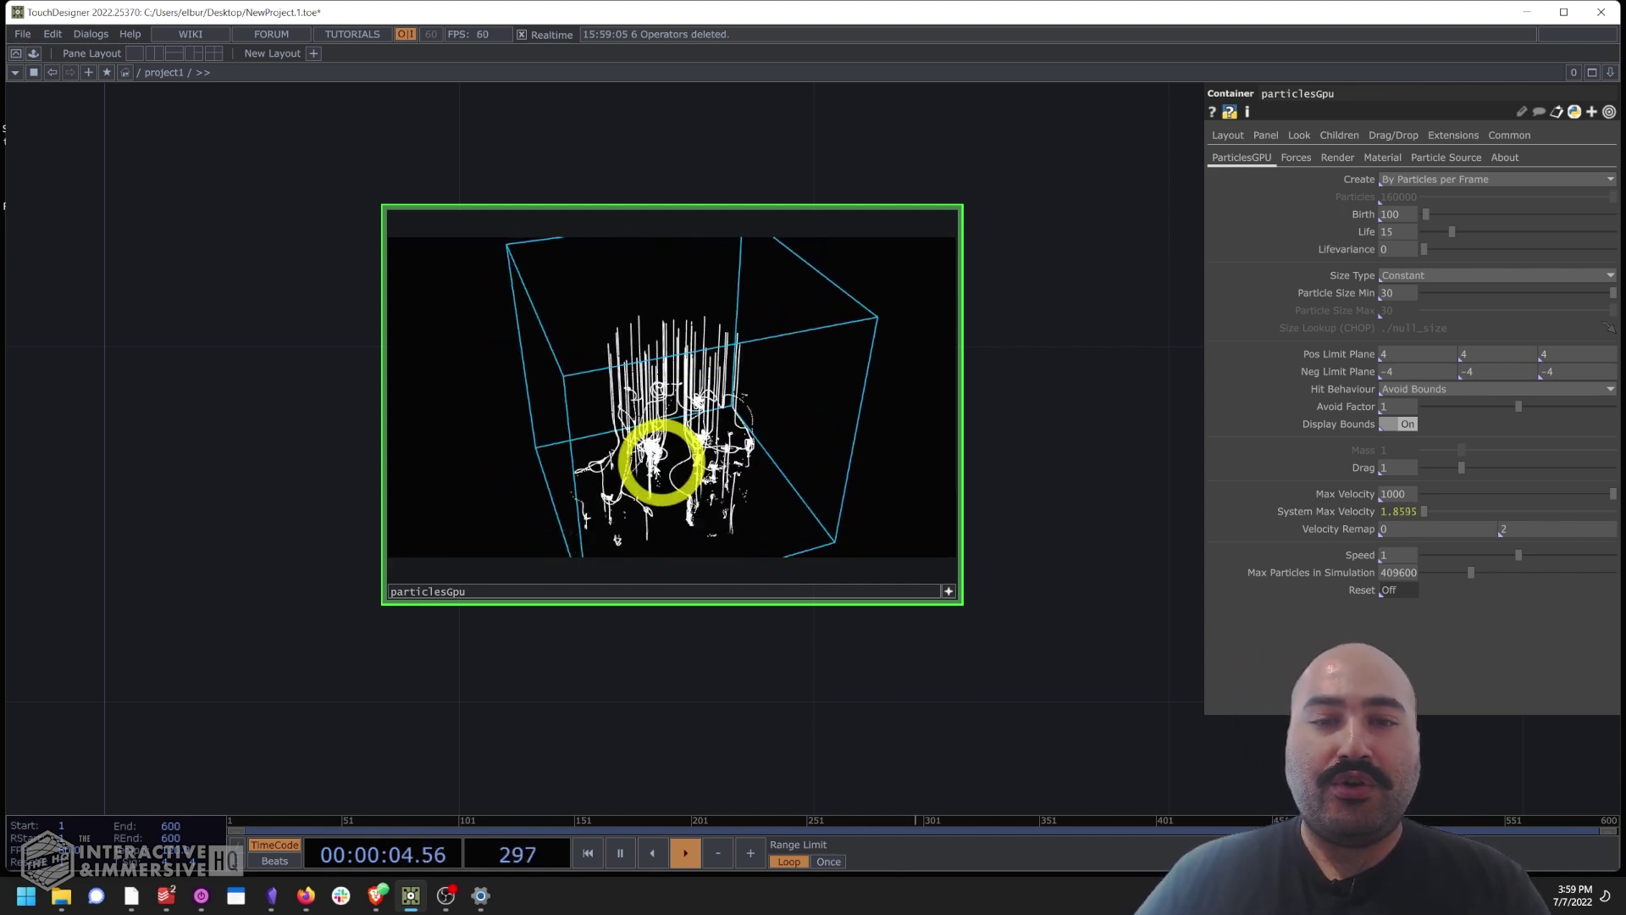
left_click_drag(466, 366, 586, 406)
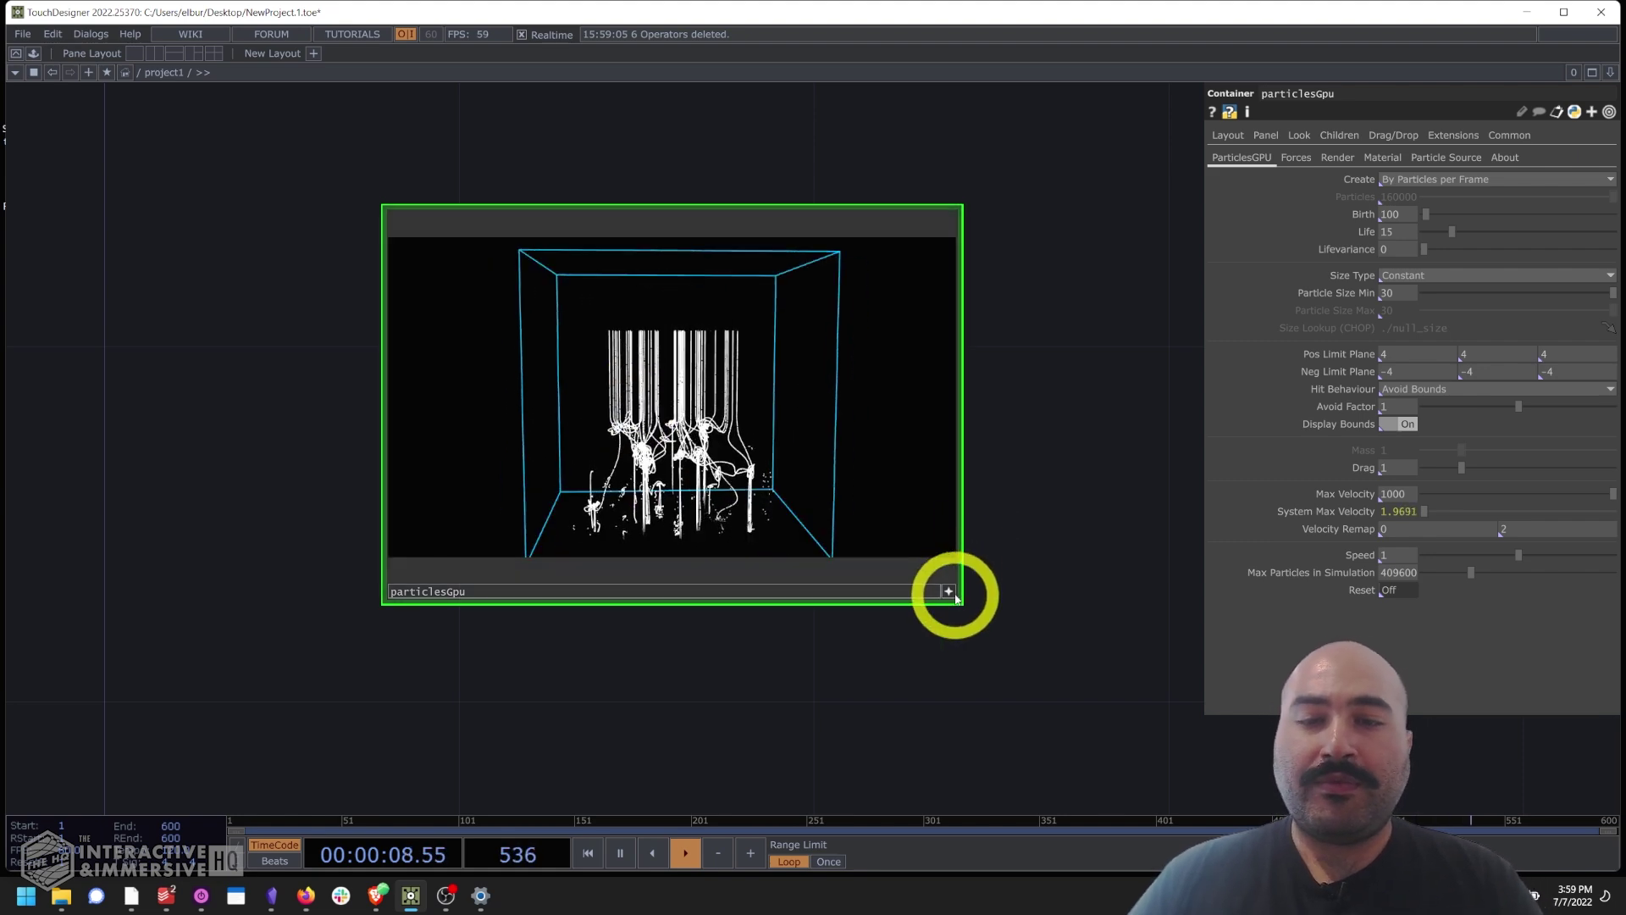
left_click(949, 592)
left_click_drag(977, 714, 961, 635)
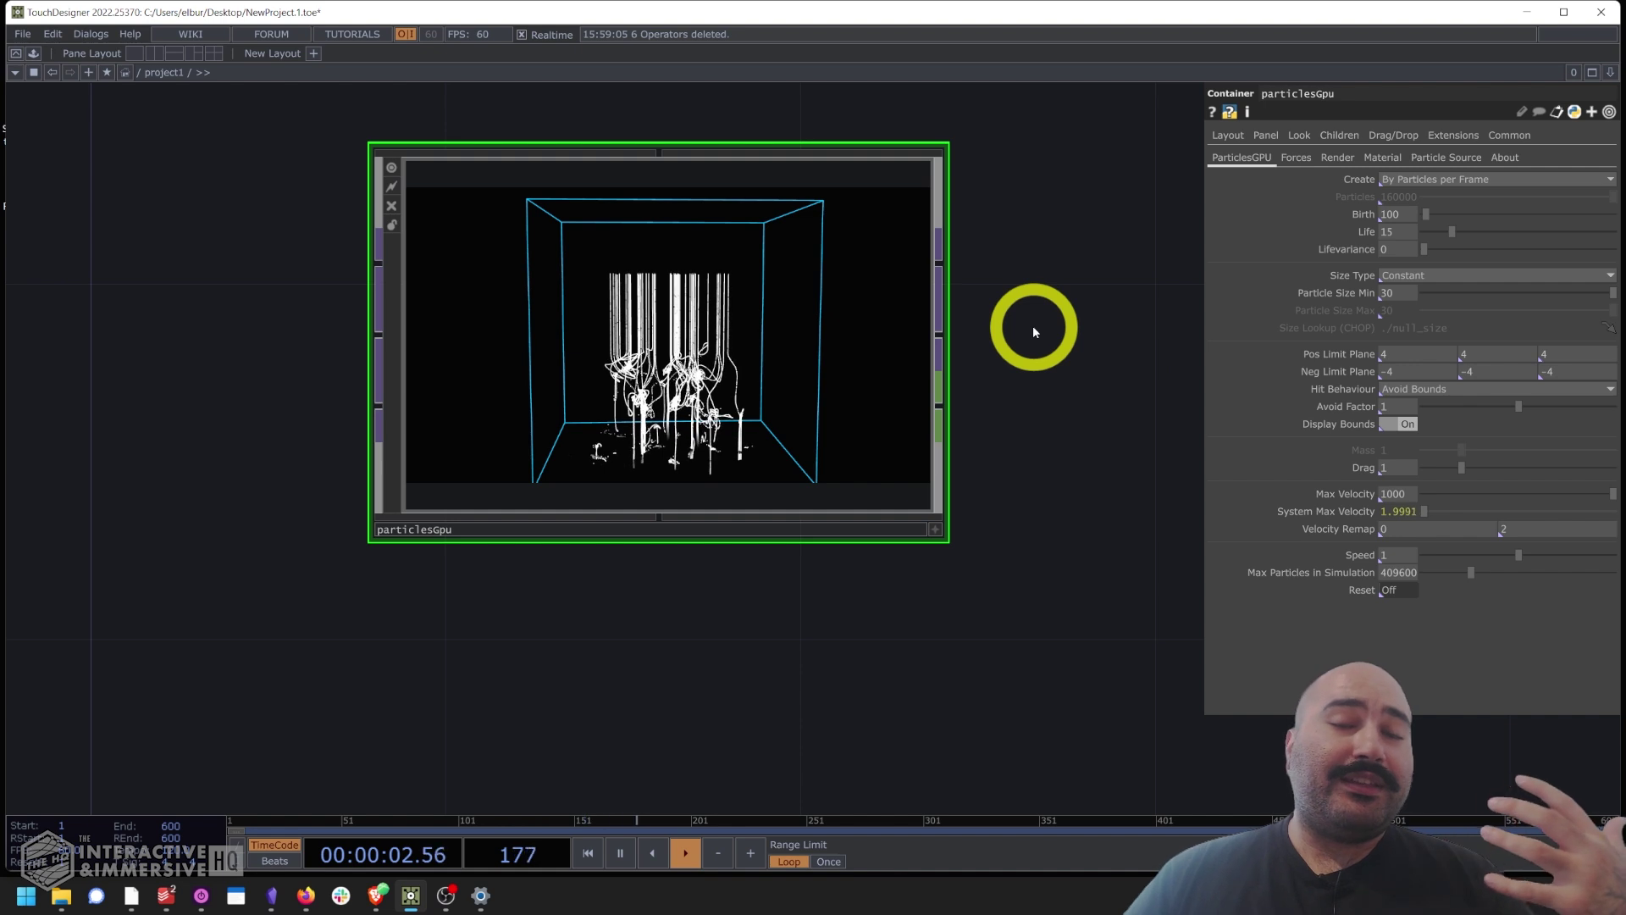
Look through the particlesGpu Forces, Render, Material and Particle Source parameters, then examine the Extra Forces settings.
left_click(1295, 158)
left_click(1336, 159)
left_click(1384, 159)
left_click(1440, 159)
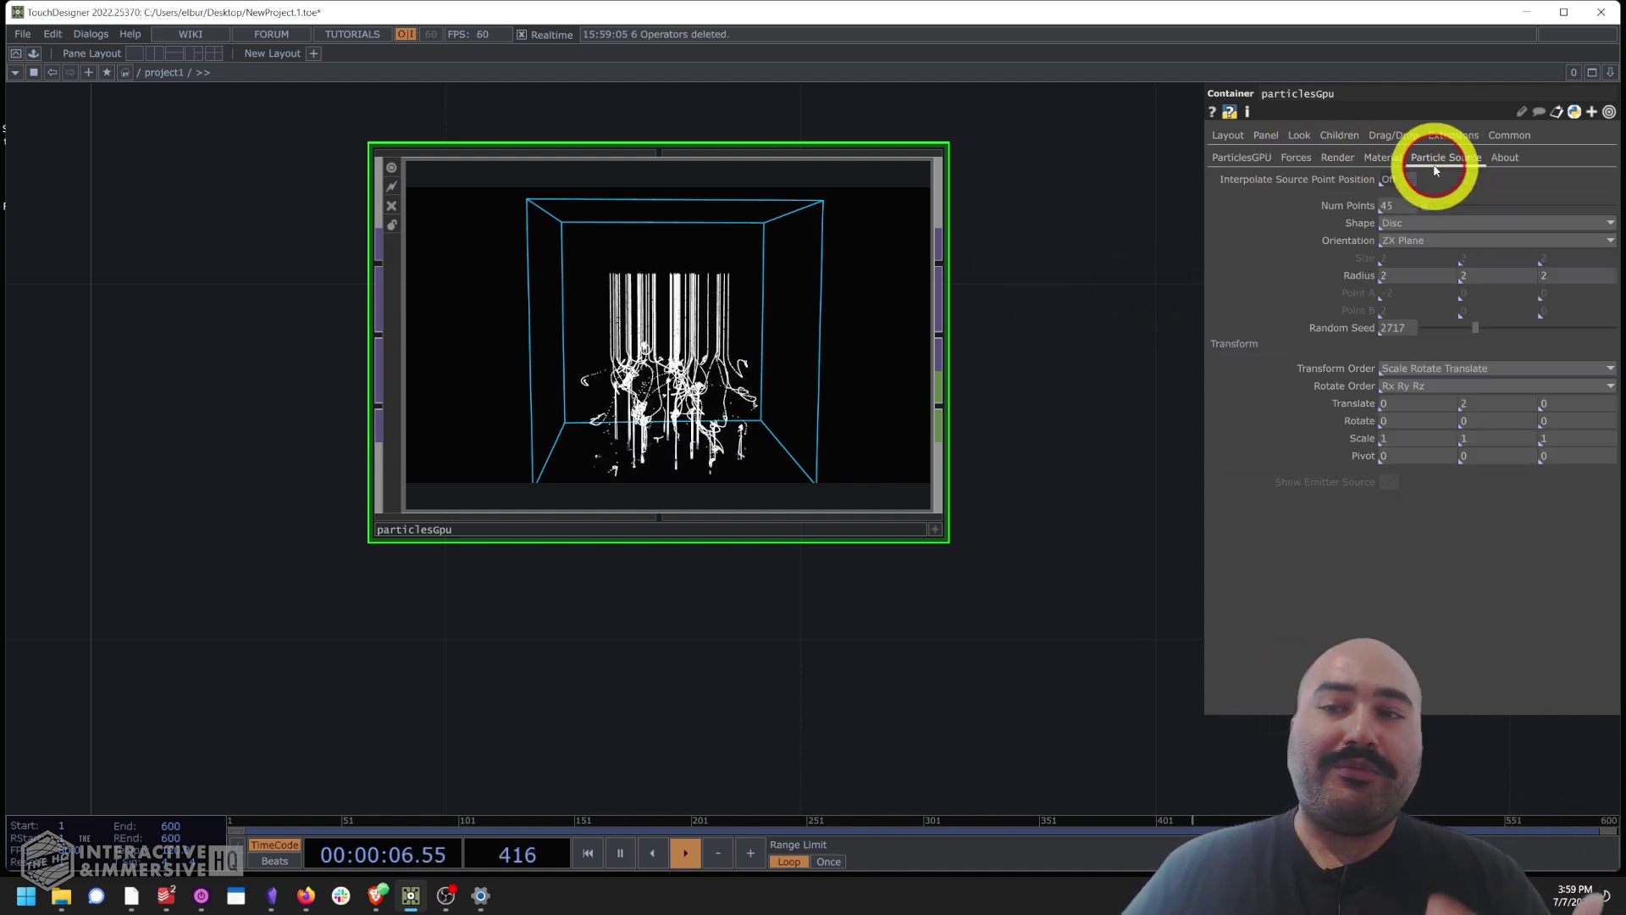
left_click(1294, 159)
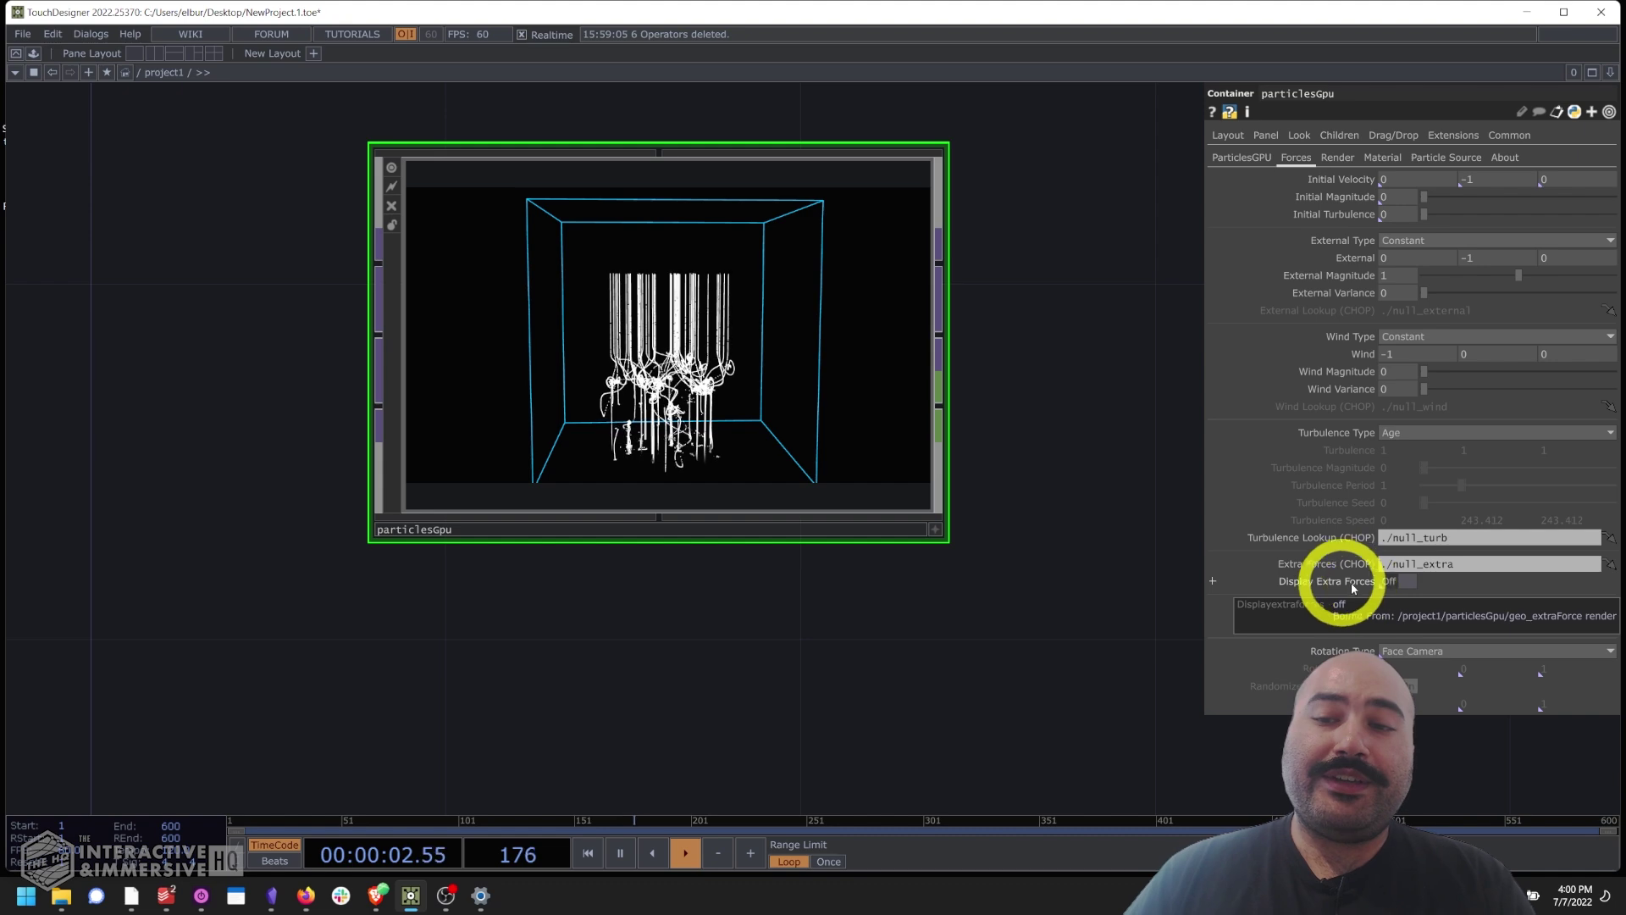
scroll(772, 369, "up", 2)
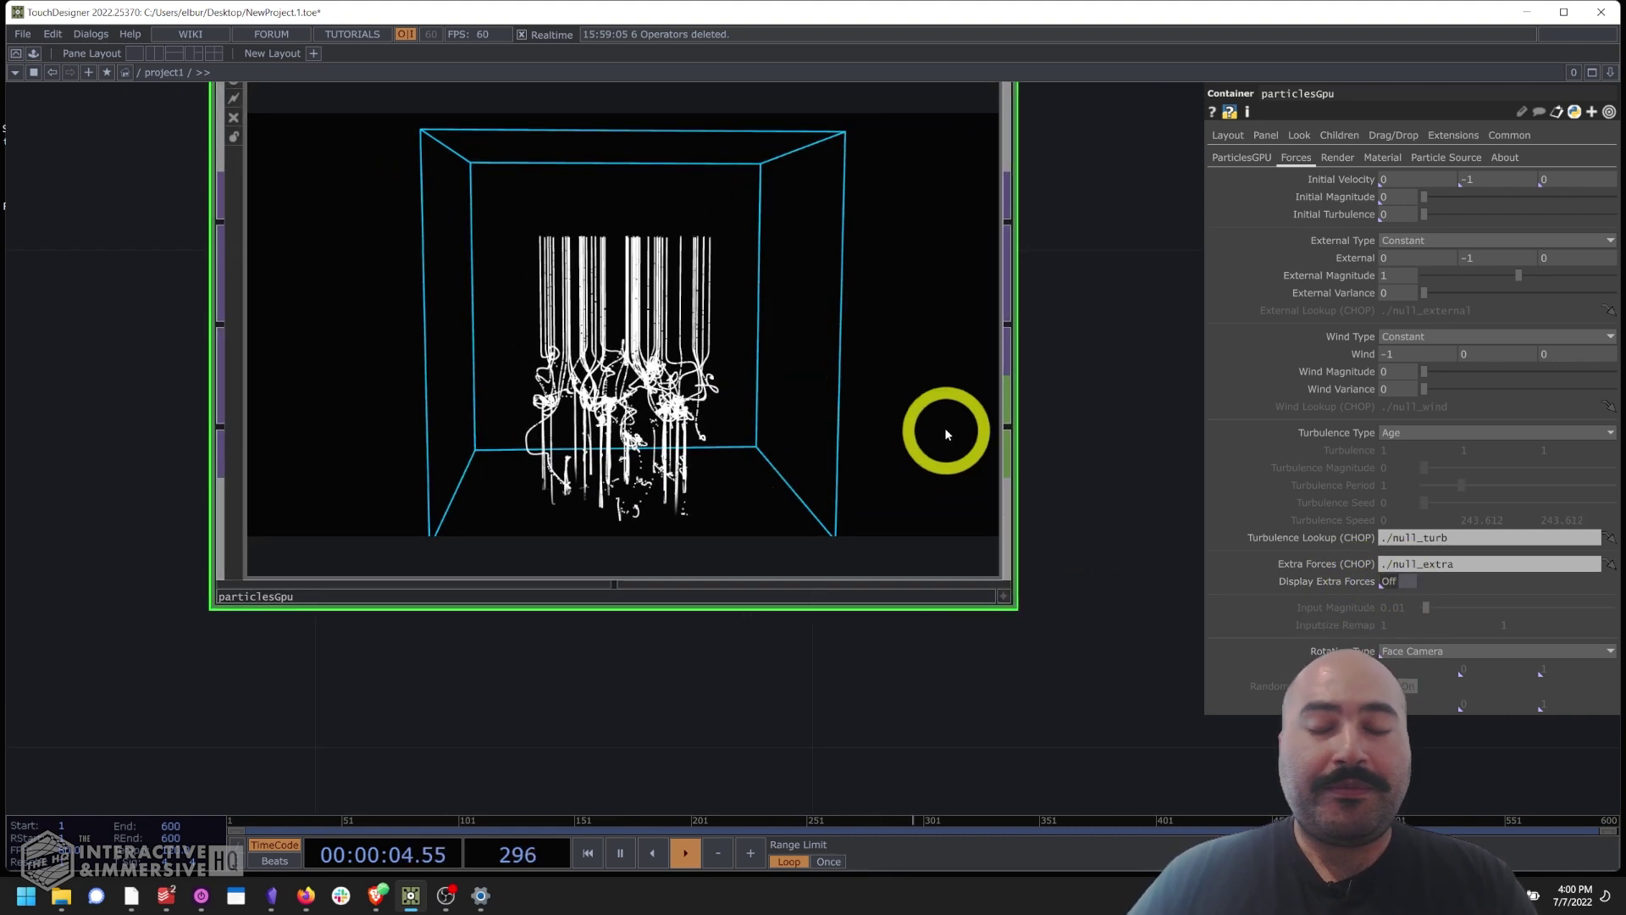
scroll(938, 432, "down", 2)
scroll(911, 377, "up", 2)
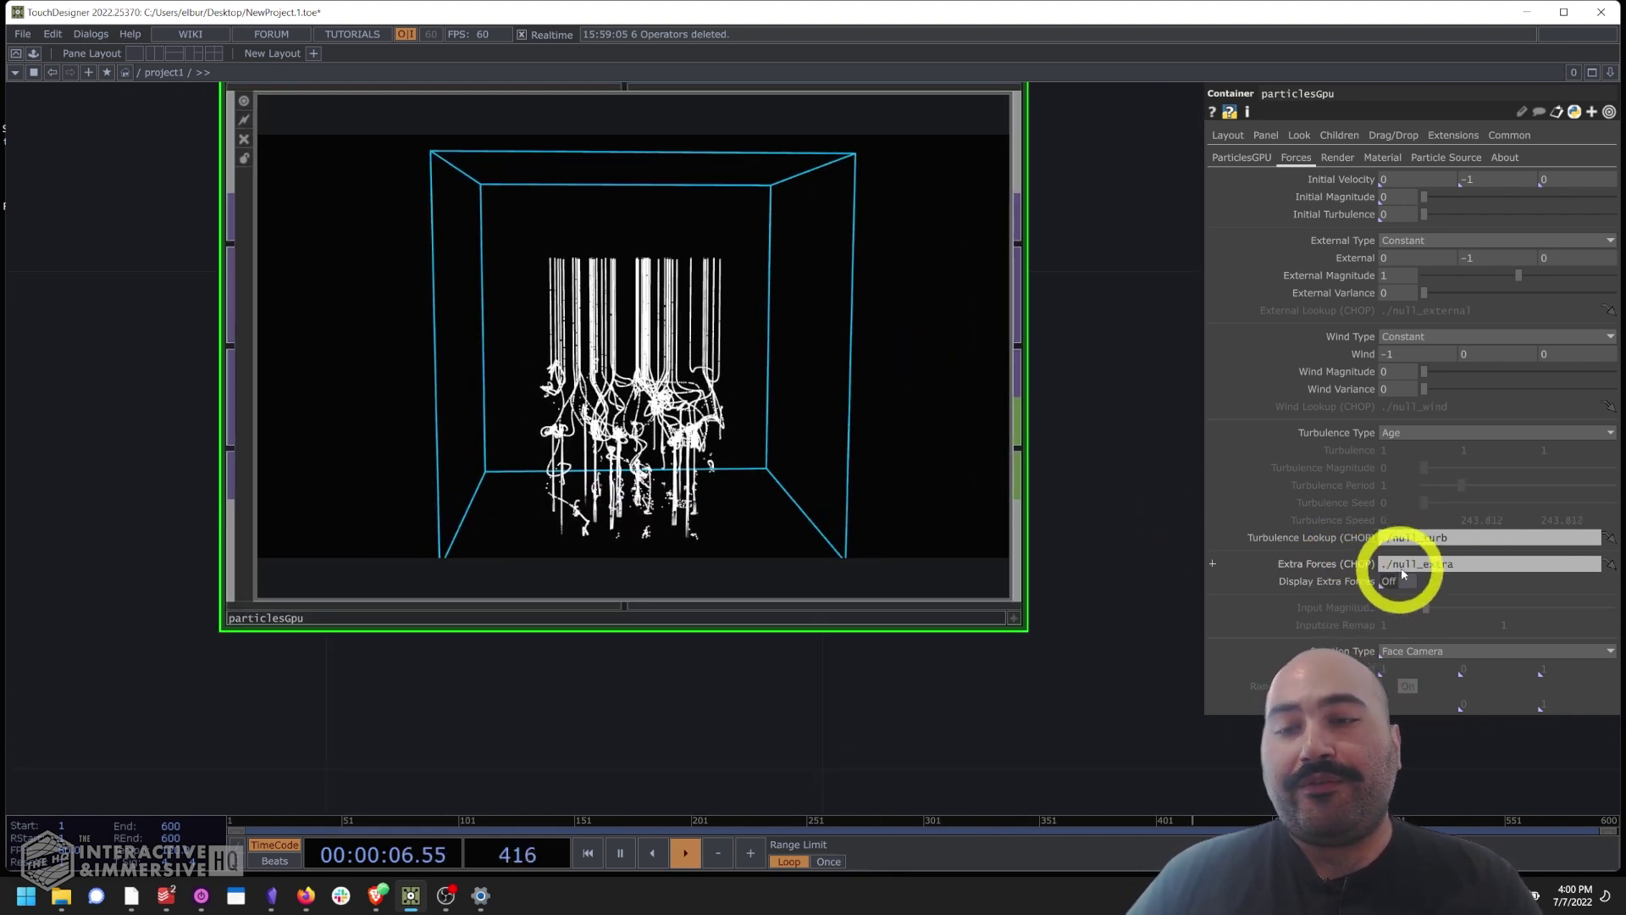
scroll(1154, 491, "down", 2)
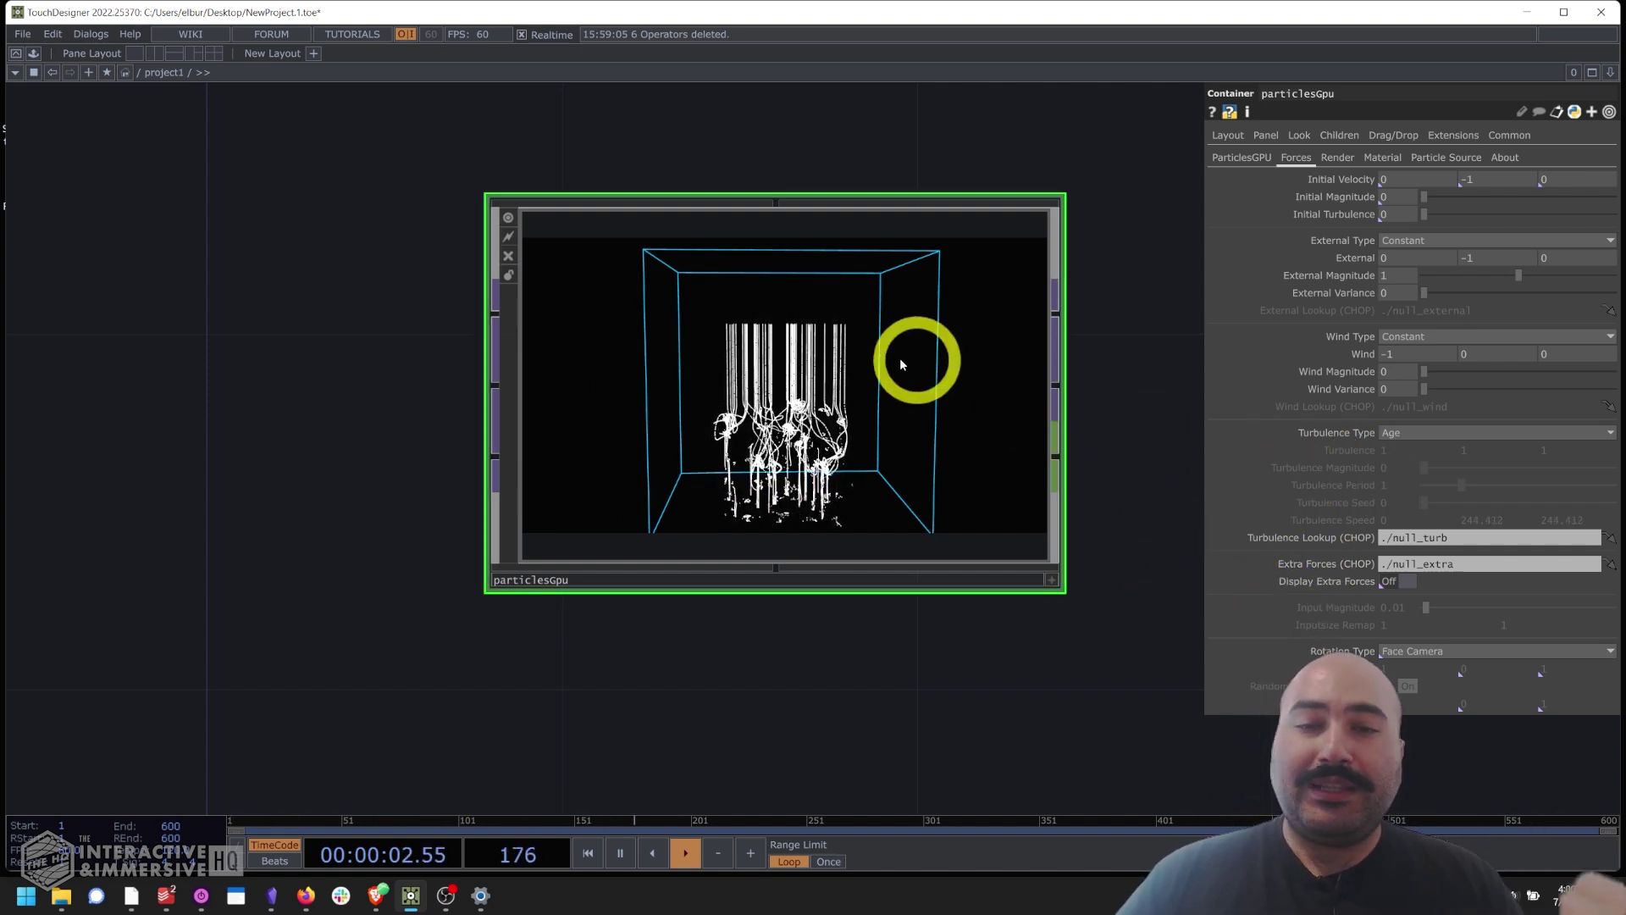
Enter the particlesGpu network and locate the Extra Forces definition section.
left_click(796, 412)
key("i")
scroll(367, 423, "up", 2)
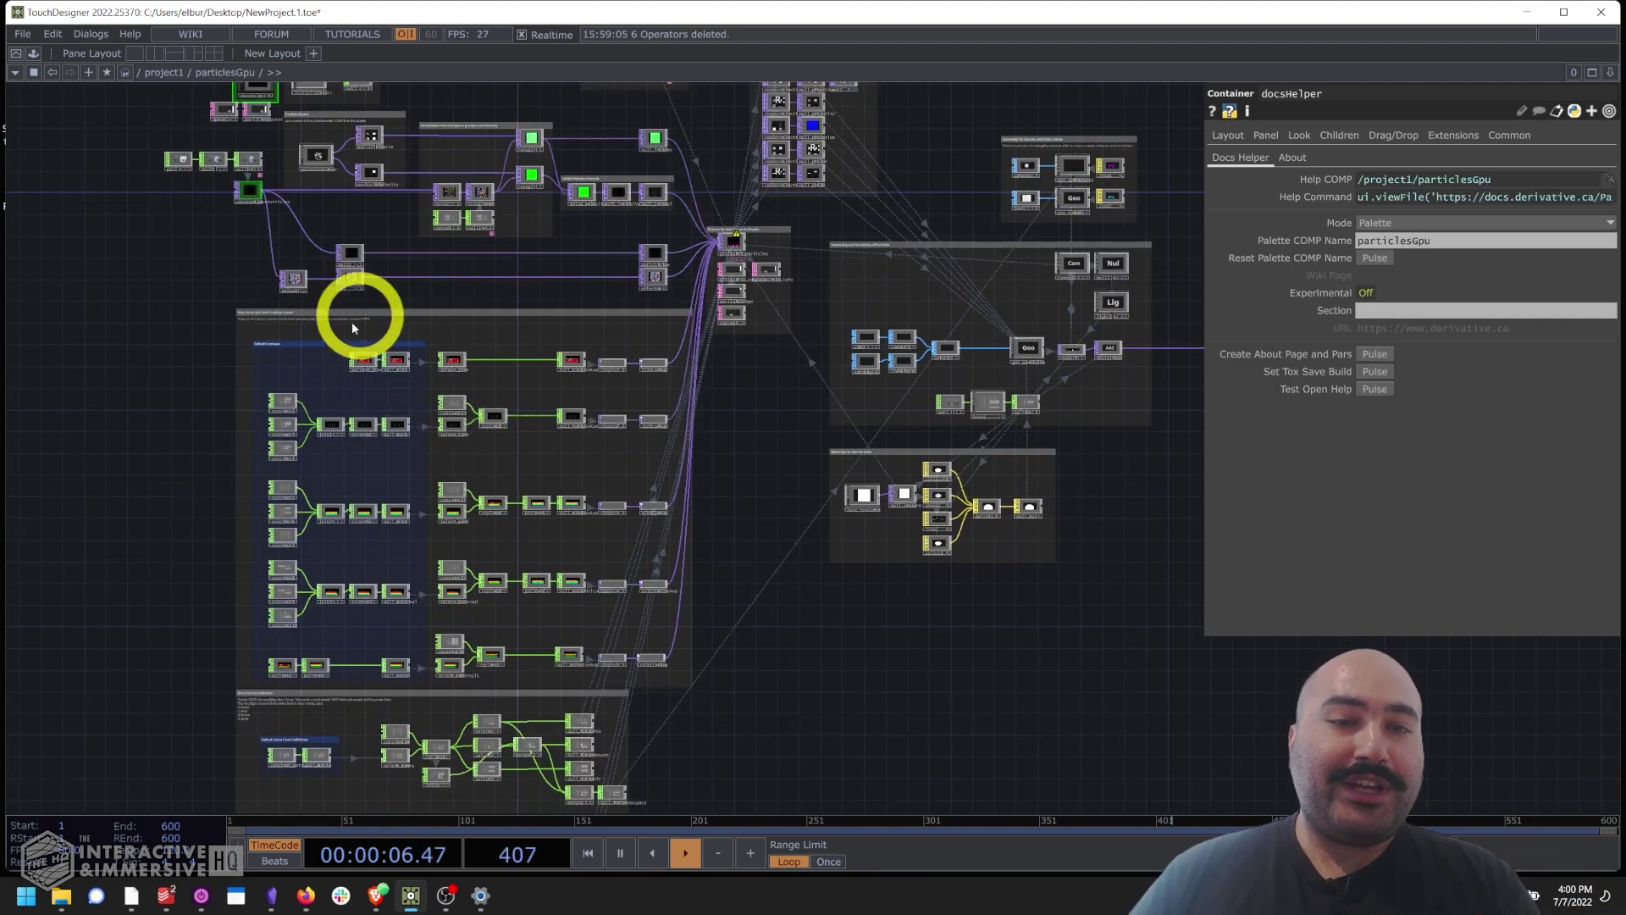
left_click_drag(769, 641, 784, 483)
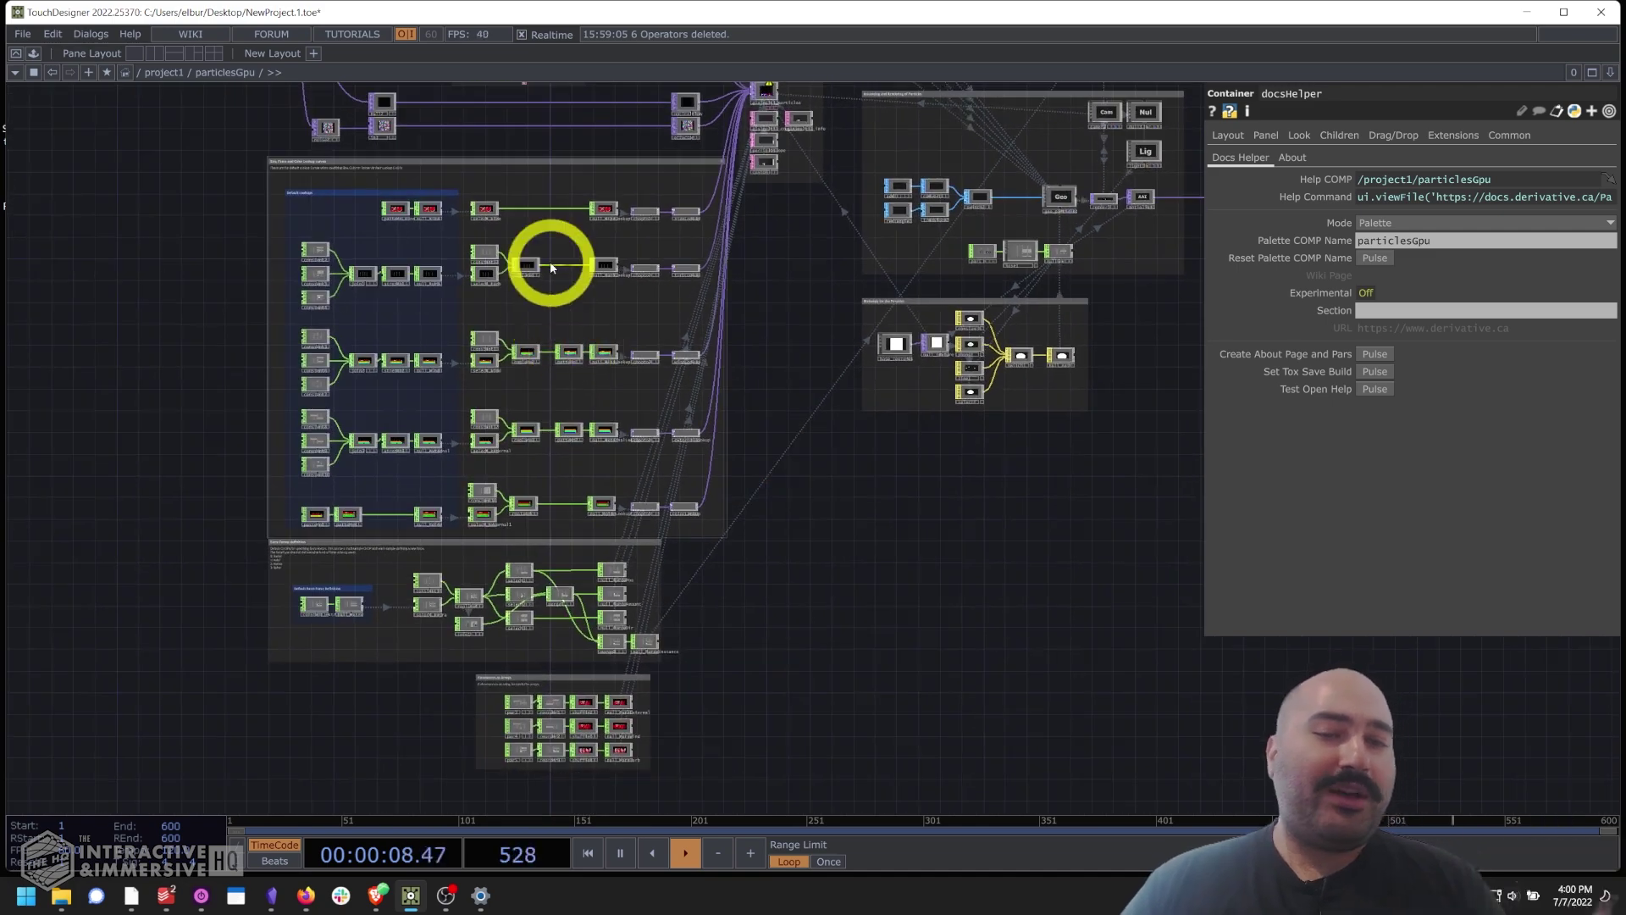
scroll(381, 207, "up", 4)
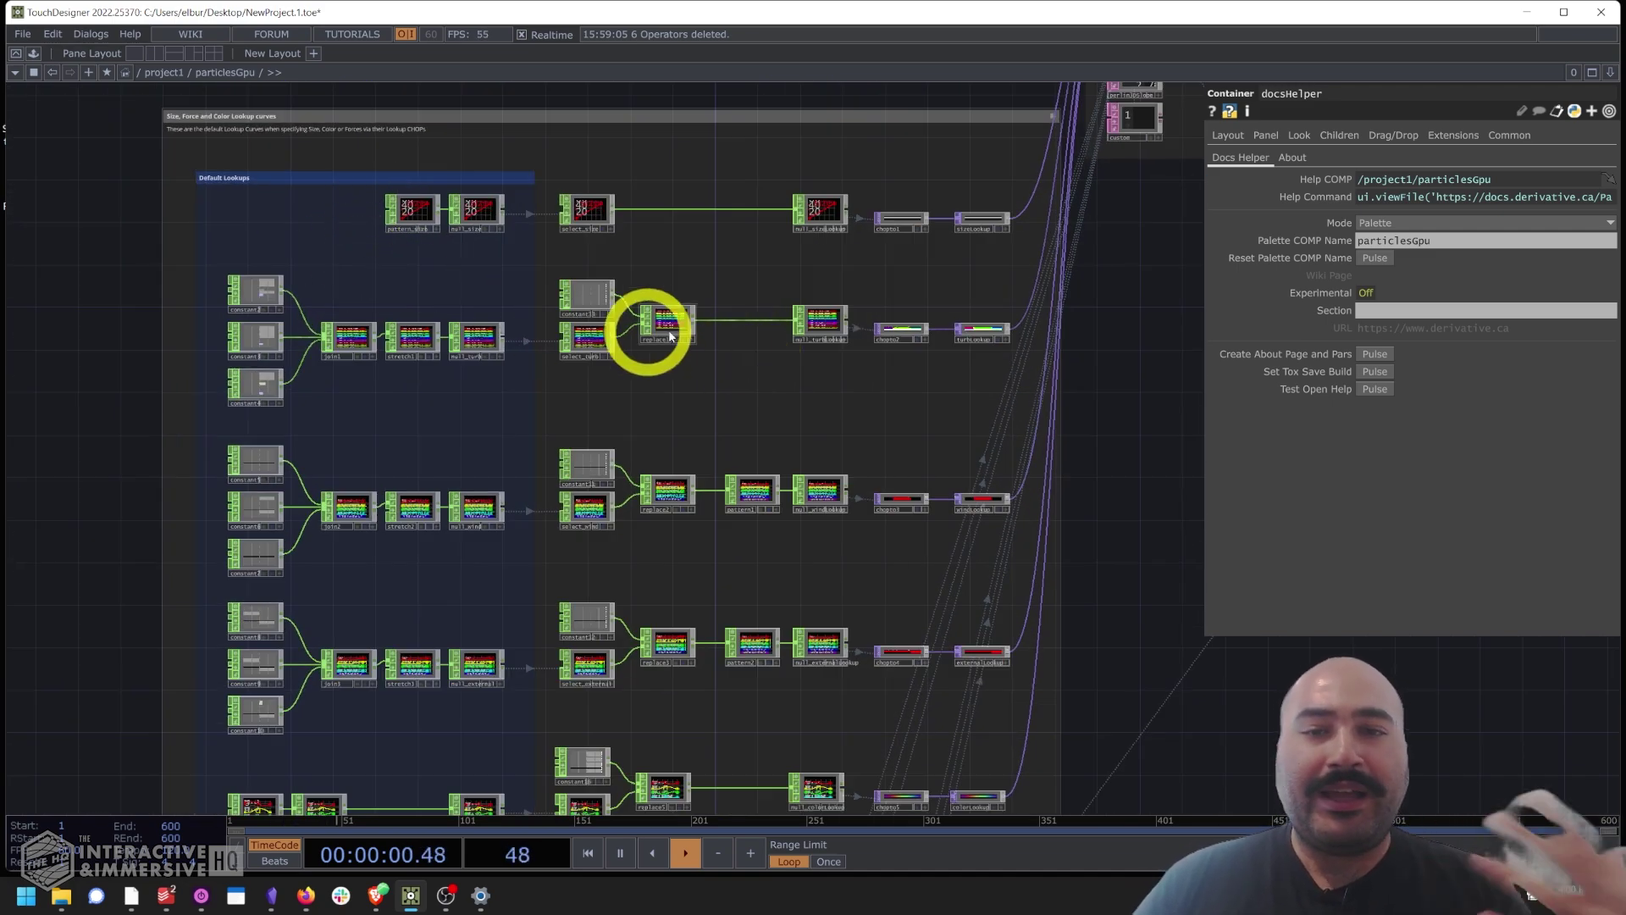
scroll(773, 323, "down", 2)
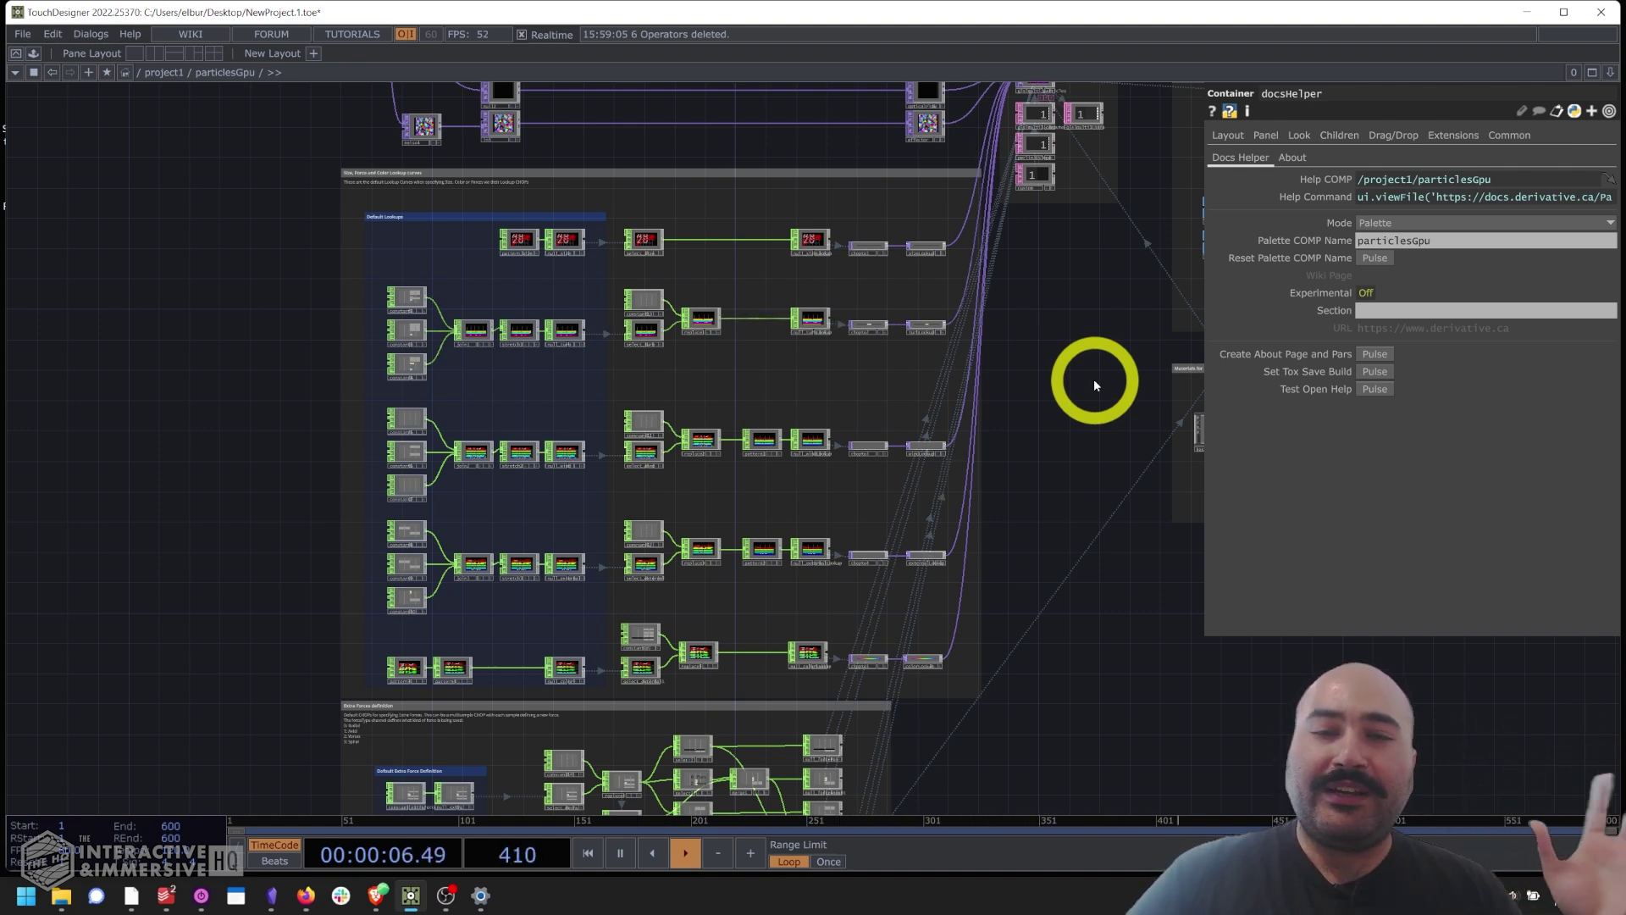
left_click_drag(1092, 562, 1077, 260)
left_click_drag(883, 371, 860, 210)
scroll(577, 327, "up", 2)
scroll(633, 362, "up", 1)
scroll(634, 361, "up", 2)
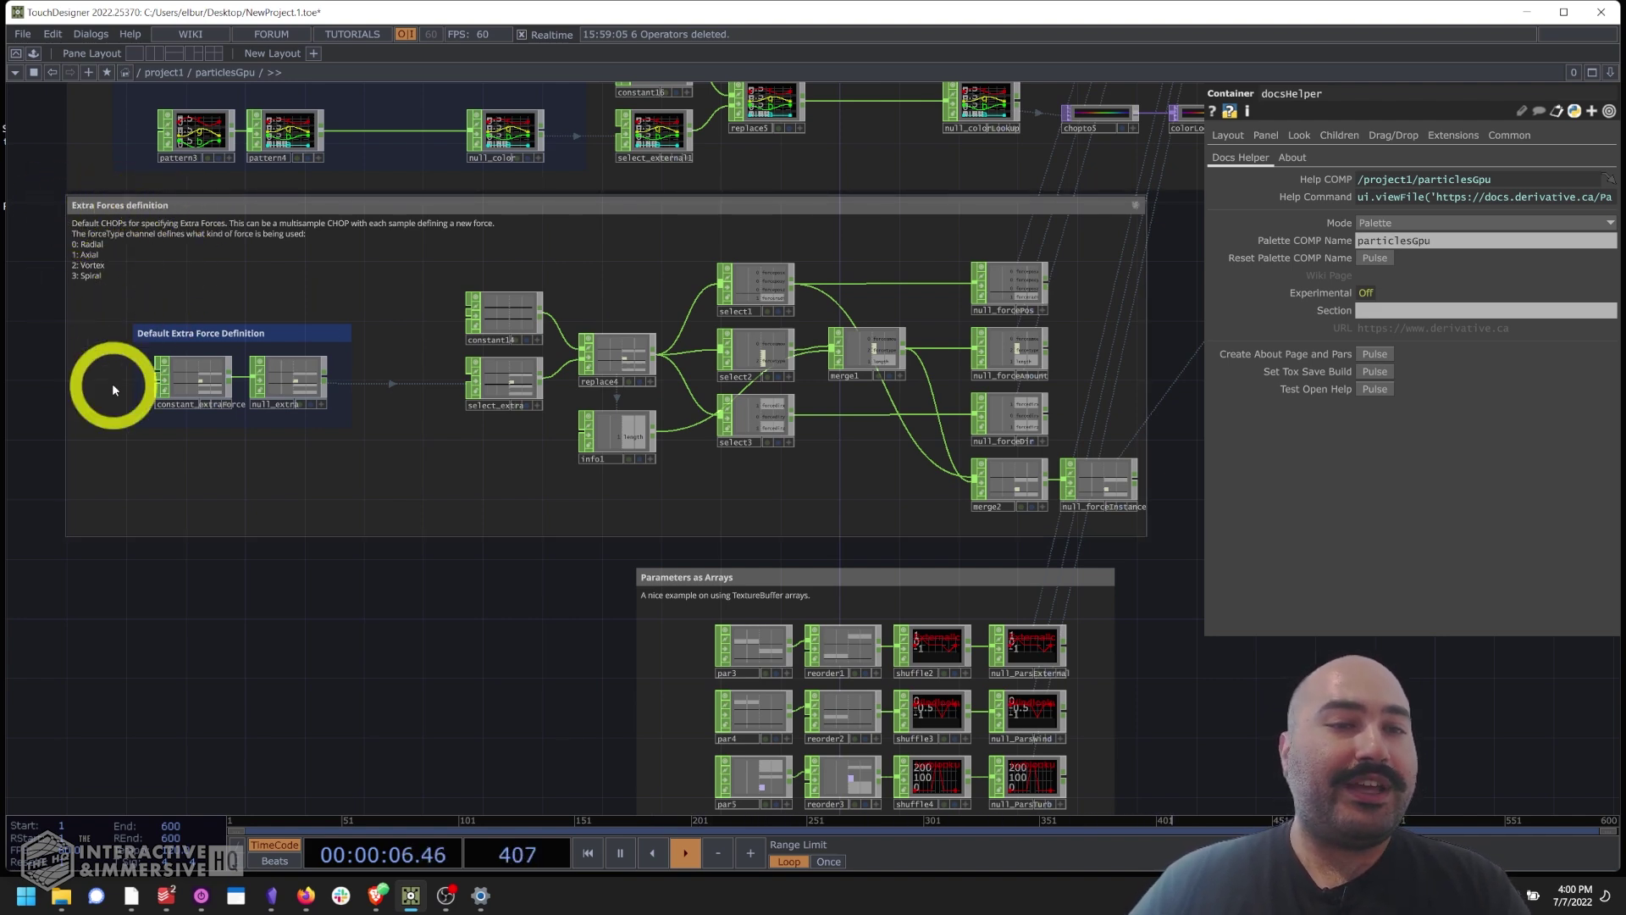
Copy the constant_extraForce CHOP from the Default Extra Force Definition and return to the project1 network.
scroll(43, 237, "up", 3)
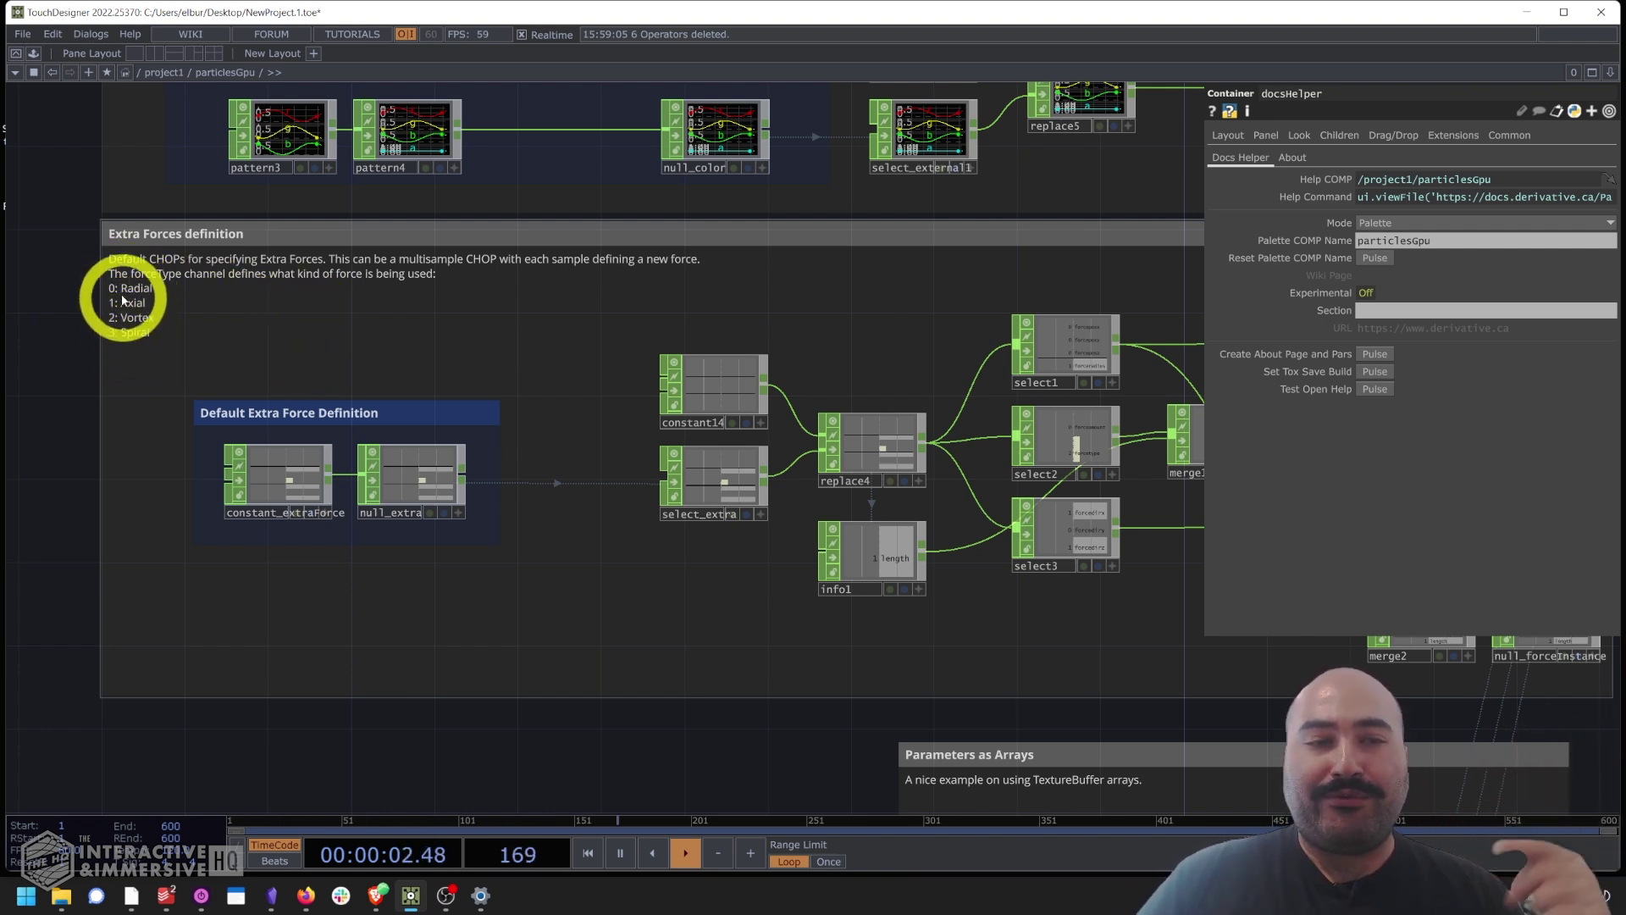
scroll(81, 360, "down", 3)
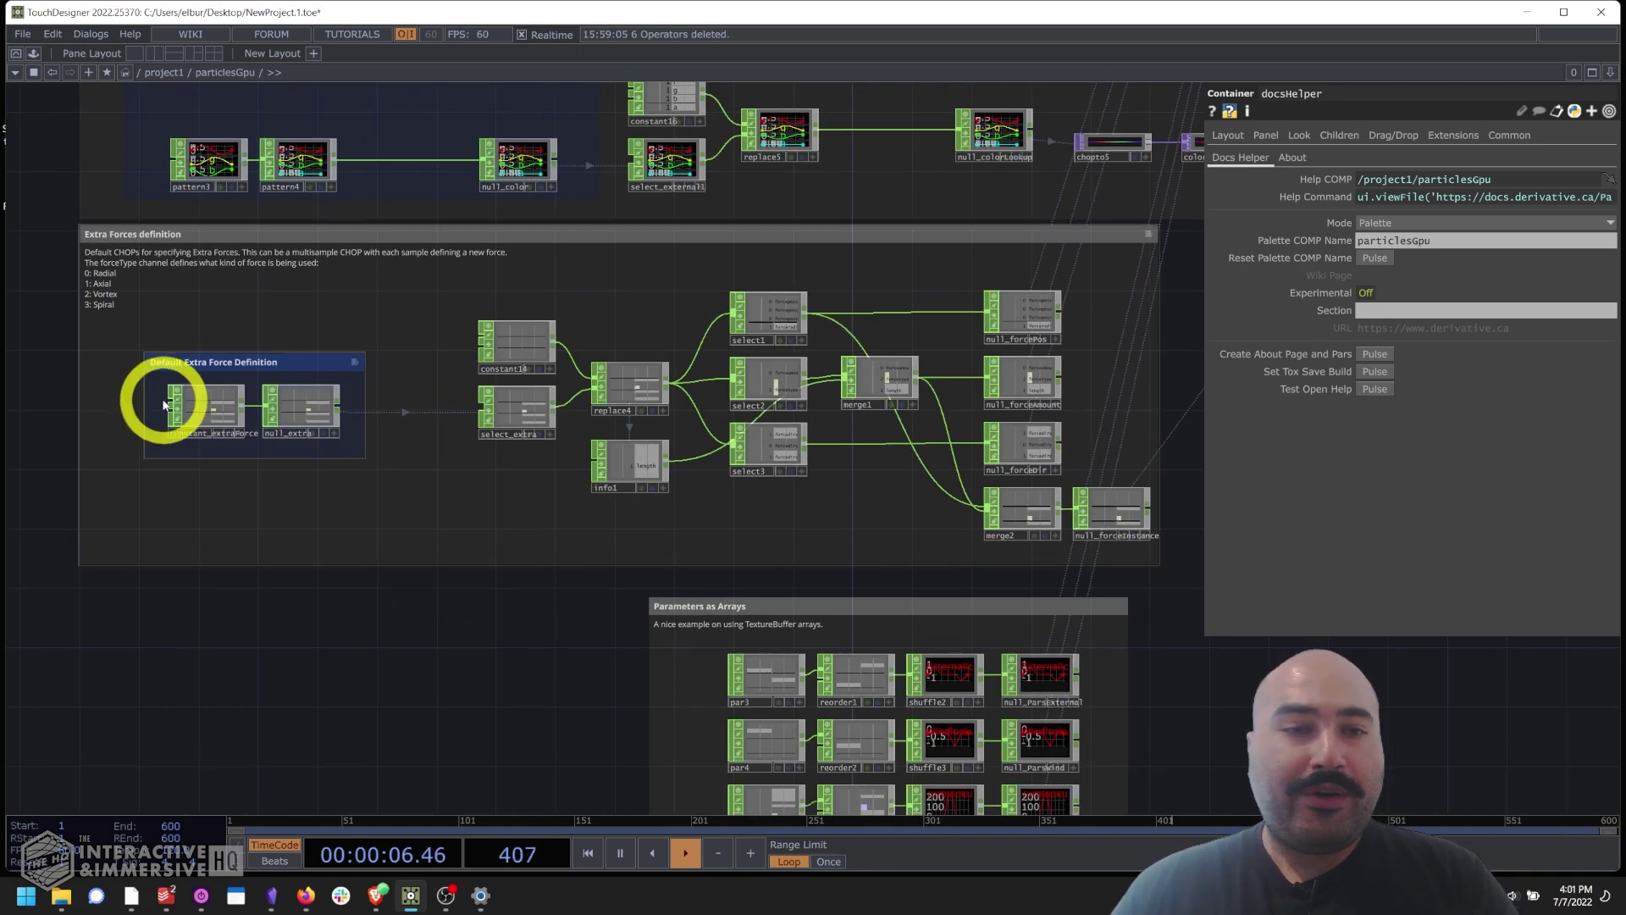
scroll(168, 419, "up", 4)
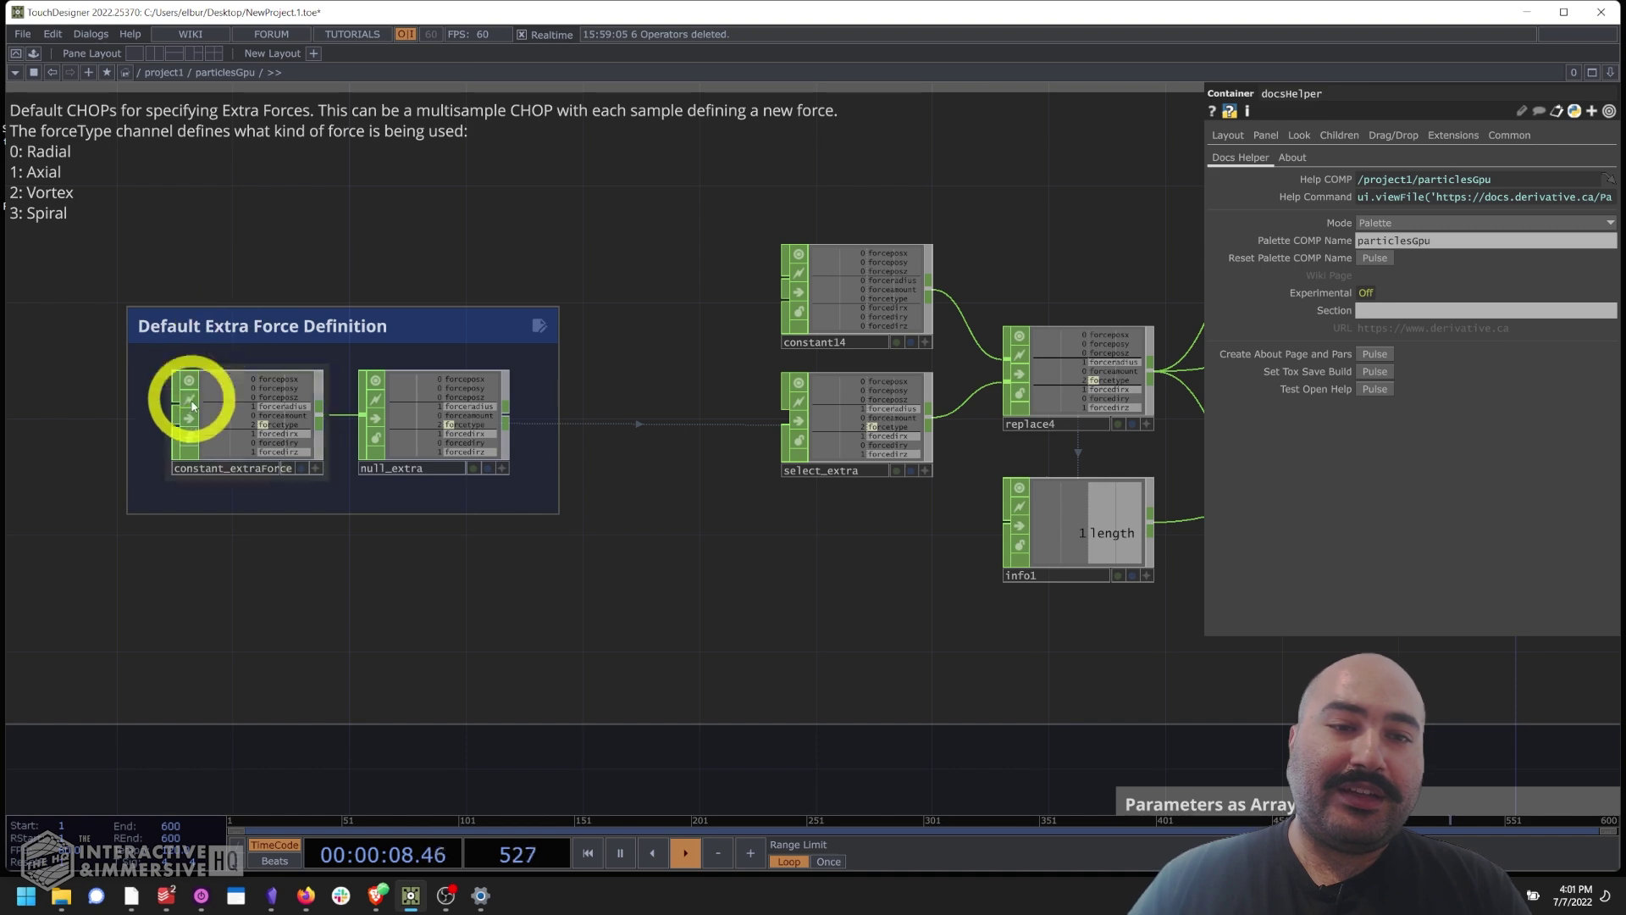
left_click(200, 335)
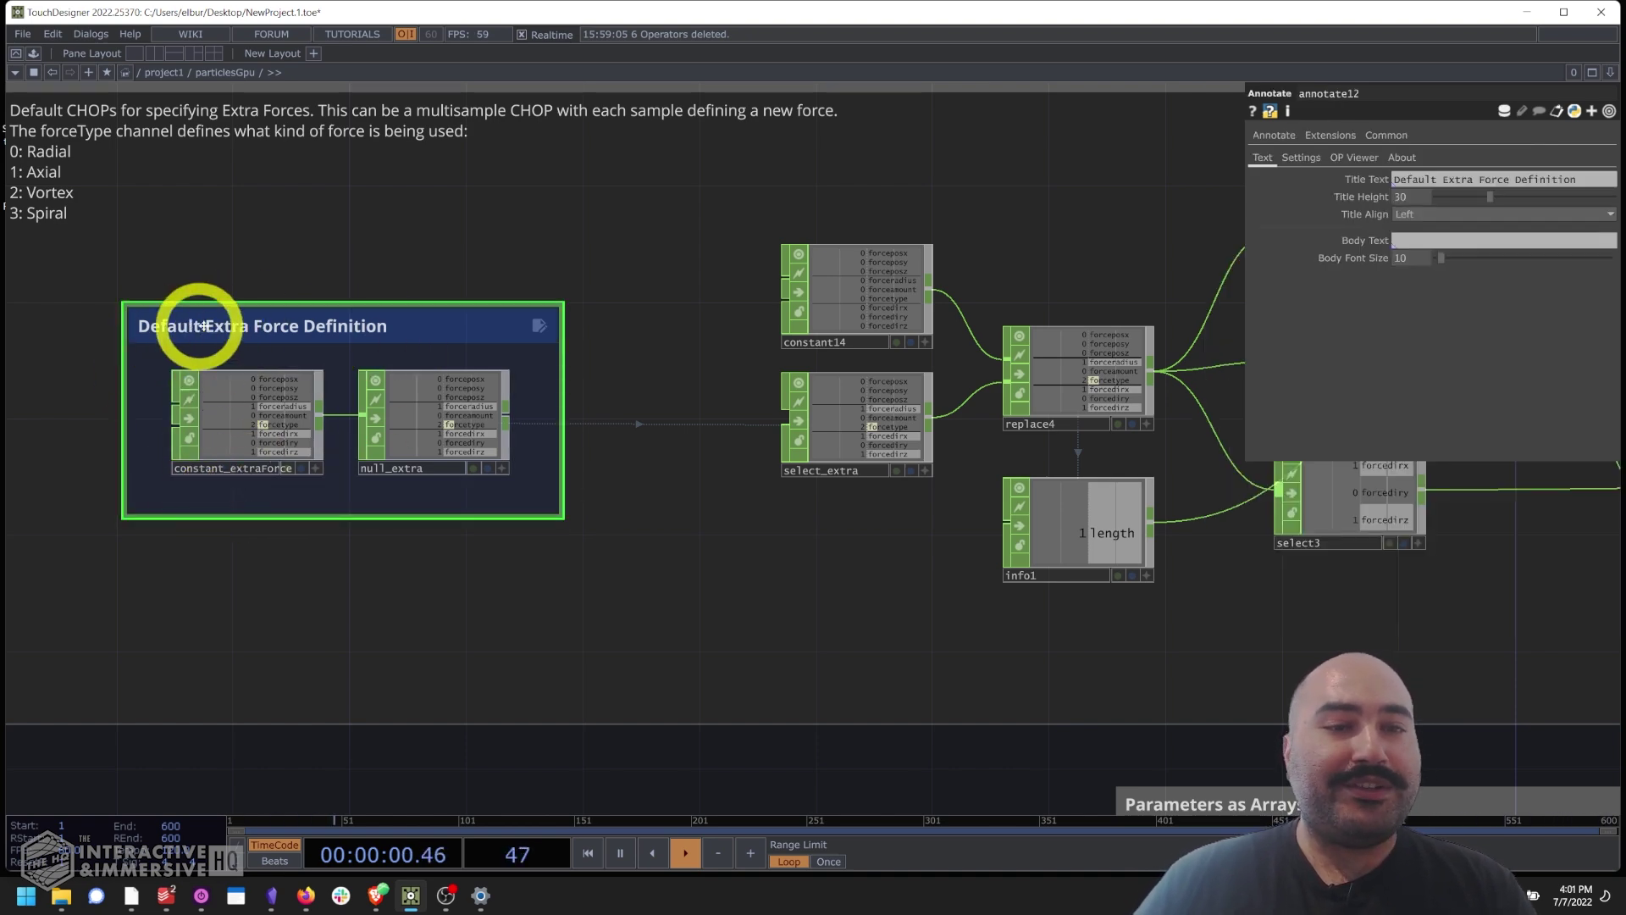
left_click(260, 436)
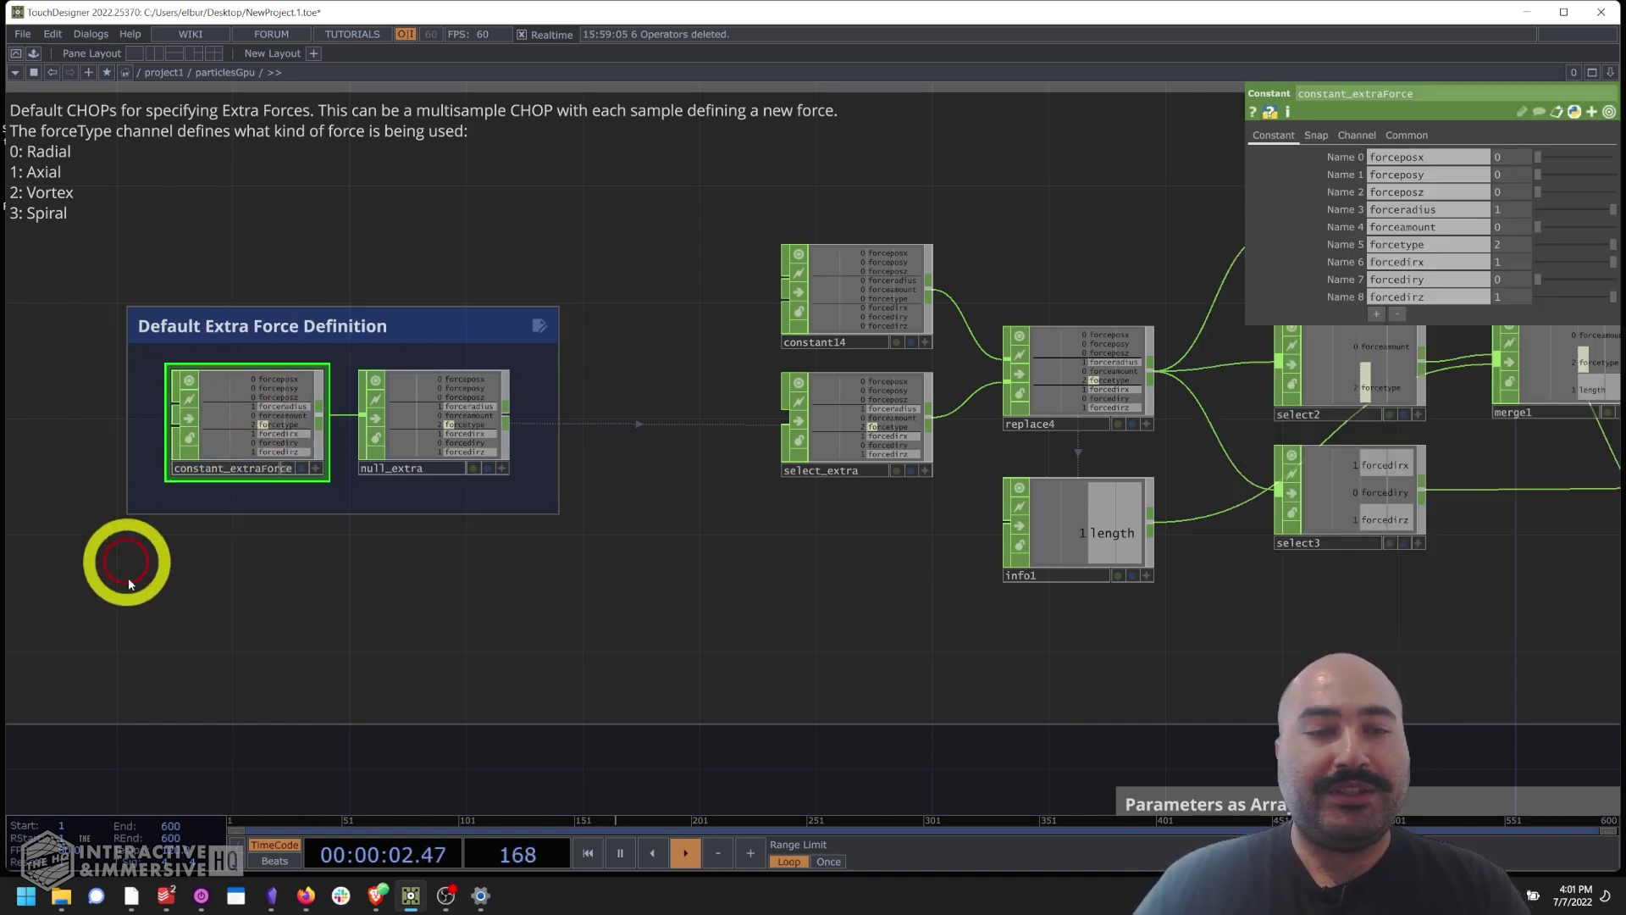
scroll(216, 461, "up", 4)
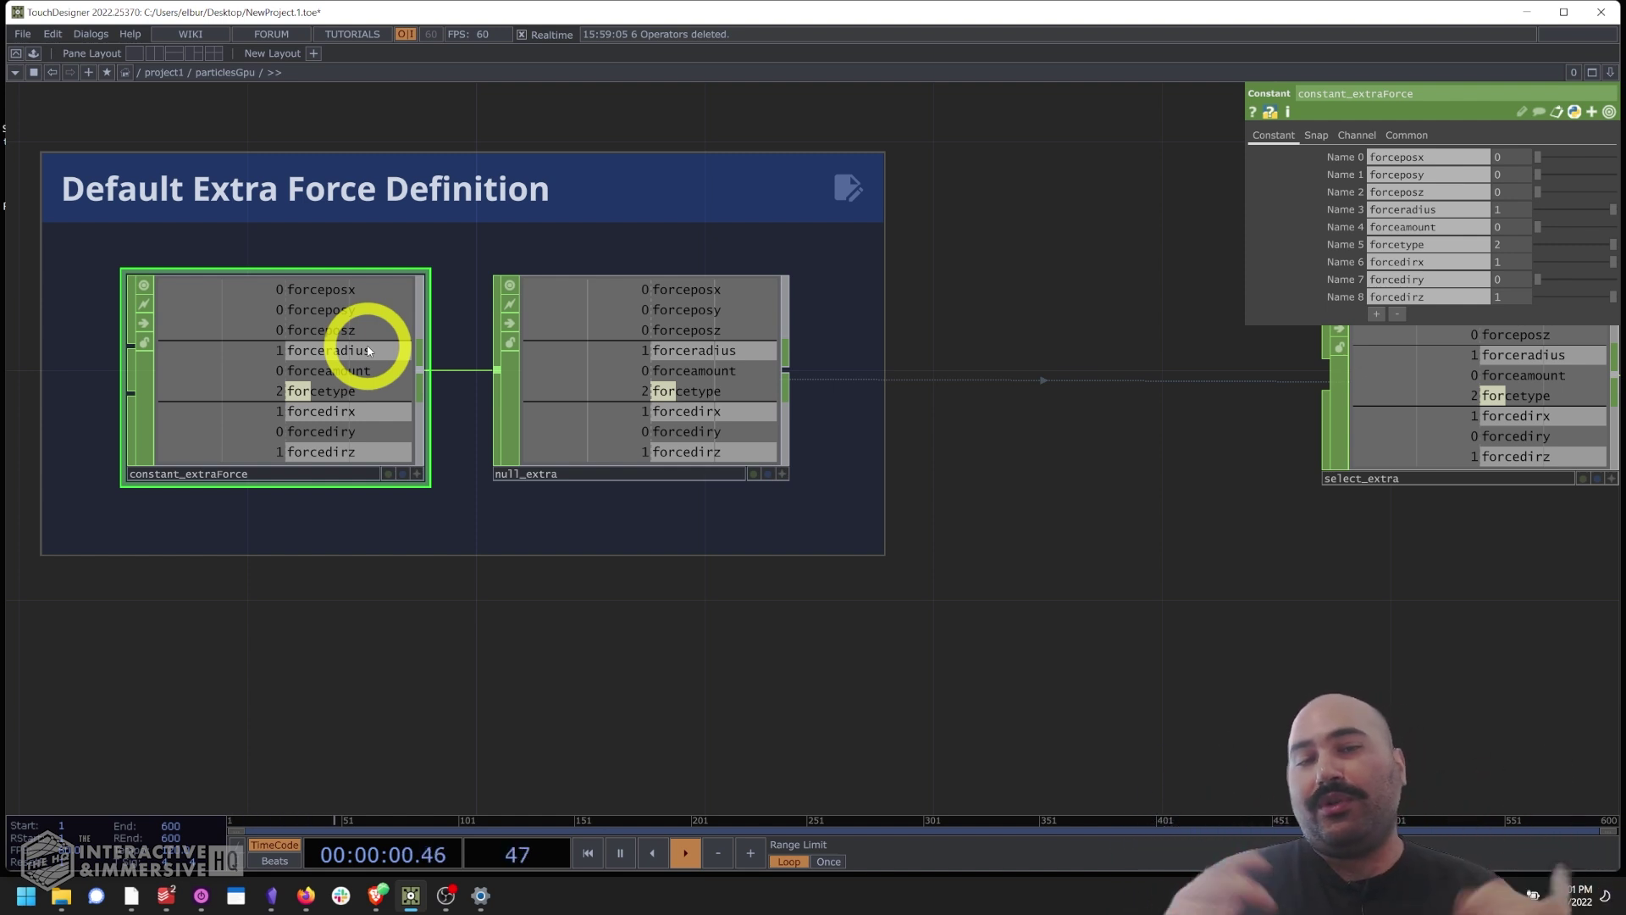
left_click(317, 360)
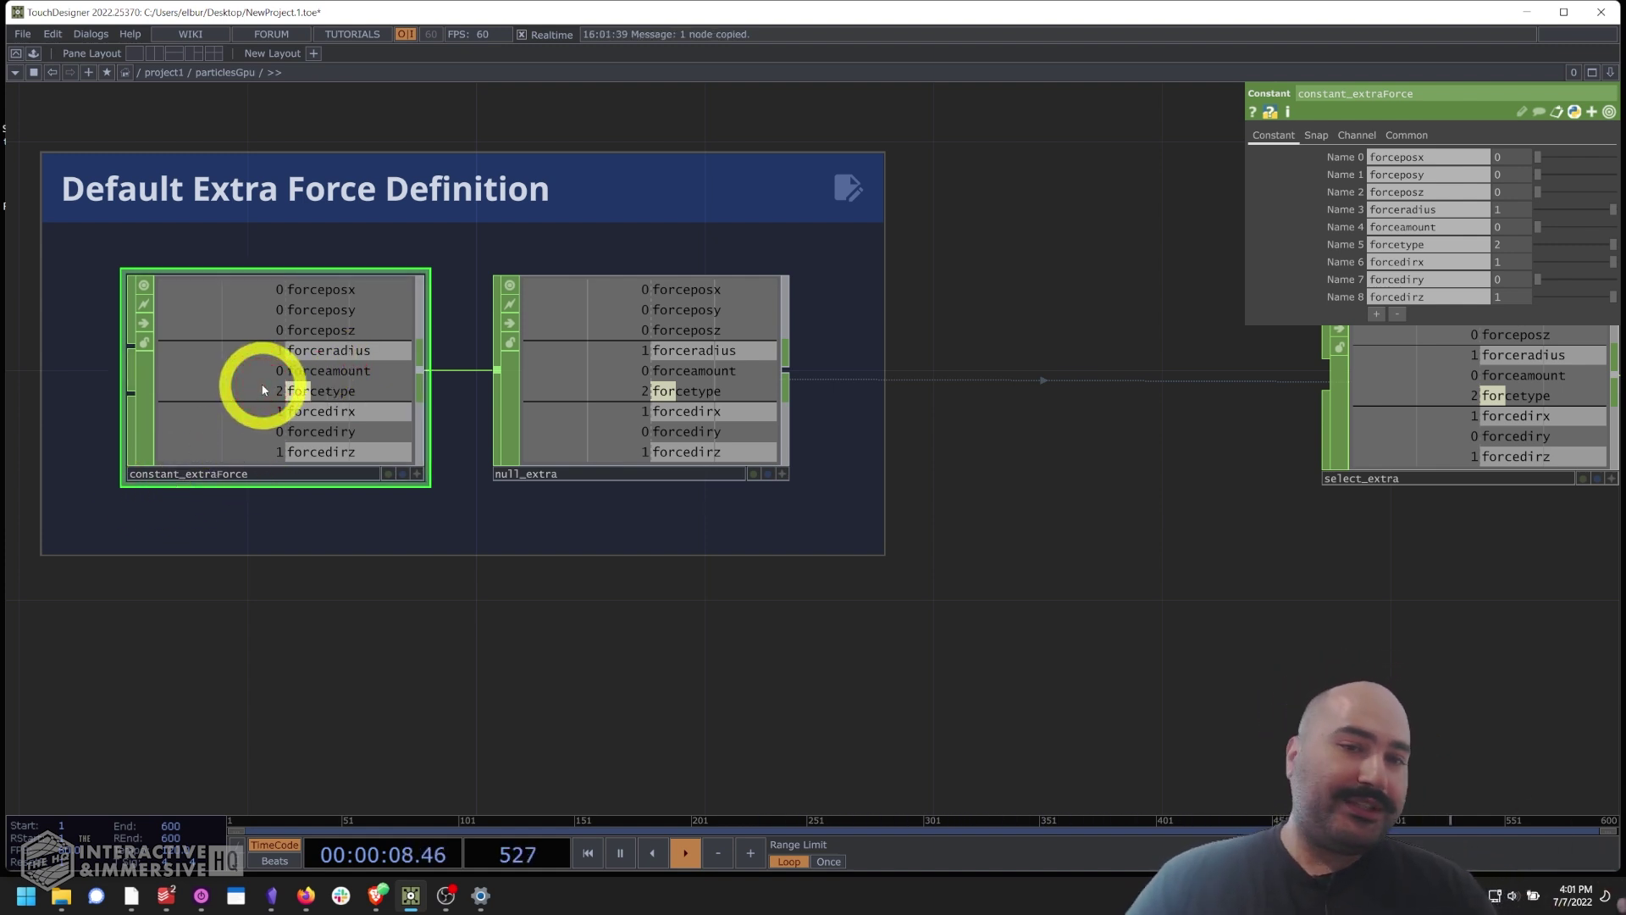
scroll(264, 390, "down", 5)
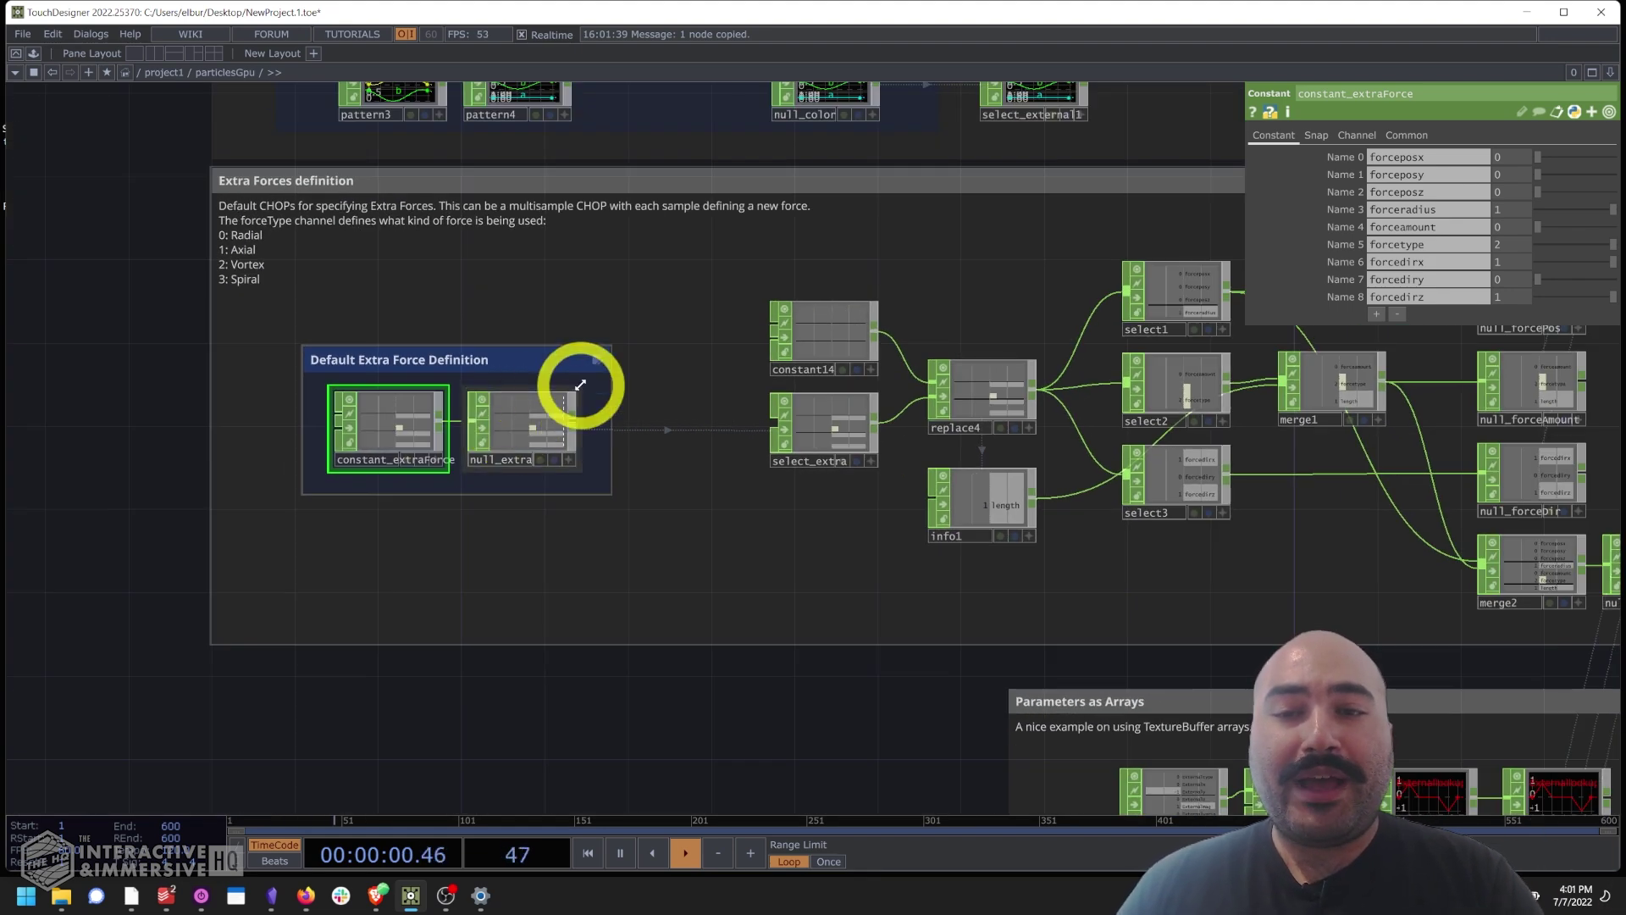
scroll(580, 385, "down", 3)
scroll(534, 563, "down", 2)
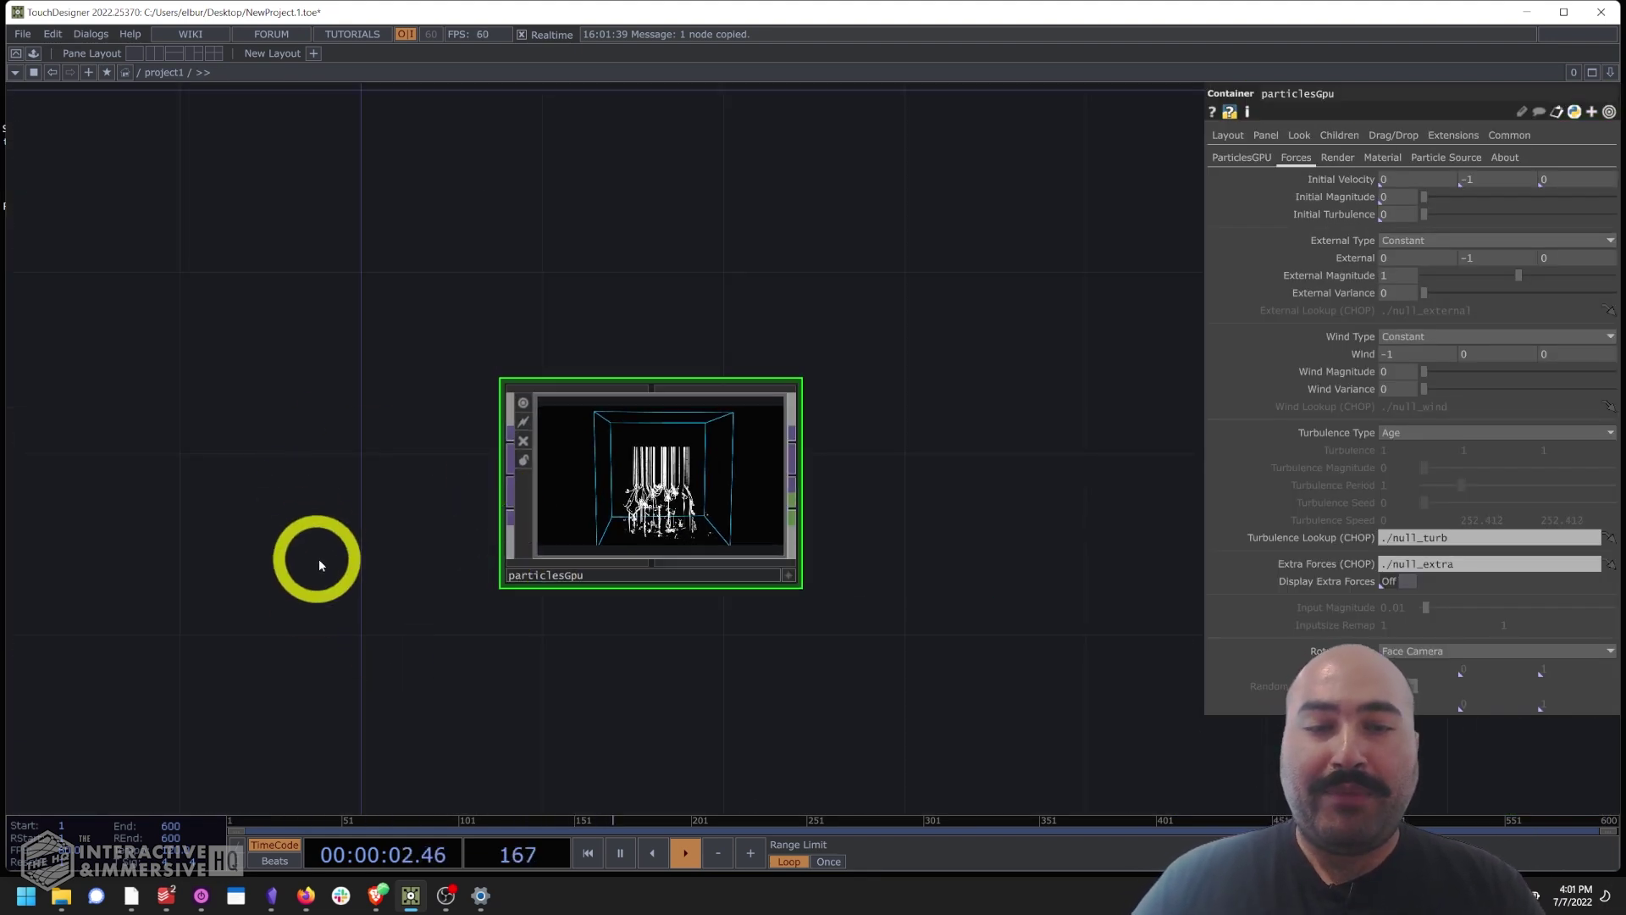
Paste the copied constant_extraForce CHOP into the project1 network and place it below and left of particlesGpu.
left_click_drag(322, 561, 454, 276)
key("ctrl+v")
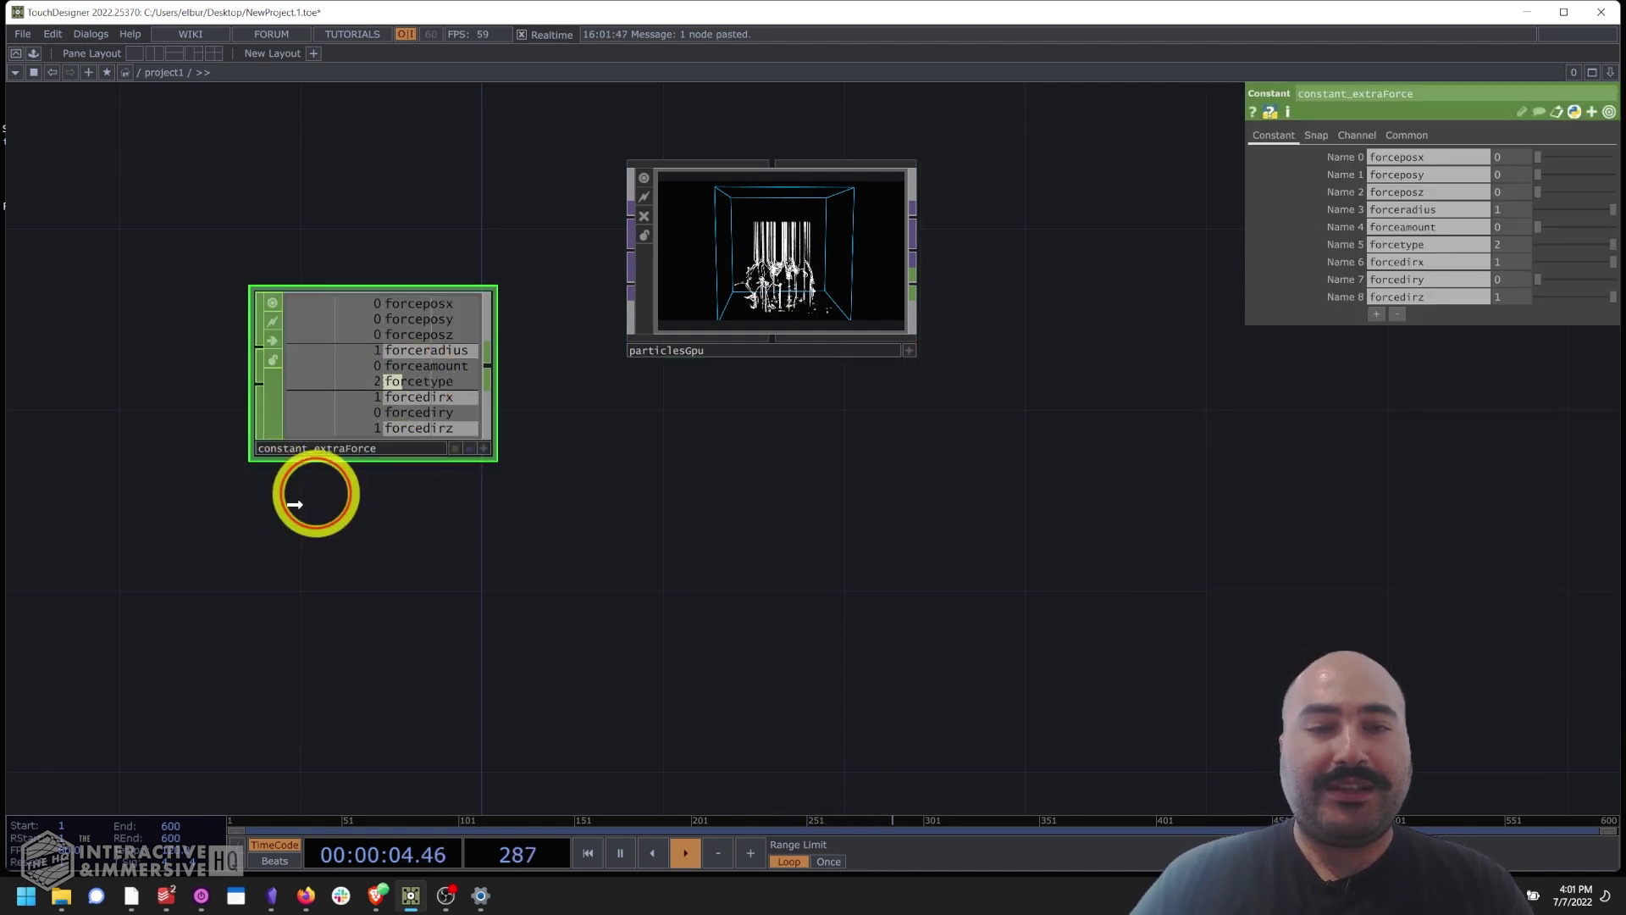
left_click_drag(280, 528, 280, 565)
left_click_drag(584, 583, 706, 535)
left_click_drag(391, 509, 359, 504)
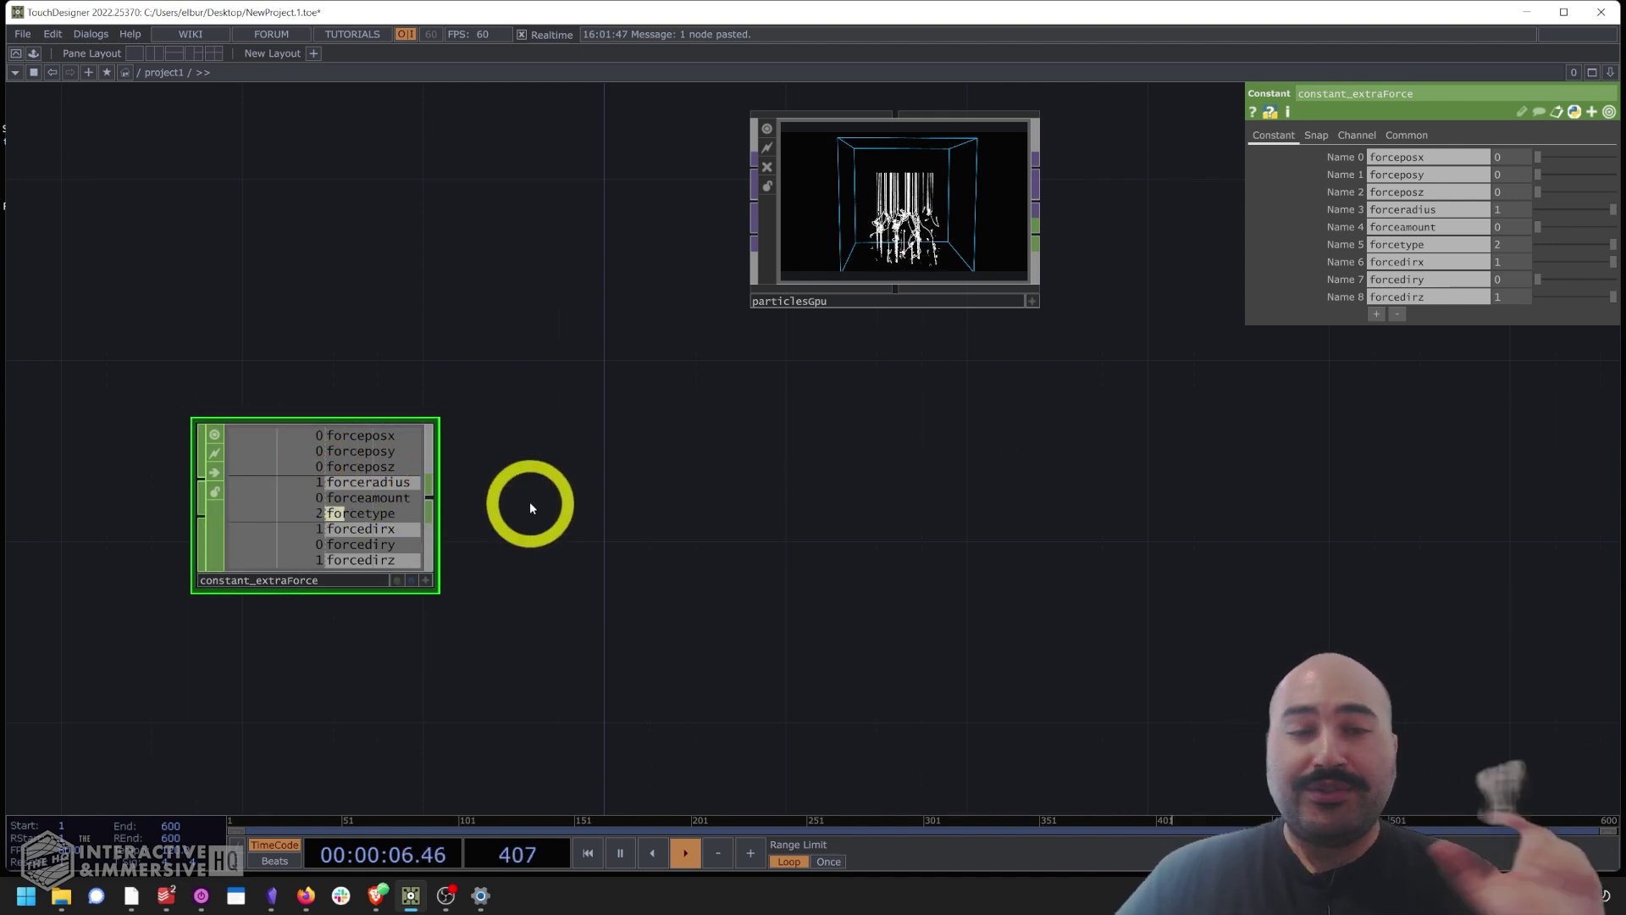
Add a Null CHOP beside constant_extraForce, connect the constant into it, and space the two nodes farther apart.
double_click(601, 510)
type("nul")
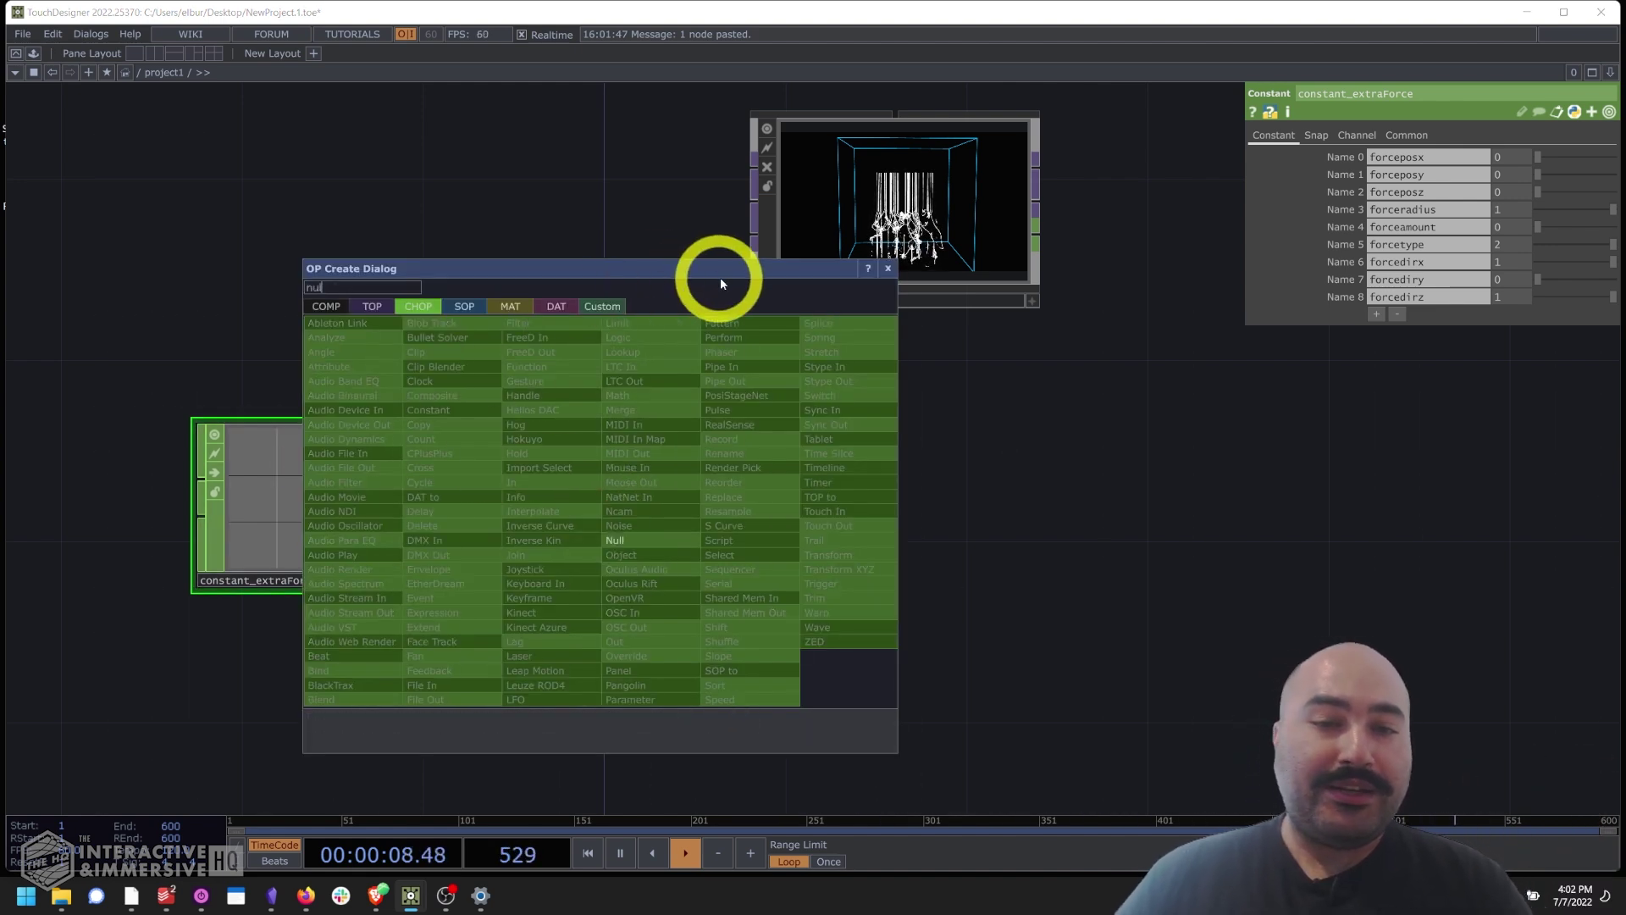
key("Return")
left_click(677, 506)
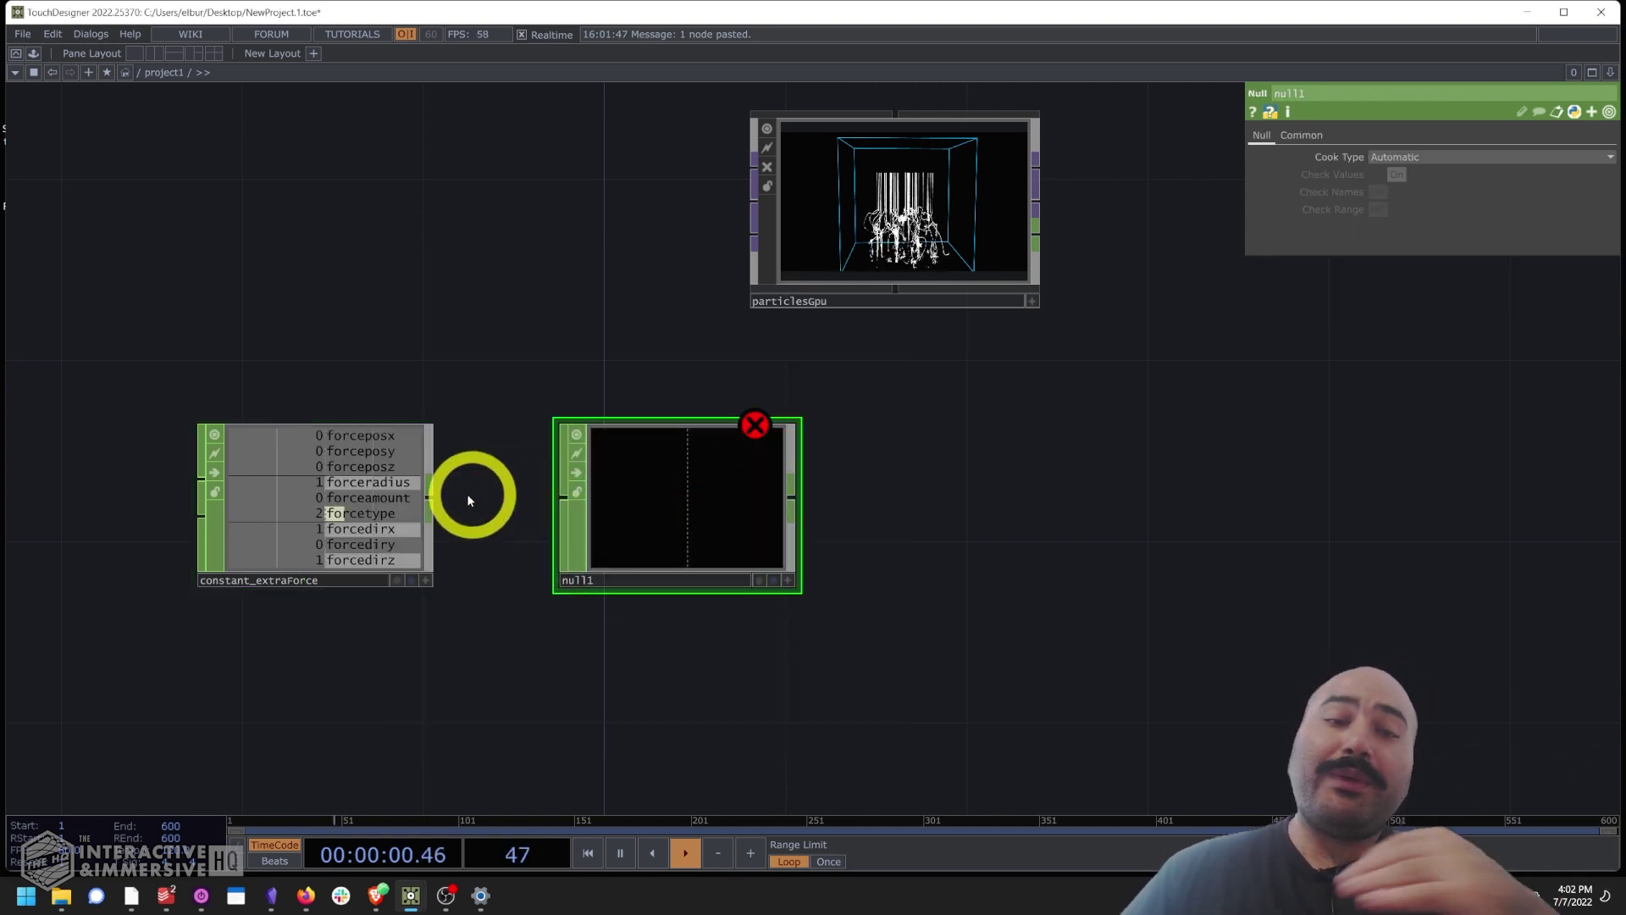
left_click_drag(429, 498, 563, 497)
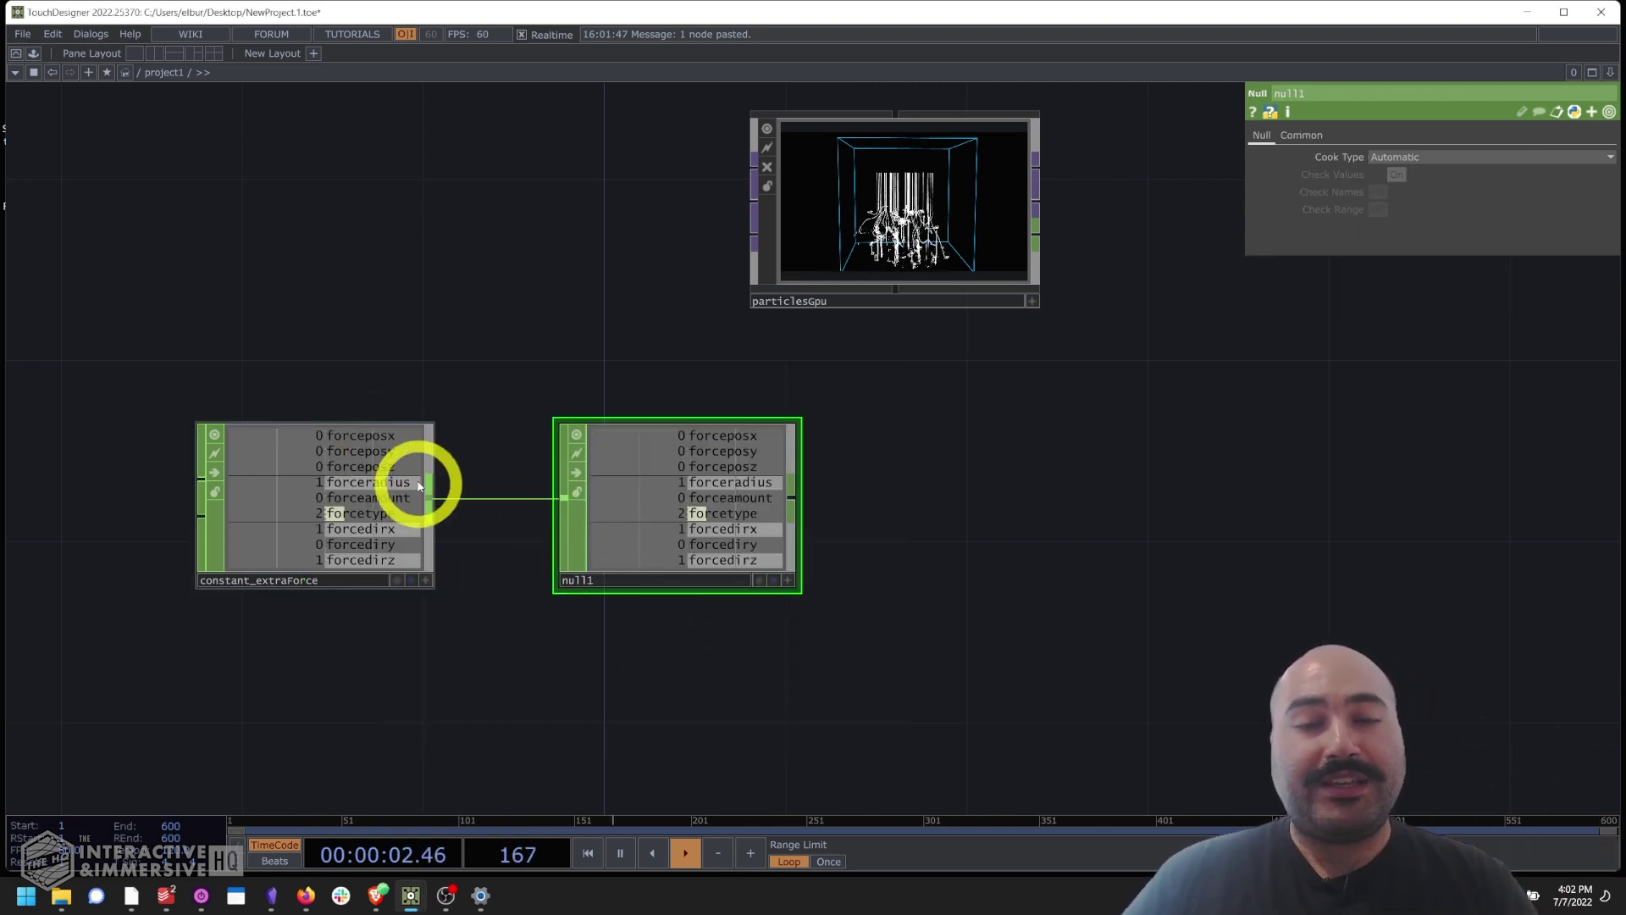
left_click_drag(343, 517, 283, 487)
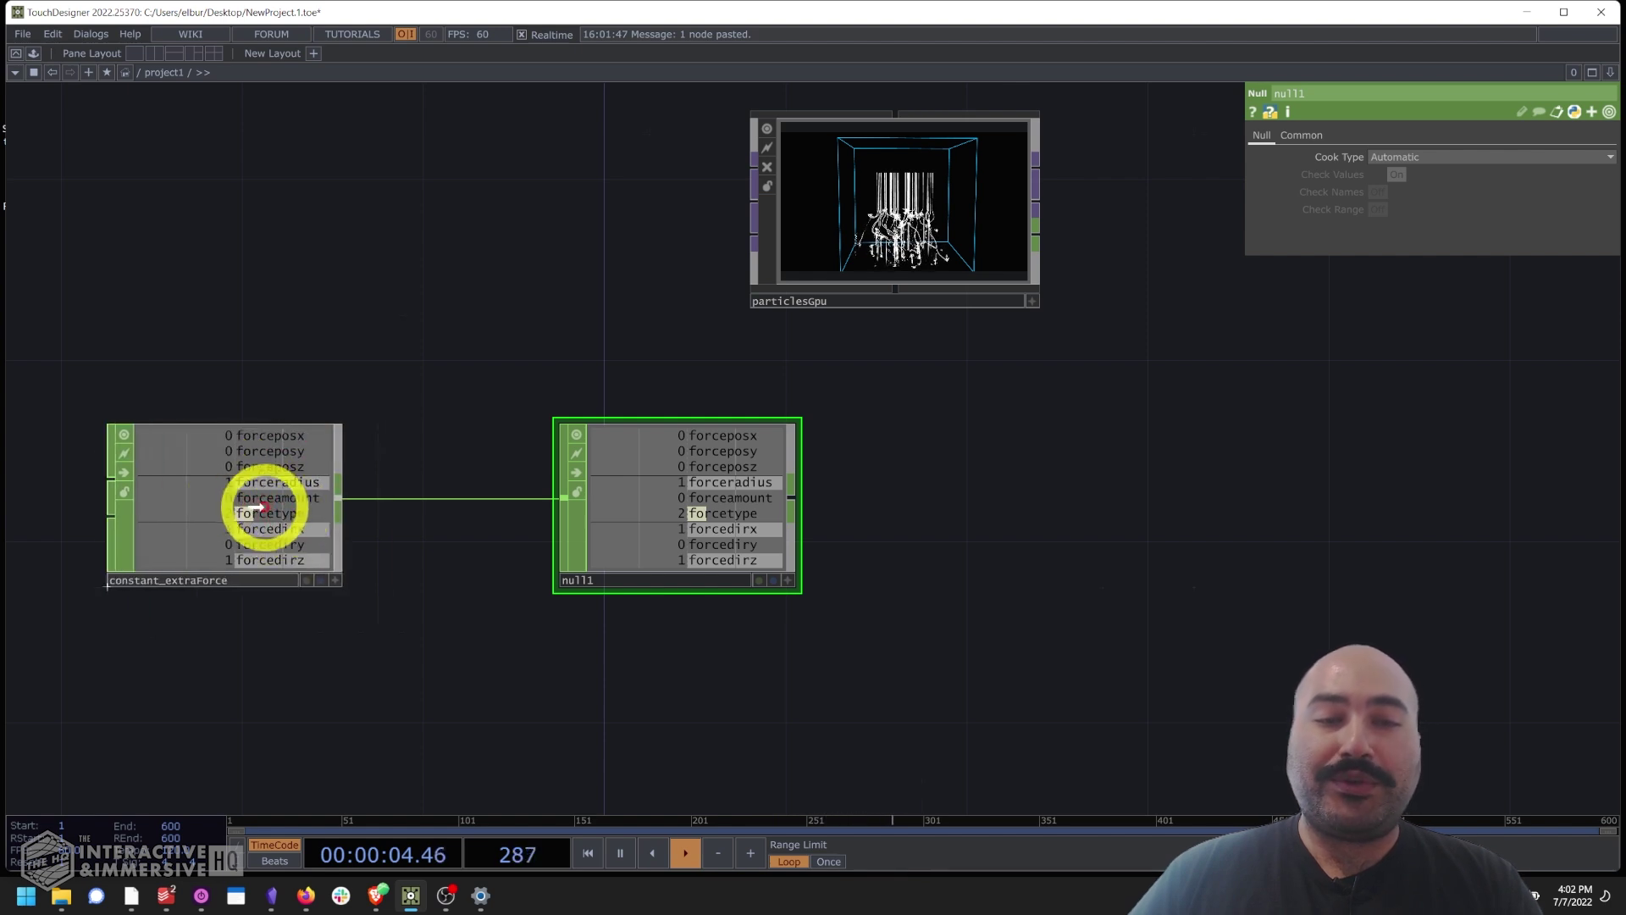
left_click(258, 509)
left_click(682, 500)
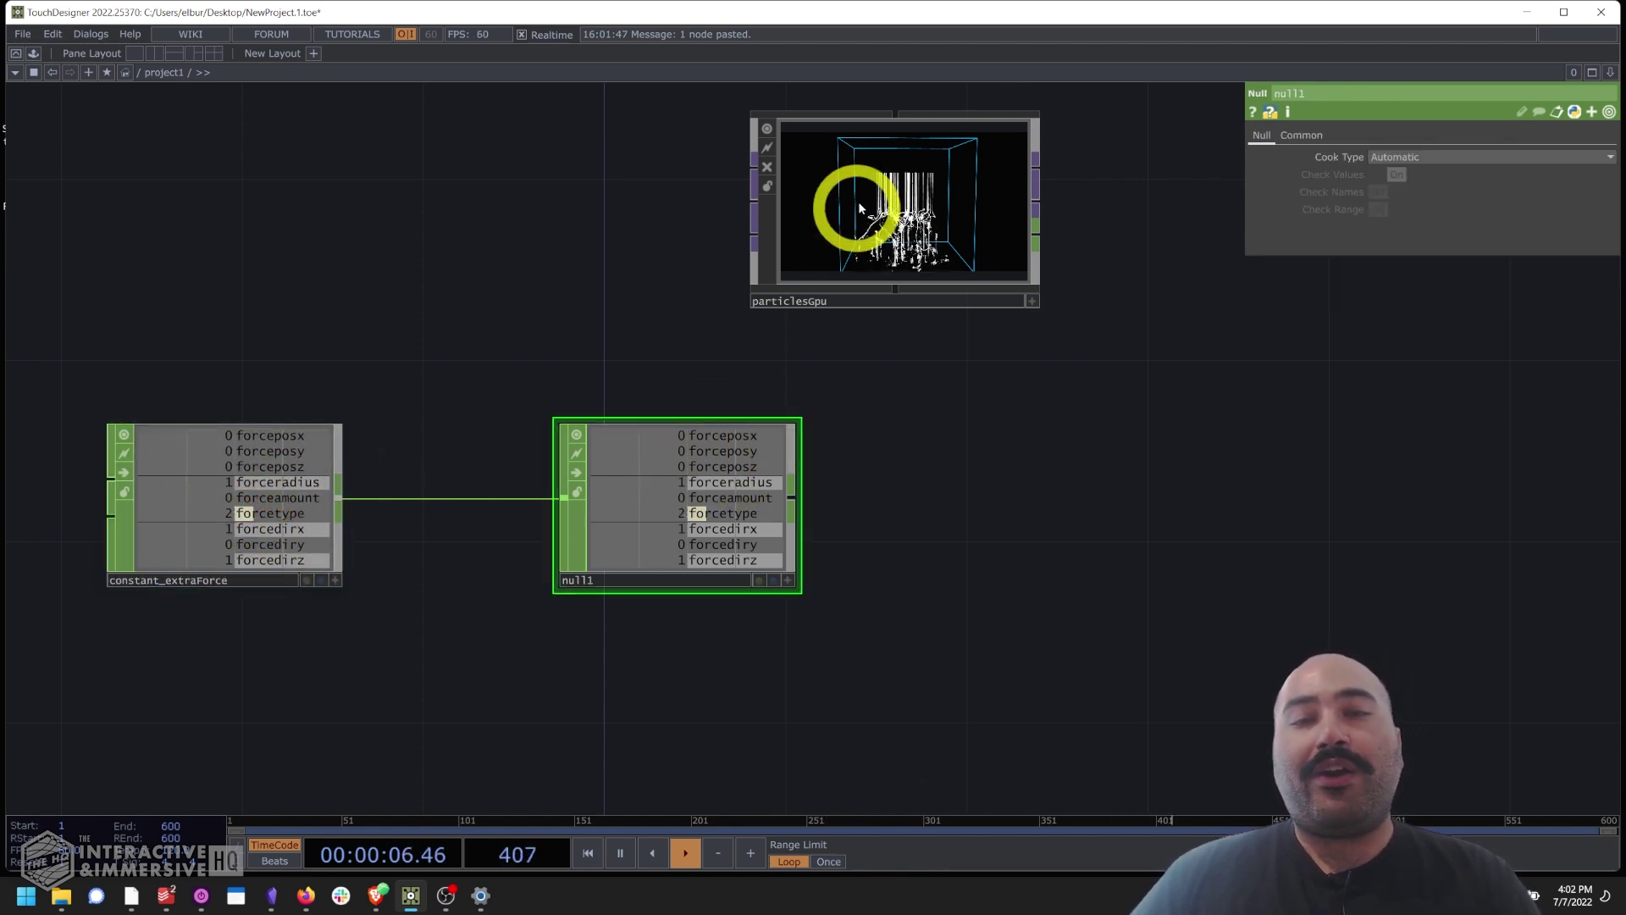
Assign null1 as the Extra Forces CHOP in the particlesGpu Forces parameters.
left_click_drag(690, 537, 868, 508)
scroll(904, 283, "up", 3)
left_click_drag(950, 447, 839, 540)
left_click(800, 235)
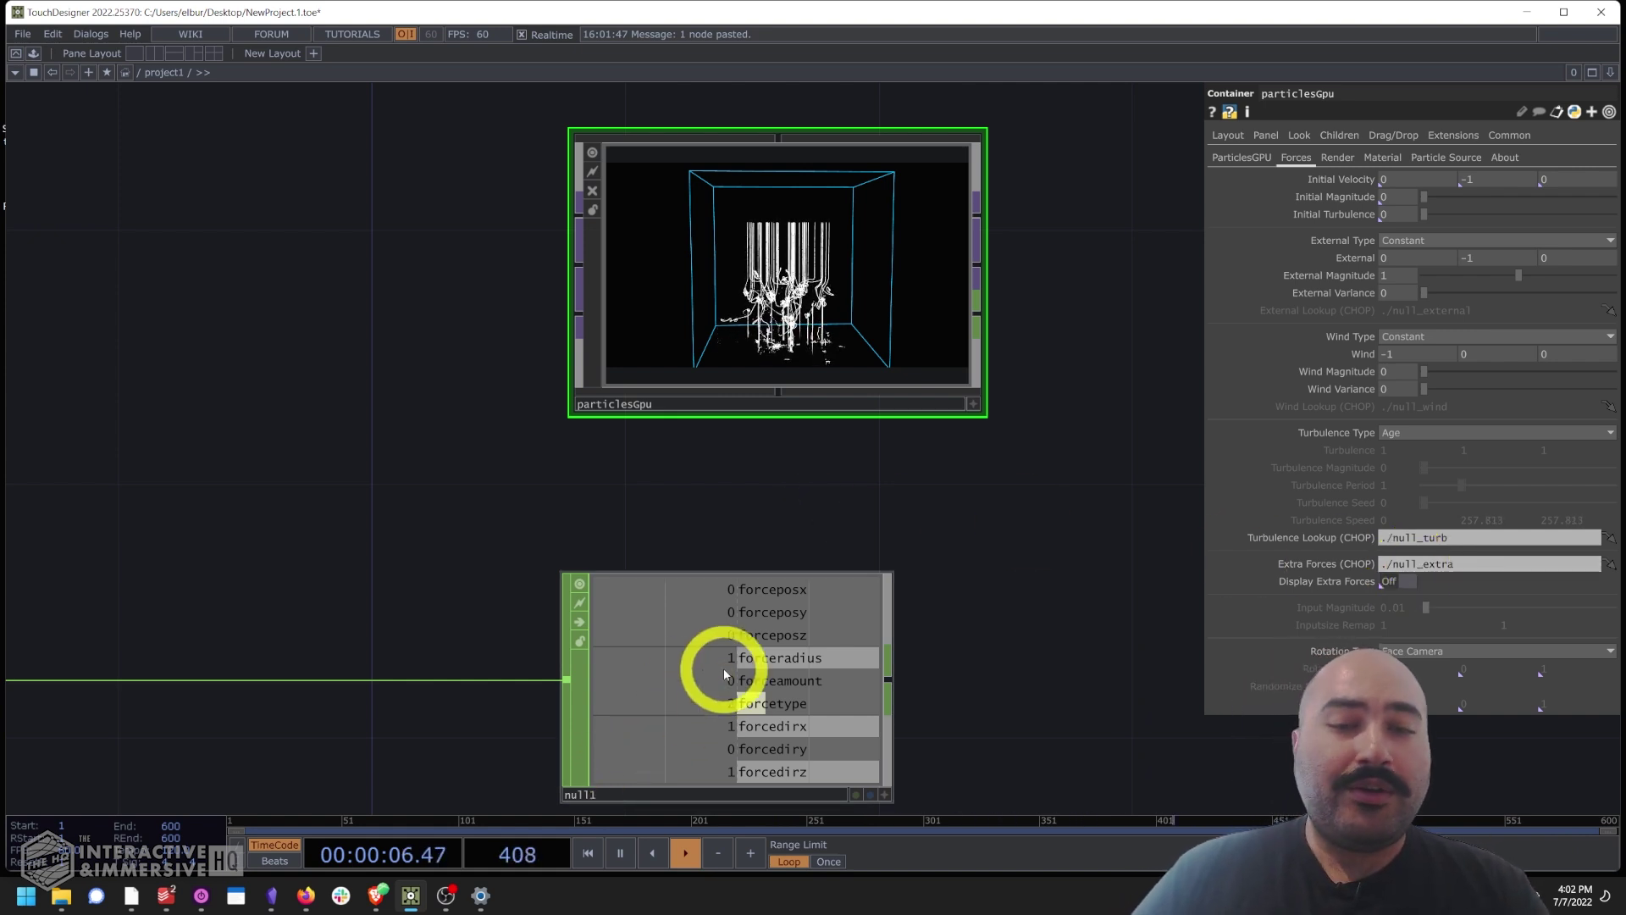
left_click(756, 669)
left_click(749, 406)
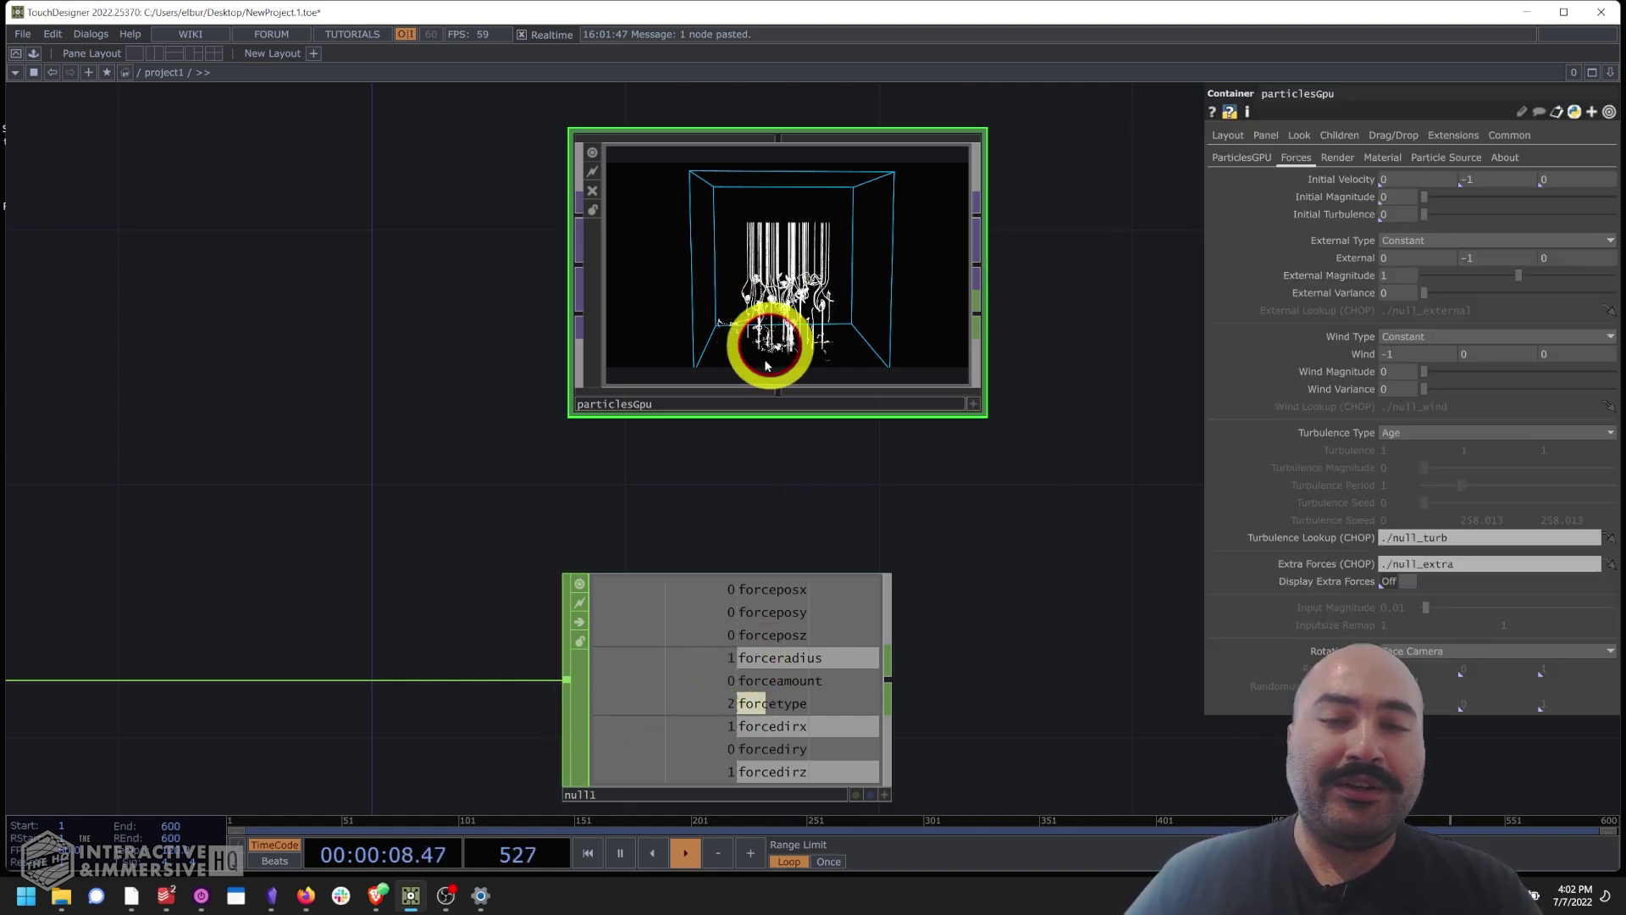
left_click(746, 690)
left_click_drag(737, 680, 1416, 567)
left_click(803, 495)
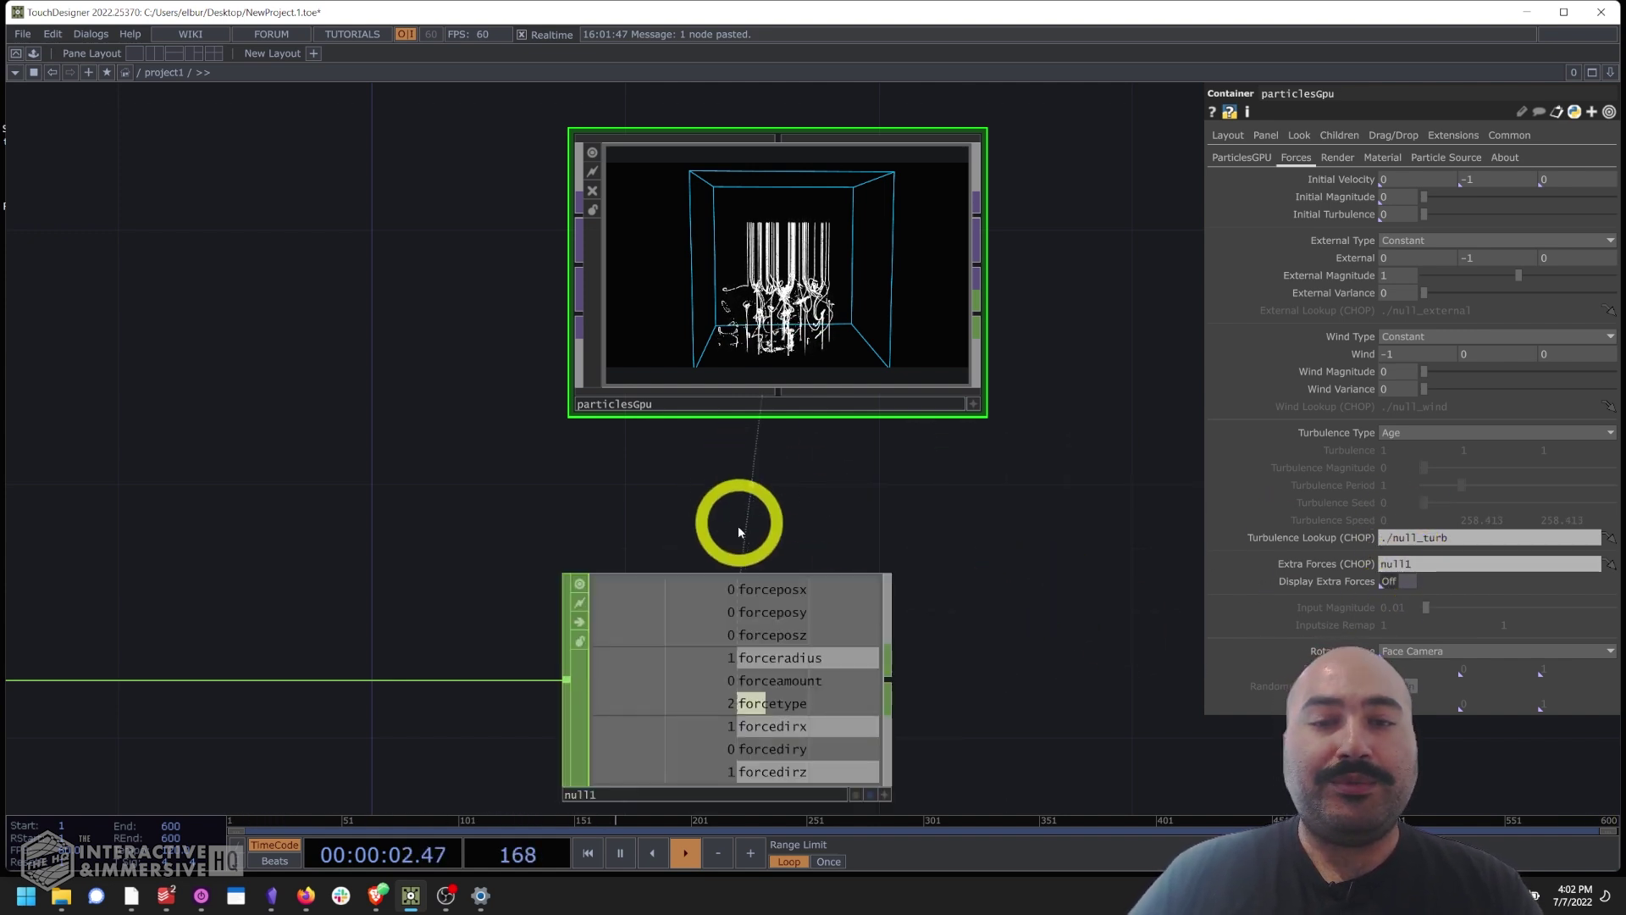
Set the forceamount channel of constant_extraForce to 1.
scroll(771, 504, "down", 2)
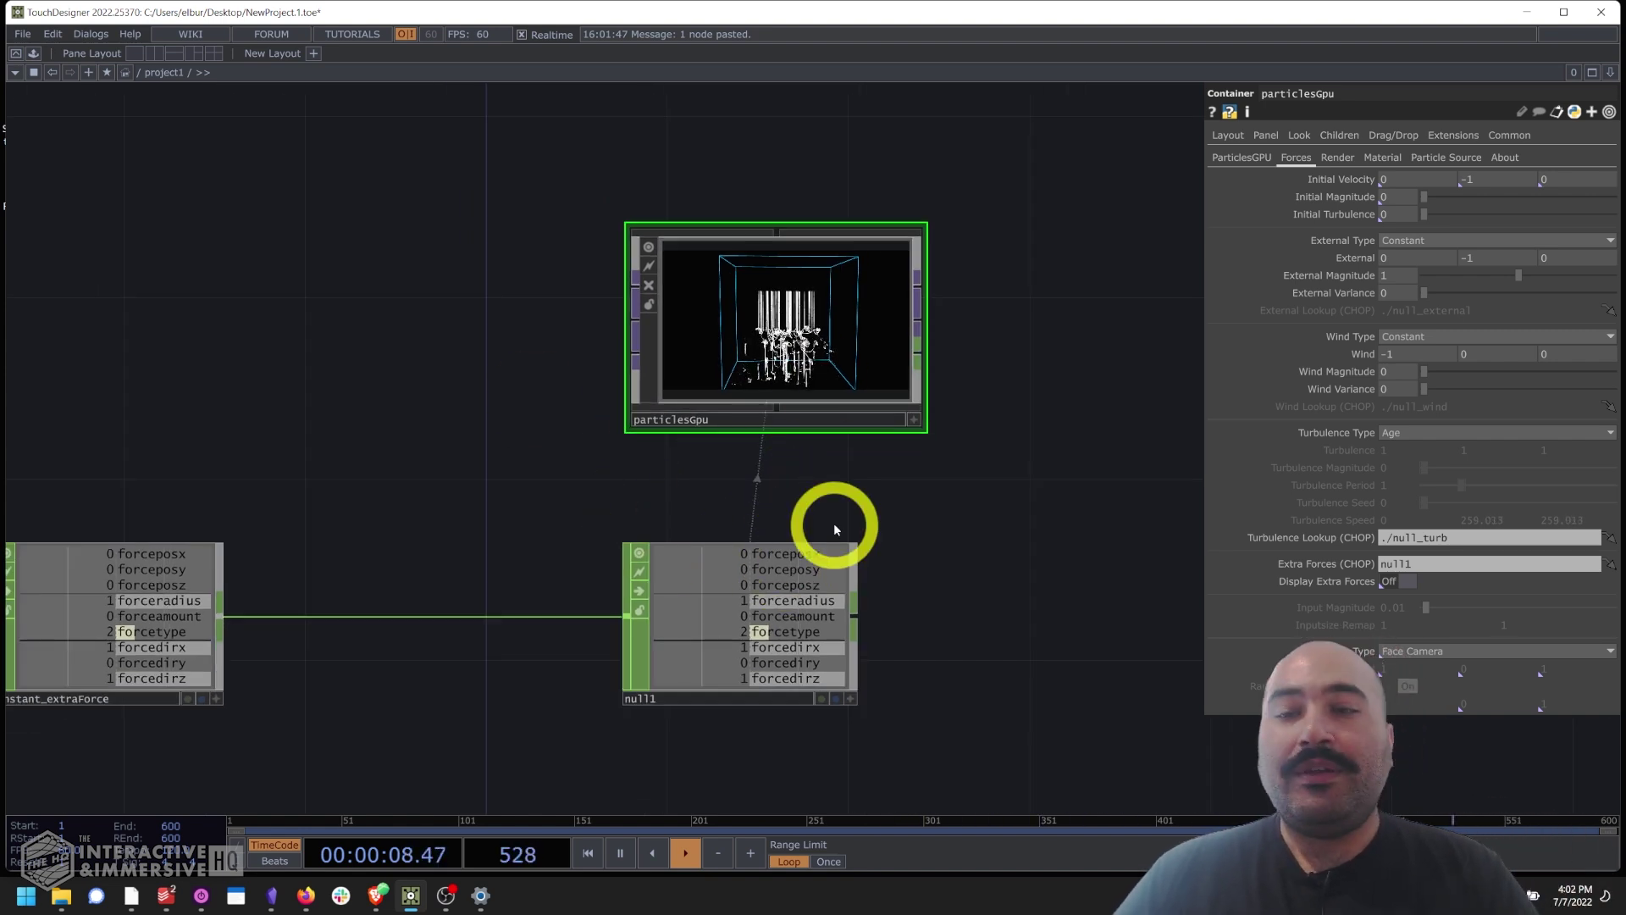
left_click(139, 631)
scroll(171, 606, "up", 5)
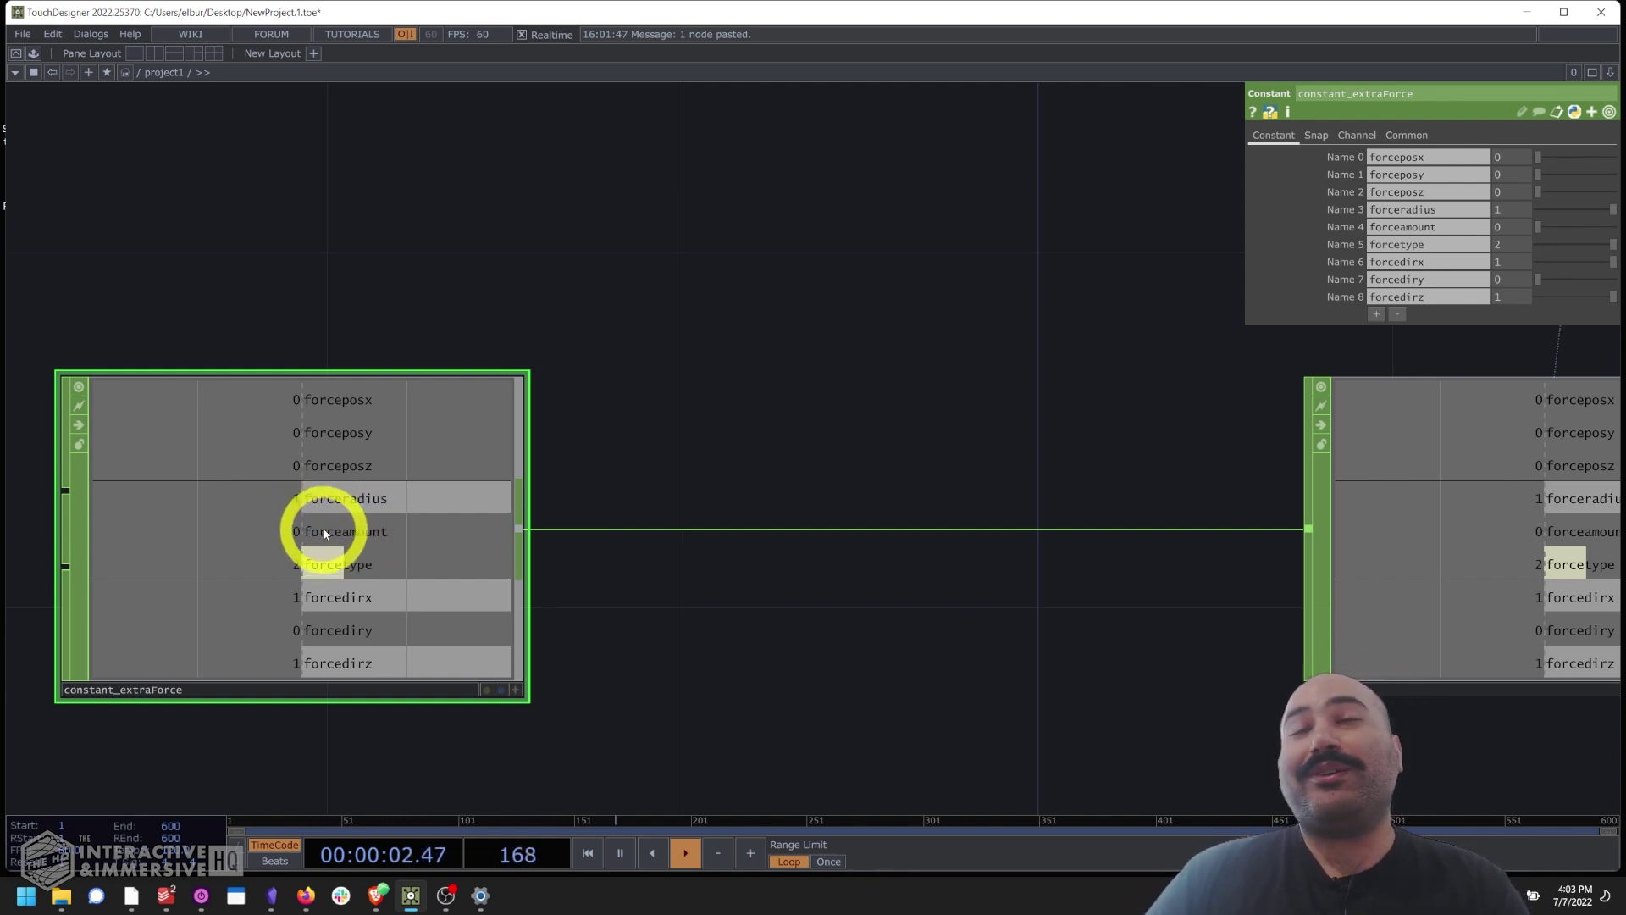
scroll(367, 520, "down", 3)
left_click_drag(894, 387, 527, 500)
scroll(562, 415, "down", 3)
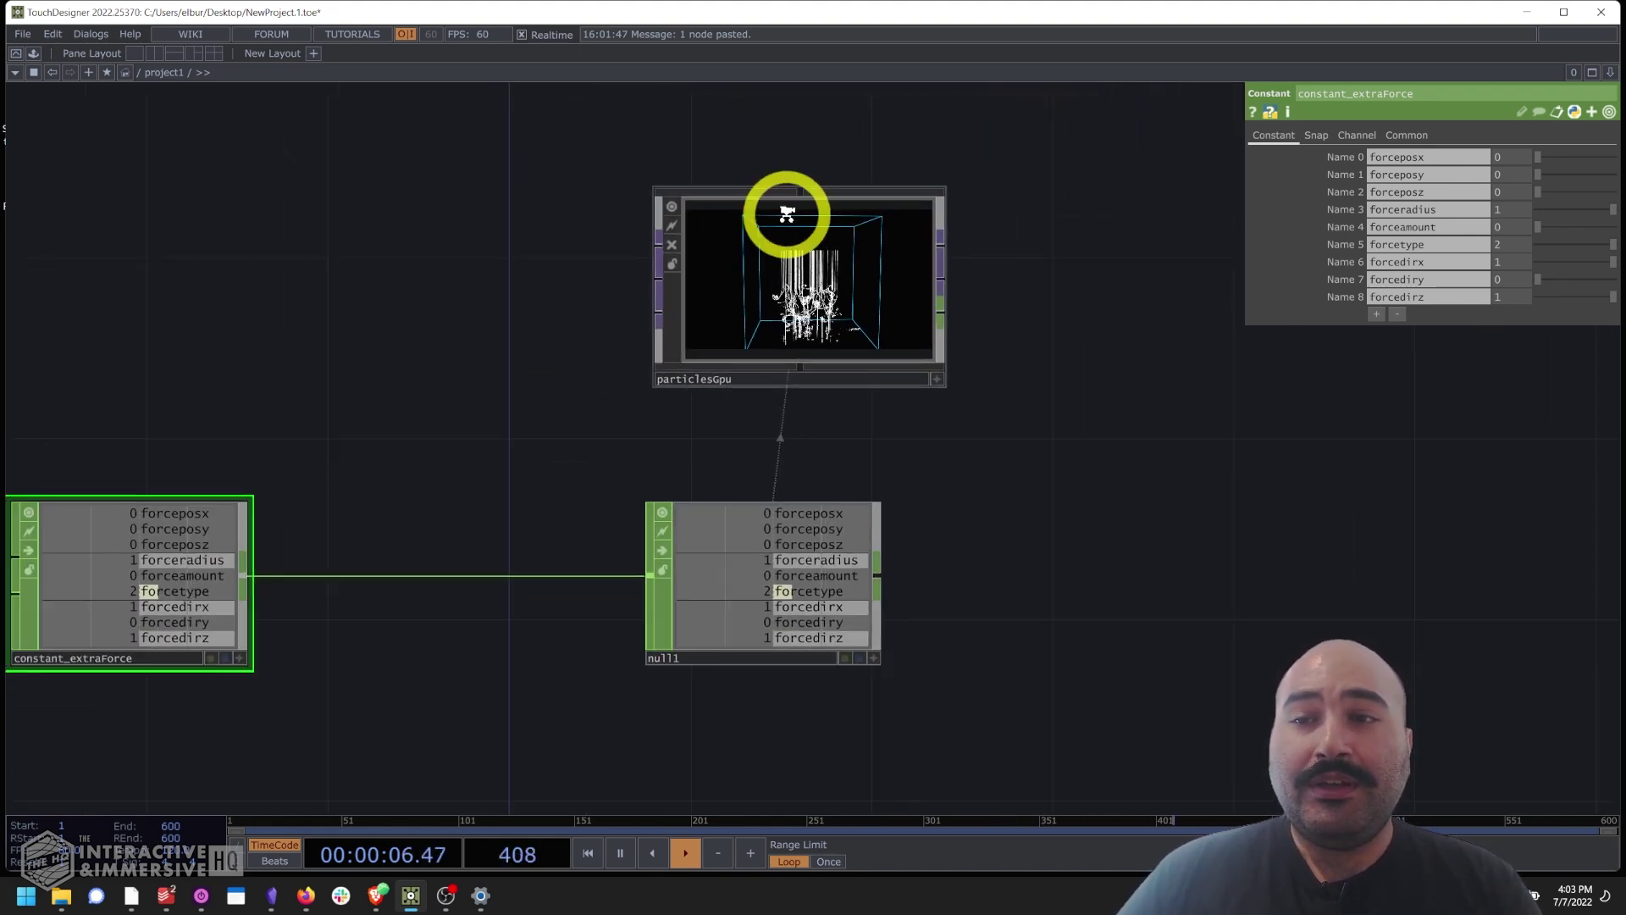
scroll(786, 212, "up", 3)
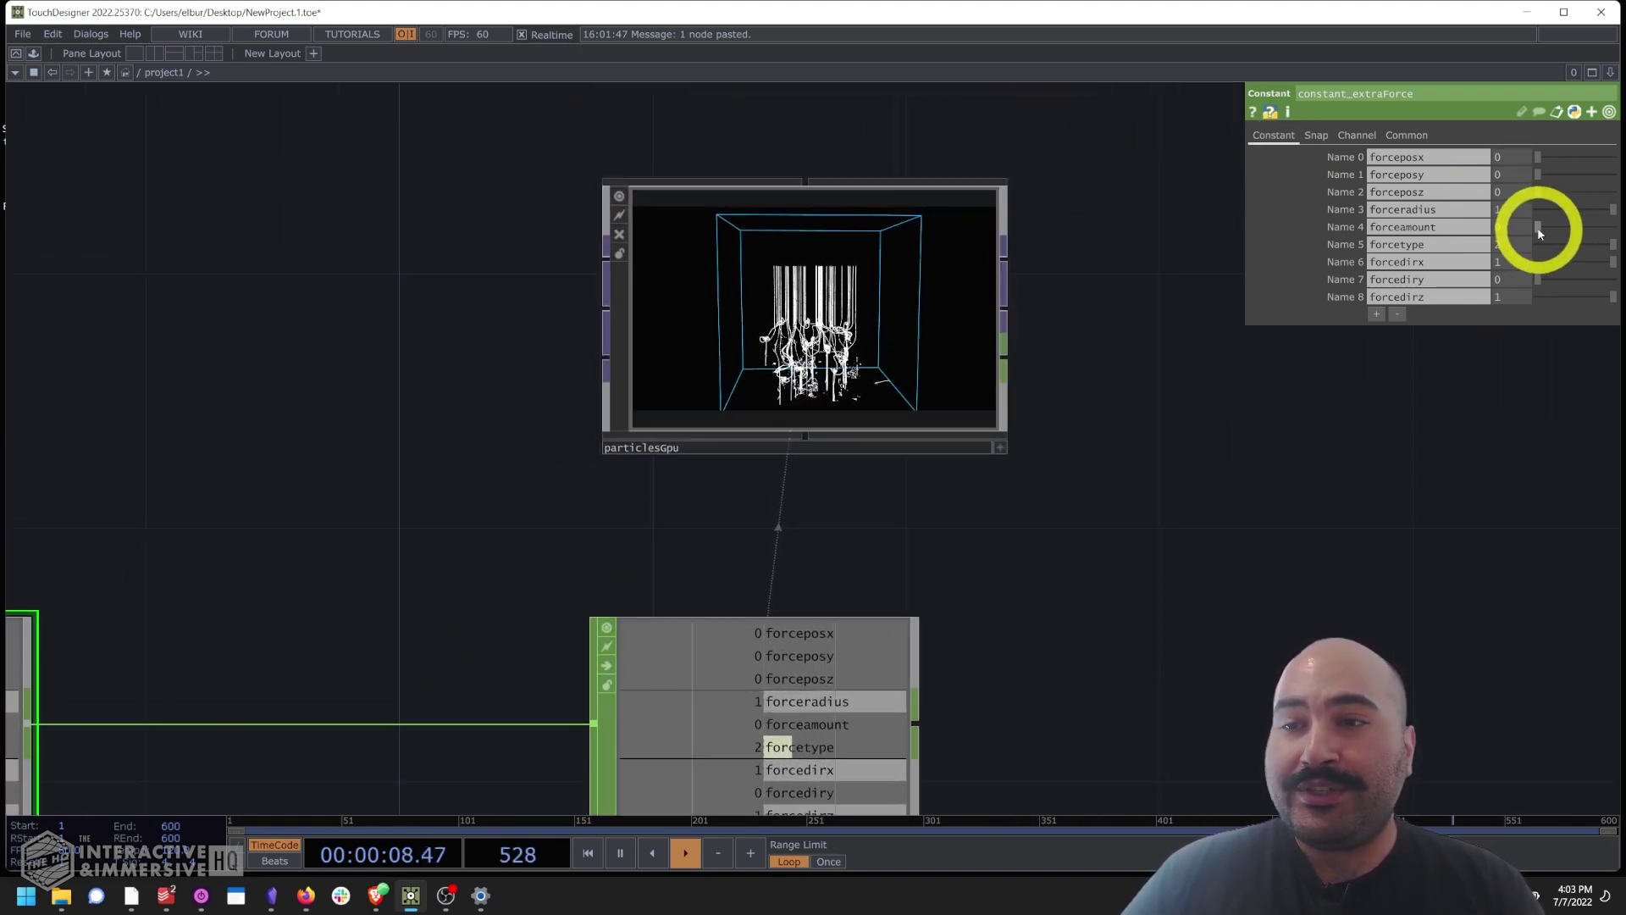
left_click_drag(1554, 230, 1597, 231)
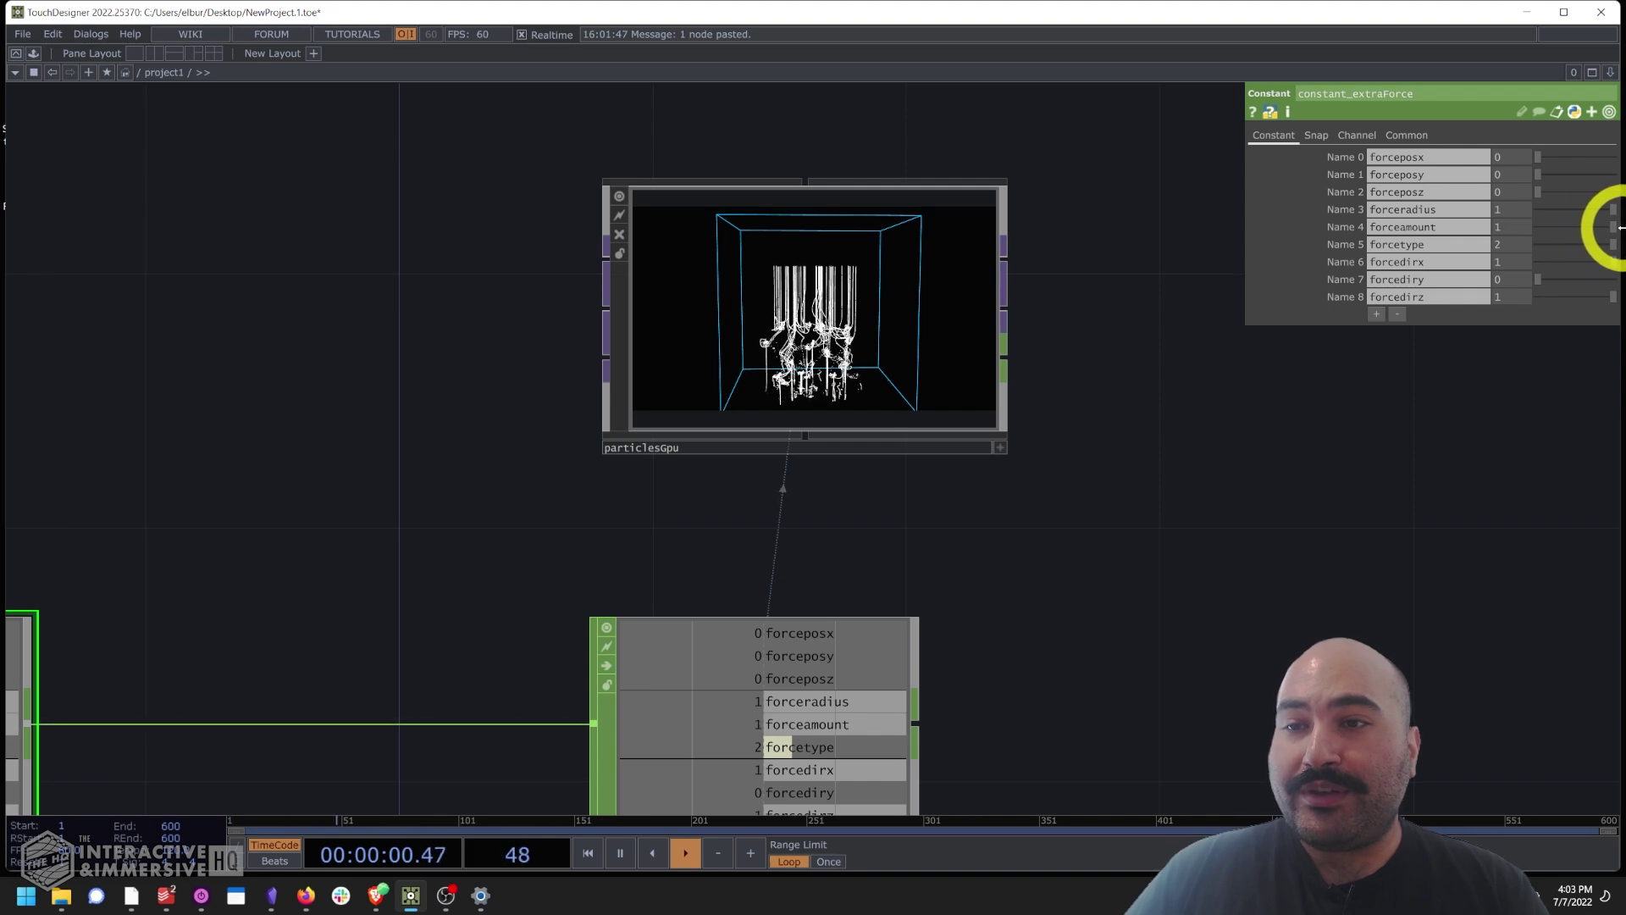
Make the particlesGpu viewer active and orbit its camera to examine how the force affects the particles.
scroll(835, 316, "up", 5)
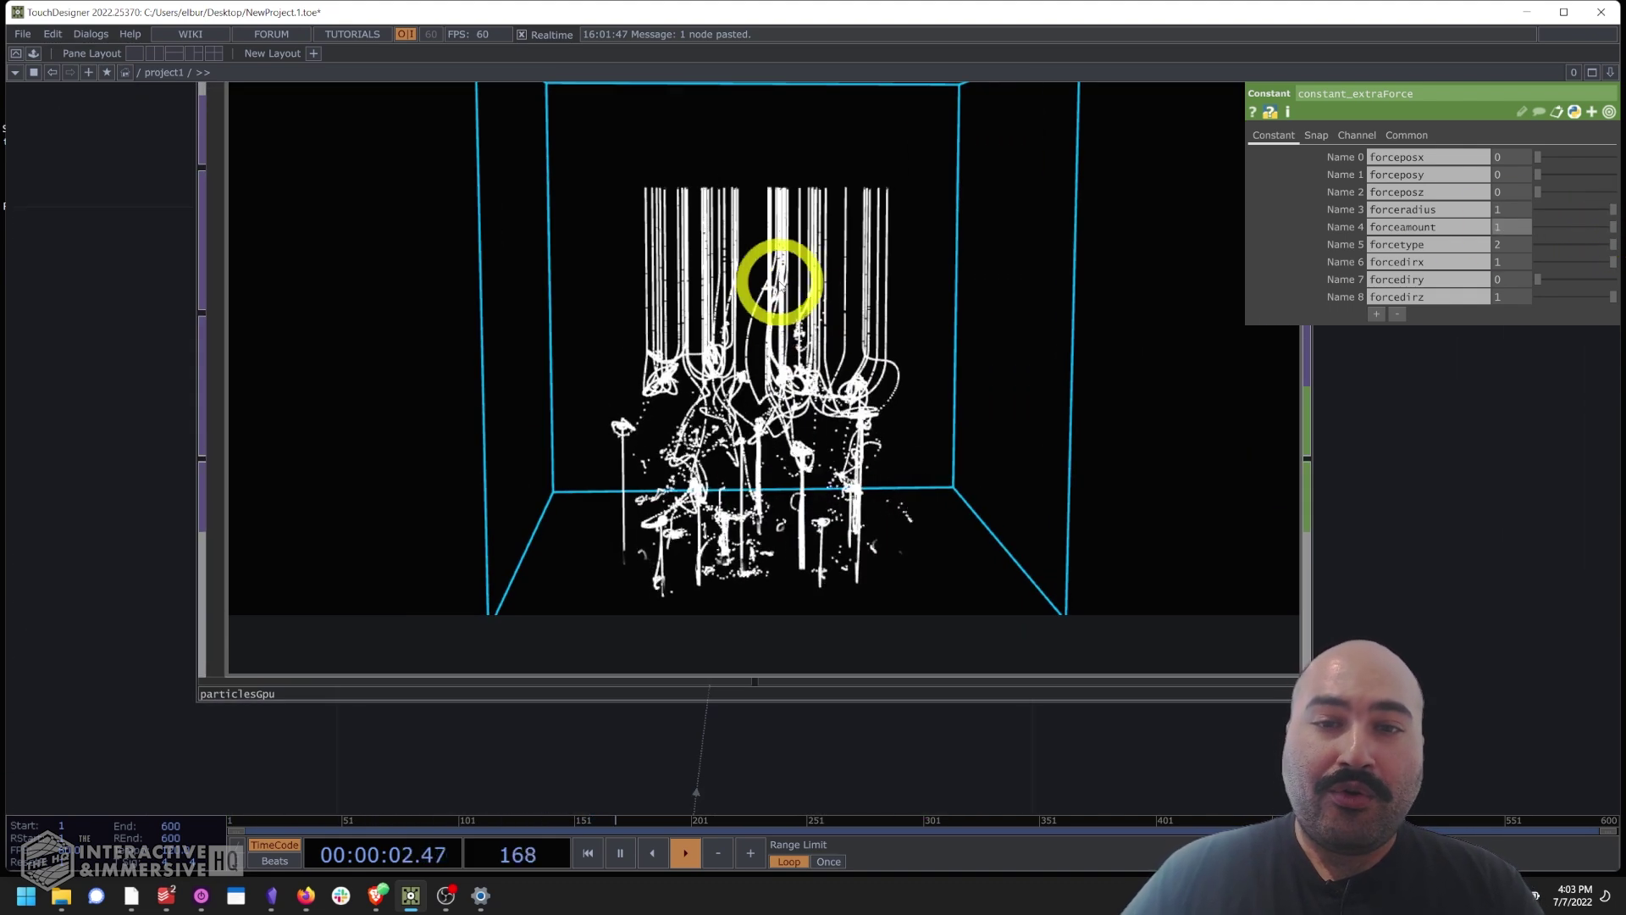
left_click(789, 360)
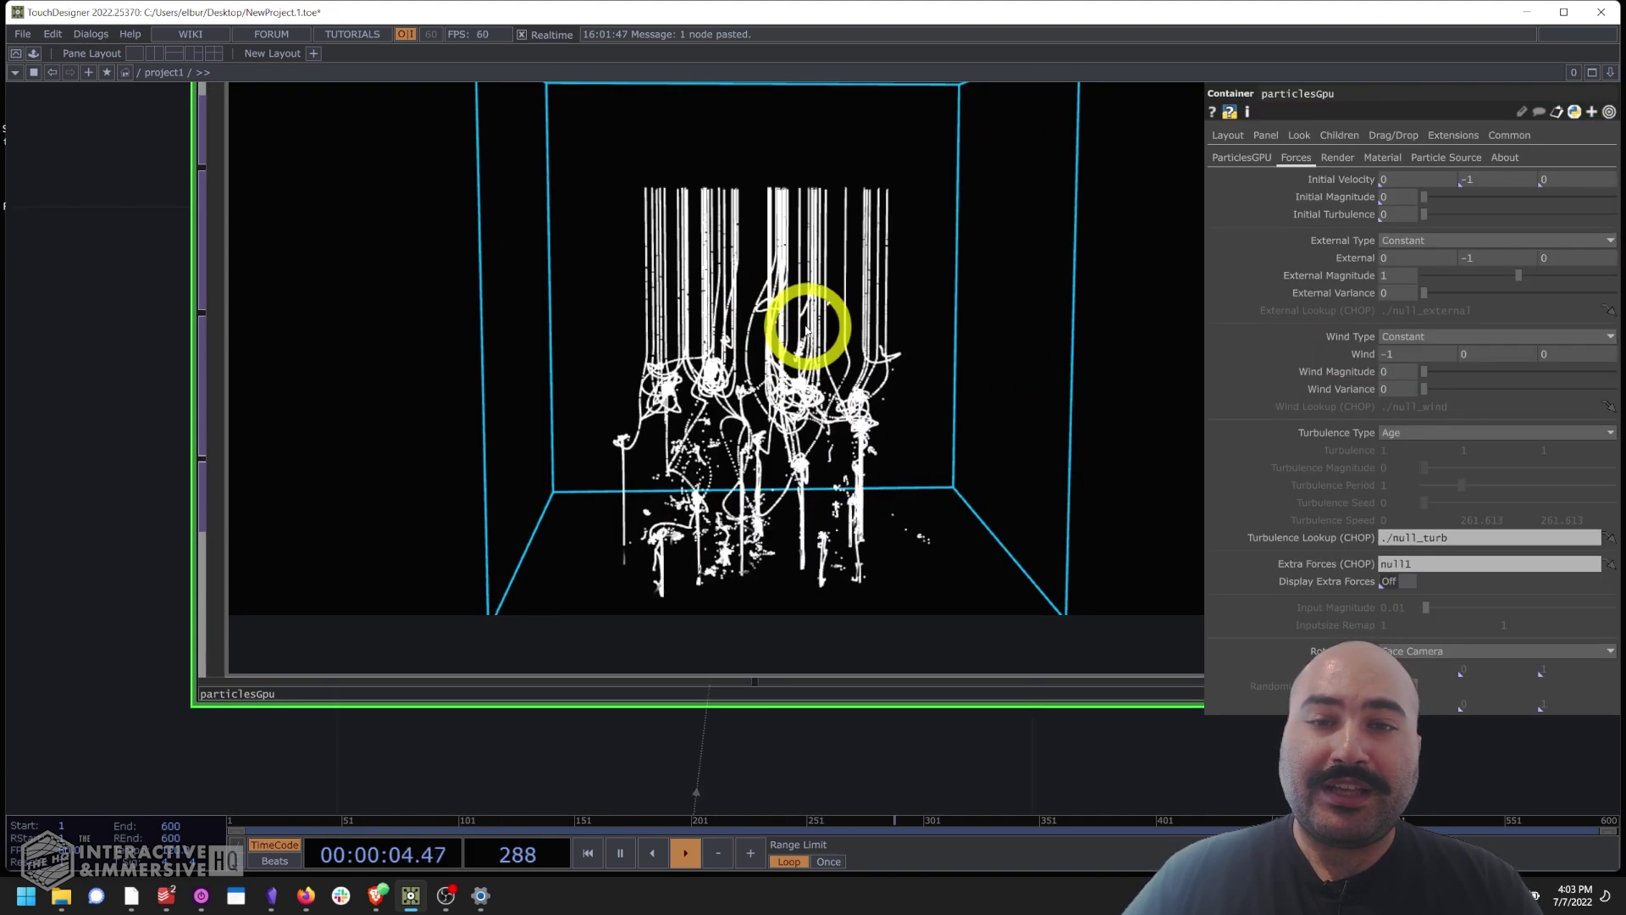
left_click_drag(800, 335, 631, 385)
scroll(592, 501, "down", 4)
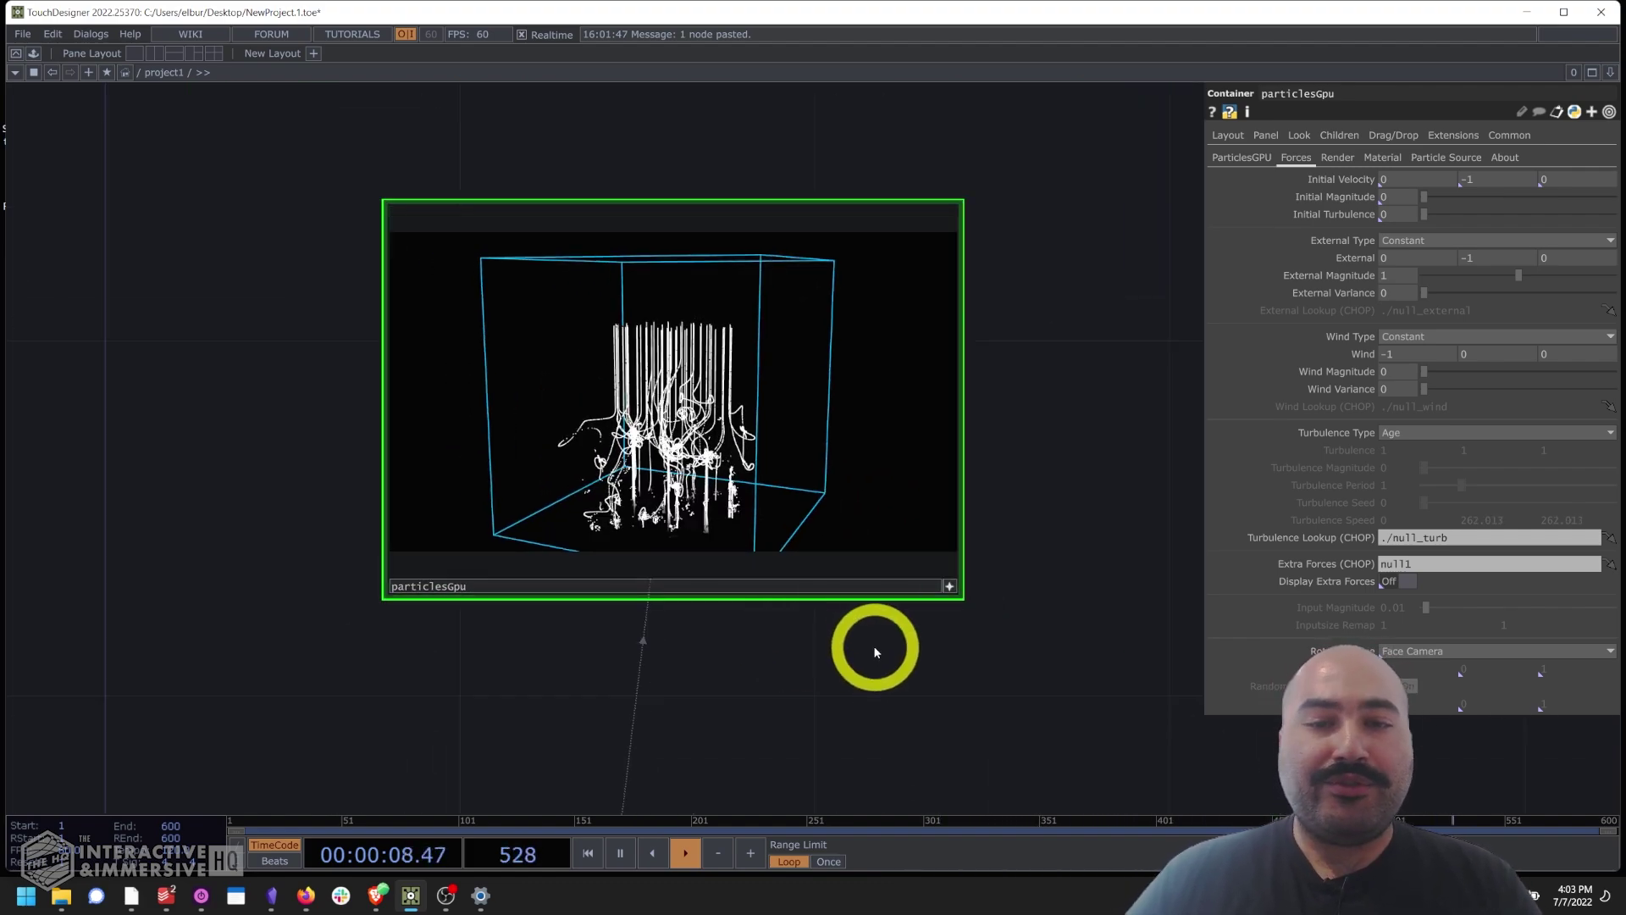
left_click_drag(646, 395, 656, 362)
scroll(1063, 429, "down", 5)
Turn on Display Extra Forces for particlesGpu and orbit around the force's wireframe shape among the particles.
left_click_drag(1101, 491, 1002, 343)
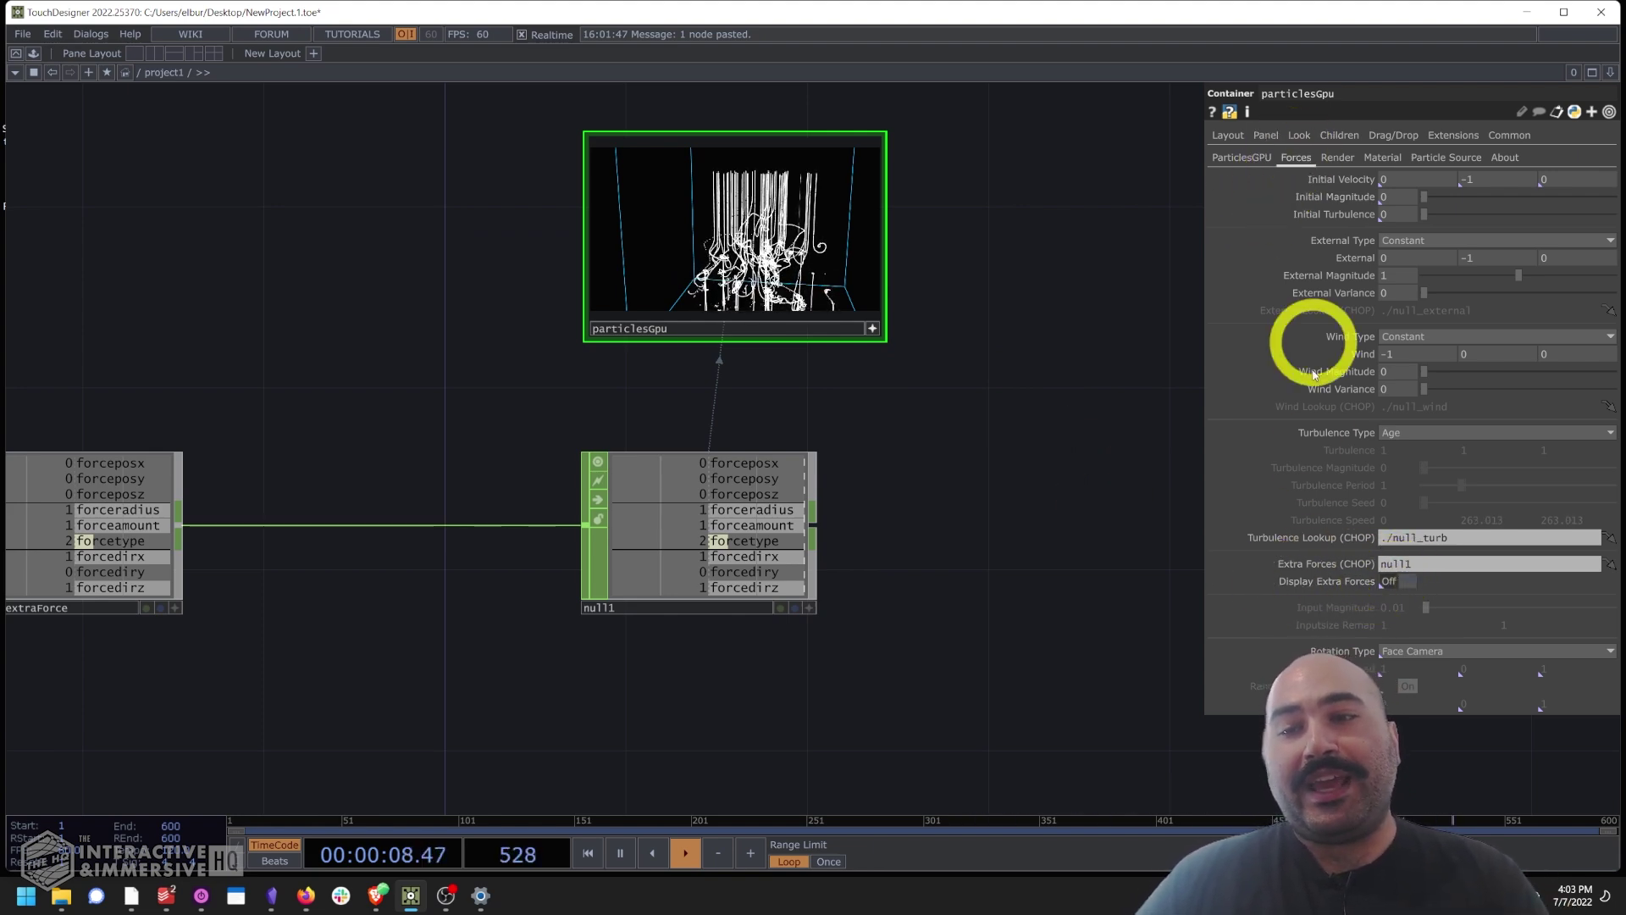
scroll(842, 99, "up", 4)
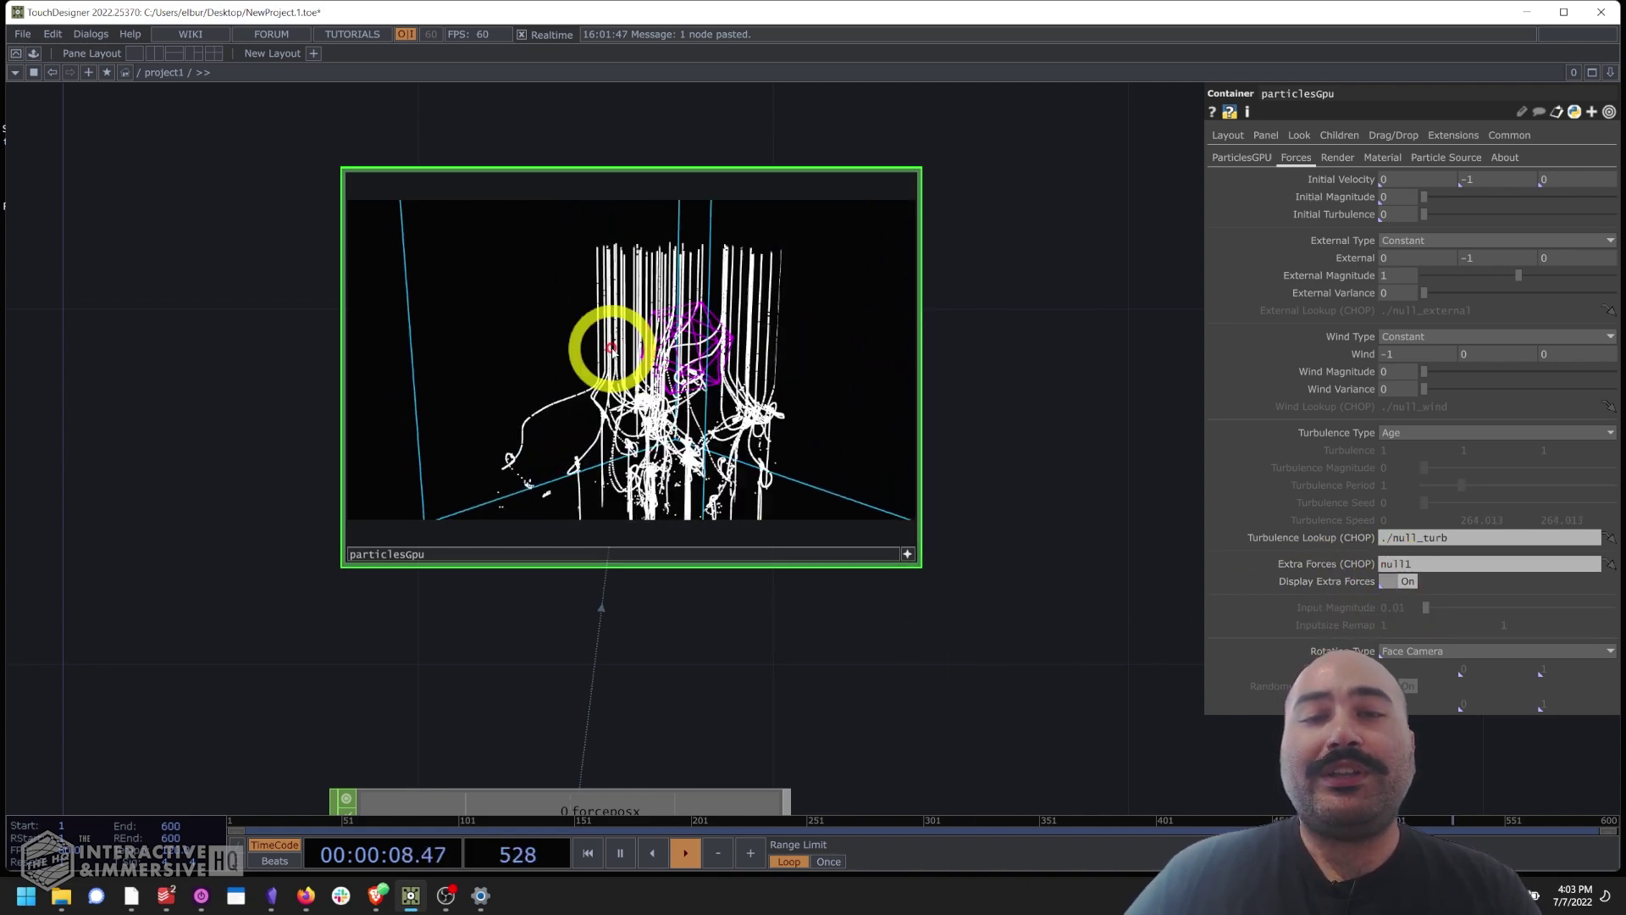
left_click_drag(477, 321, 474, 246)
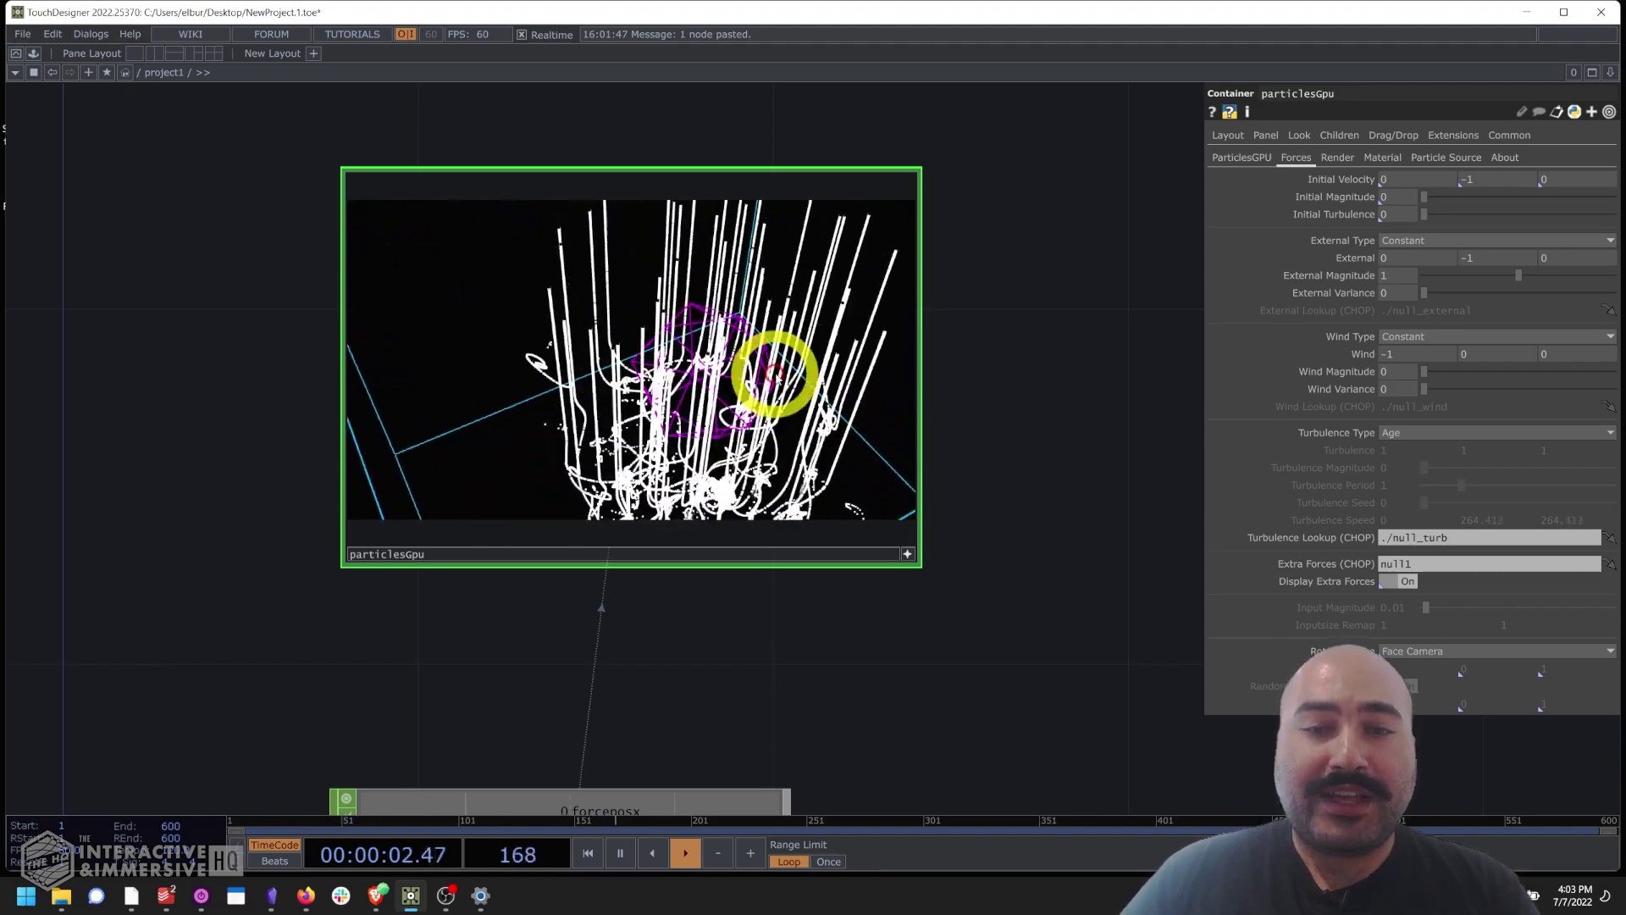
left_click_drag(908, 341, 907, 338)
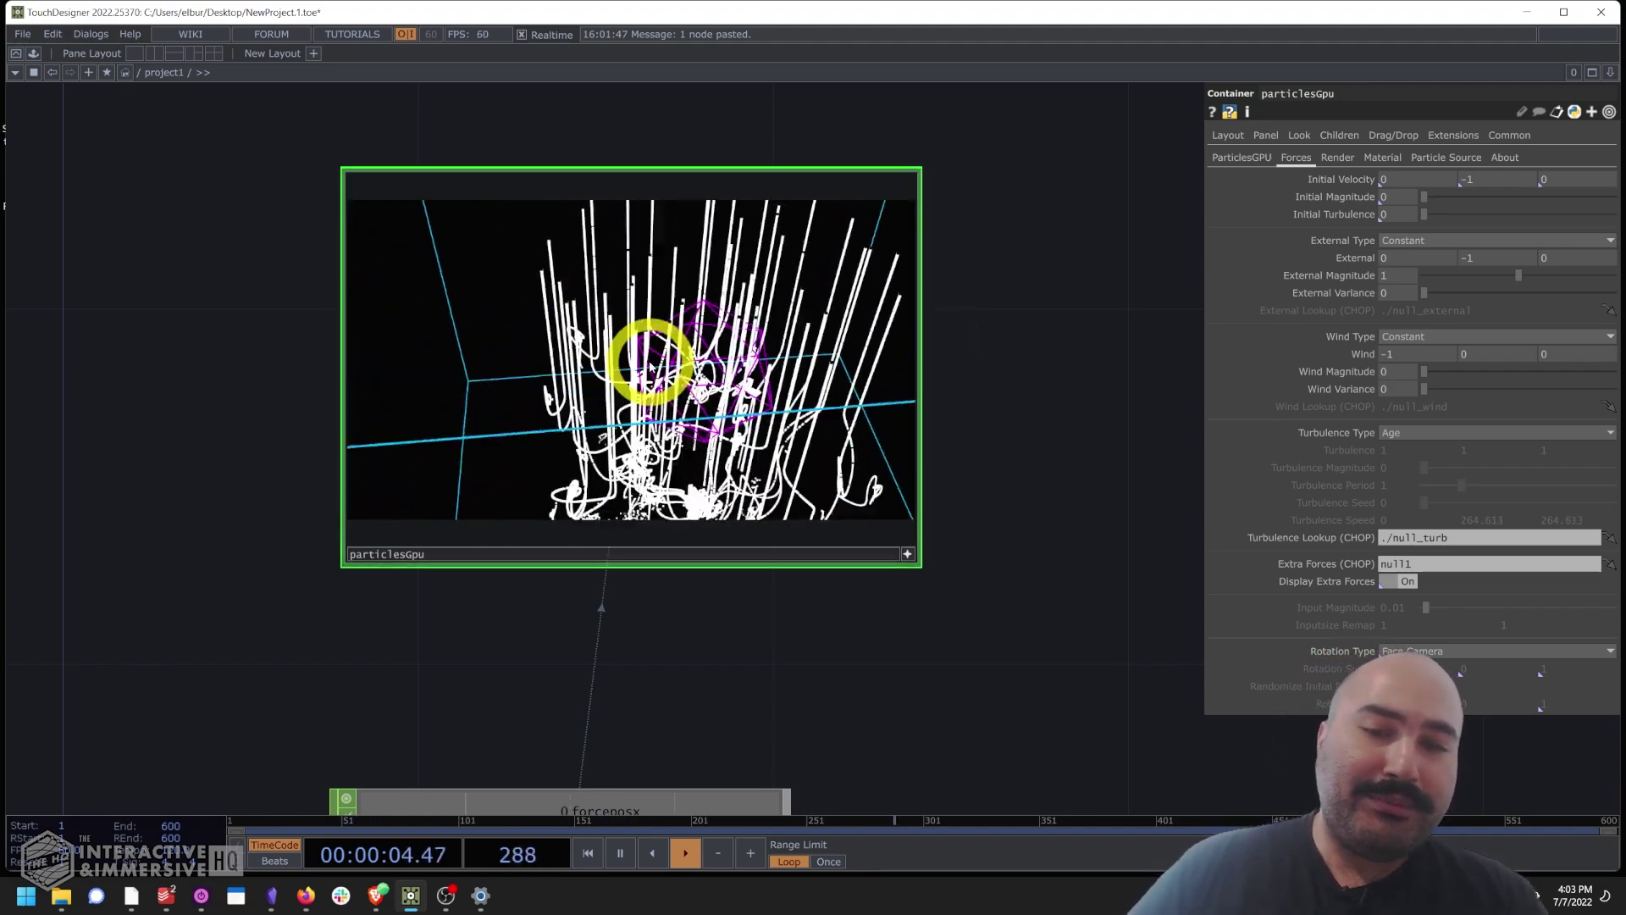
left_click_drag(488, 322, 431, 387)
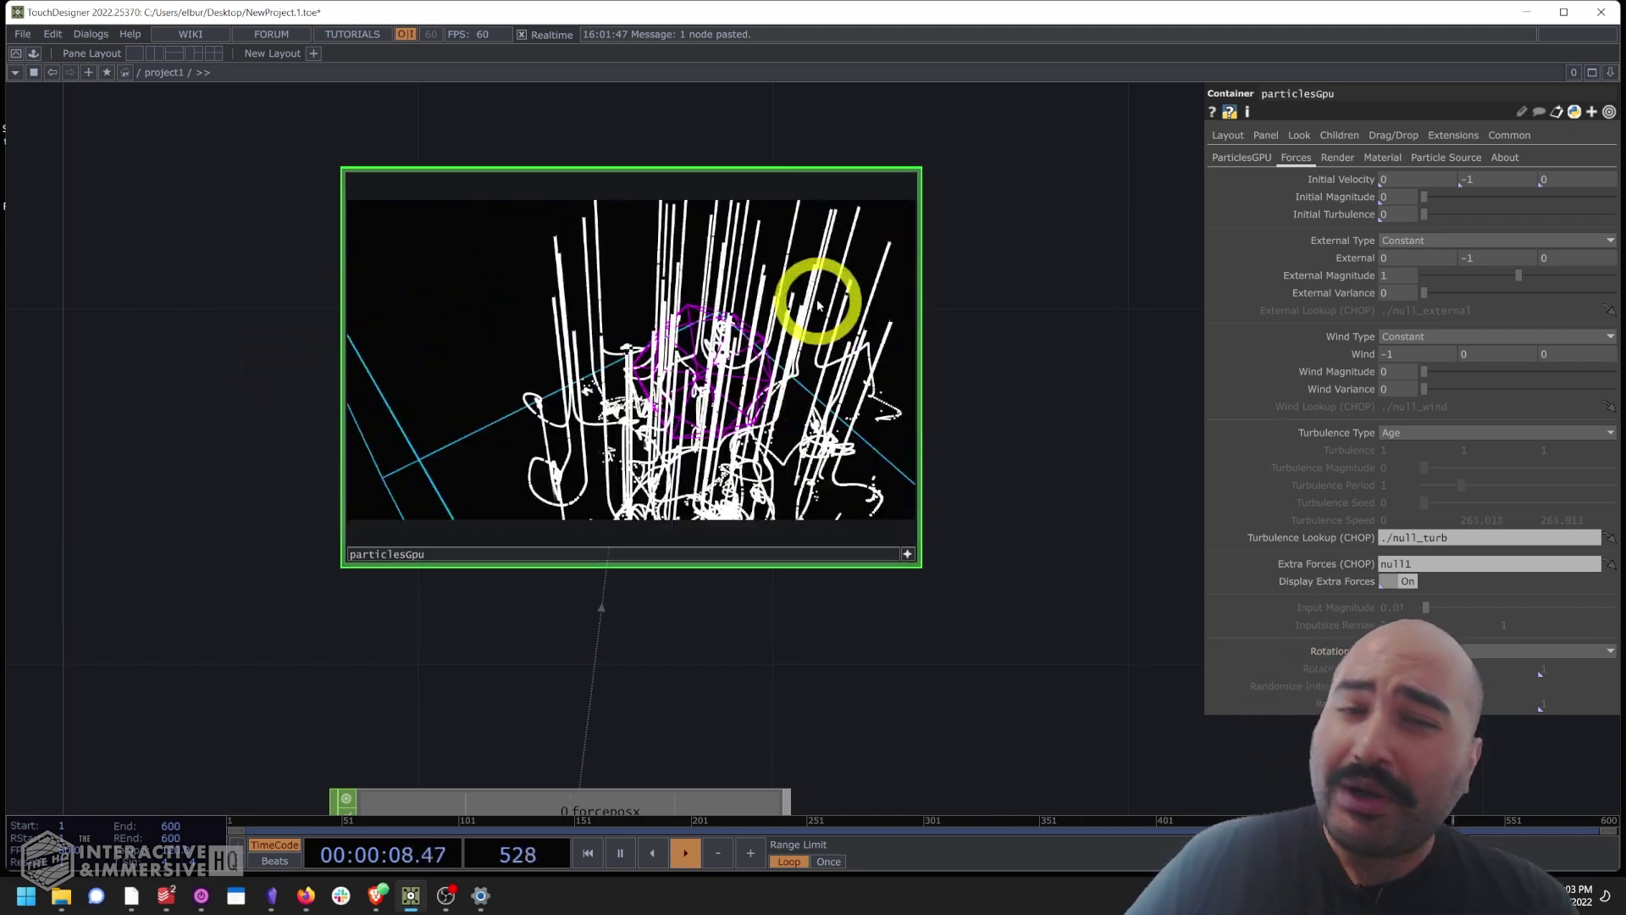
left_click_drag(602, 310, 722, 346)
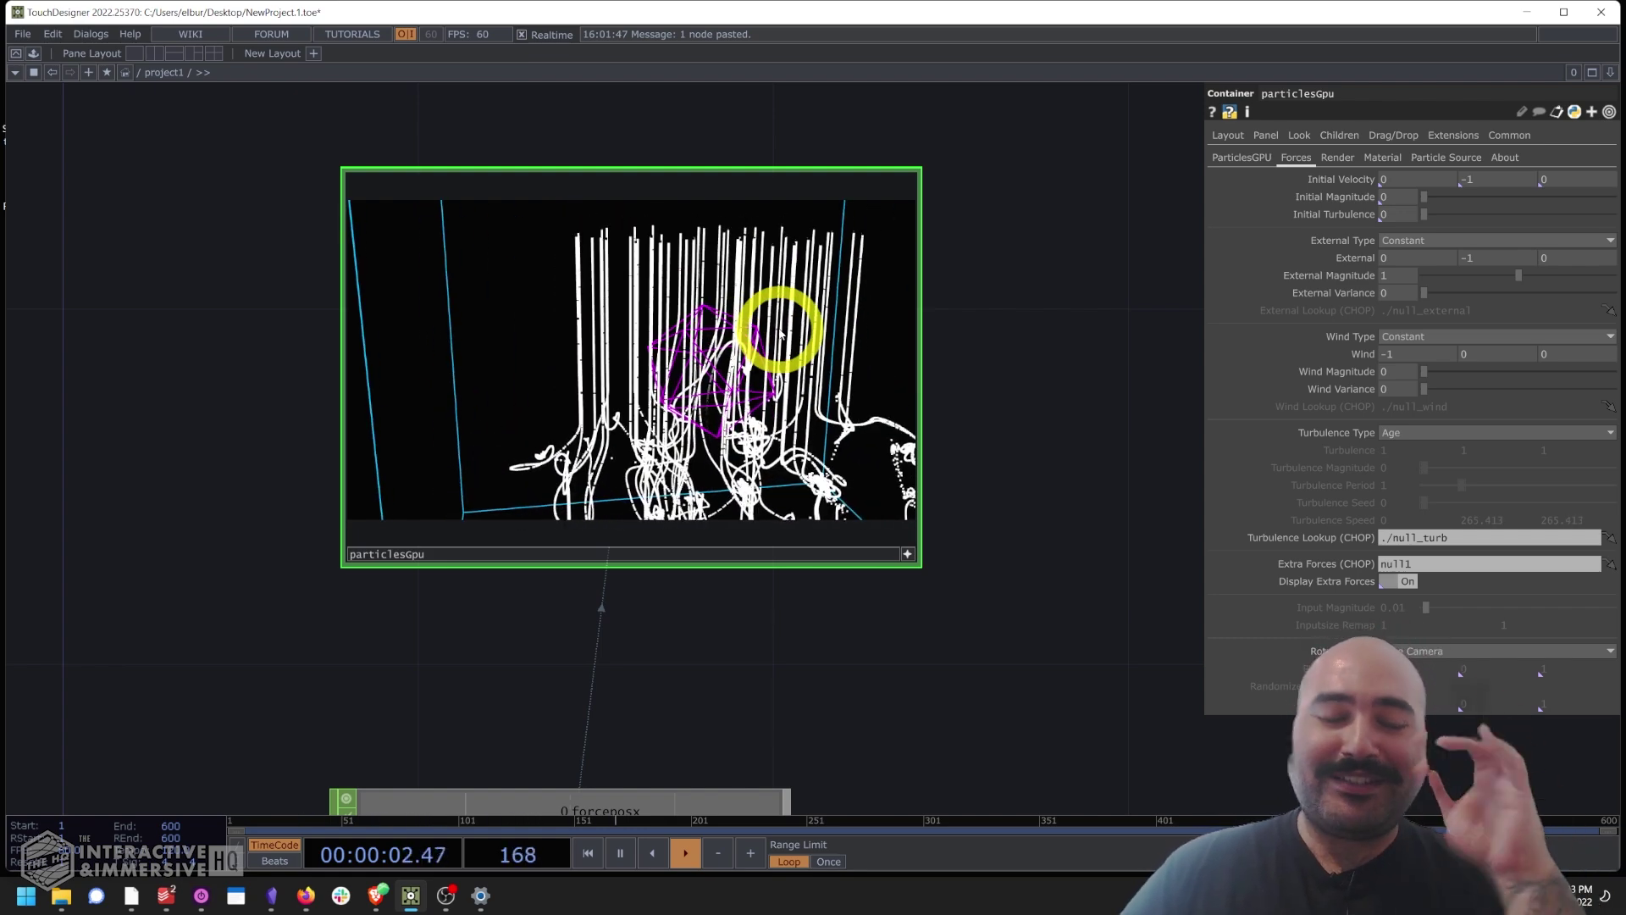
scroll(1061, 380, "down", 3)
scroll(988, 439, "down", 2)
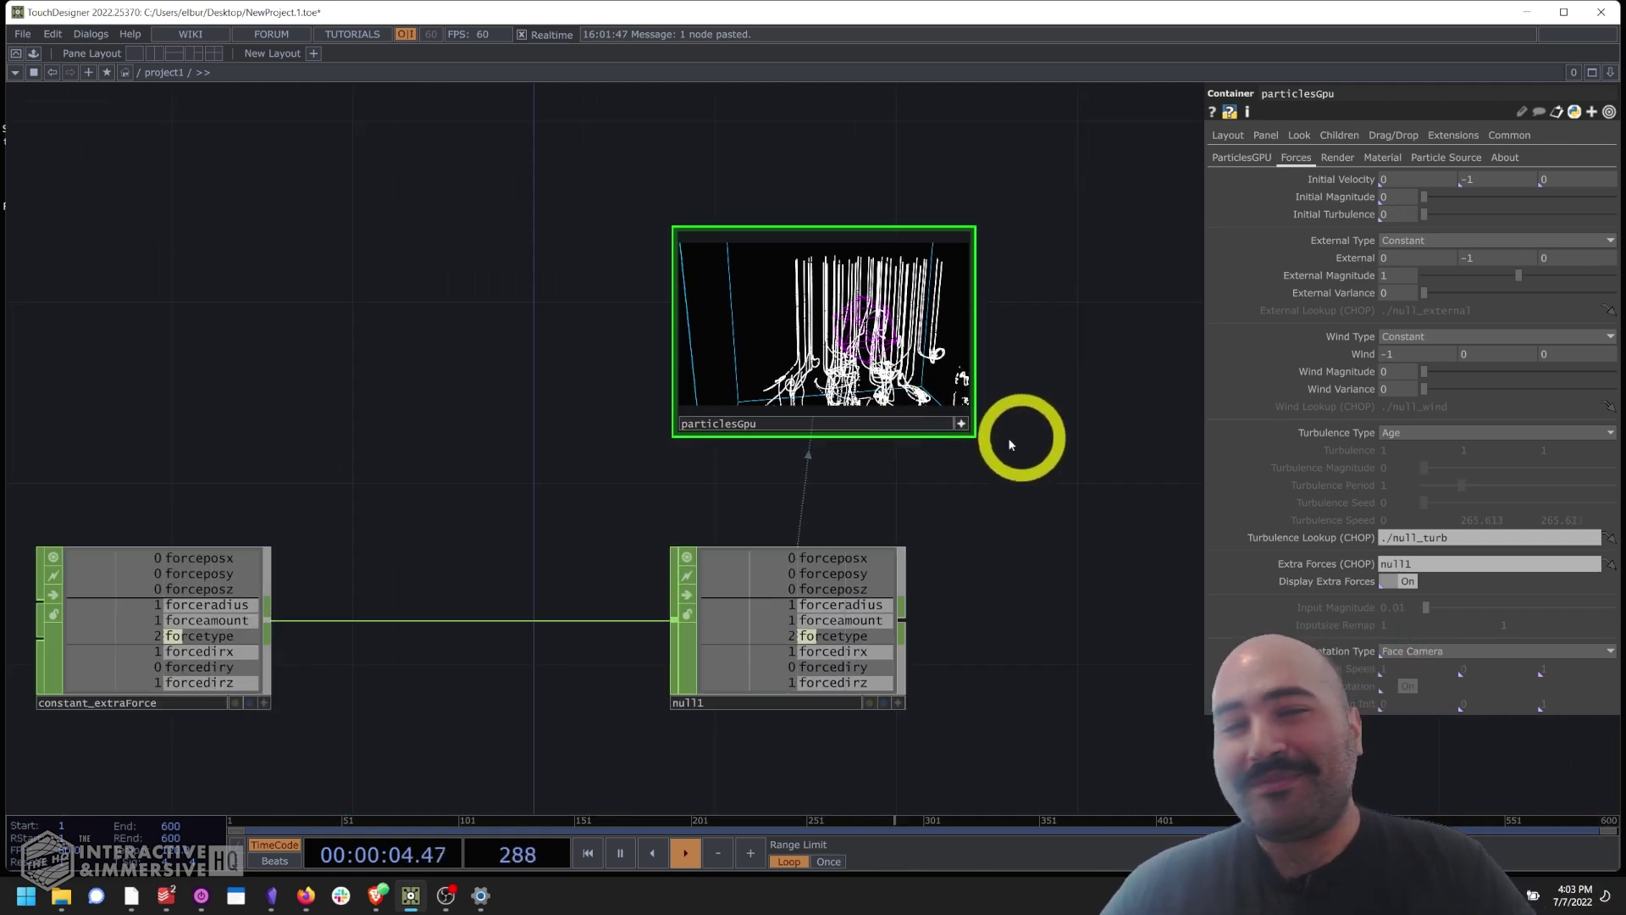
scroll(961, 306, "up", 4)
left_click_drag(897, 343, 1027, 443)
scroll(1028, 443, "down", 3)
scroll(599, 429, "down", 5)
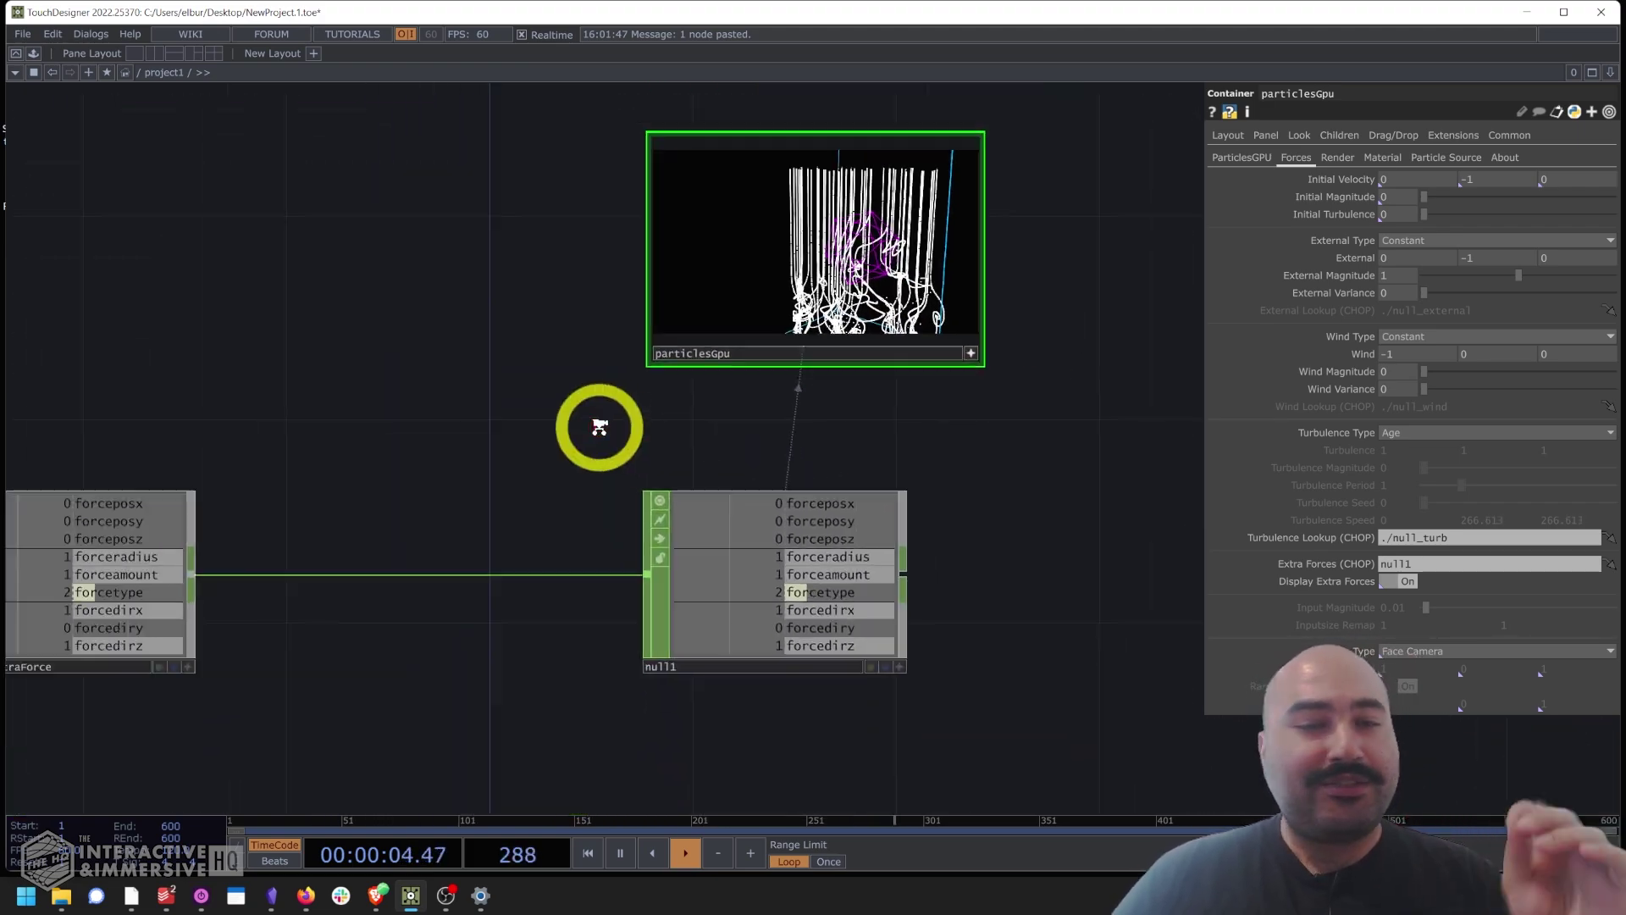
Enlarge the particlesGpu node and position it above the CHOPs, keeping constant_extraForce selected for its parameters.
left_click(271, 510)
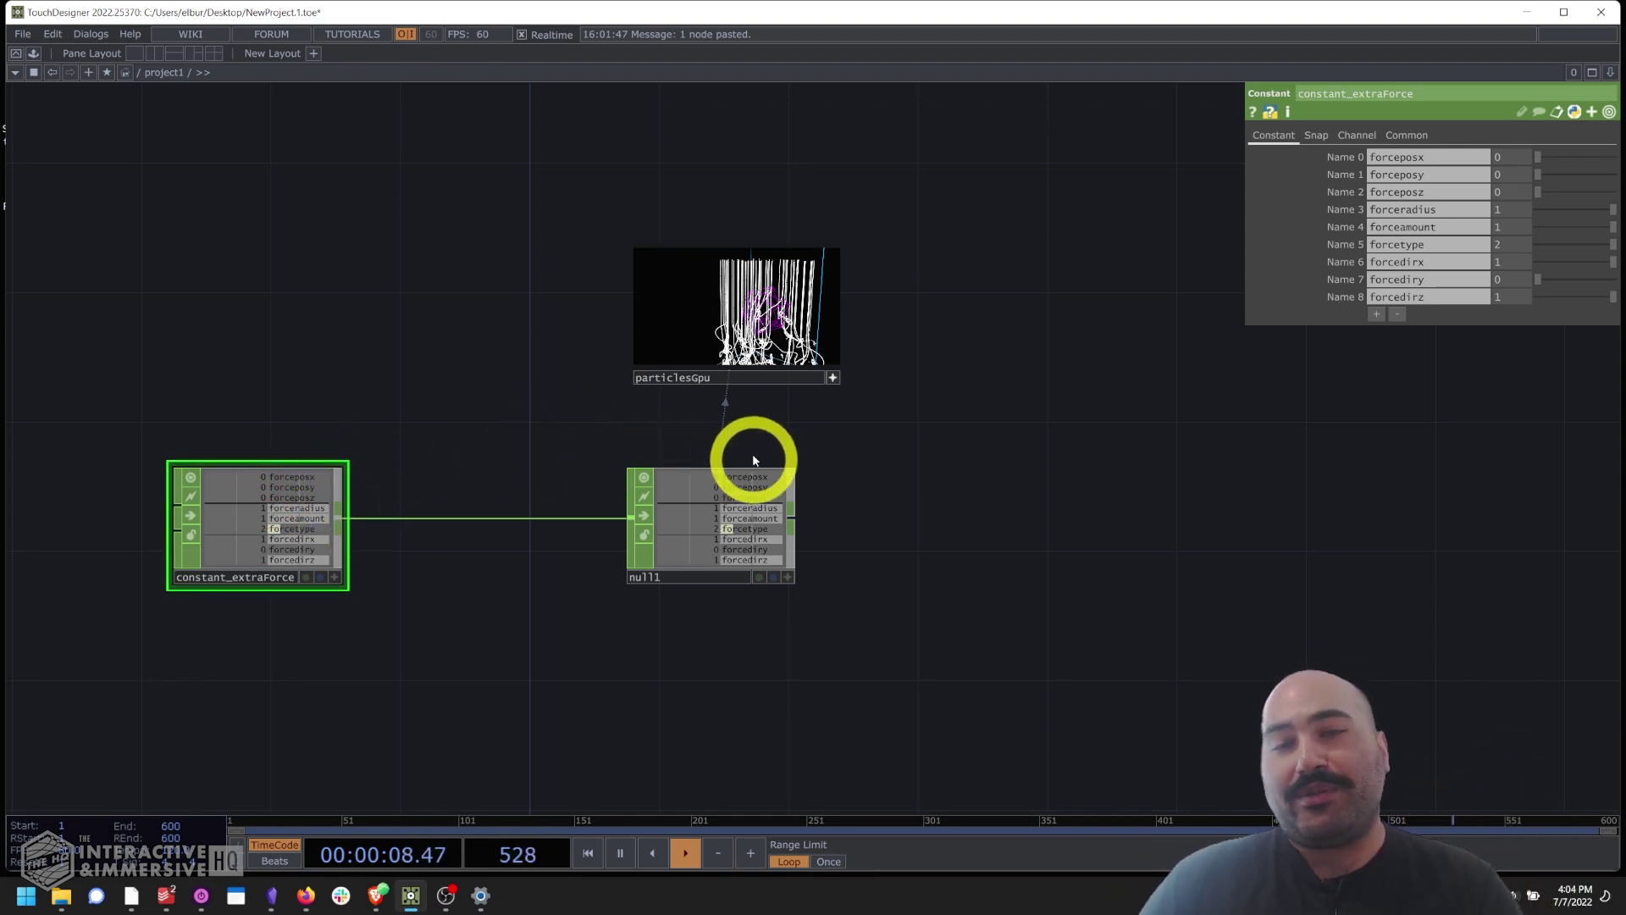
scroll(759, 449, "up", 4)
left_click_drag(717, 406, 669, 283)
left_click_drag(816, 298, 1206, 469)
left_click_drag(1338, 554, 1355, 834)
scroll(749, 652, "down", 2)
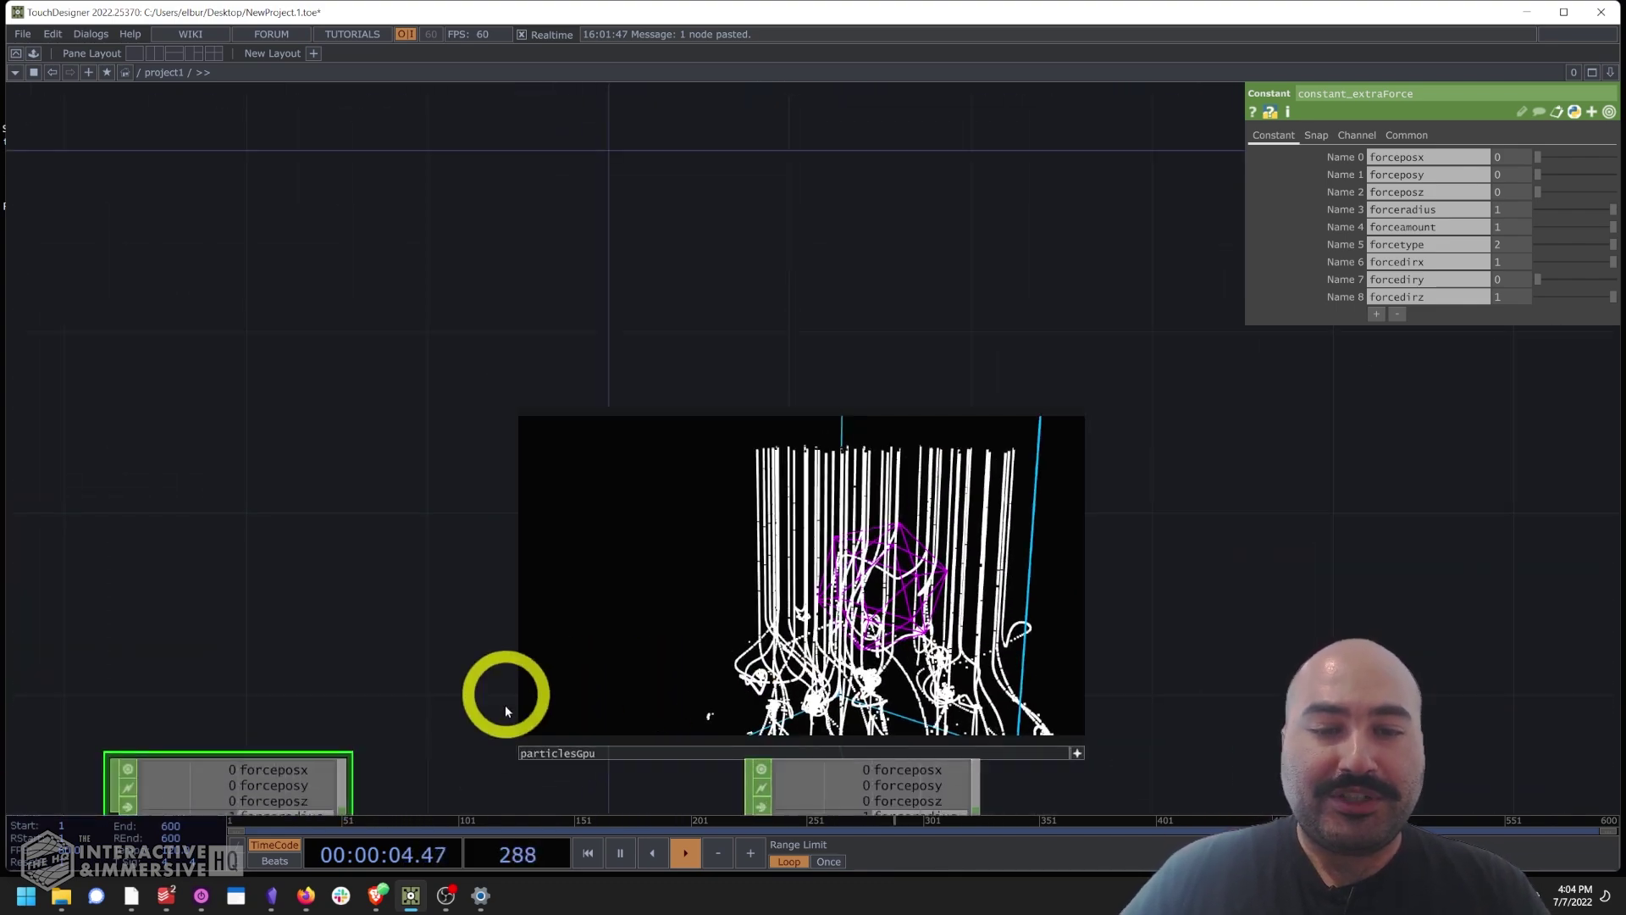
left_click_drag(599, 755, 327, 508)
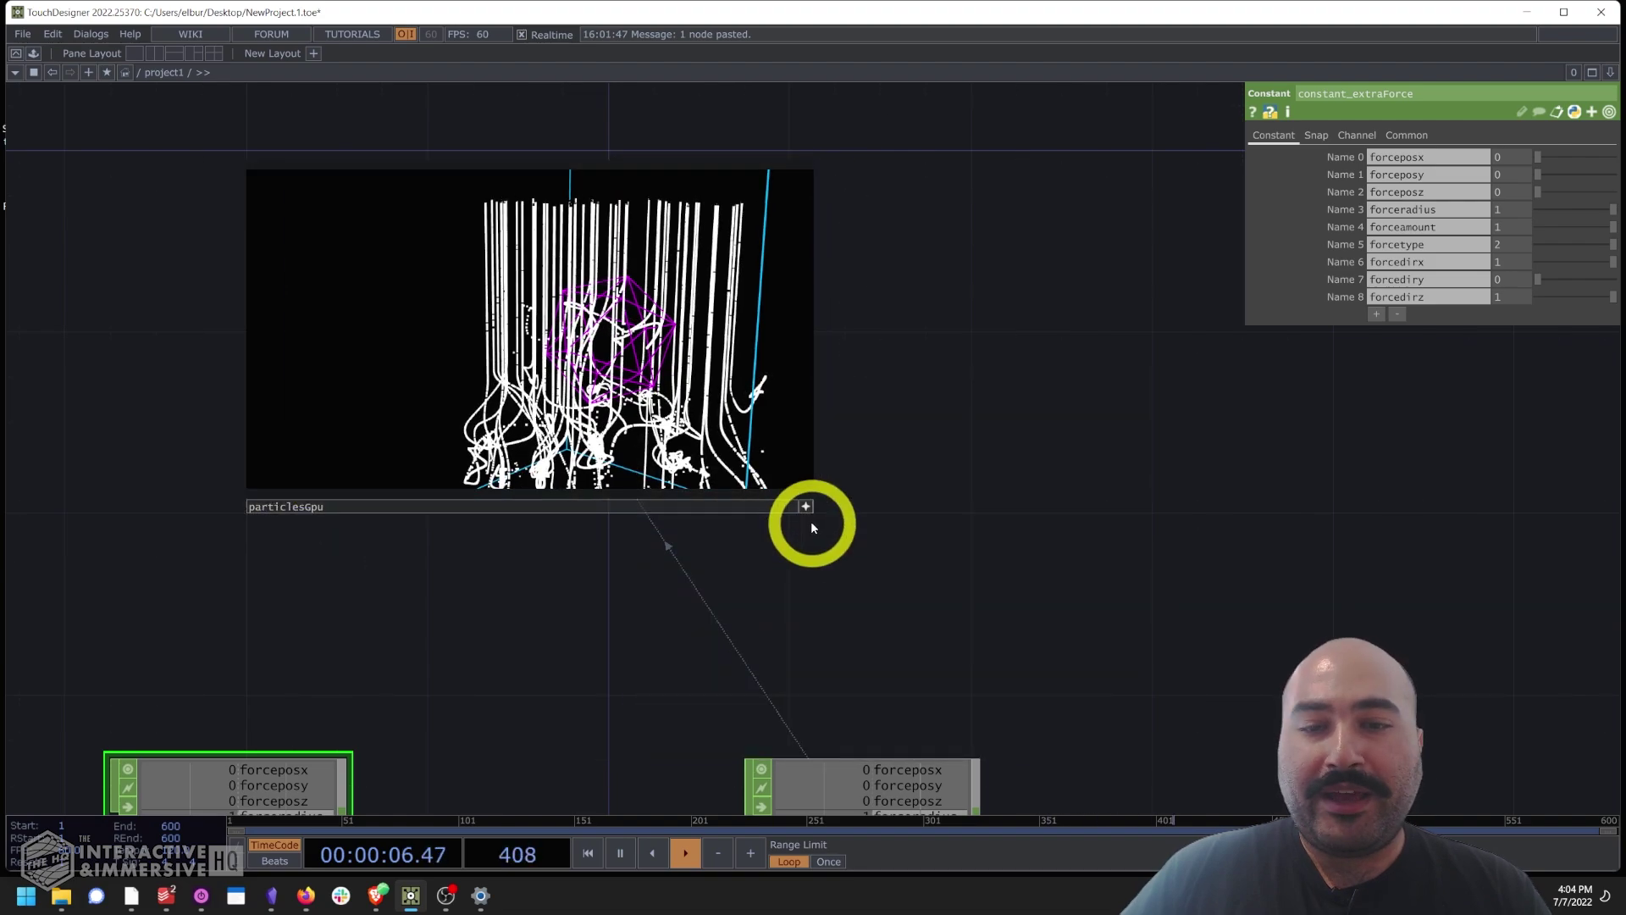
left_click_drag(815, 513, 1096, 684)
left_click_drag(1194, 616, 1195, 377)
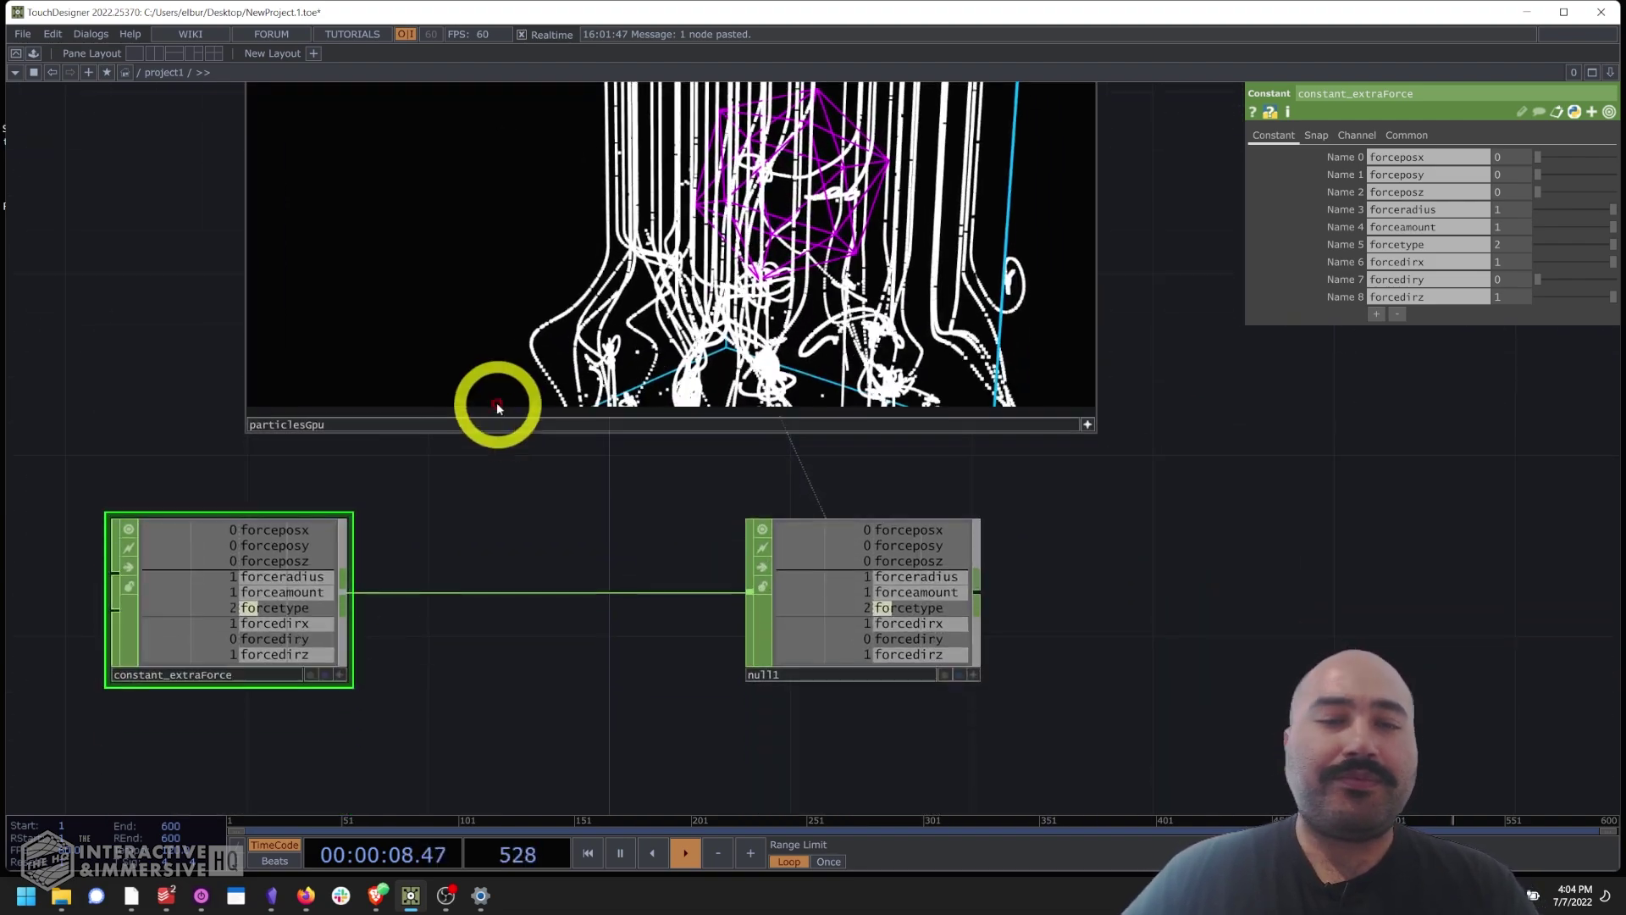
Reset the particlesGpu viewer camera to a straight front view of the whole bounding box.
left_click_drag(350, 510, 459, 528)
left_click_drag(570, 556, 528, 607)
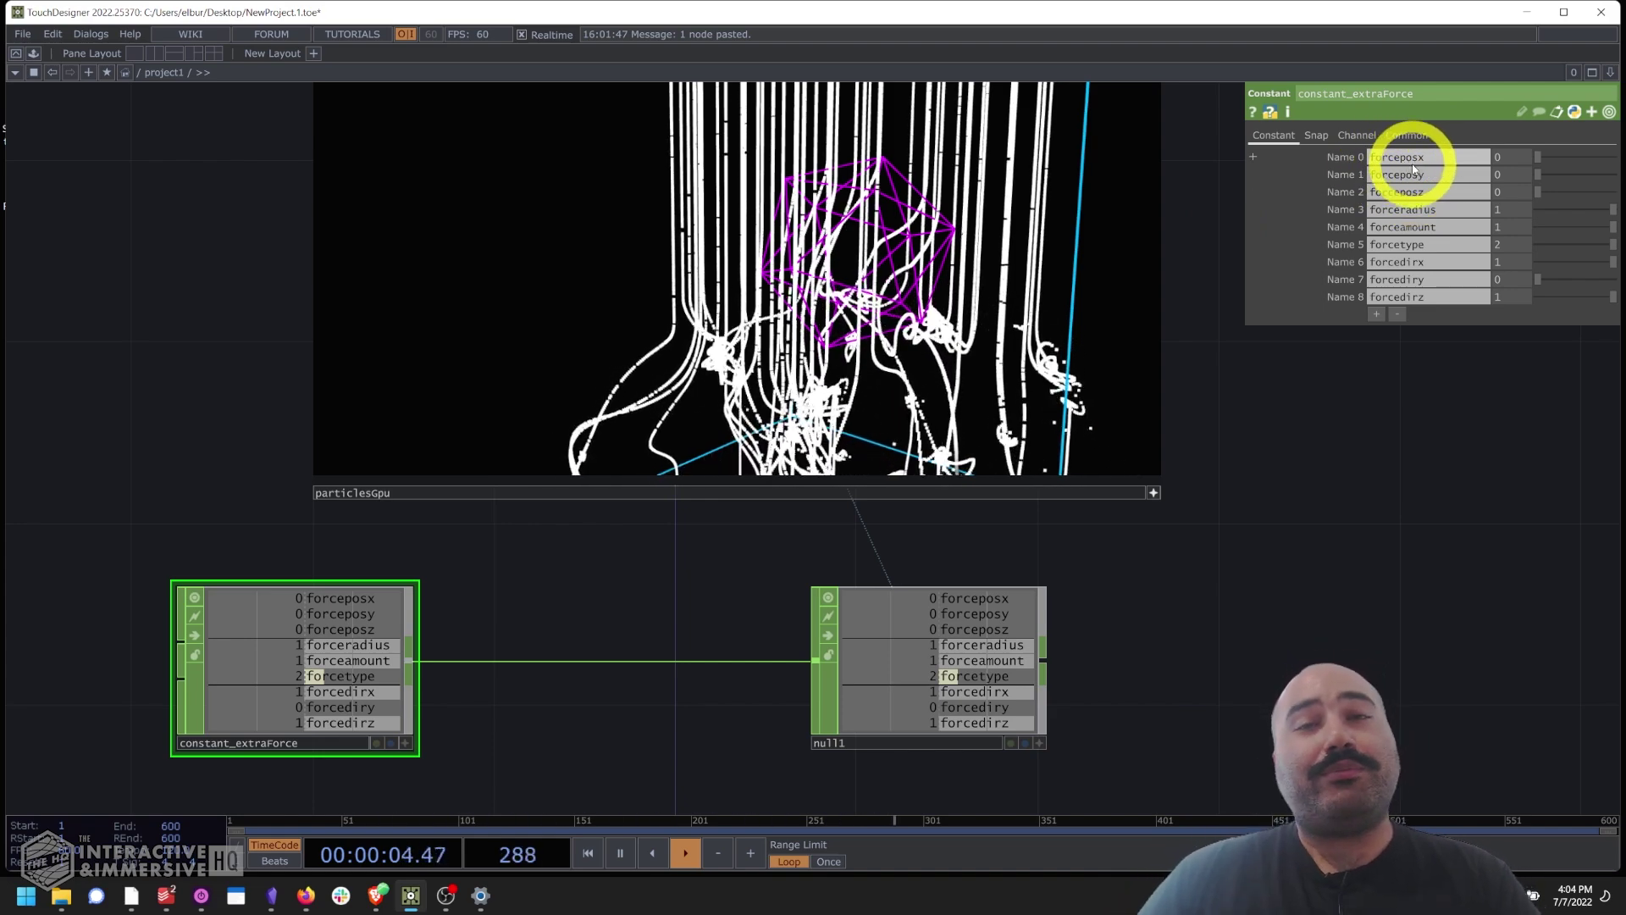
left_click_drag(1387, 610, 1386, 747)
double_click(940, 389)
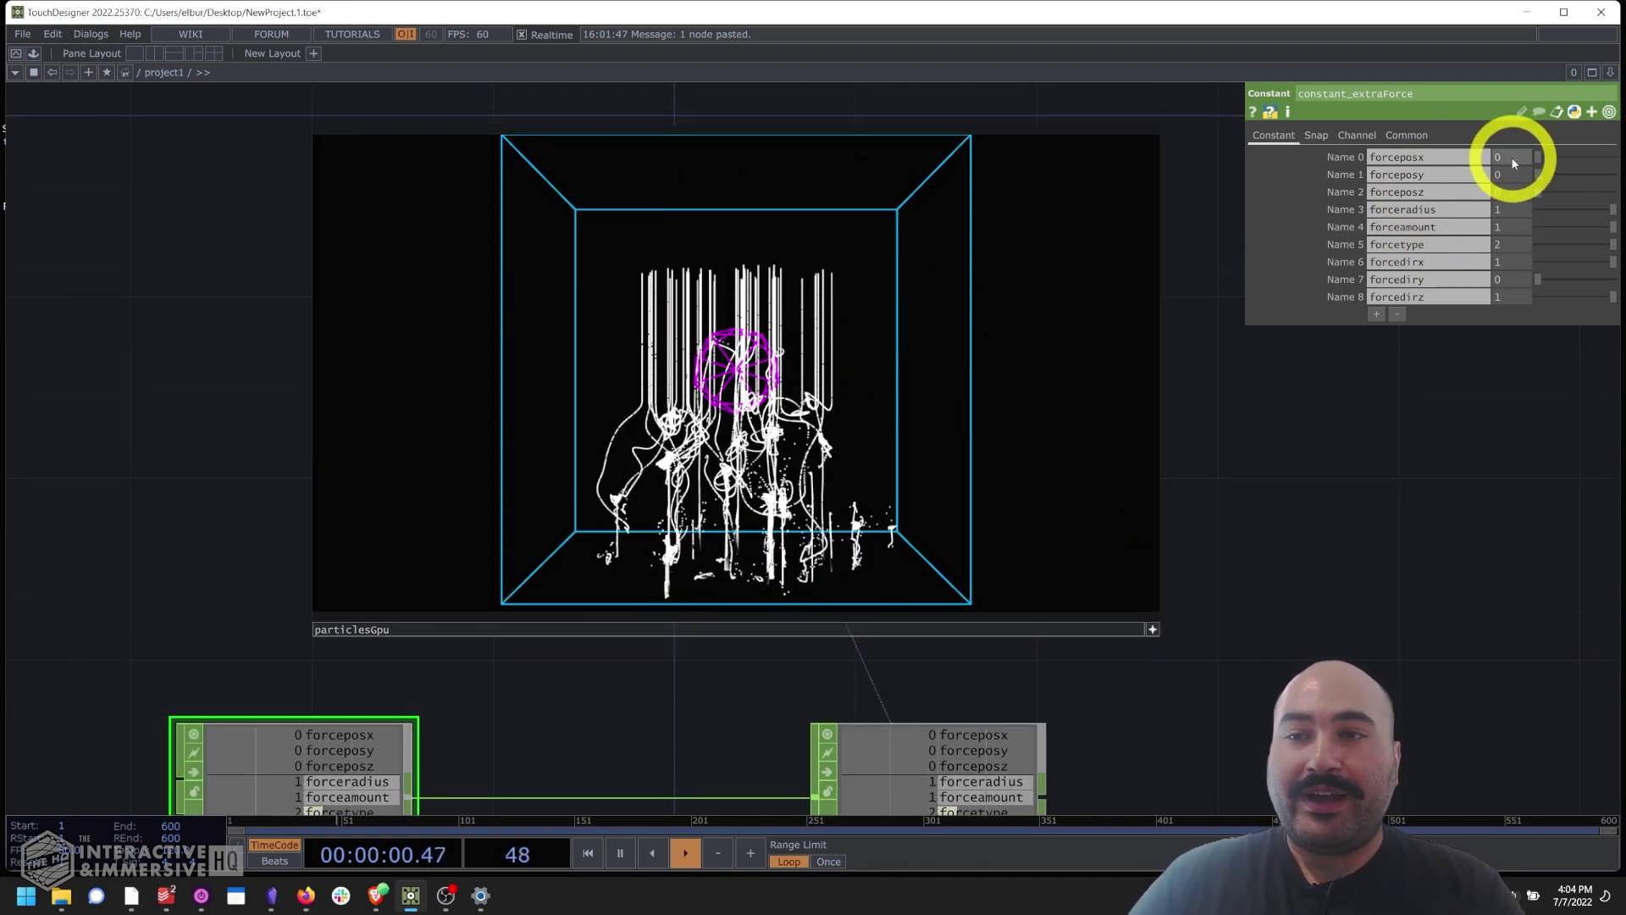
Set forceposx to -0.2 and forceposz to 2 in constant_extraForce.
mouse_move(1510, 156)
middle_mouse_down()
mouse_move(1444, 160)
mouse_move(1517, 156)
middle_mouse_up()
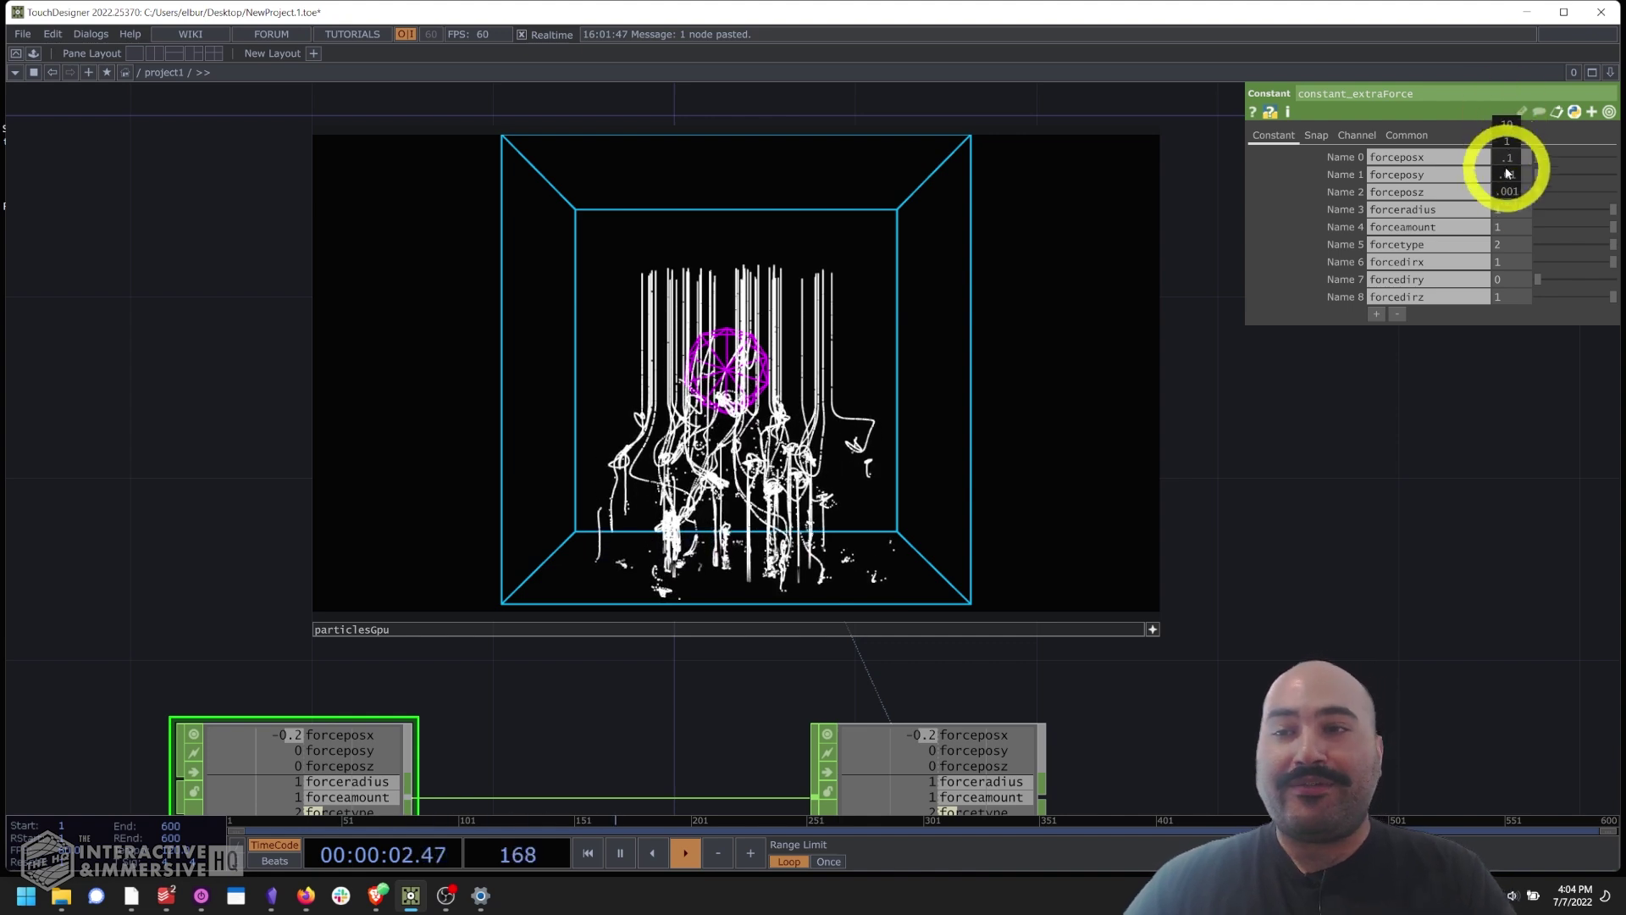
middle_click_drag(1508, 156, 1590, 225)
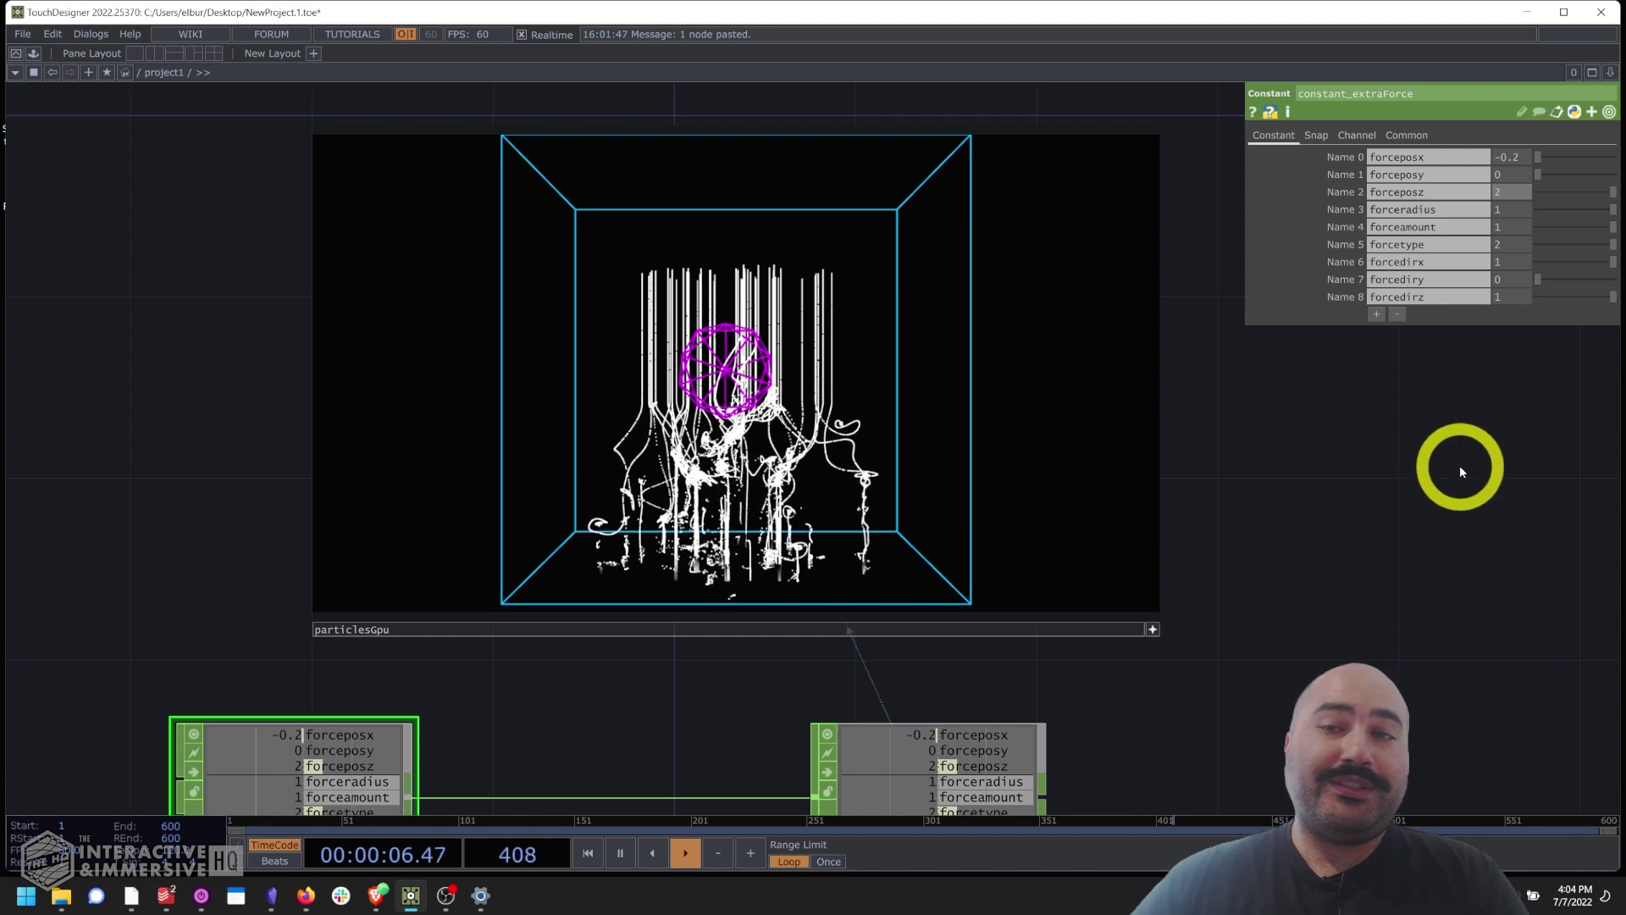
Move the constant_extraForce node farther away from null1 in the network.
scroll(1459, 466, "down", 3)
left_click_drag(846, 644, 736, 639)
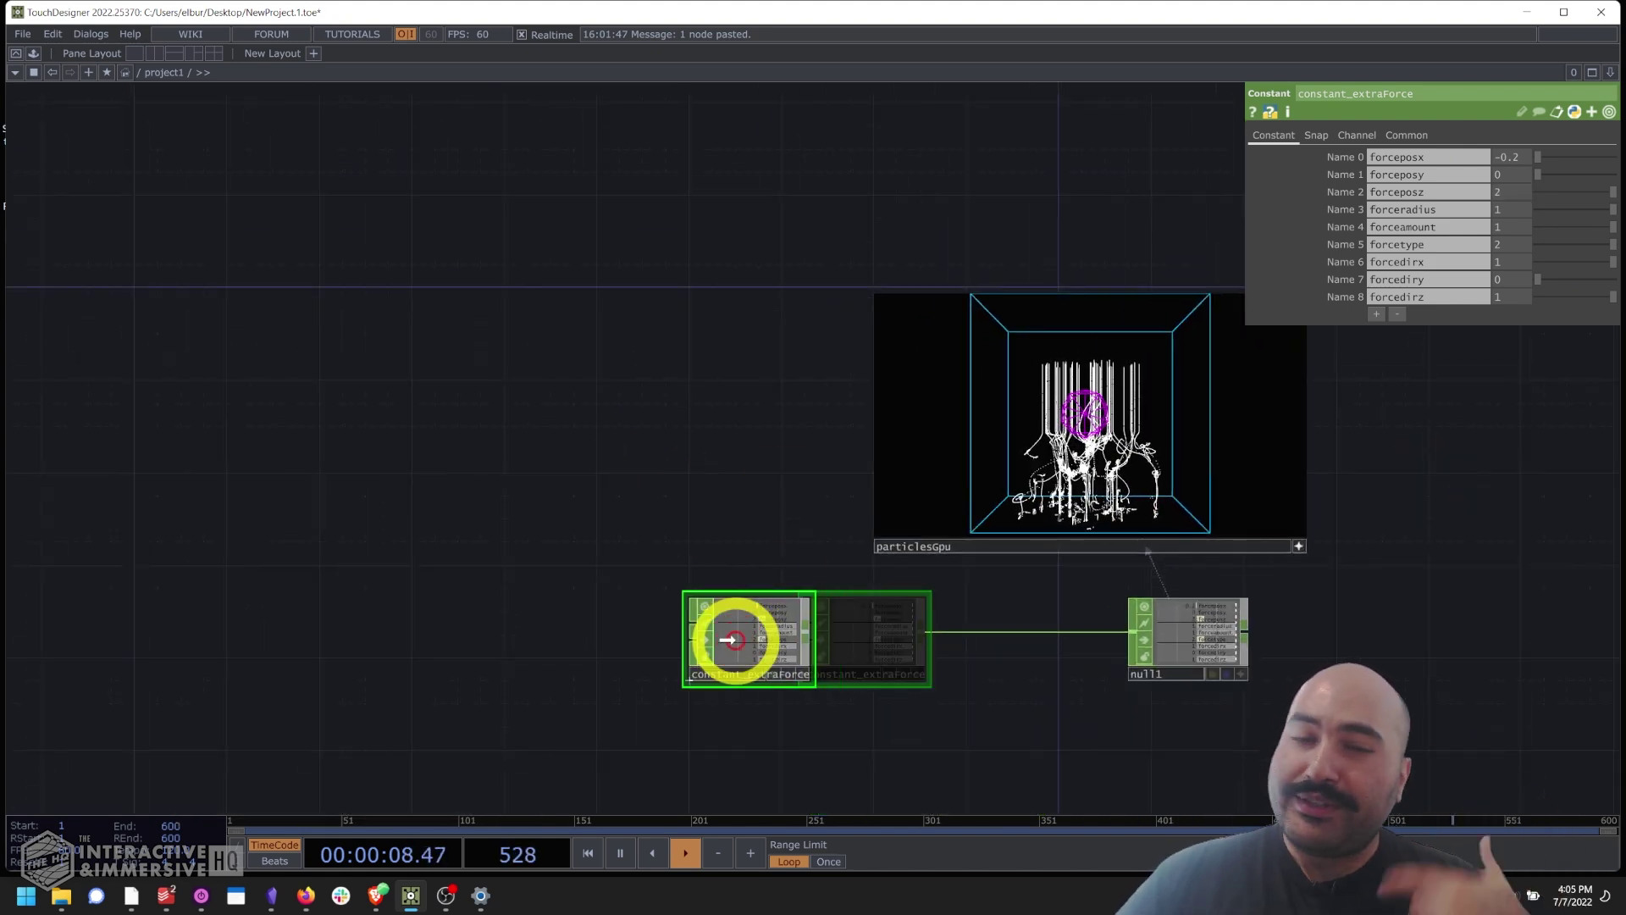
scroll(728, 655, "up", 2)
scroll(799, 551, "up", 2)
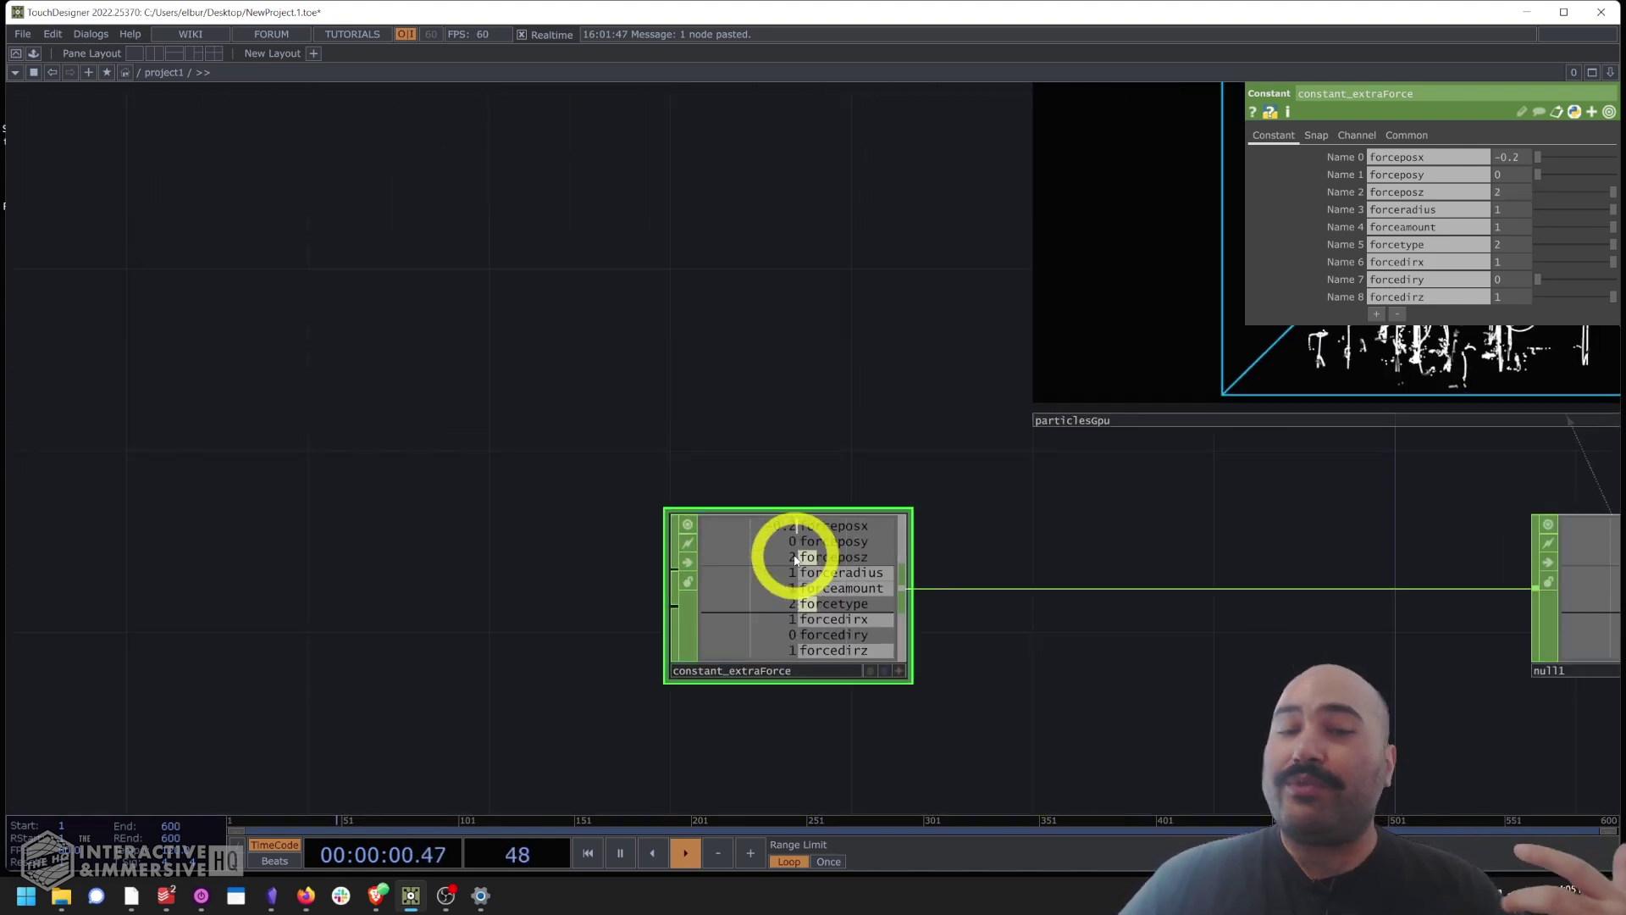
scroll(755, 556, "down", 2)
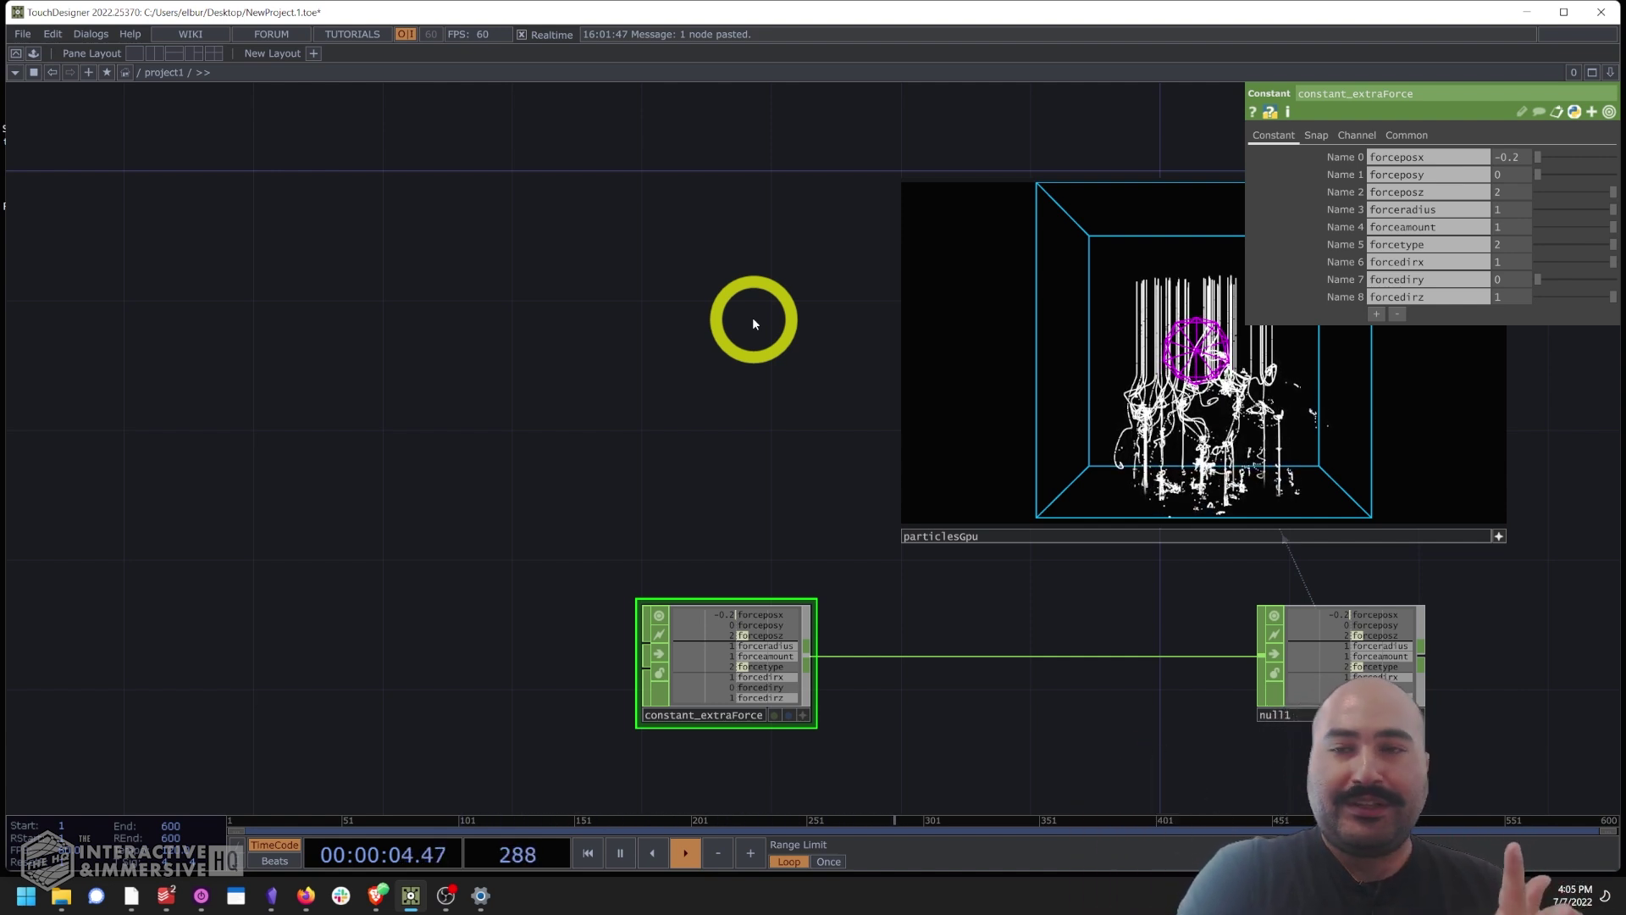
Set forceposz to 0 in constant_extraForce.
left_click_drag(661, 378, 460, 381)
left_click_drag(1081, 363, 1091, 370)
left_click(1512, 193)
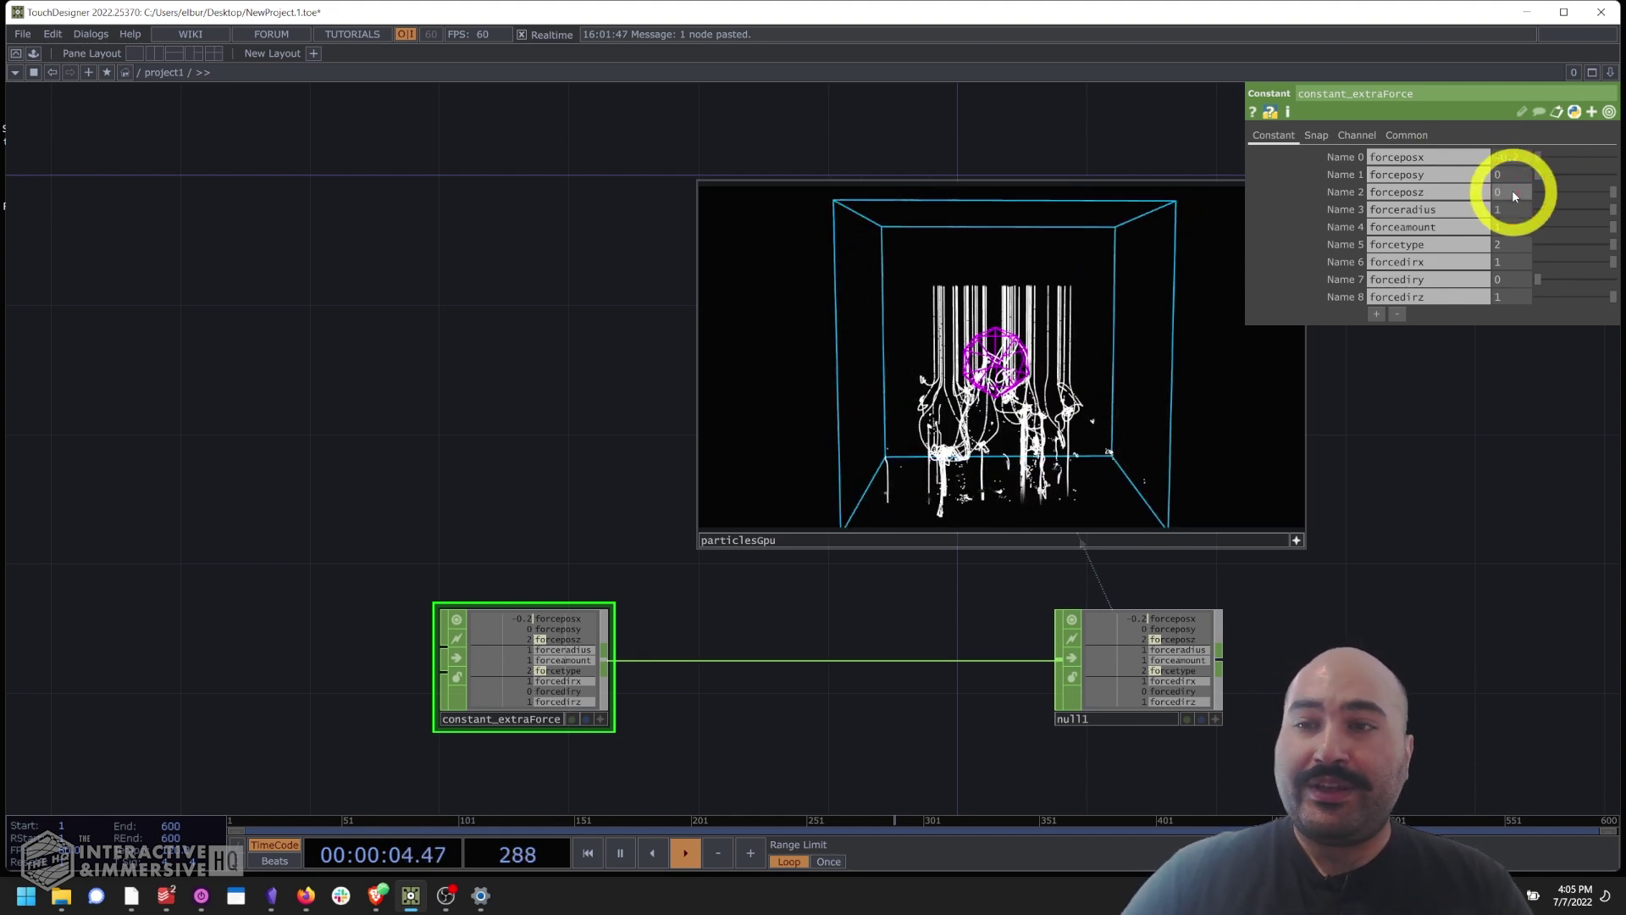
type("0")
key("Return")
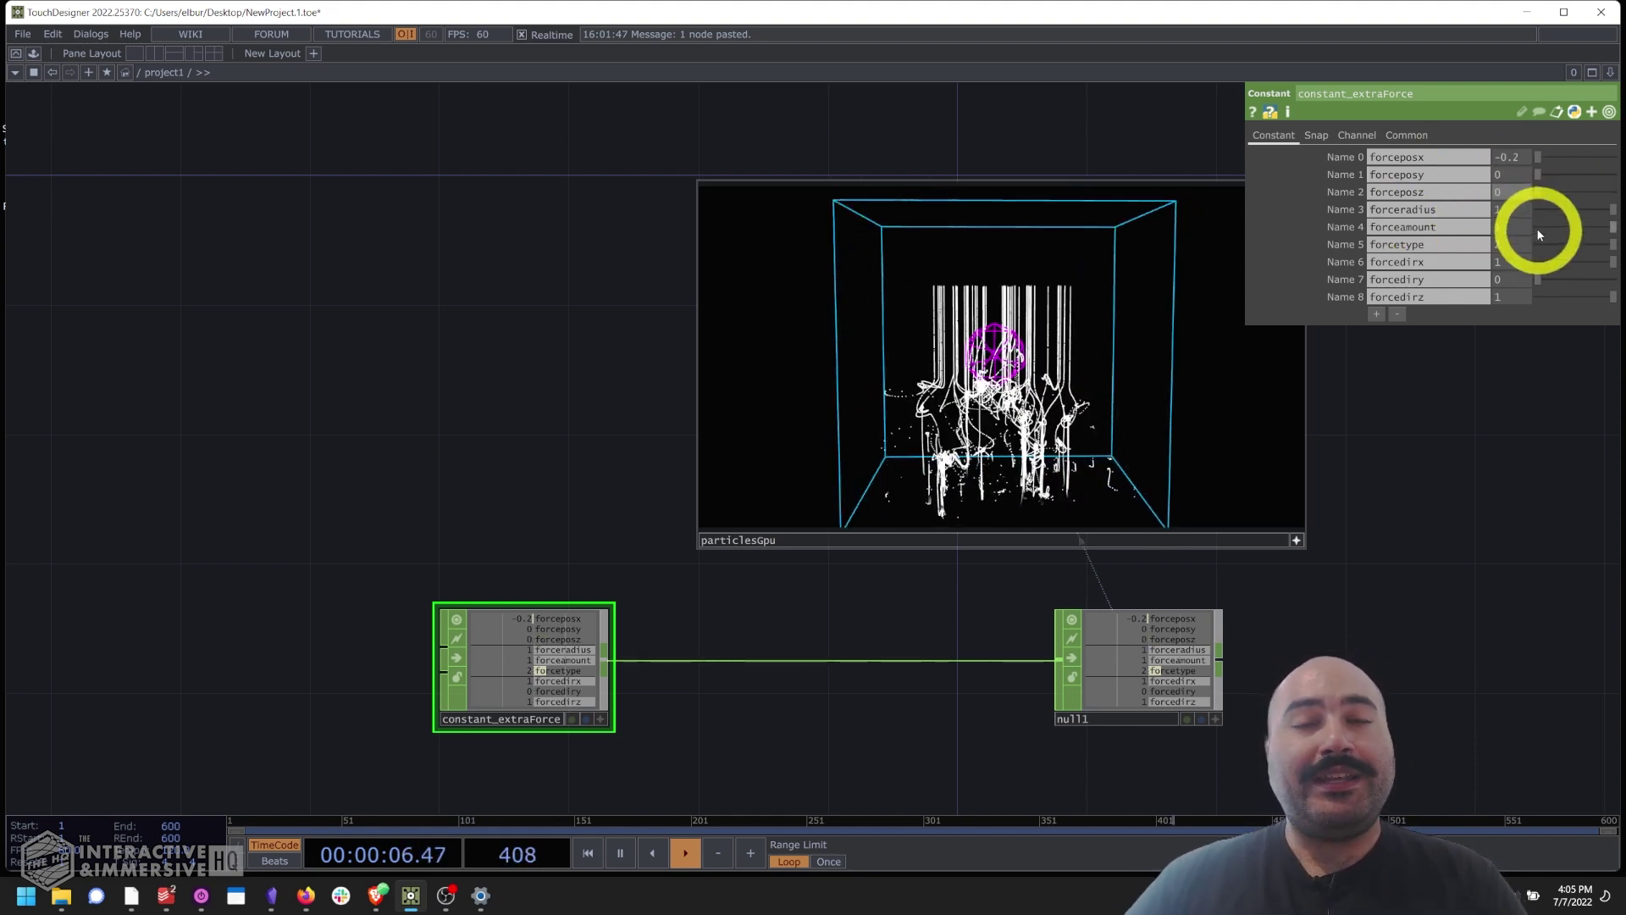
Increase forceradius to 4 and then to 5 in constant_extraForce, orbiting around the particles at each radius.
middle_click_drag(1512, 210, 1597, 197)
middle_click(1092, 315)
left_click_drag(1093, 315, 957, 313)
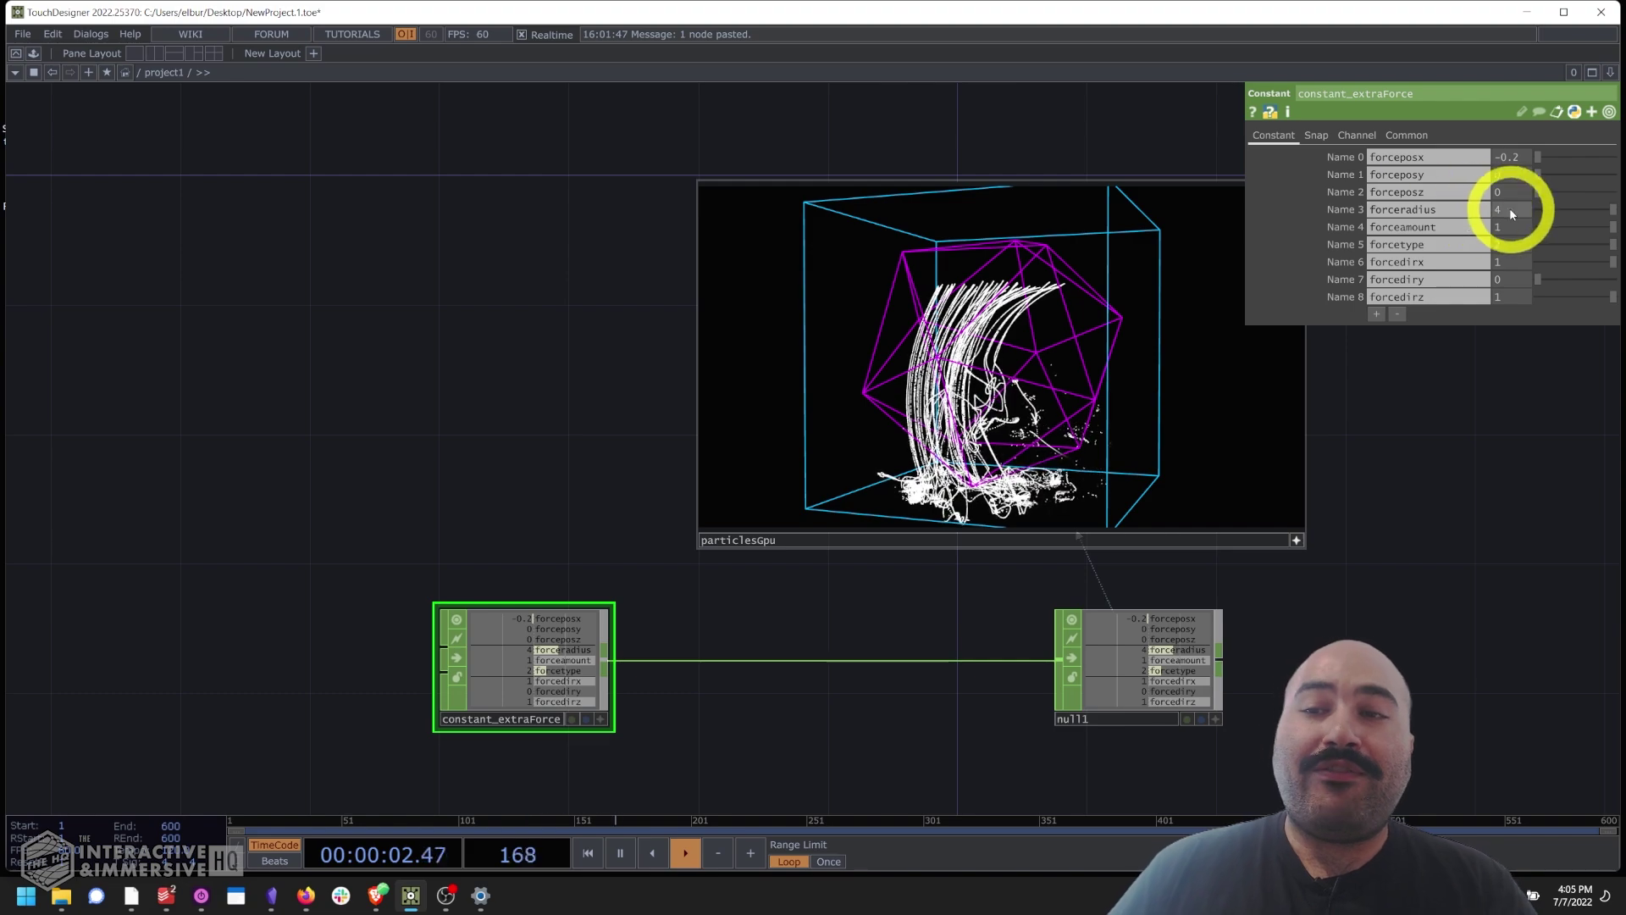
mouse_move(1511, 210)
middle_mouse_down()
mouse_move(1507, 197)
mouse_move(1535, 195)
middle_mouse_up()
left_click(990, 377)
mouse_move(990, 378)
left_mouse_down()
mouse_move(1129, 386)
mouse_move(1045, 378)
mouse_move(1006, 393)
left_mouse_up()
Lower forceamount to 0.3 and shift the force along X to a forceposx of 4.05.
middle_click_drag(1497, 227, 1225, 225)
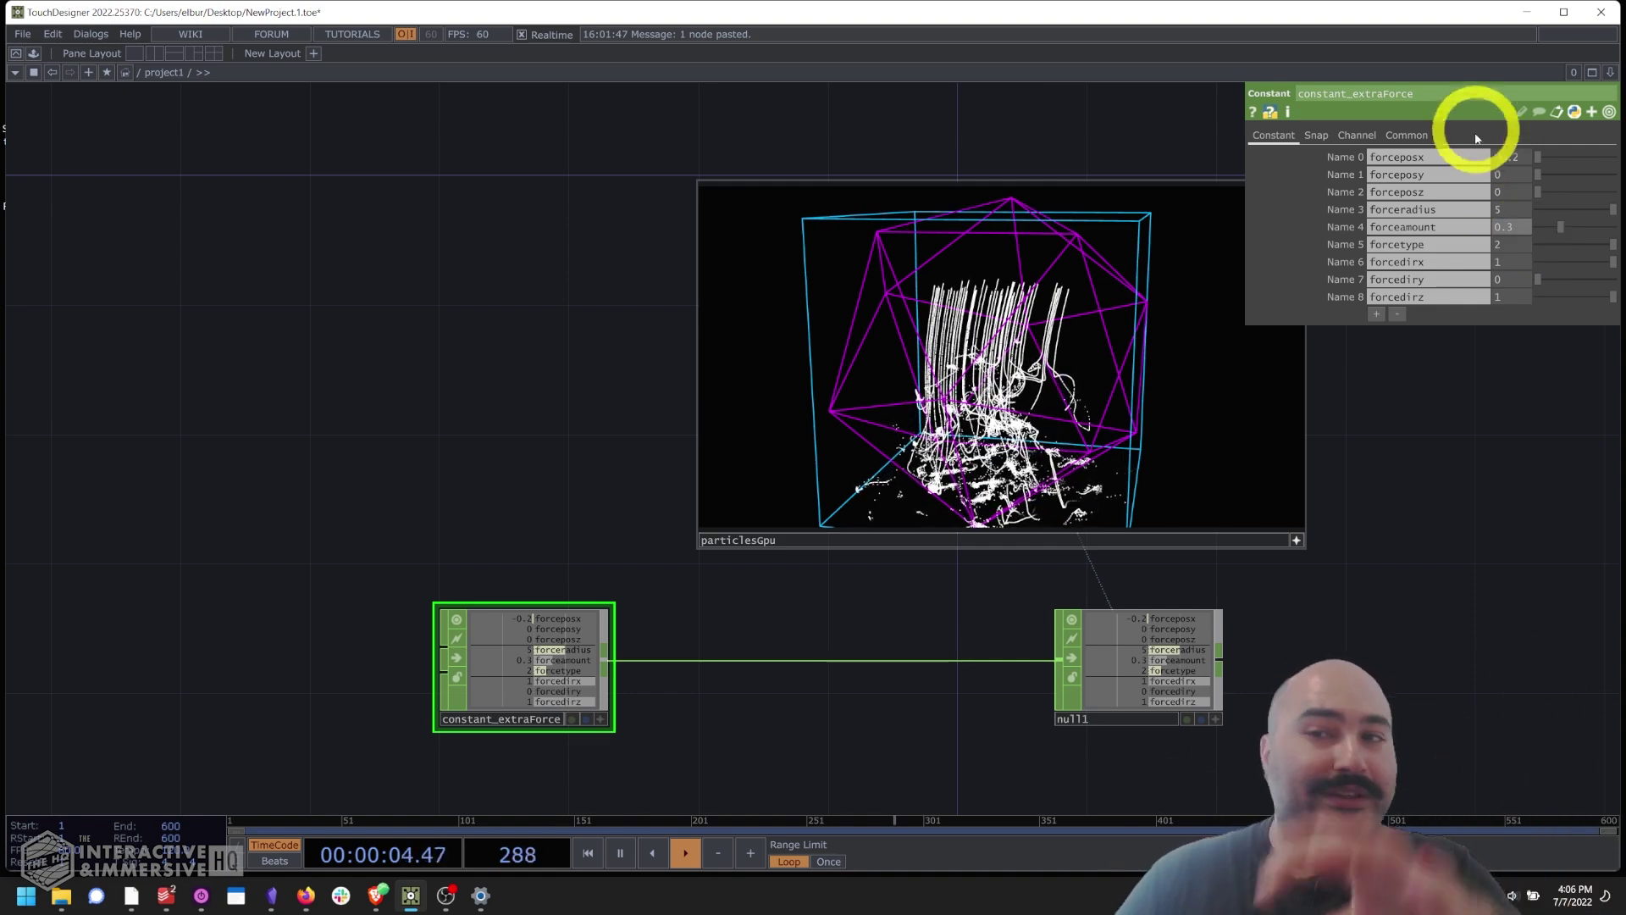
left_click_drag(1539, 158, 1435, 166)
middle_click_drag(1509, 155, 1600, 153)
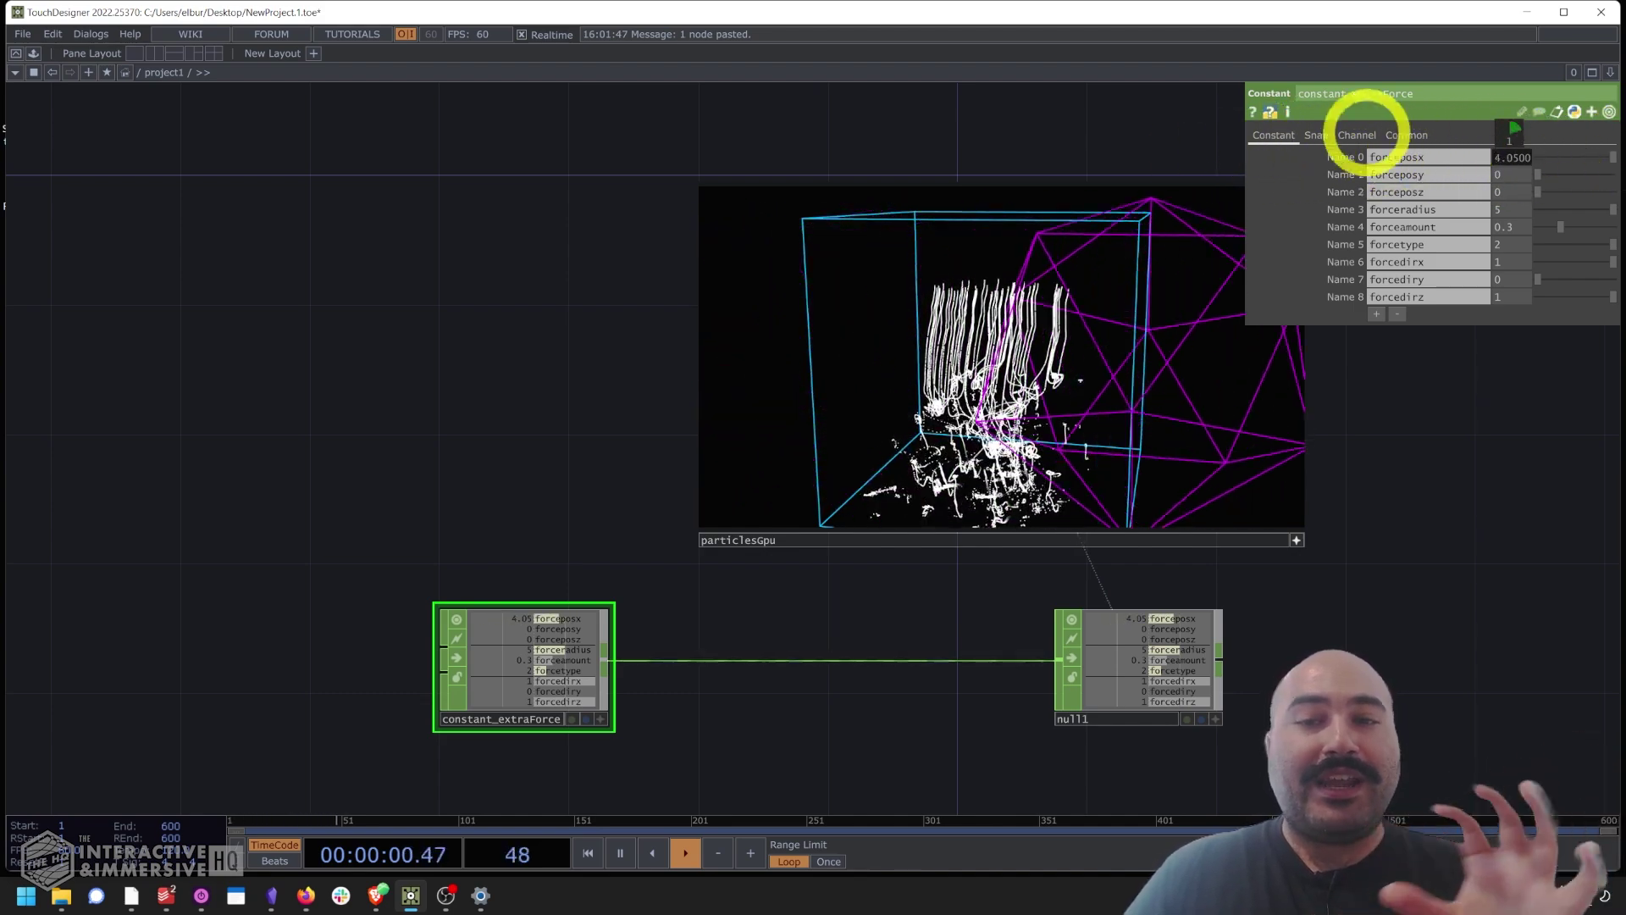
Set forceposx to 0.05, forceradius to 1 and forceamount to 8.3 in constant_extraForce.
middle_click_drag(1308, 140, 1613, 204)
scroll(1063, 350, "up", 4)
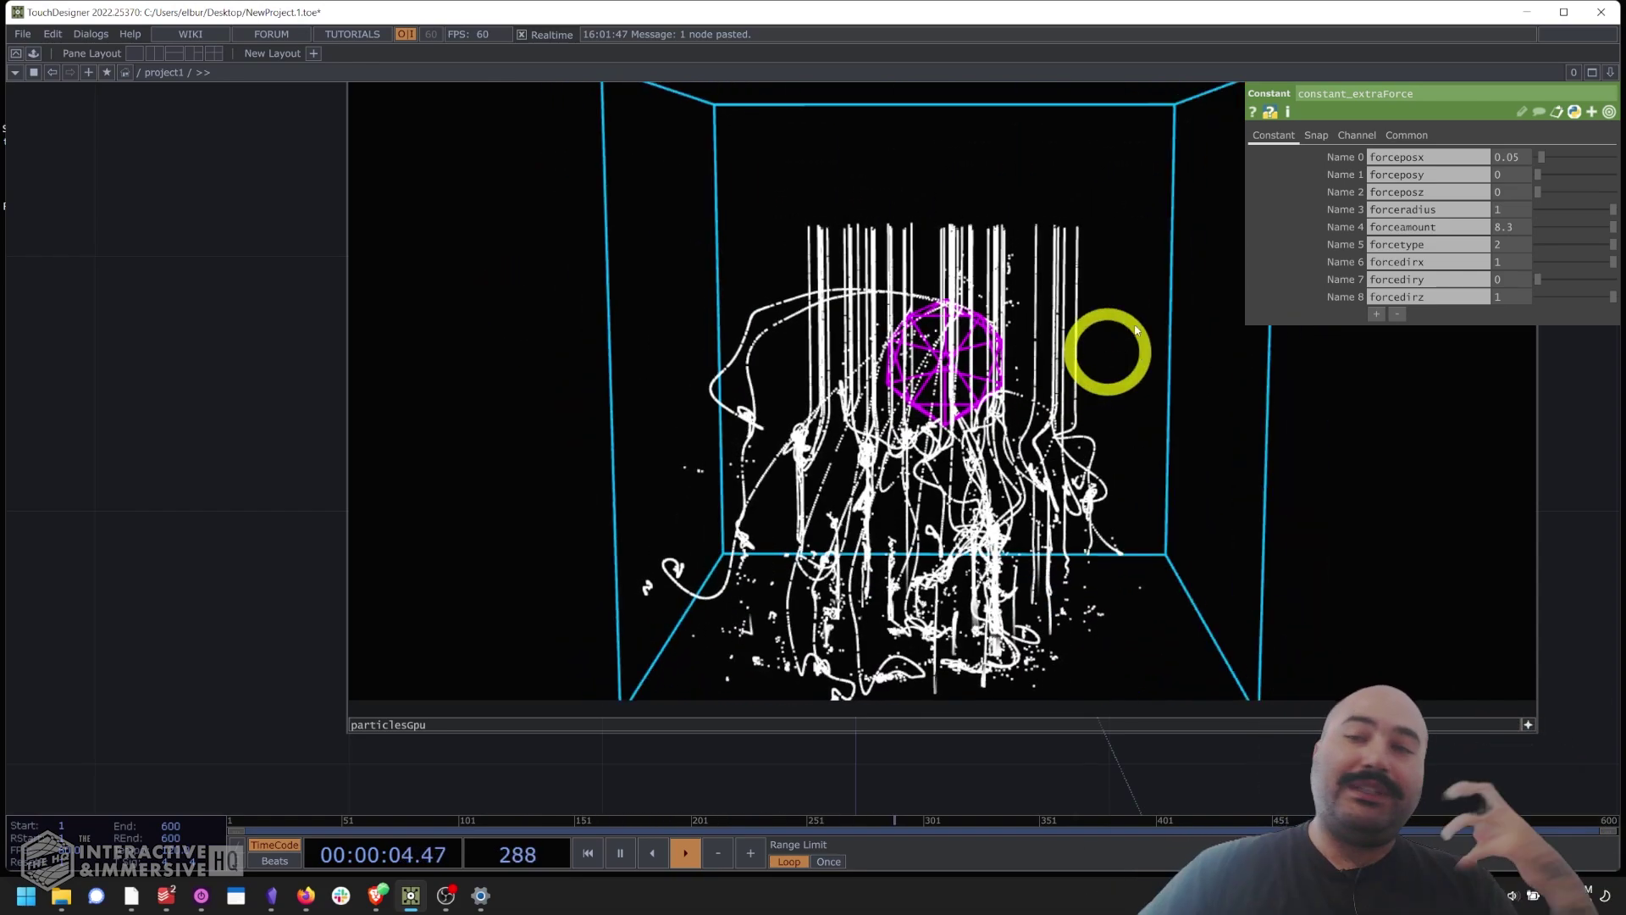
middle_click_drag(1492, 134, 1516, 161)
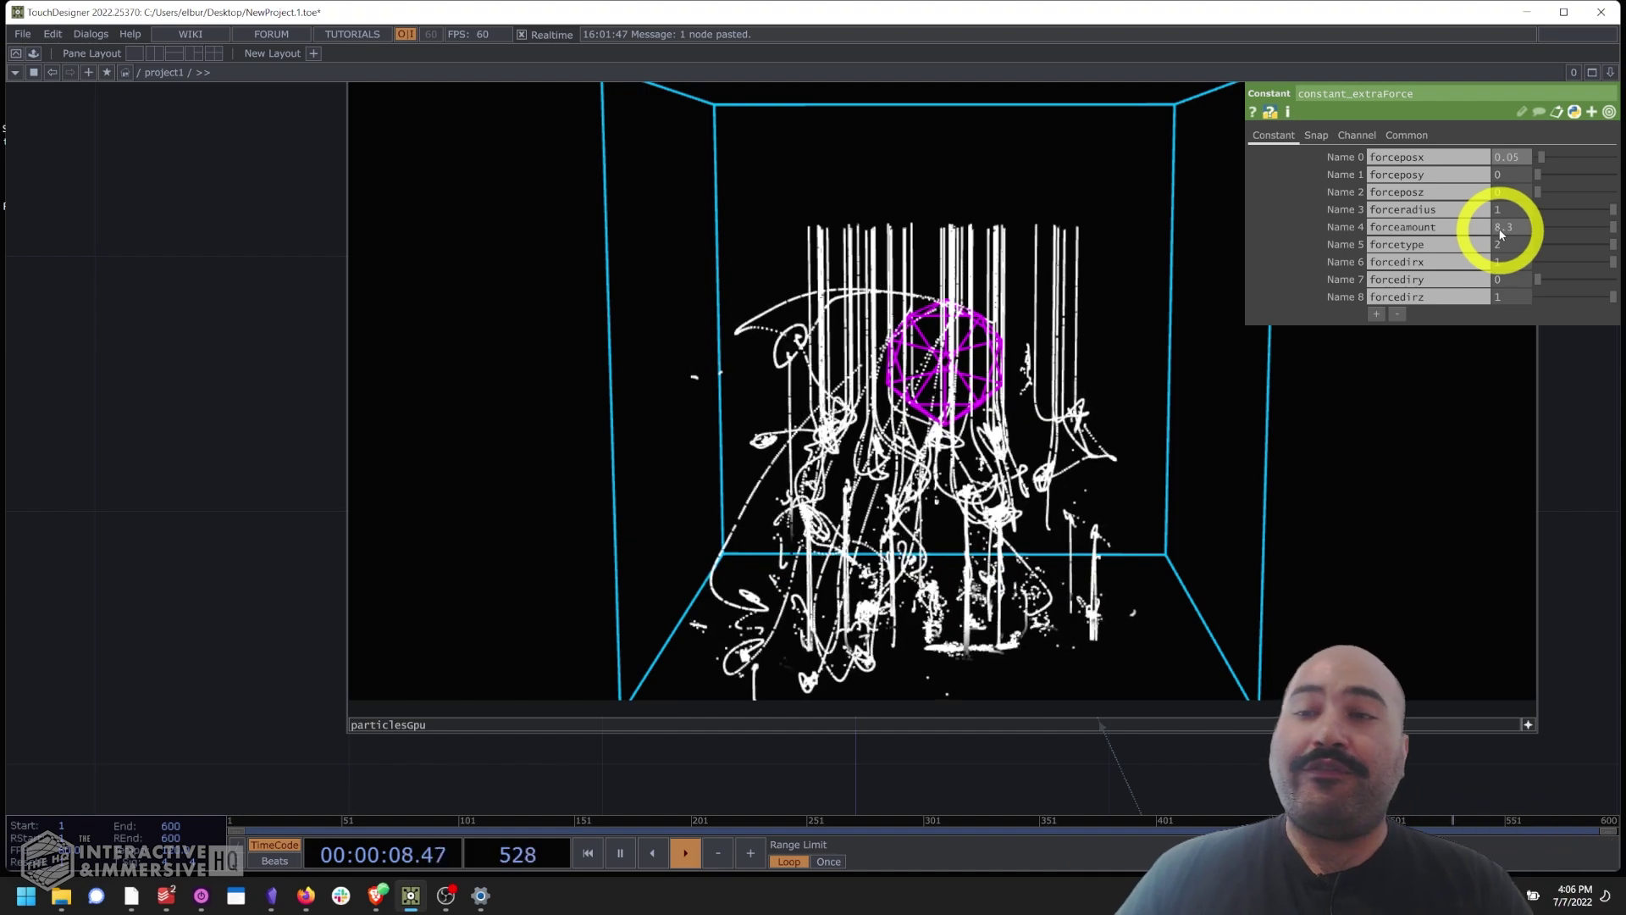
Lower forceamount to -7.7, orbit around the particles to judge the effect, and set forceamount to 4.
middle_click_drag(1502, 229, 1507, 215)
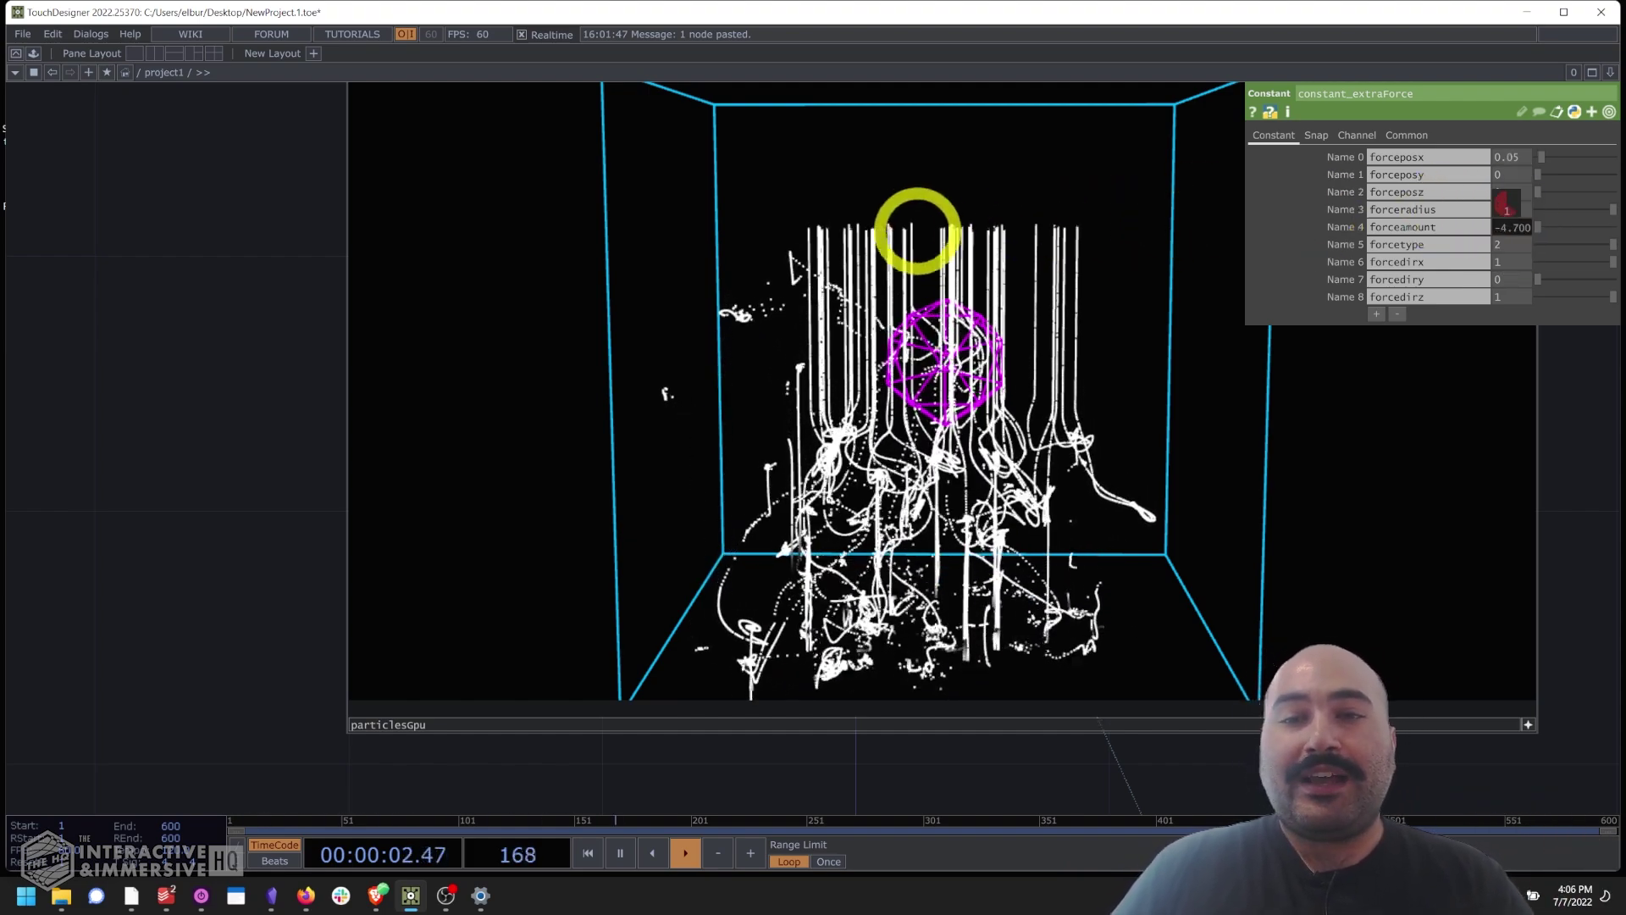
left_click_drag(962, 254, 1245, 329)
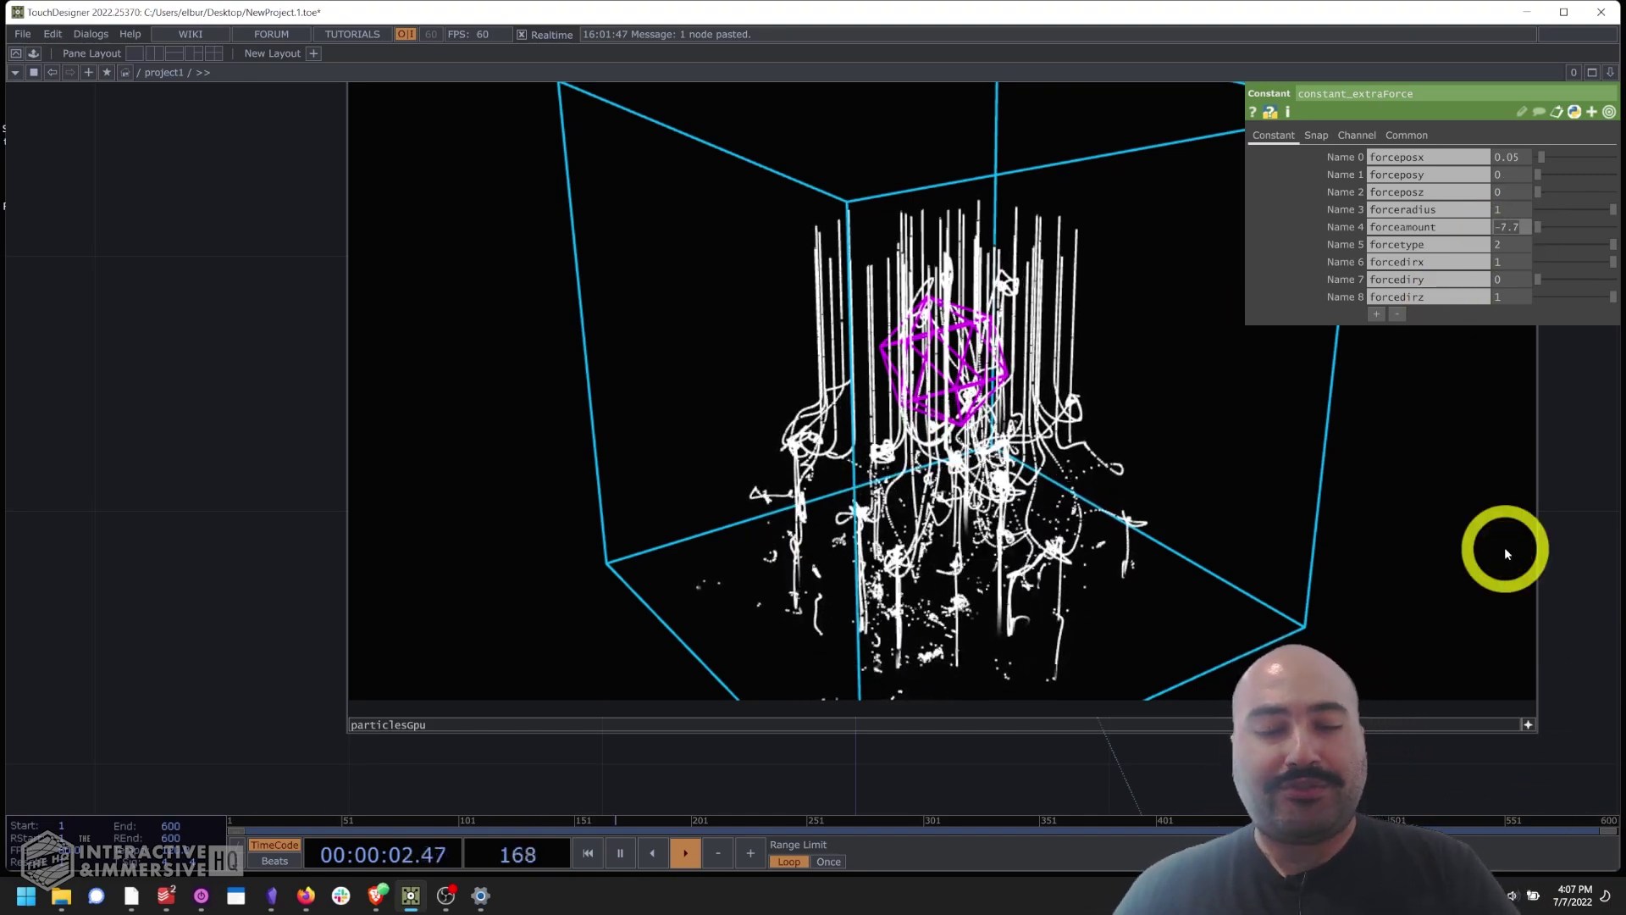
type("4")
key("Return")
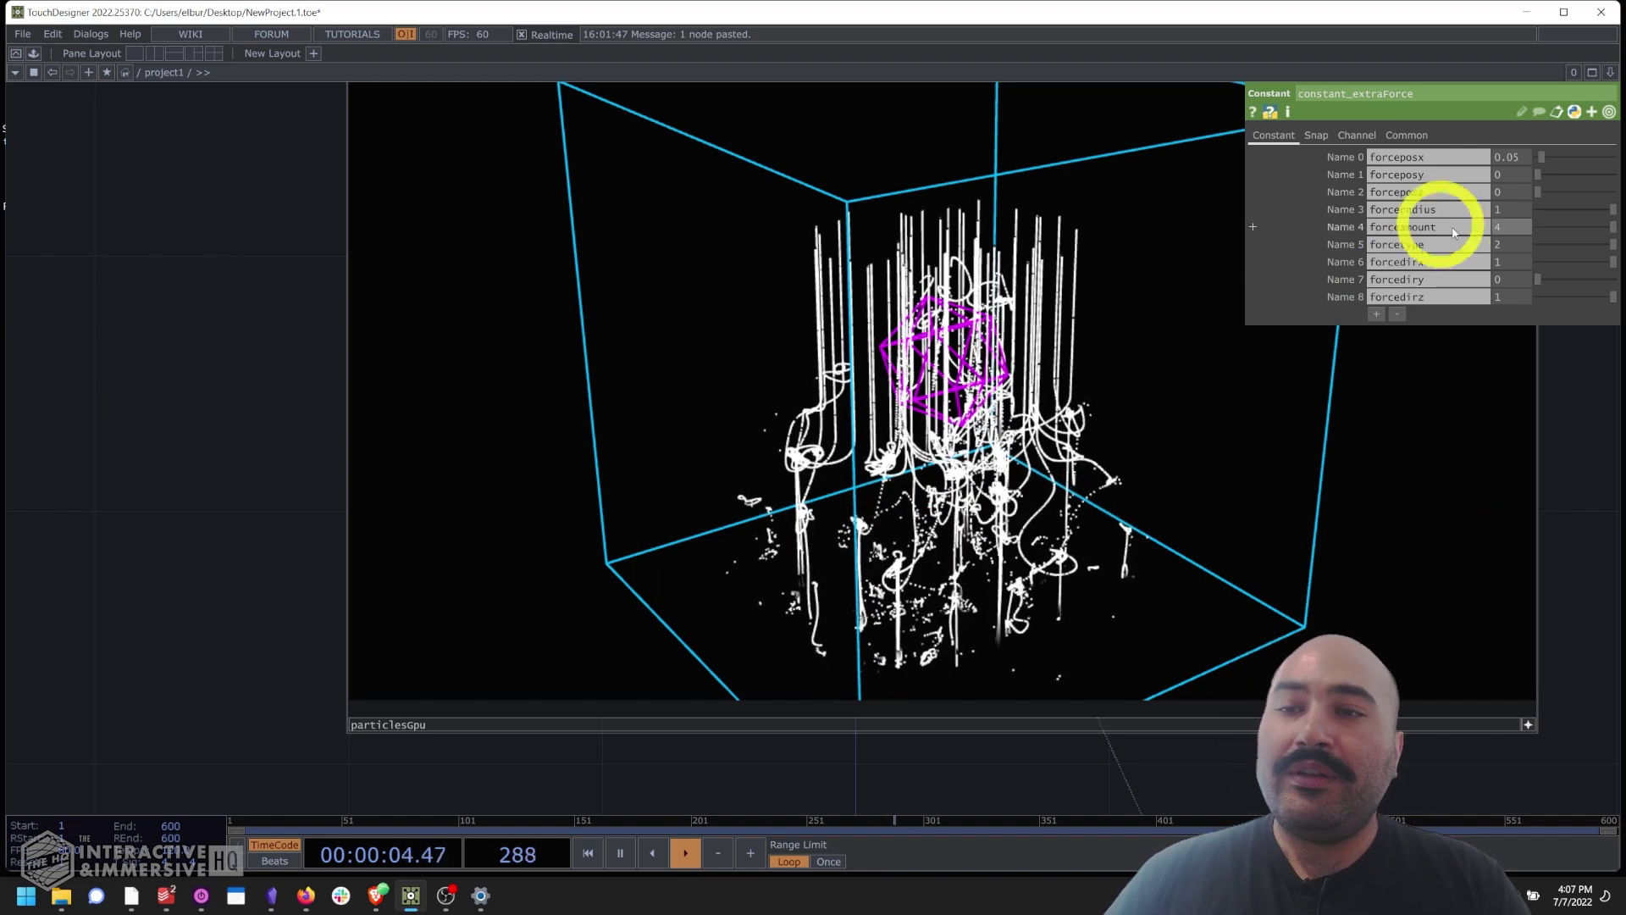
Set forceradius to 3 and orbit the particlesGpu view around the force's wireframe.
left_click(1515, 212)
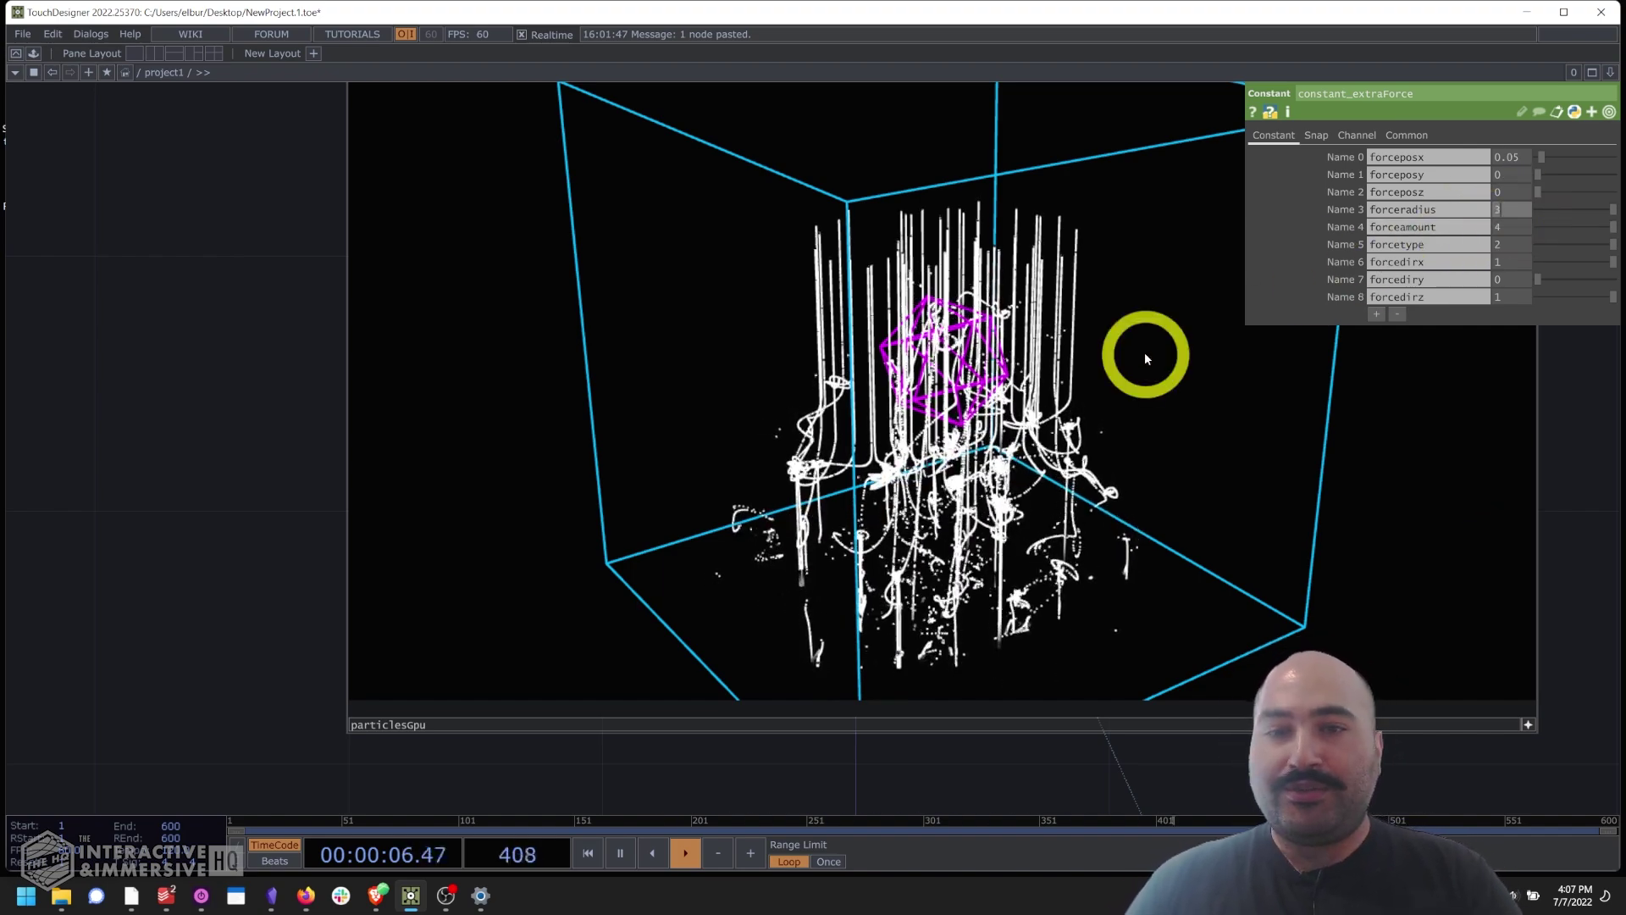
type("3")
key("Return")
left_click_drag(859, 391, 1176, 338)
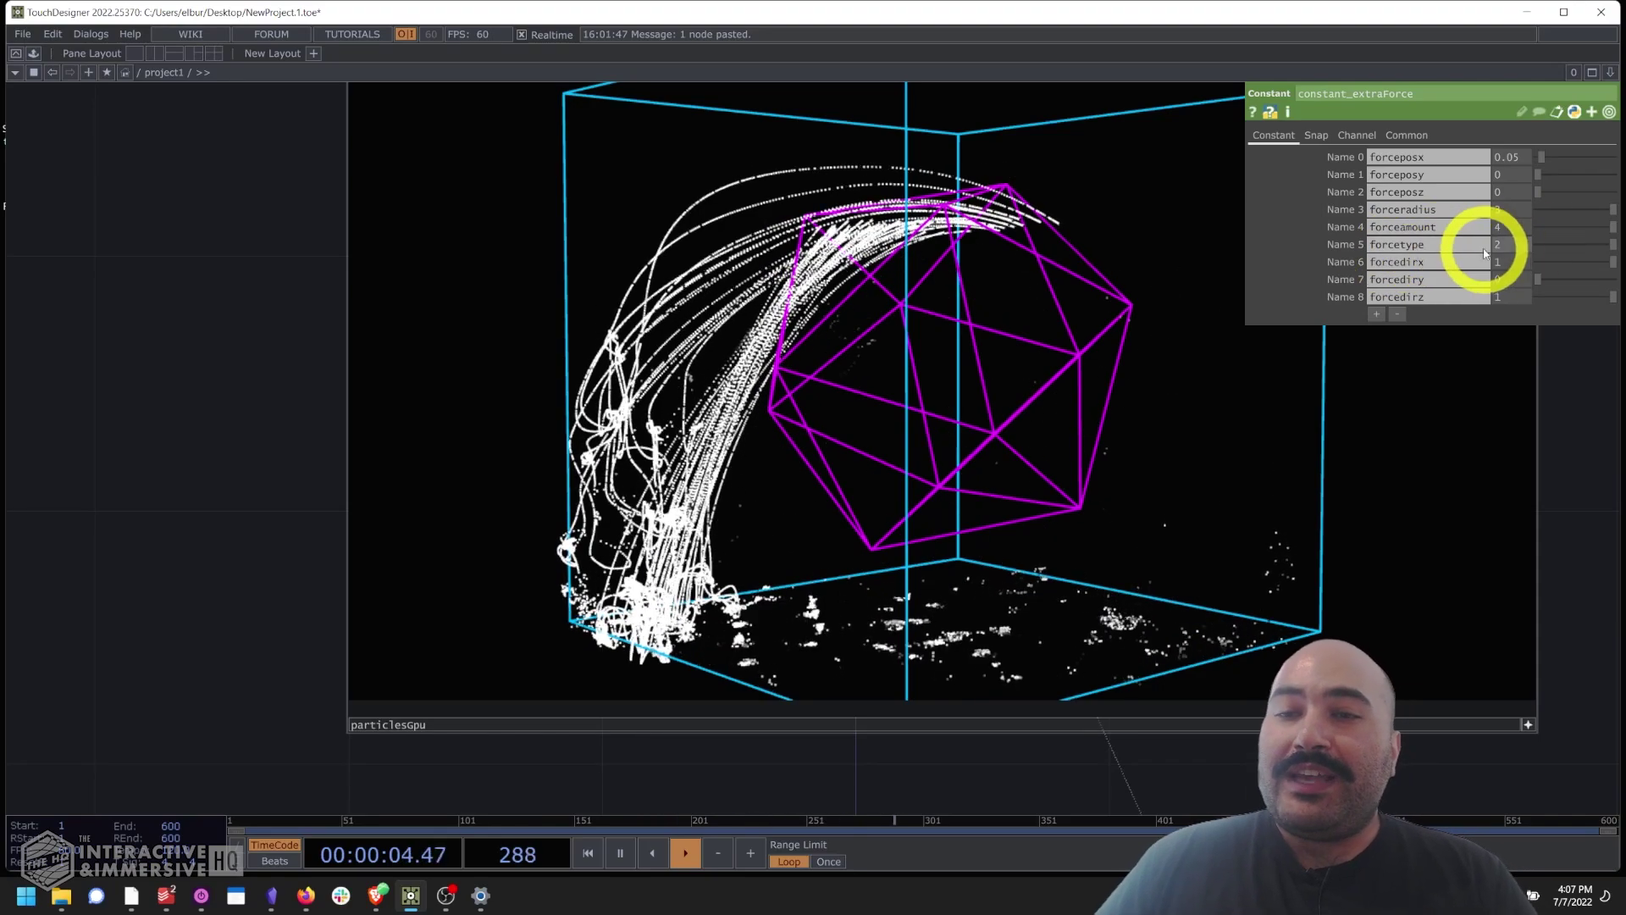
Look inside the particlesGpu network at the force type codes in the Extra Forces definition notes, and return to project1.
scroll(474, 359, "down", 3)
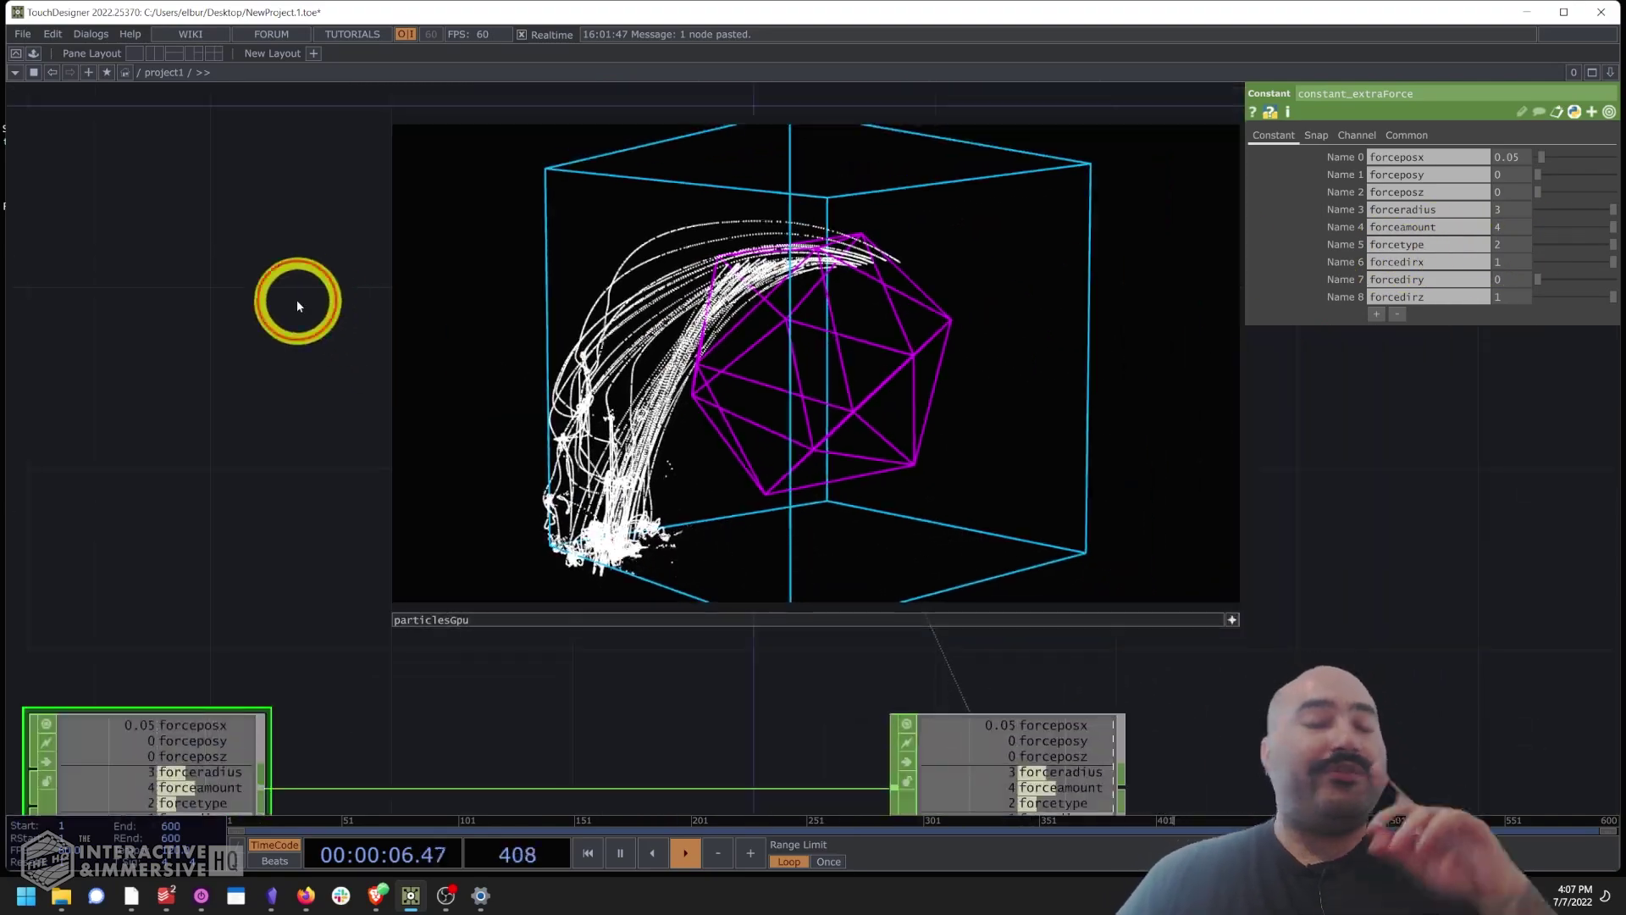
left_click_drag(308, 304, 341, 319)
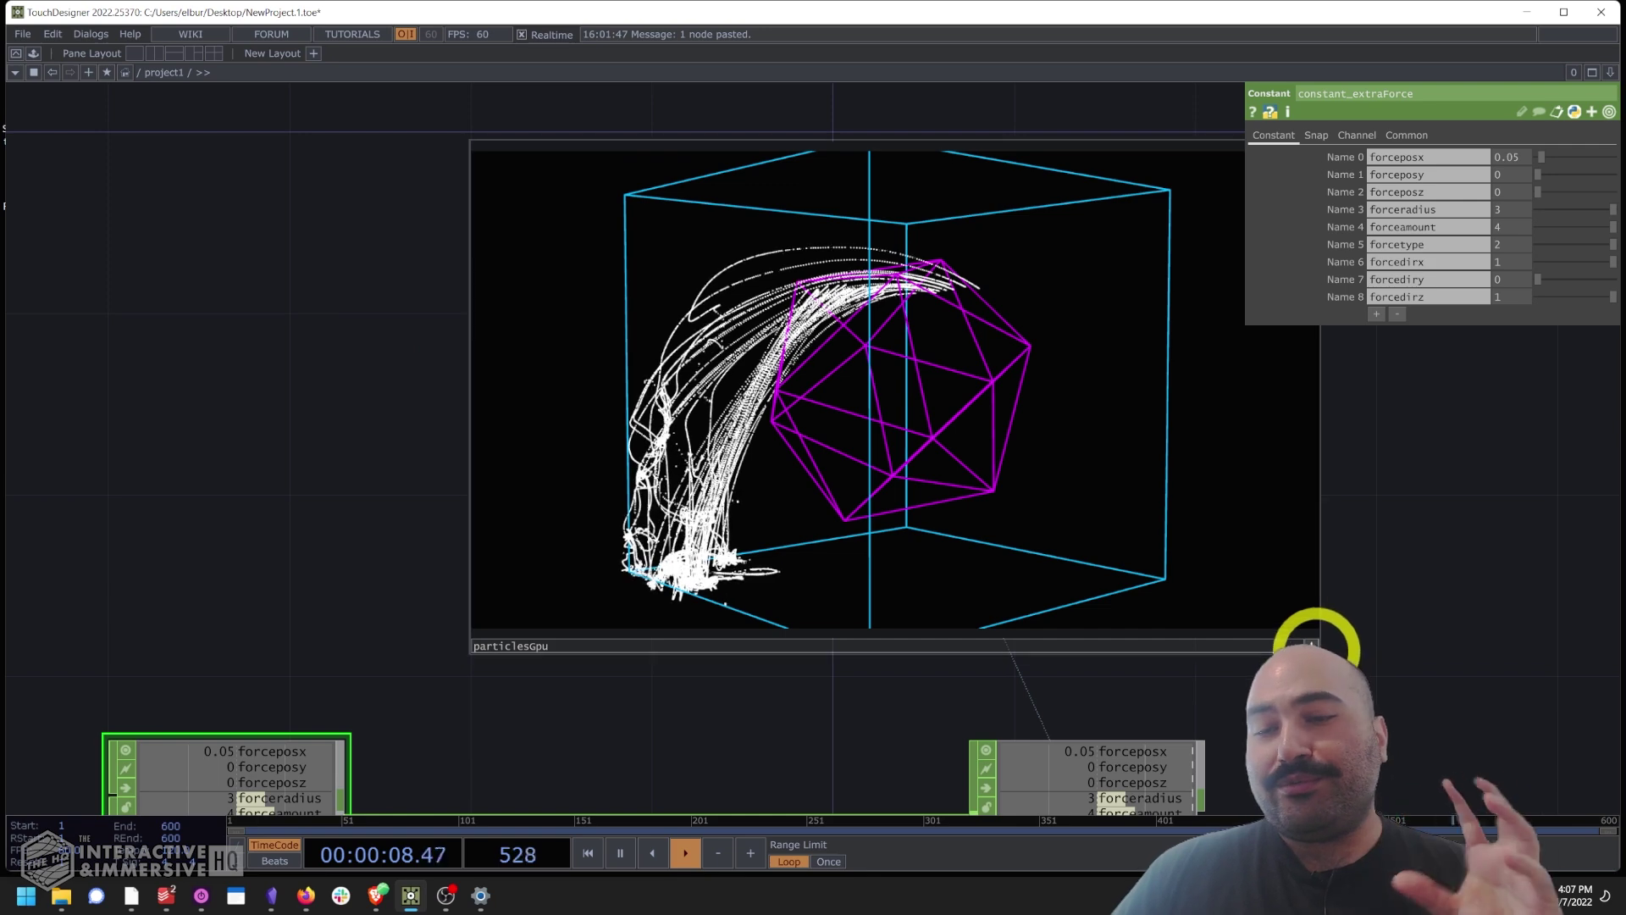
left_click(1307, 650)
left_click(954, 416)
key("i")
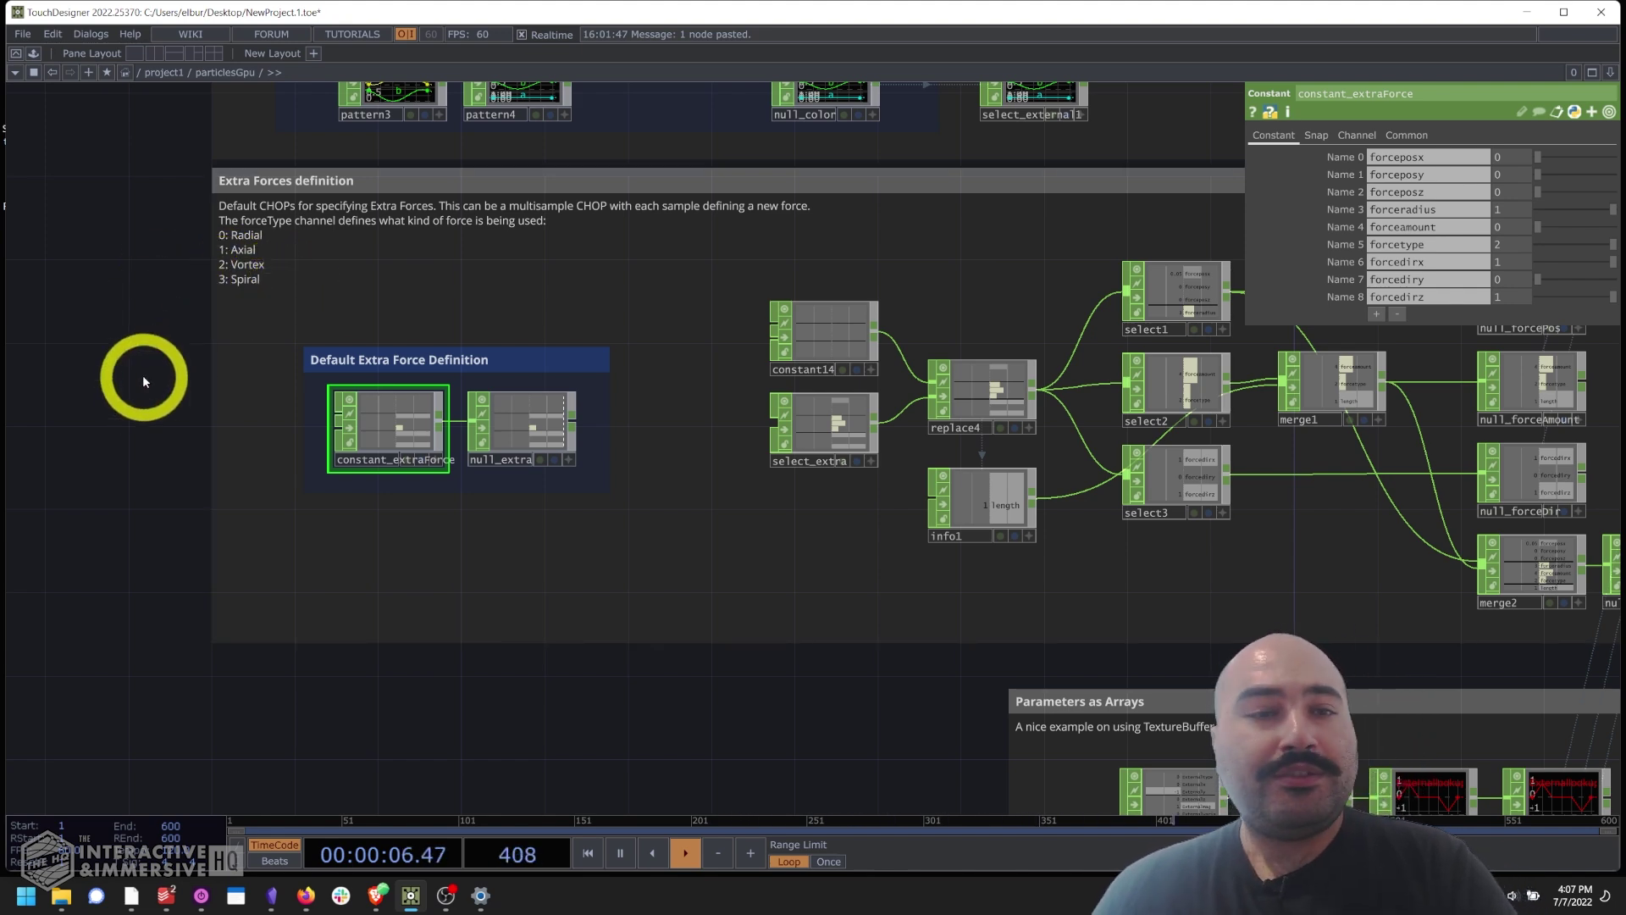
key("u")
left_click(370, 583)
left_click_drag(855, 430, 690, 562)
left_click(630, 295)
key("i")
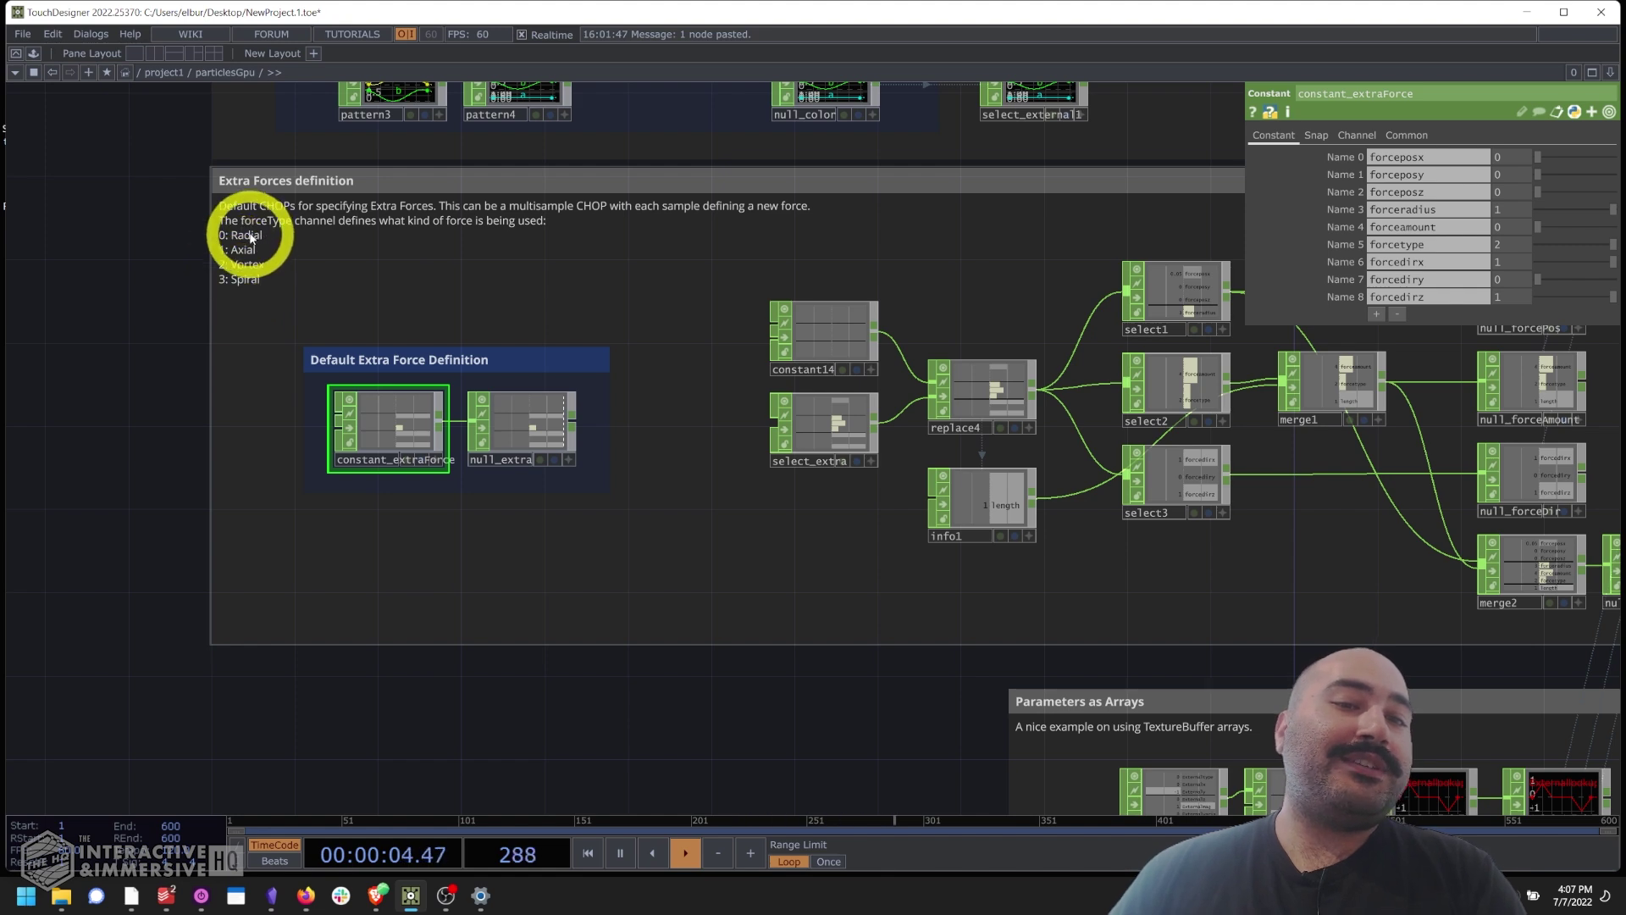
key("u")
Set forcetype to 0 in constant_extraForce and orbit around the particles to view the radial force.
left_click(234, 625)
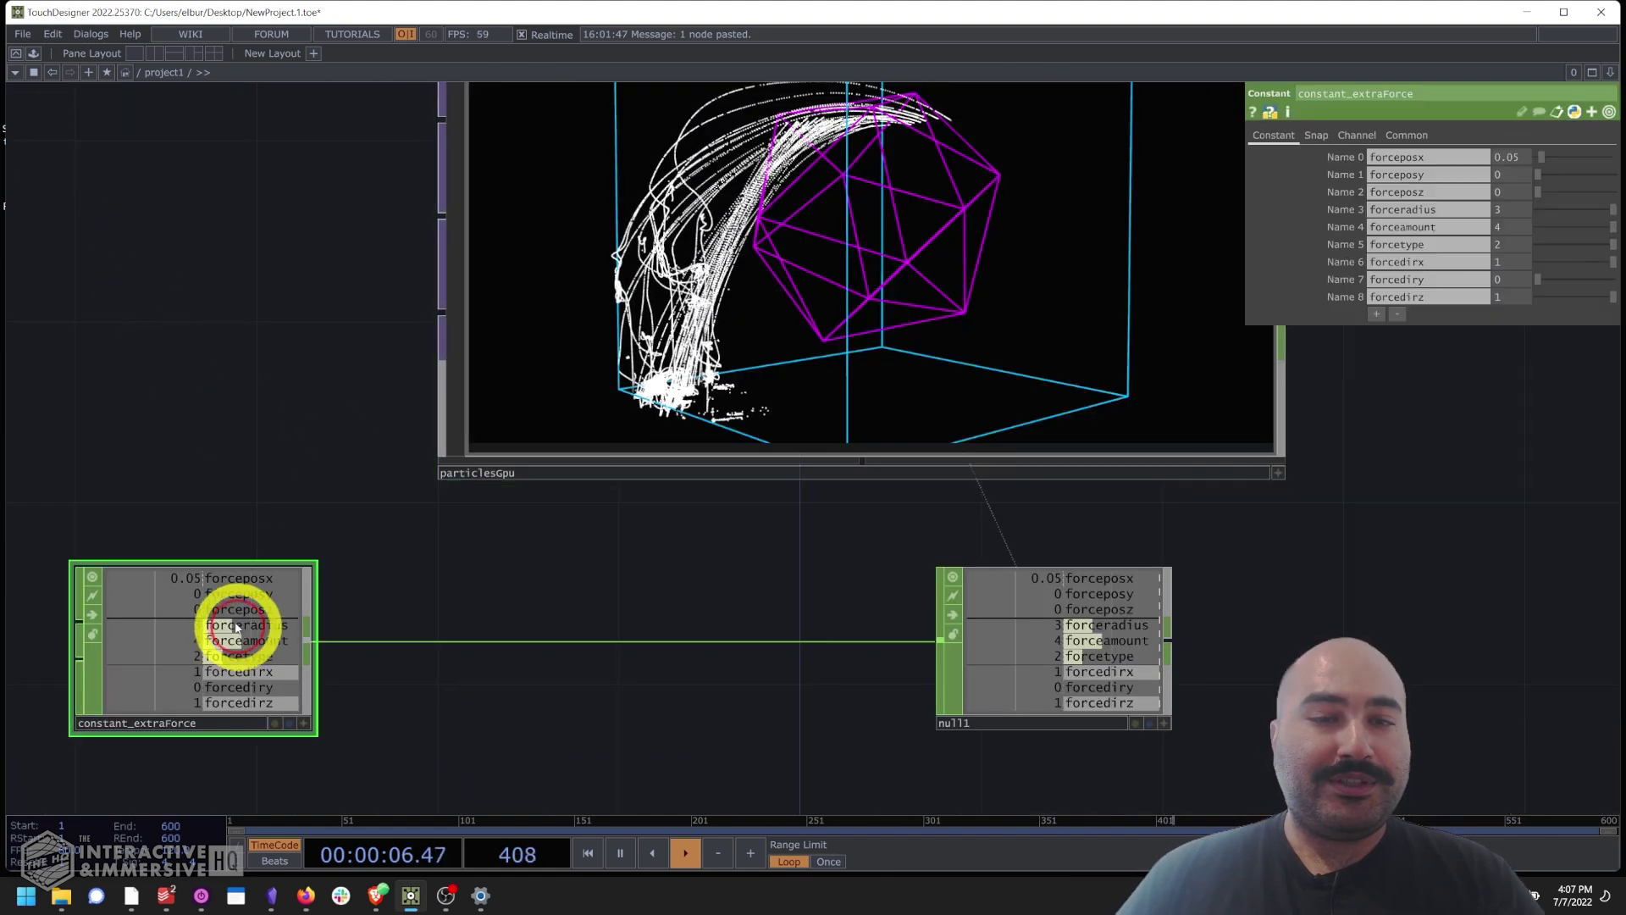
scroll(499, 643, "down", 4)
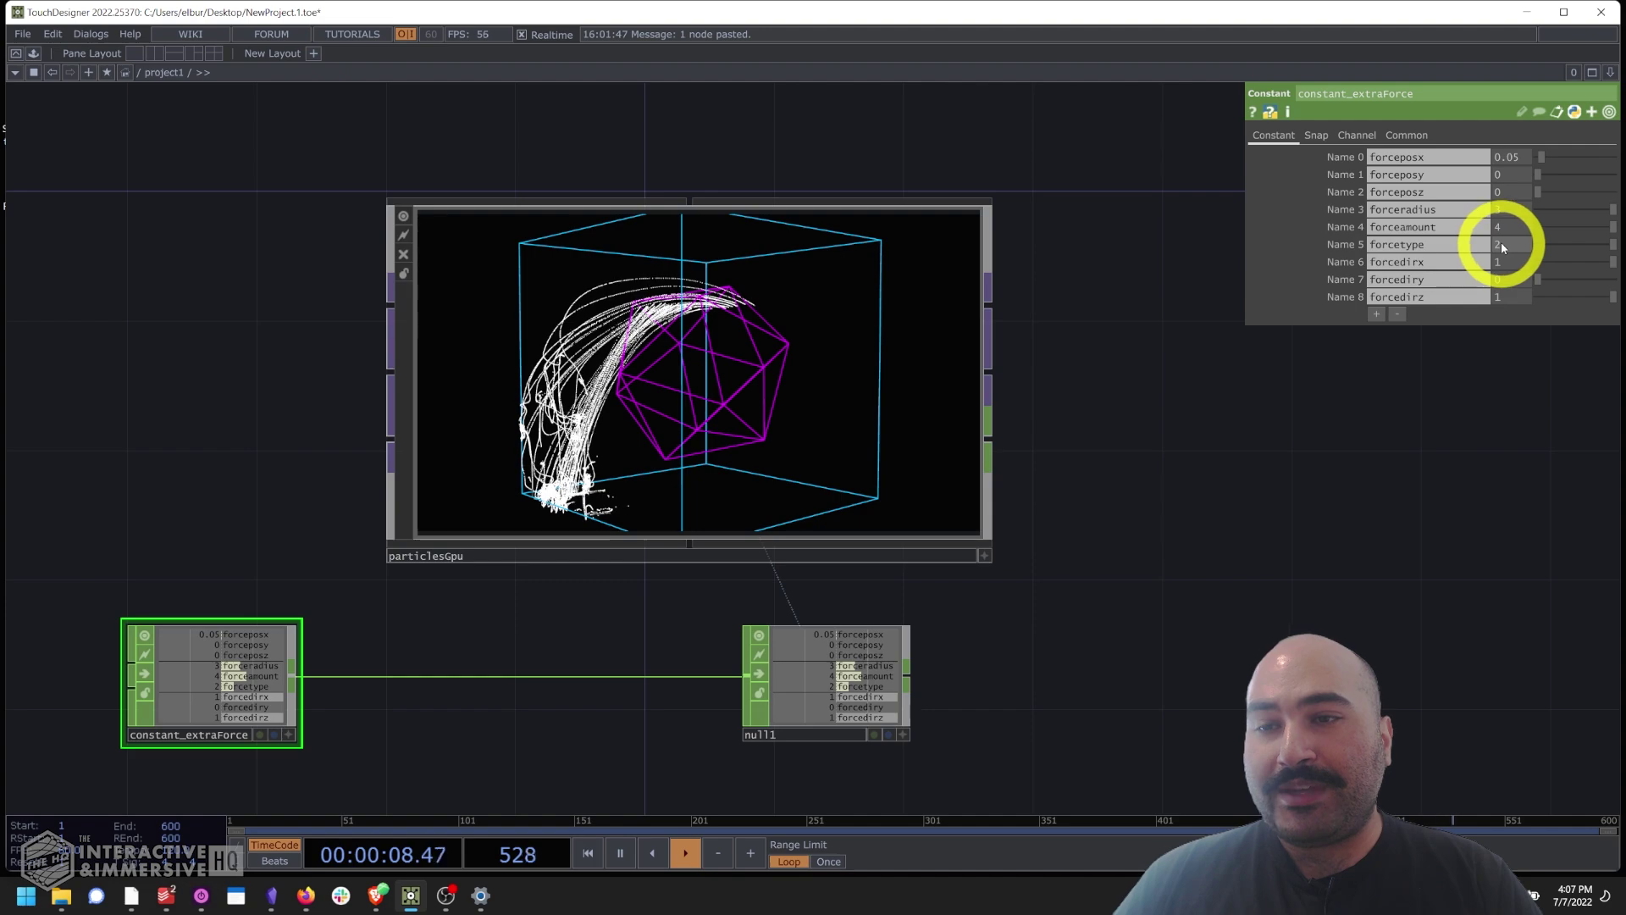
double_click(1501, 246)
type("0")
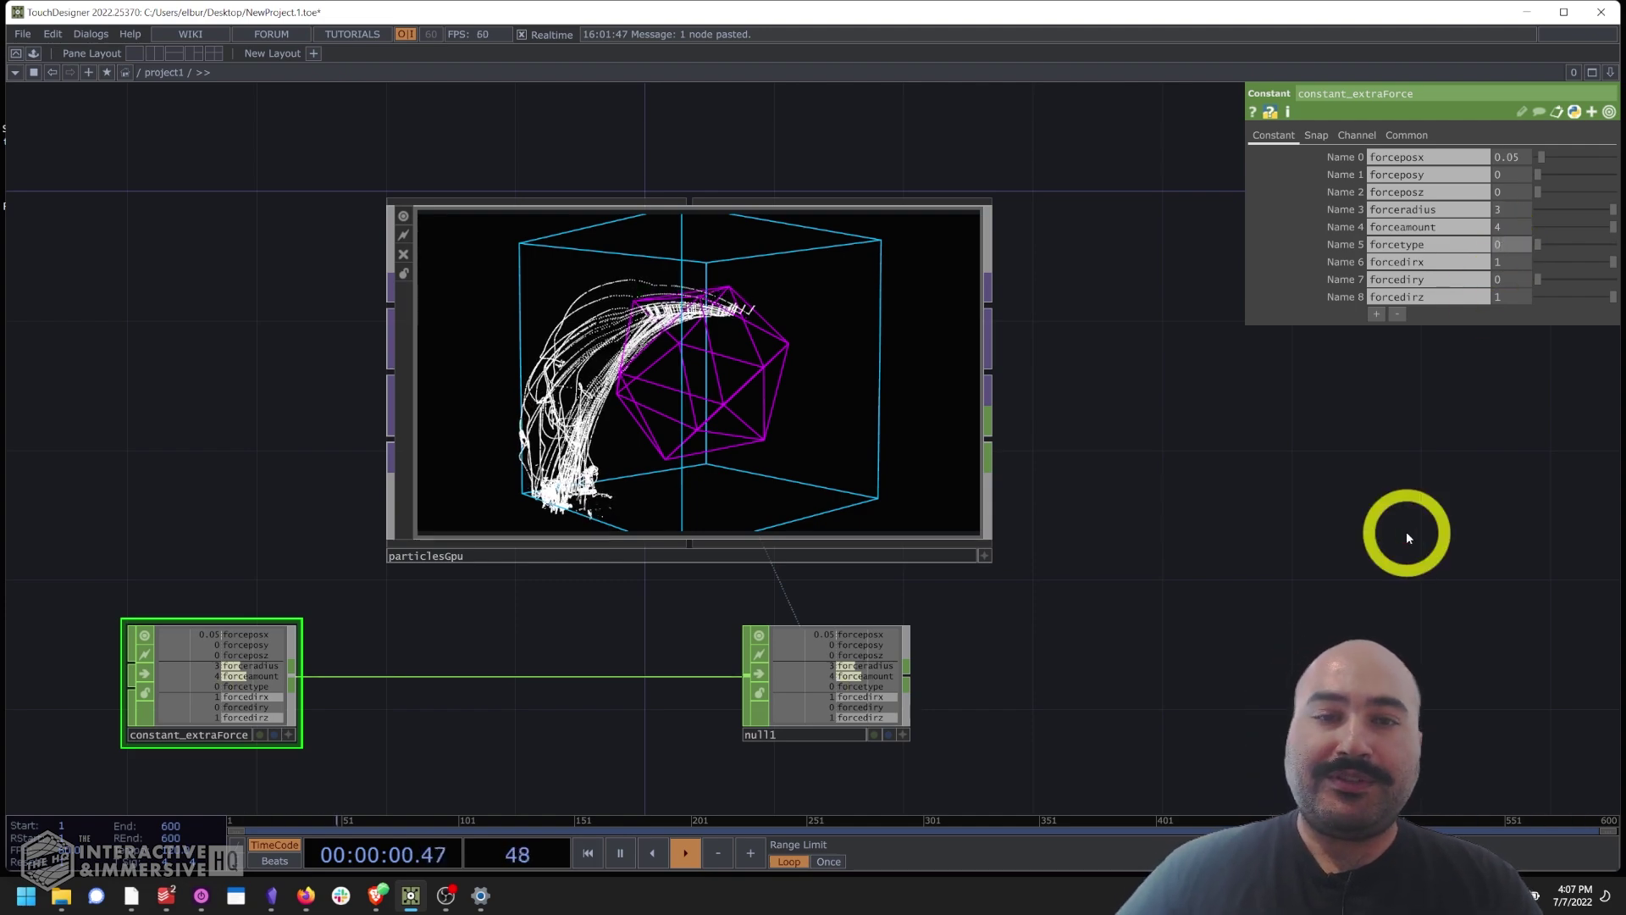
scroll(624, 329, "up", 5)
left_click_drag(657, 475, 592, 425)
scroll(131, 351, "down", 5)
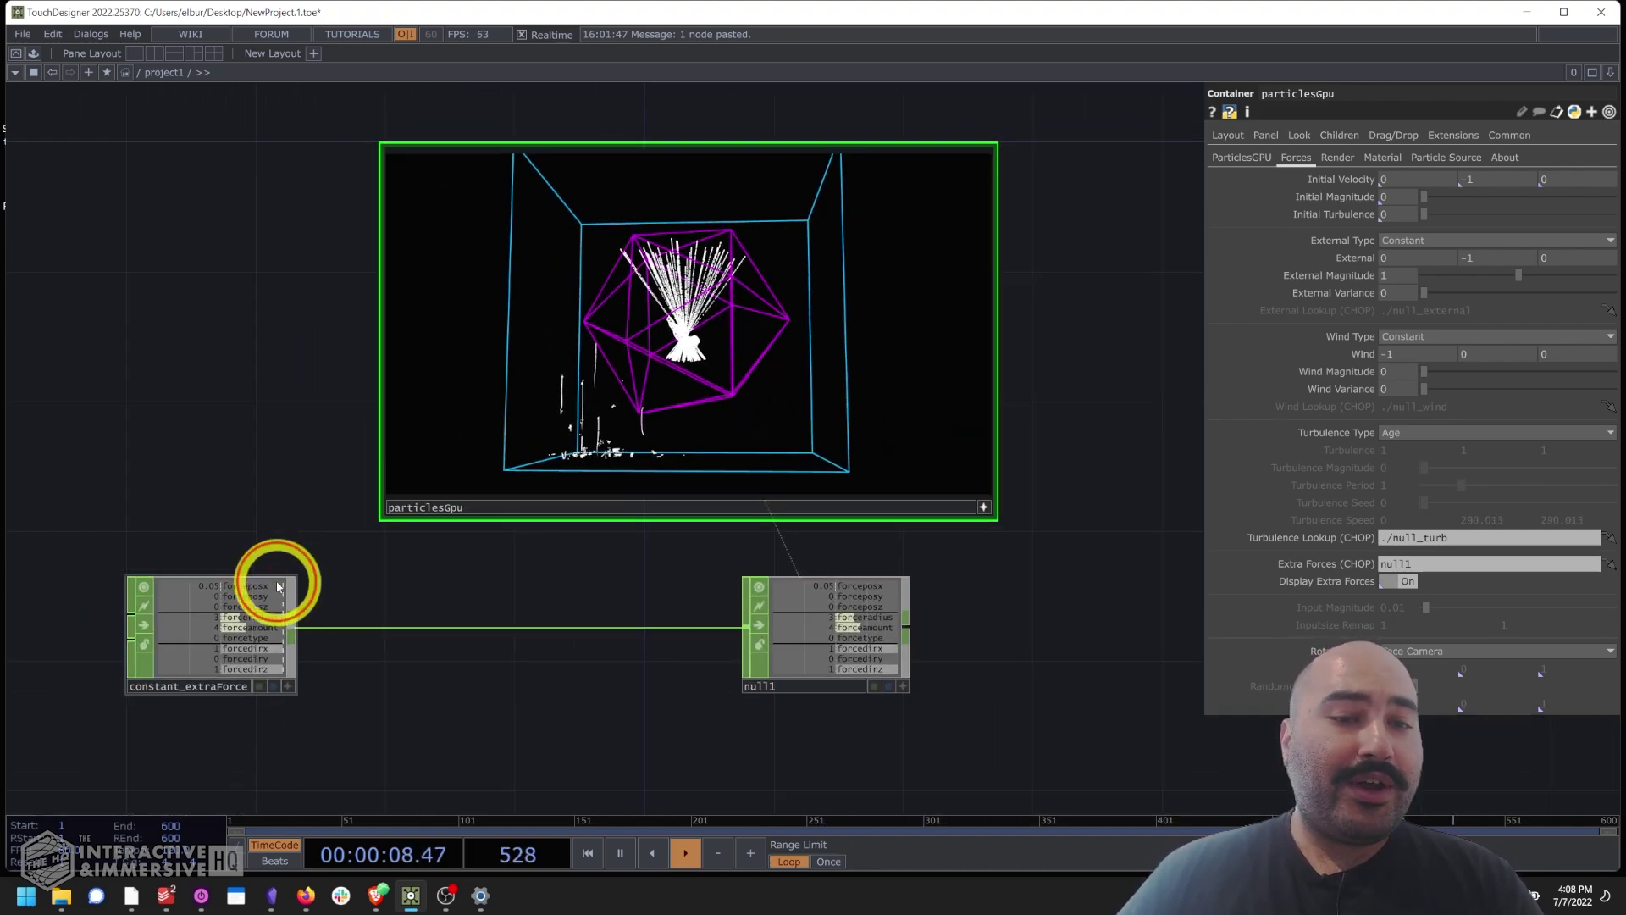
Set forceamount to 1 and forceradius to 2 in constant_extraForce, orbiting around the radial force.
left_click(272, 584)
scroll(330, 322, "up", 3)
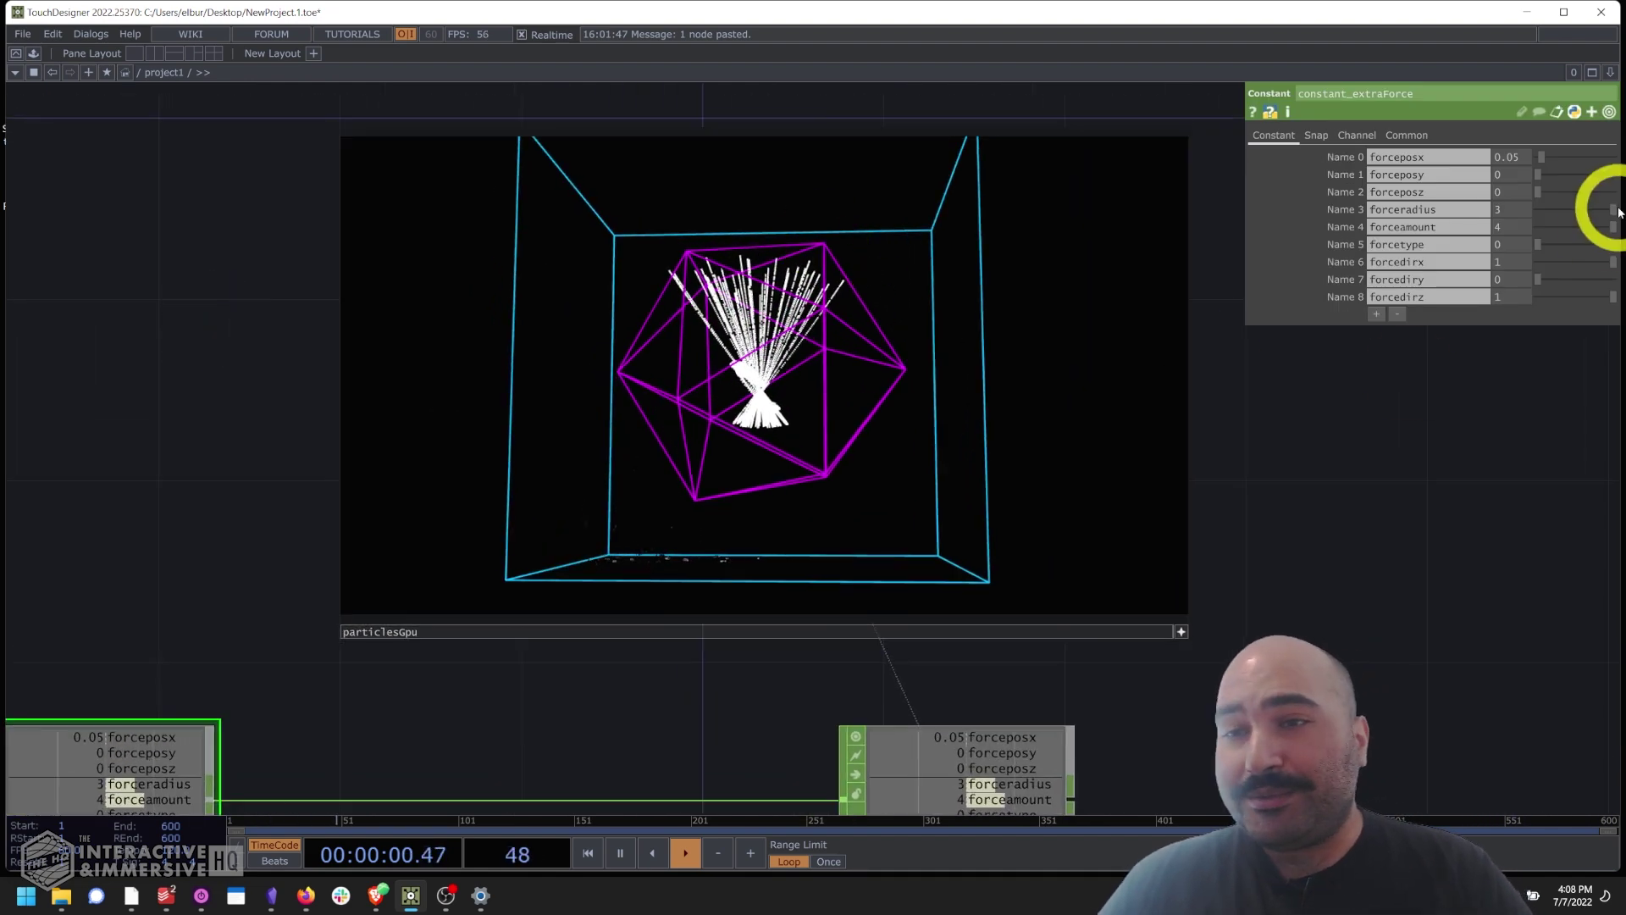
middle_click_drag(1514, 228, 1465, 216)
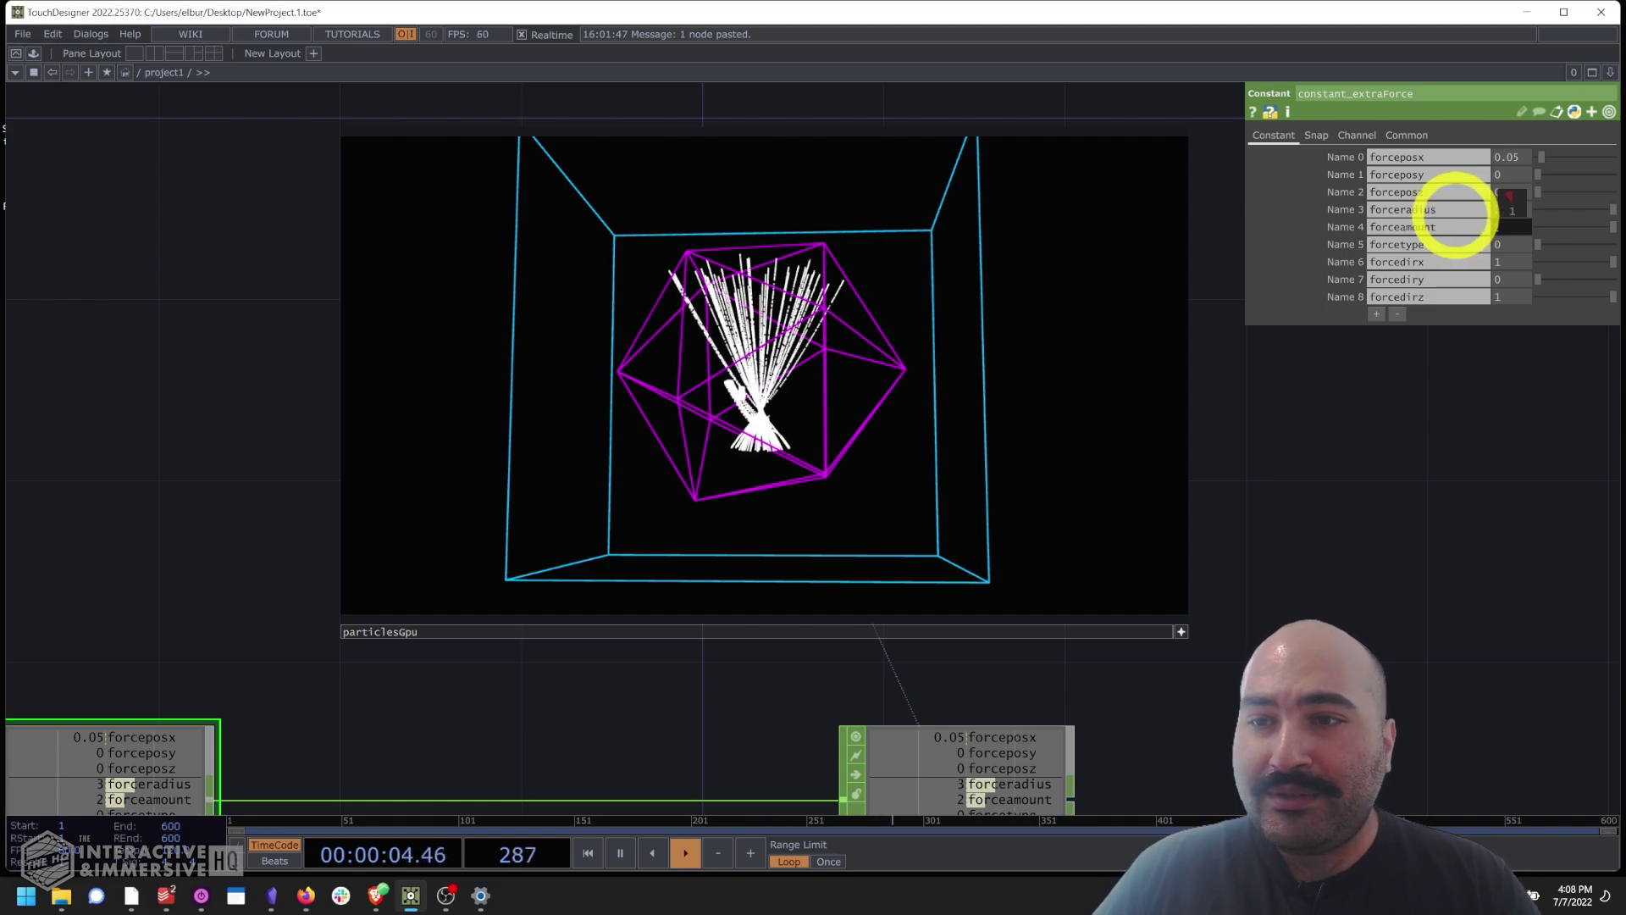
left_click_drag(627, 423, 1003, 373)
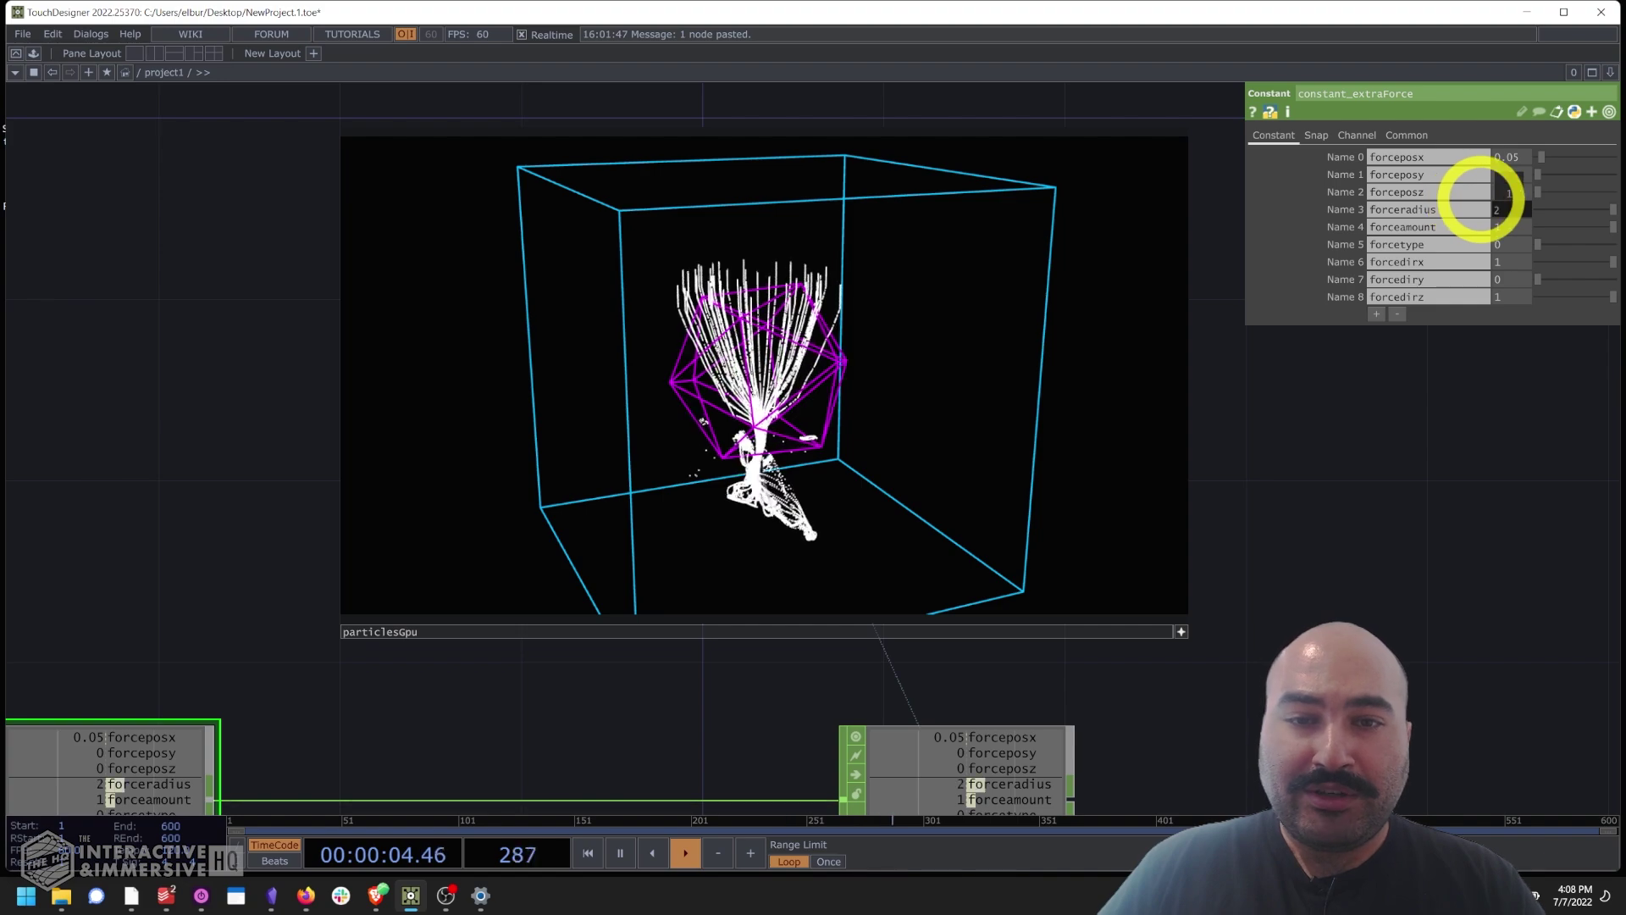
left_click_drag(816, 279, 802, 382)
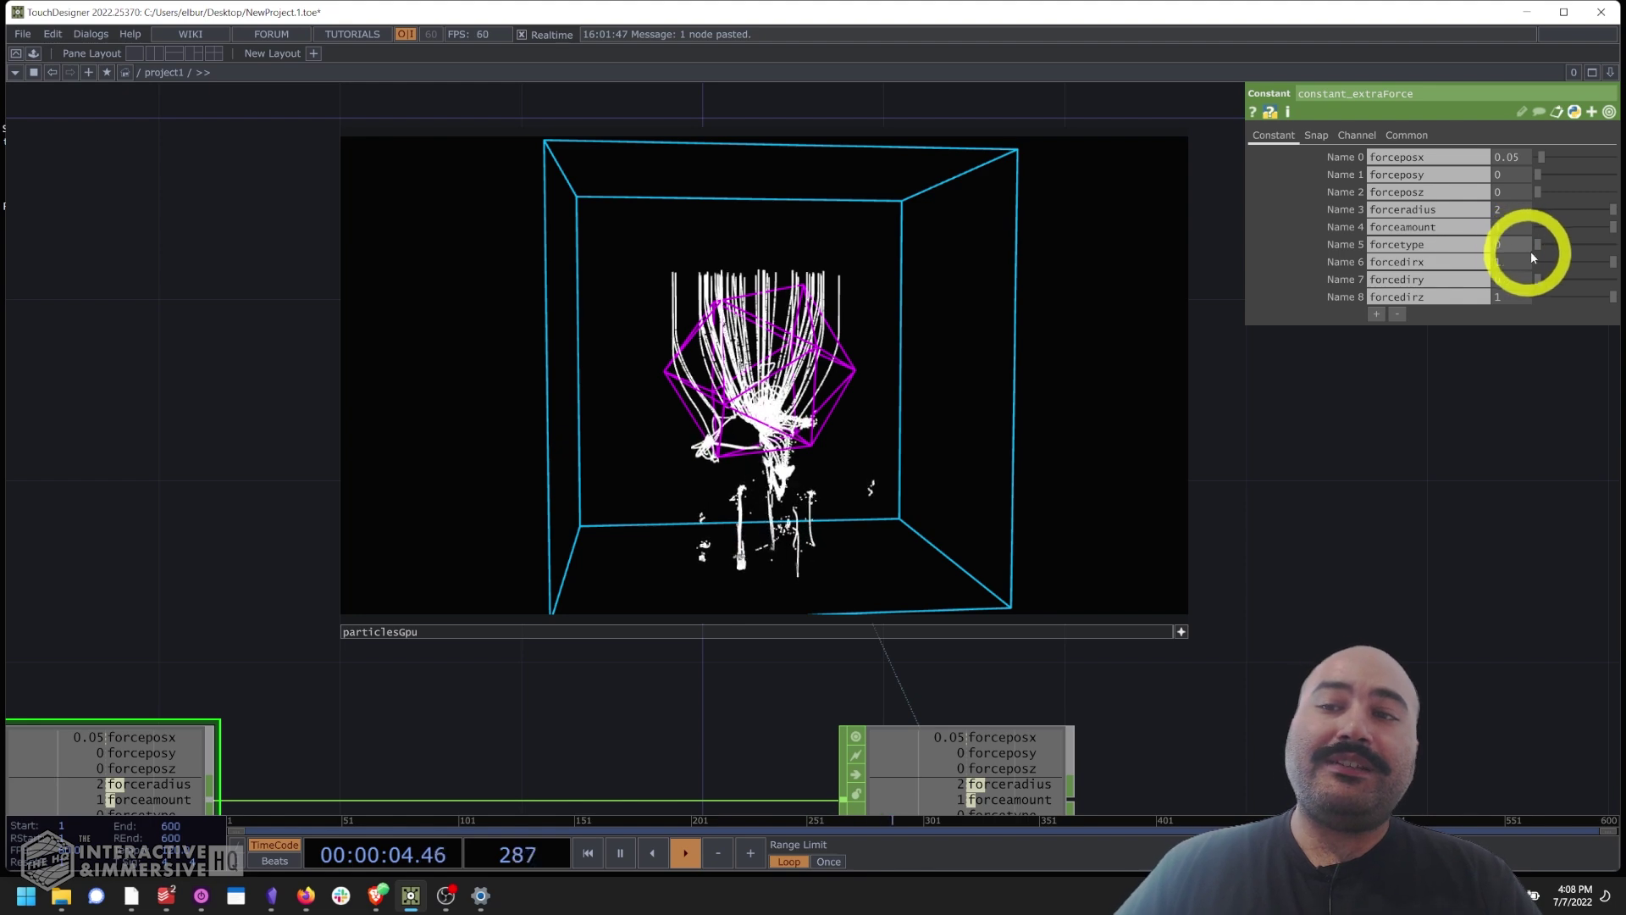
Switch forcetype to 3, orbit around the particles to compare the effect, and return forcetype to 0.
left_click_drag(1534, 254, 1559, 252)
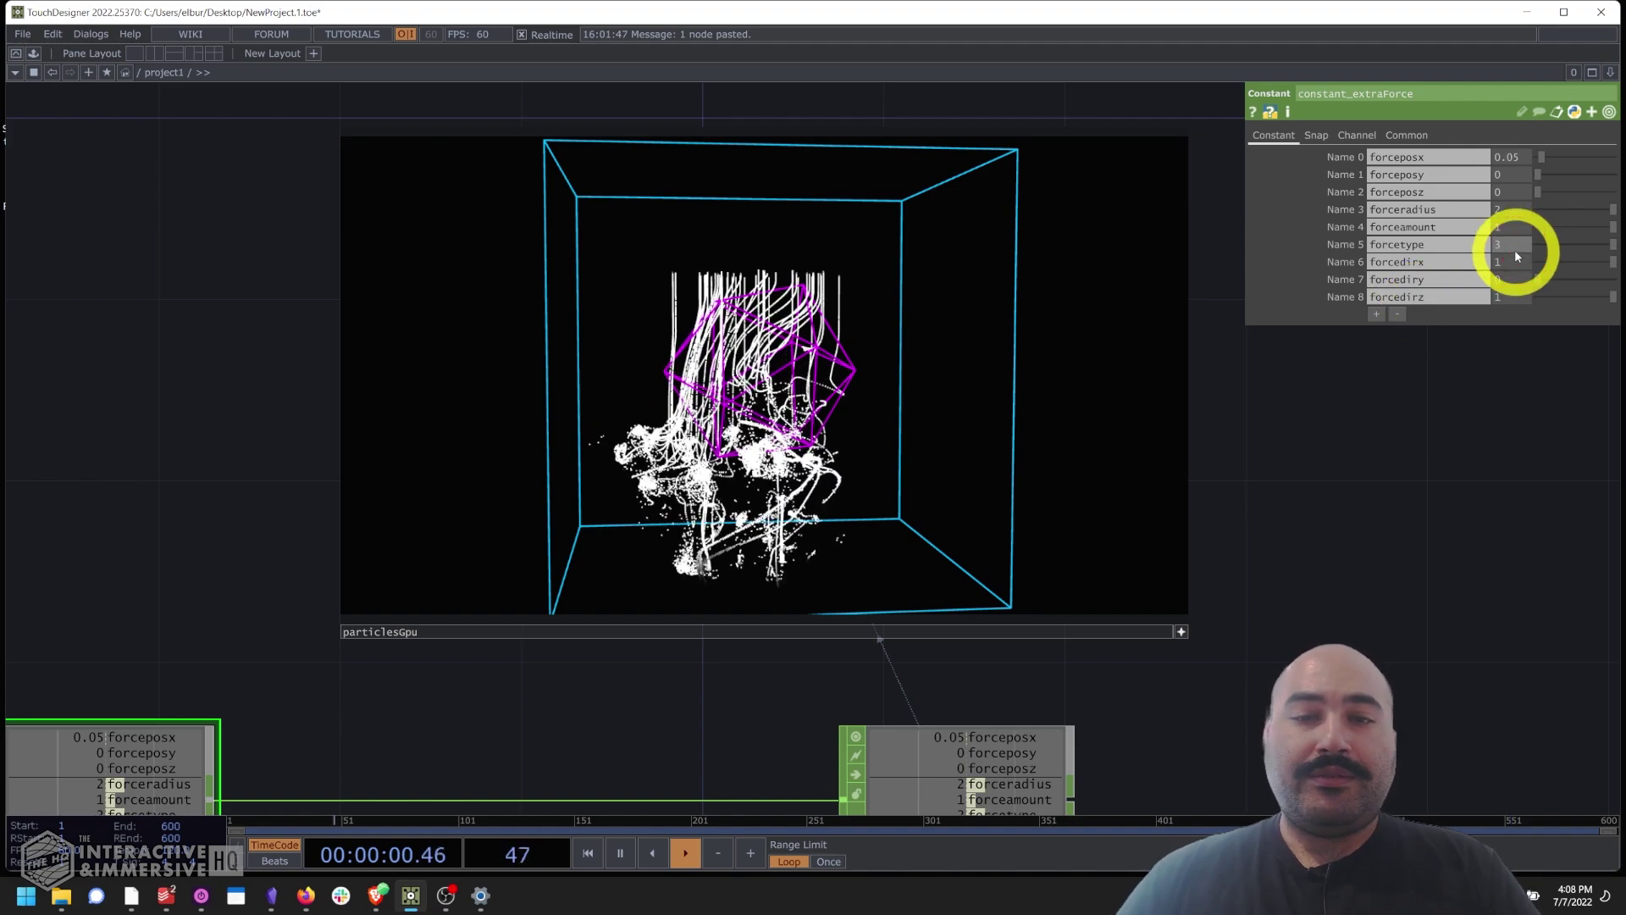
left_click_drag(988, 463, 1237, 373)
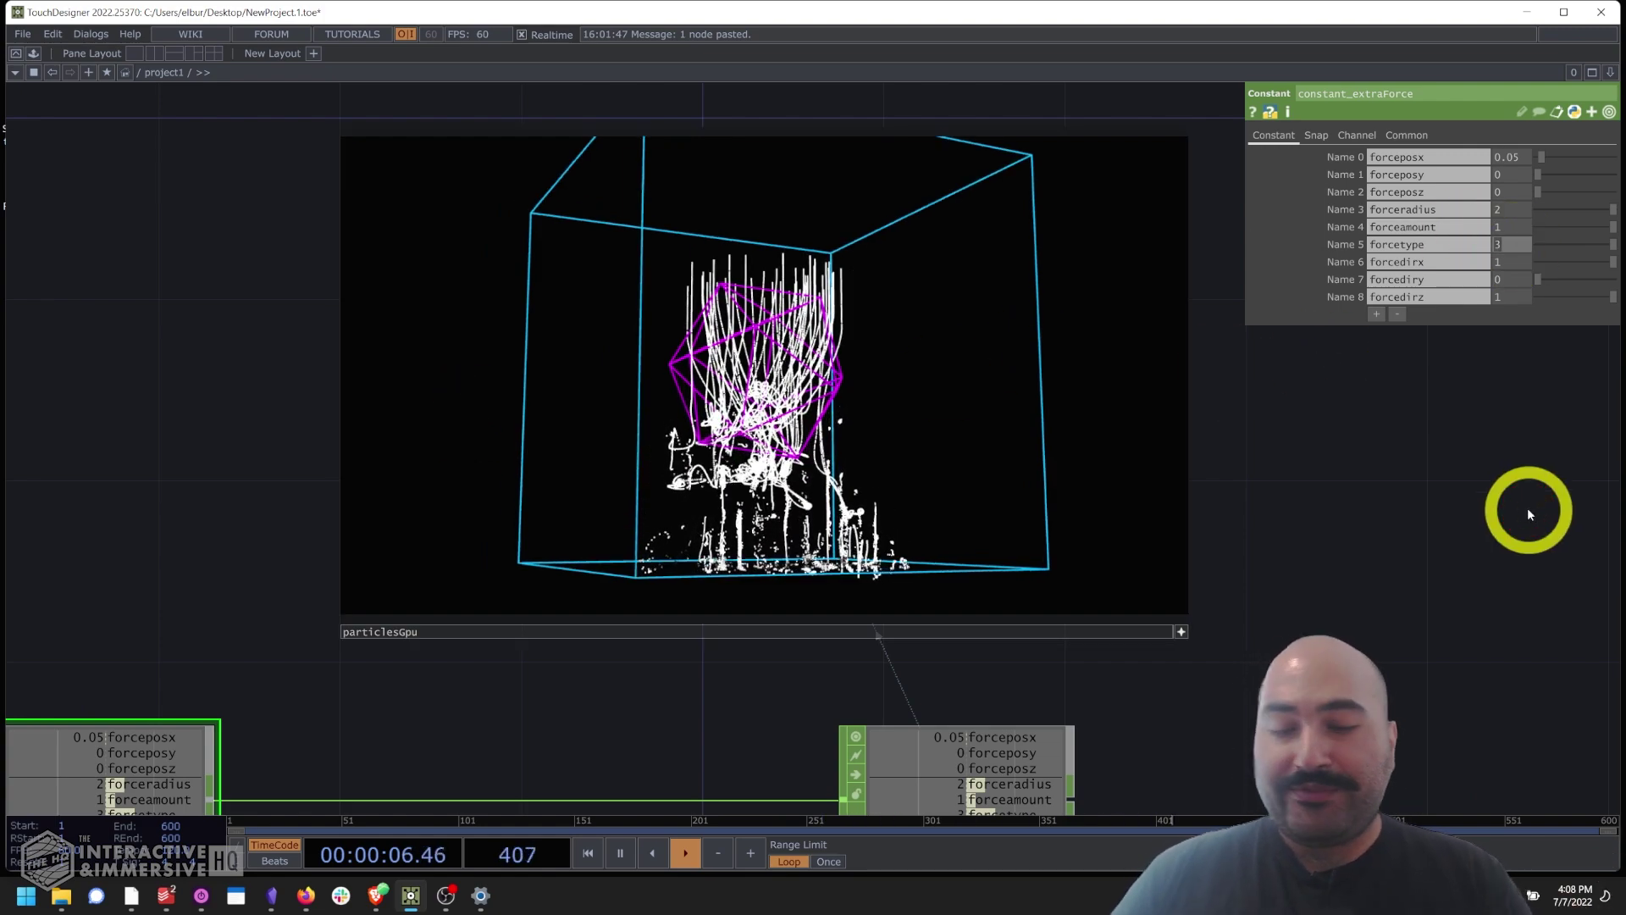
left_click_drag(1529, 513, 1512, 245)
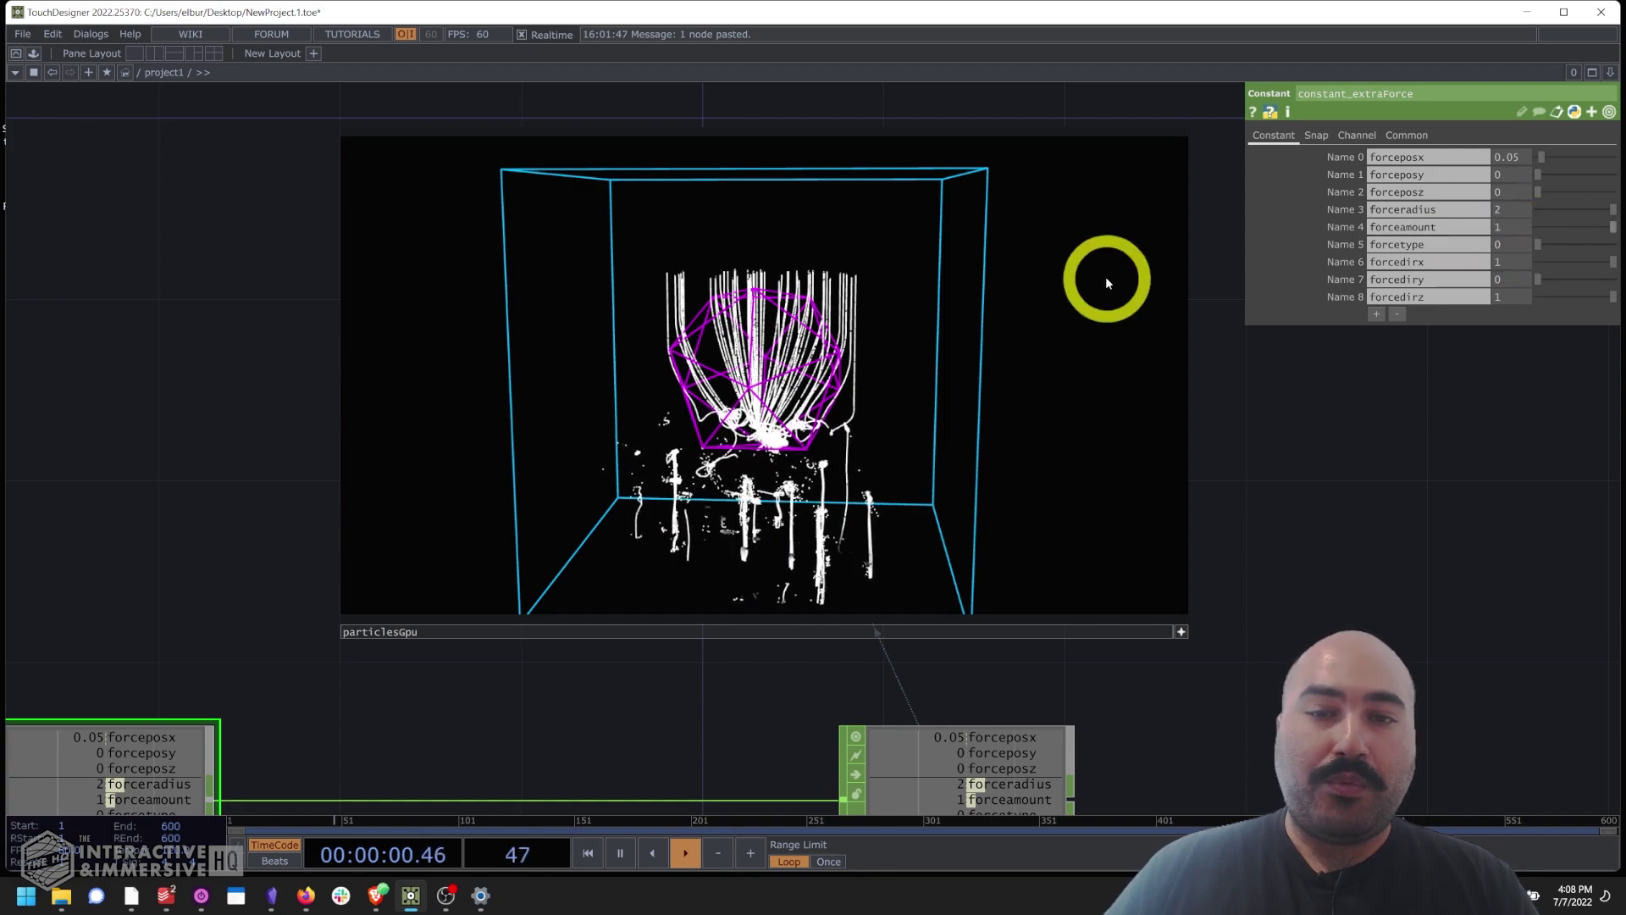
left_click_drag(1086, 274, 817, 385)
Set forceamount to -2 in constant_extraForce and orbit around the particles.
left_click(1508, 228)
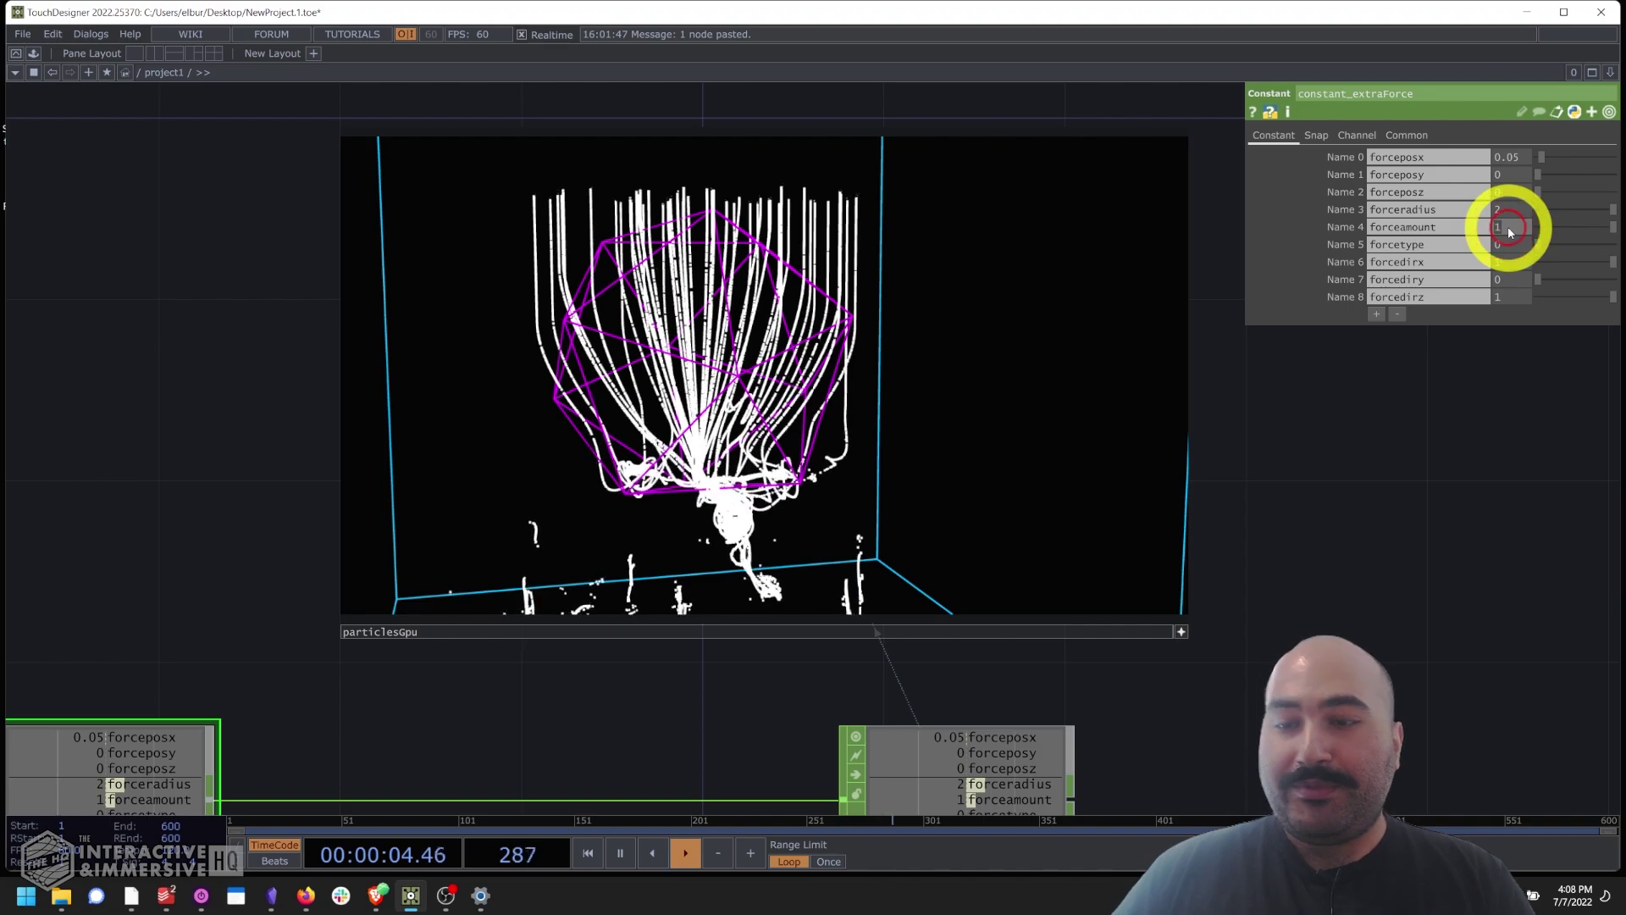
type("-2")
key("Return")
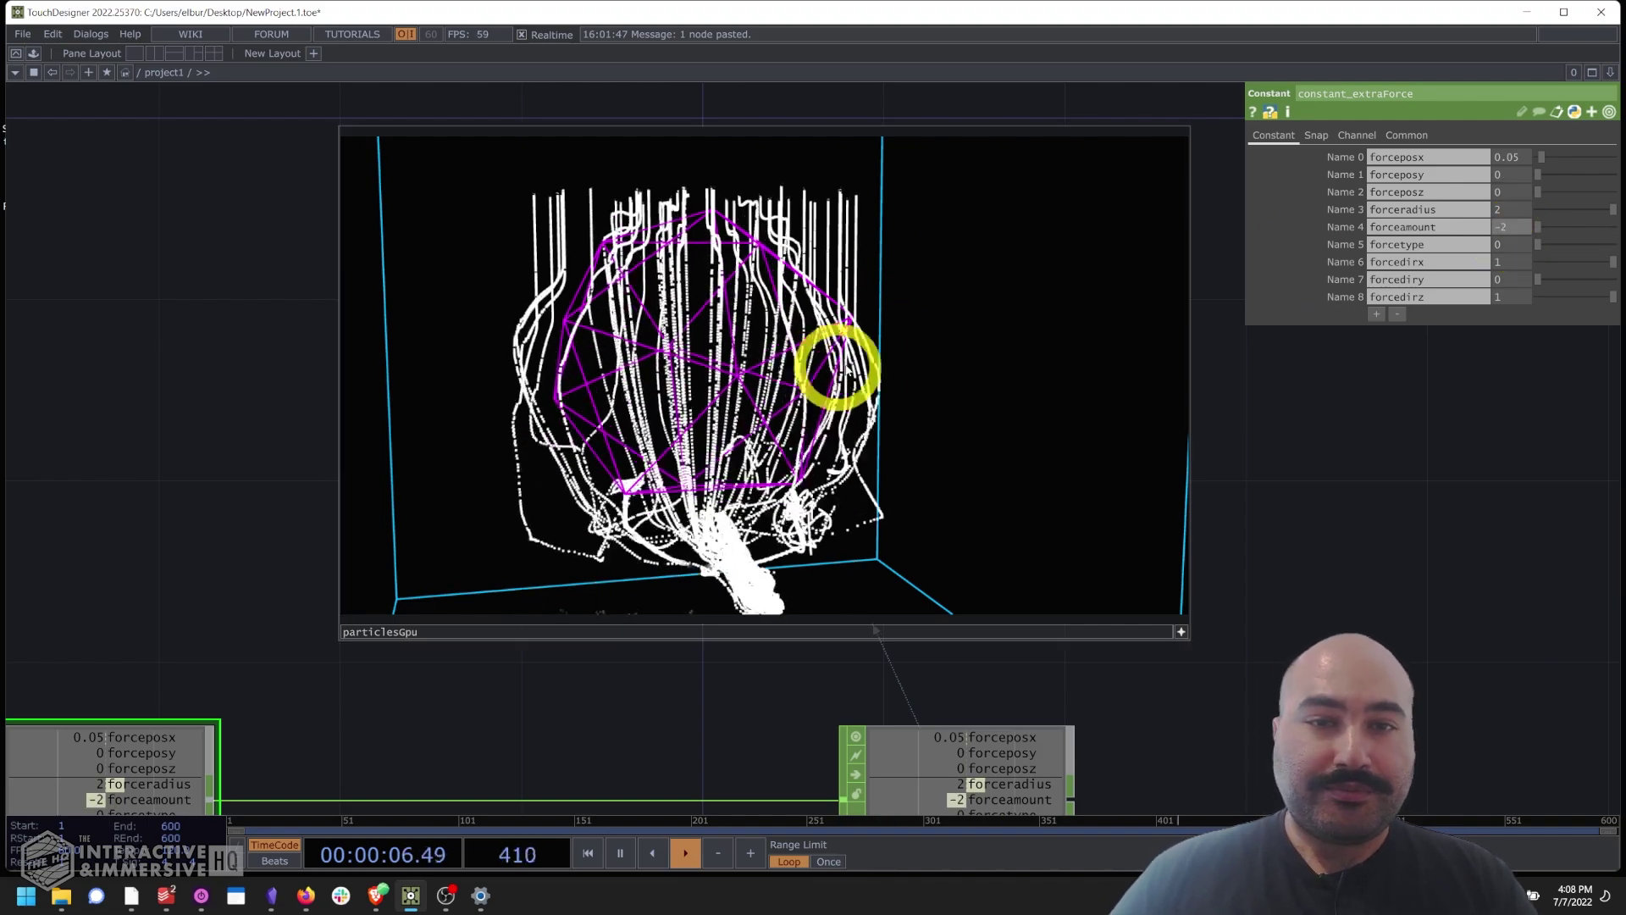
left_click_drag(867, 363, 1378, 363)
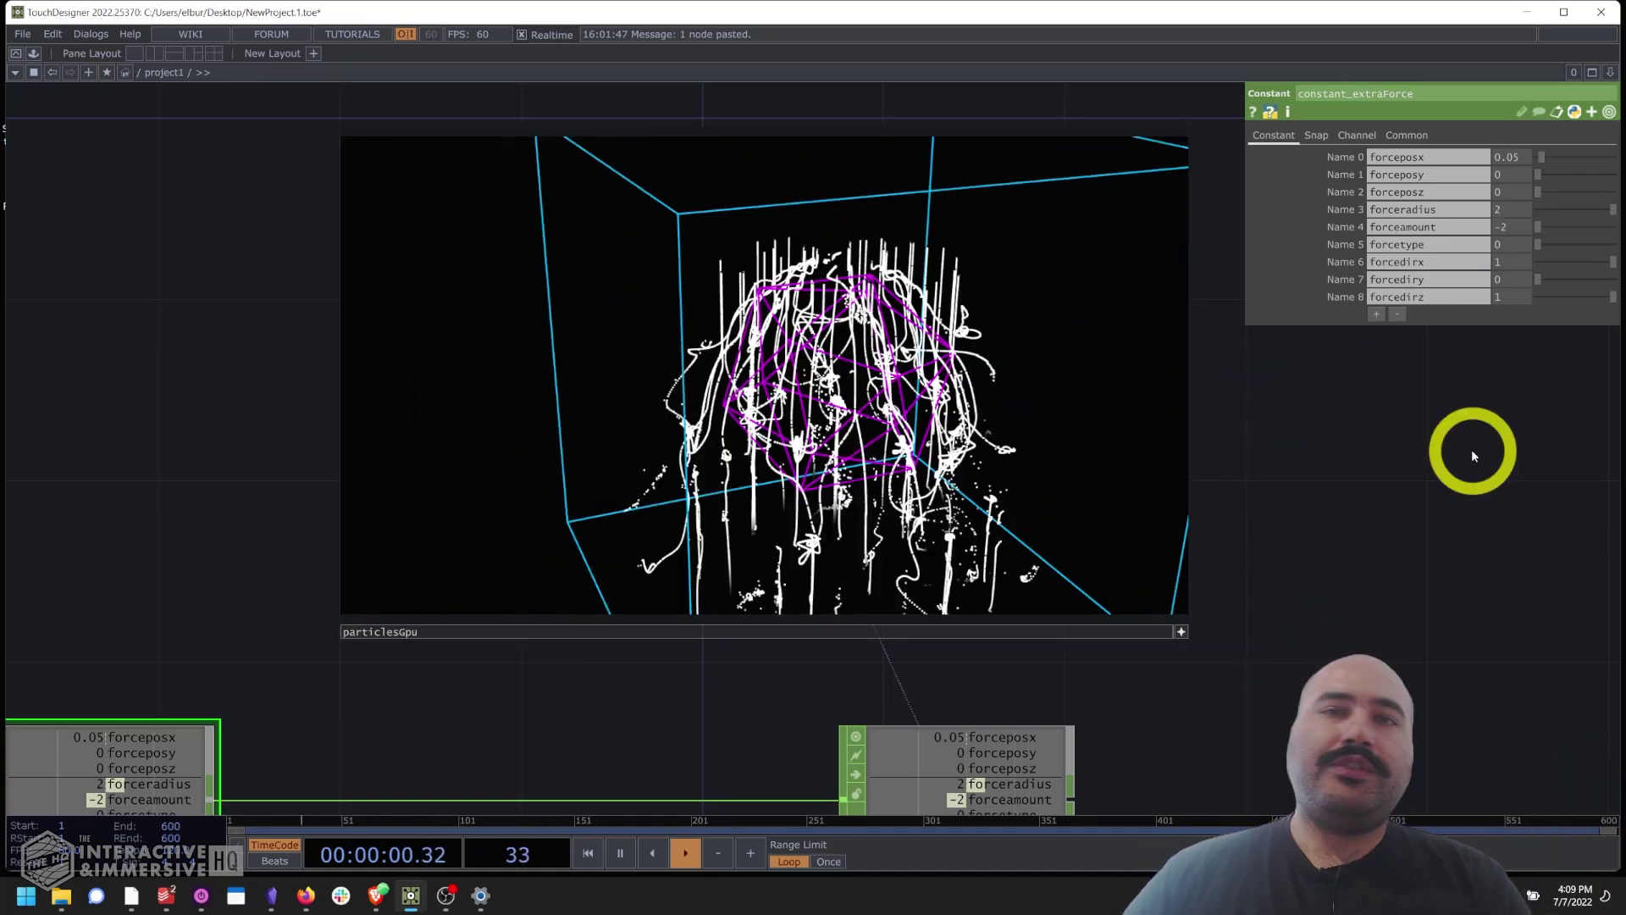
left_click_drag(1471, 449, 1420, 277)
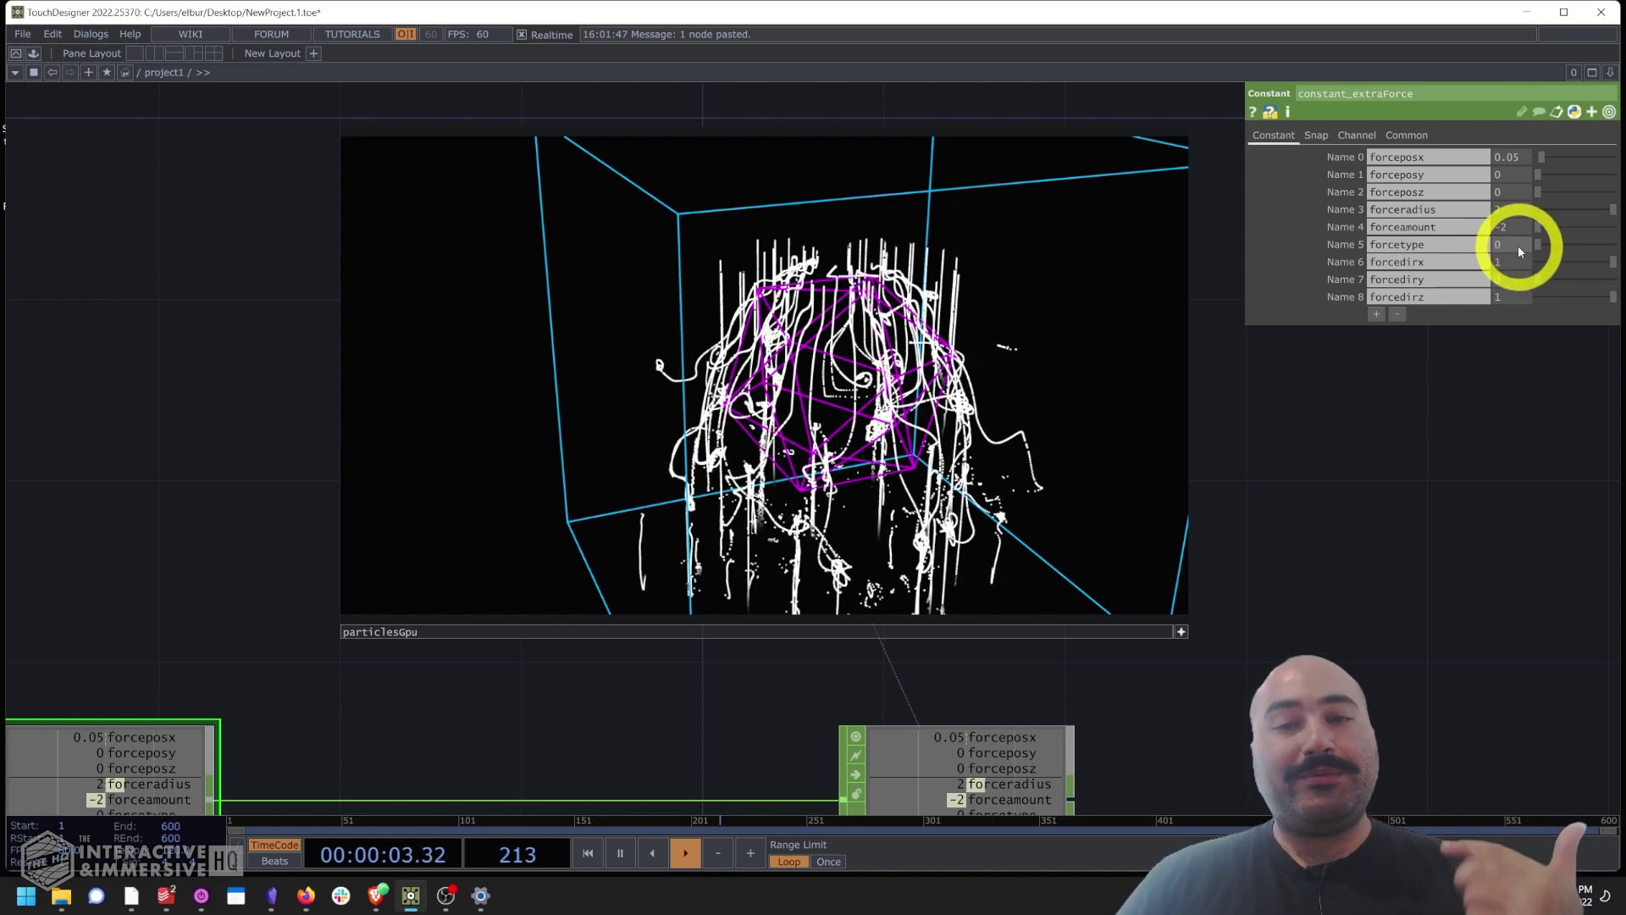
Add a Force SOP to the empty network area beside null1.
left_click_drag(1441, 459, 1099, 302)
key("Tab")
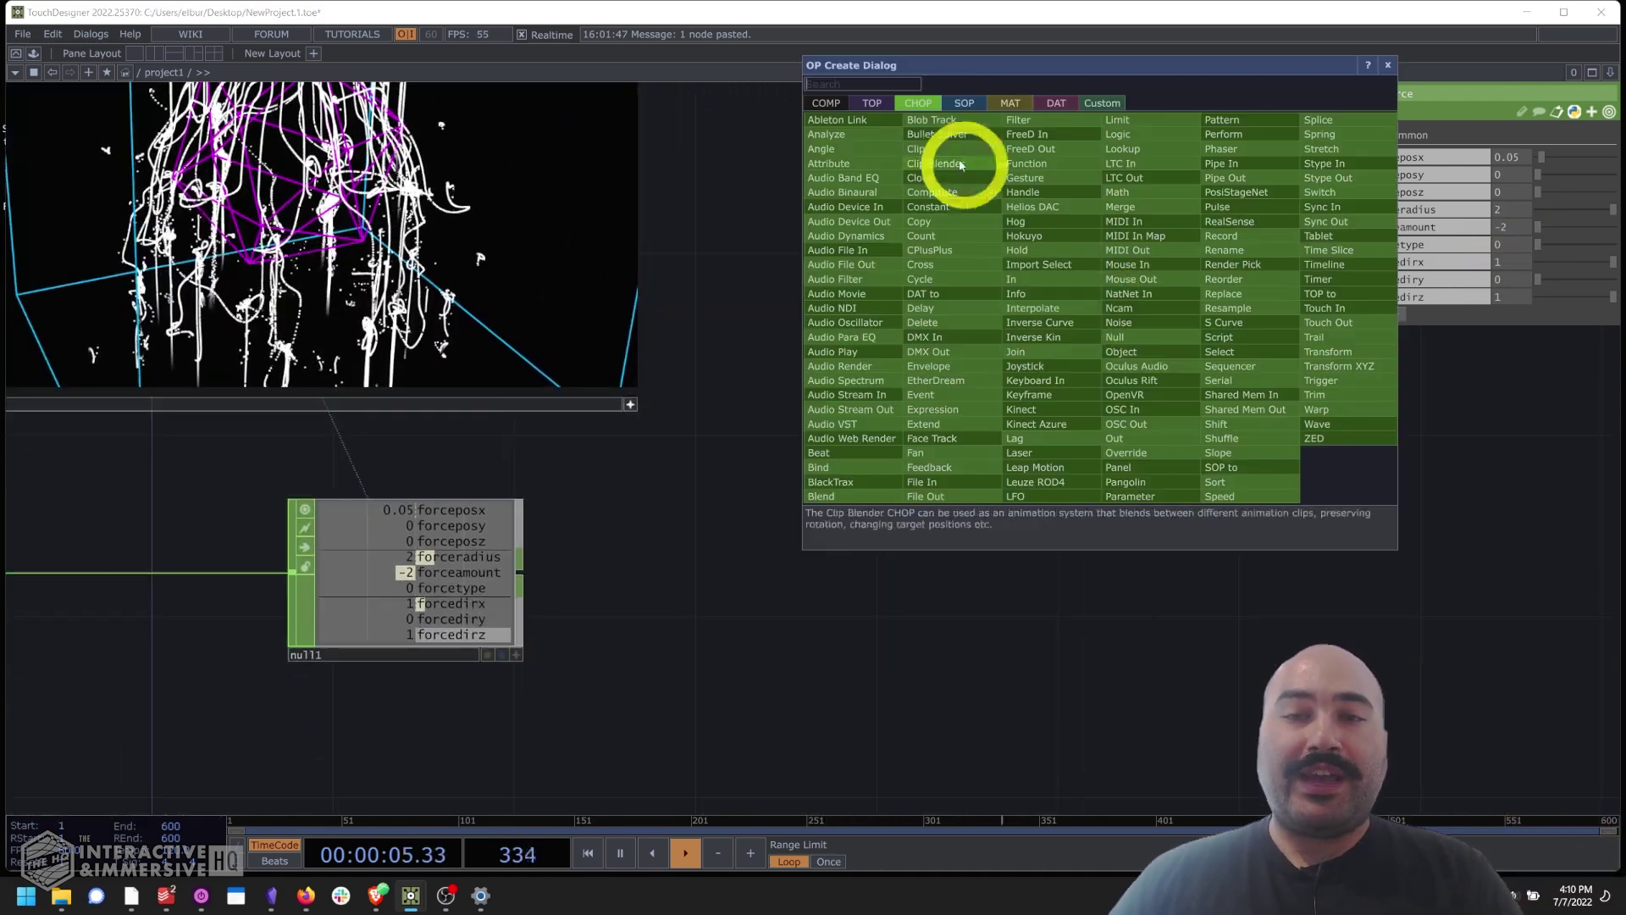
left_click(964, 102)
type("force")
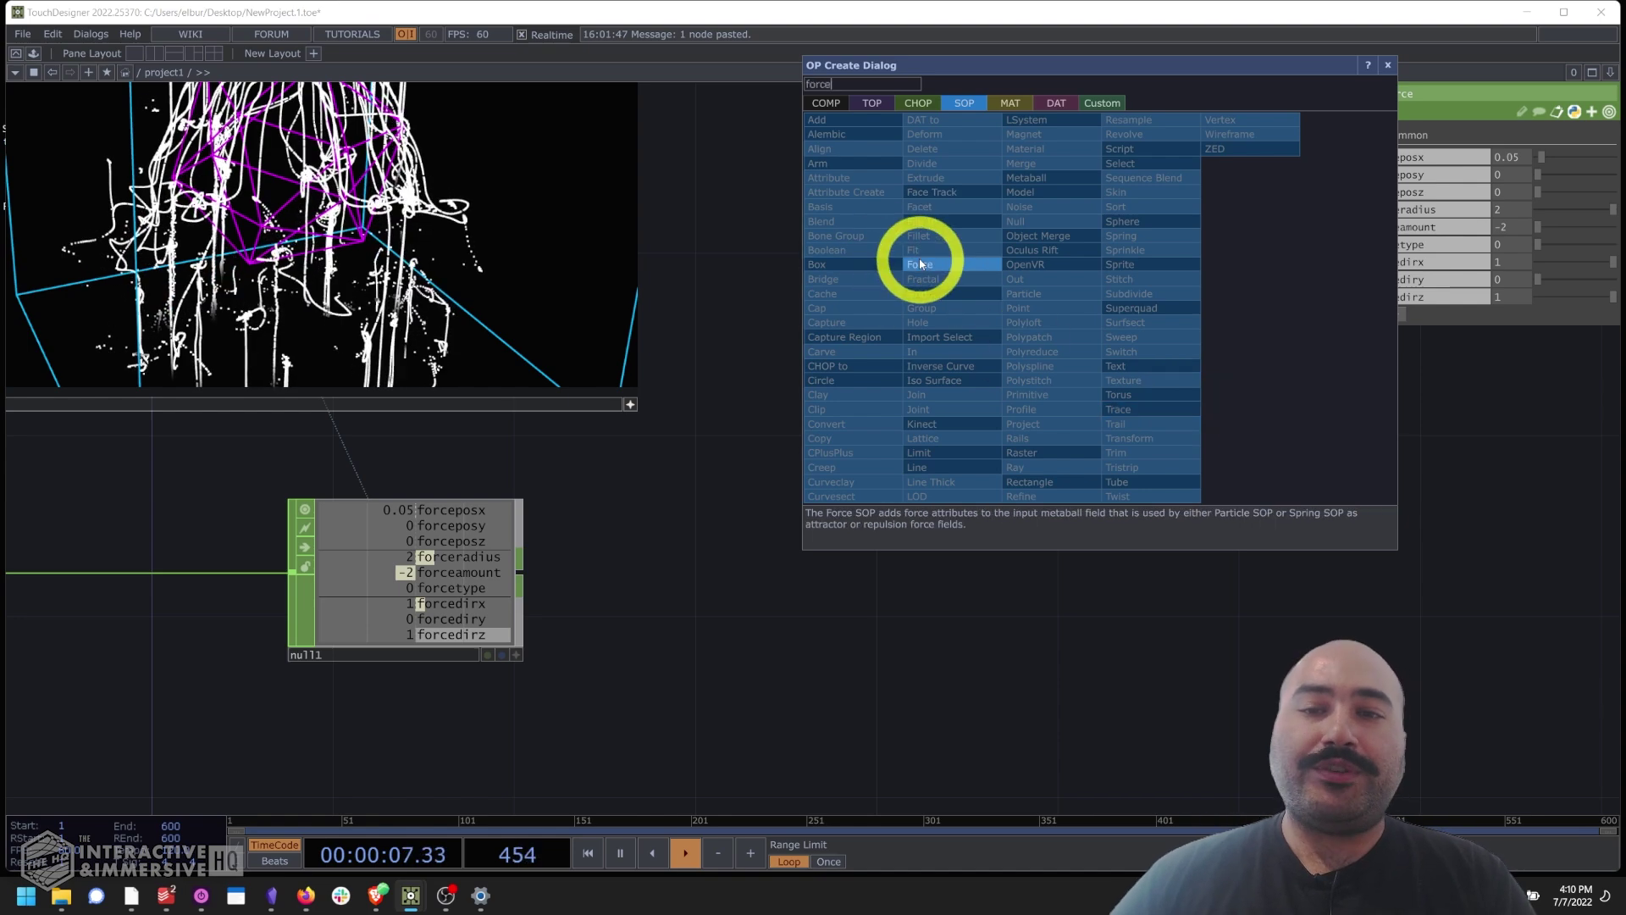
left_click(921, 263)
left_click(1017, 381)
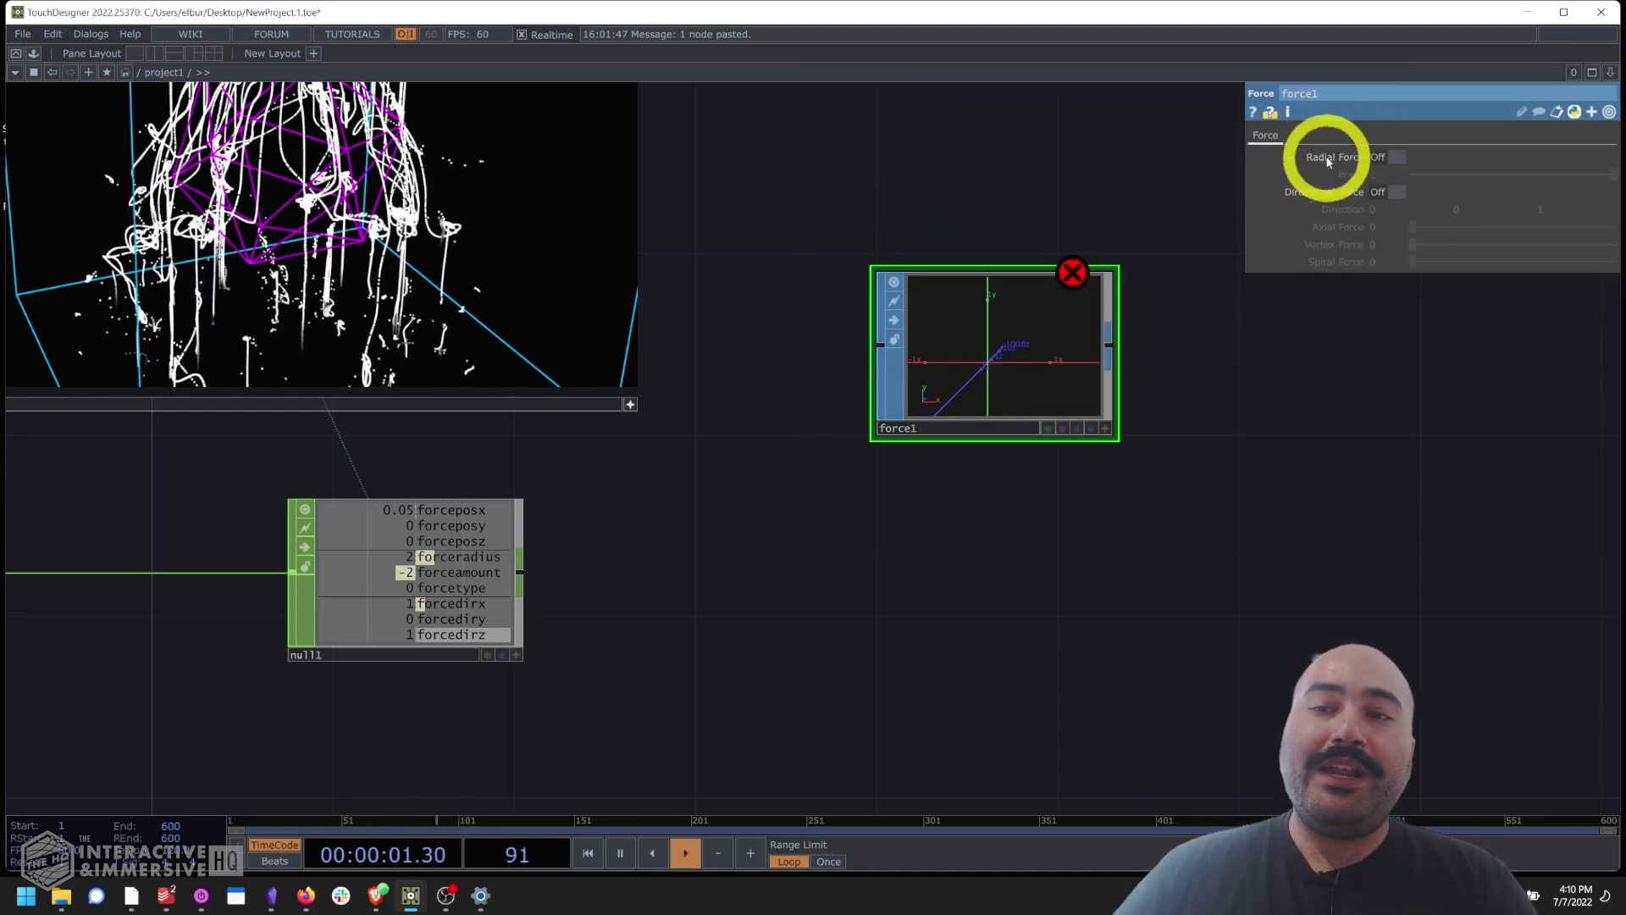
Try the Radial Force and Directional Force switches of force1 to examine the parameters each one offers.
left_click(1382, 157)
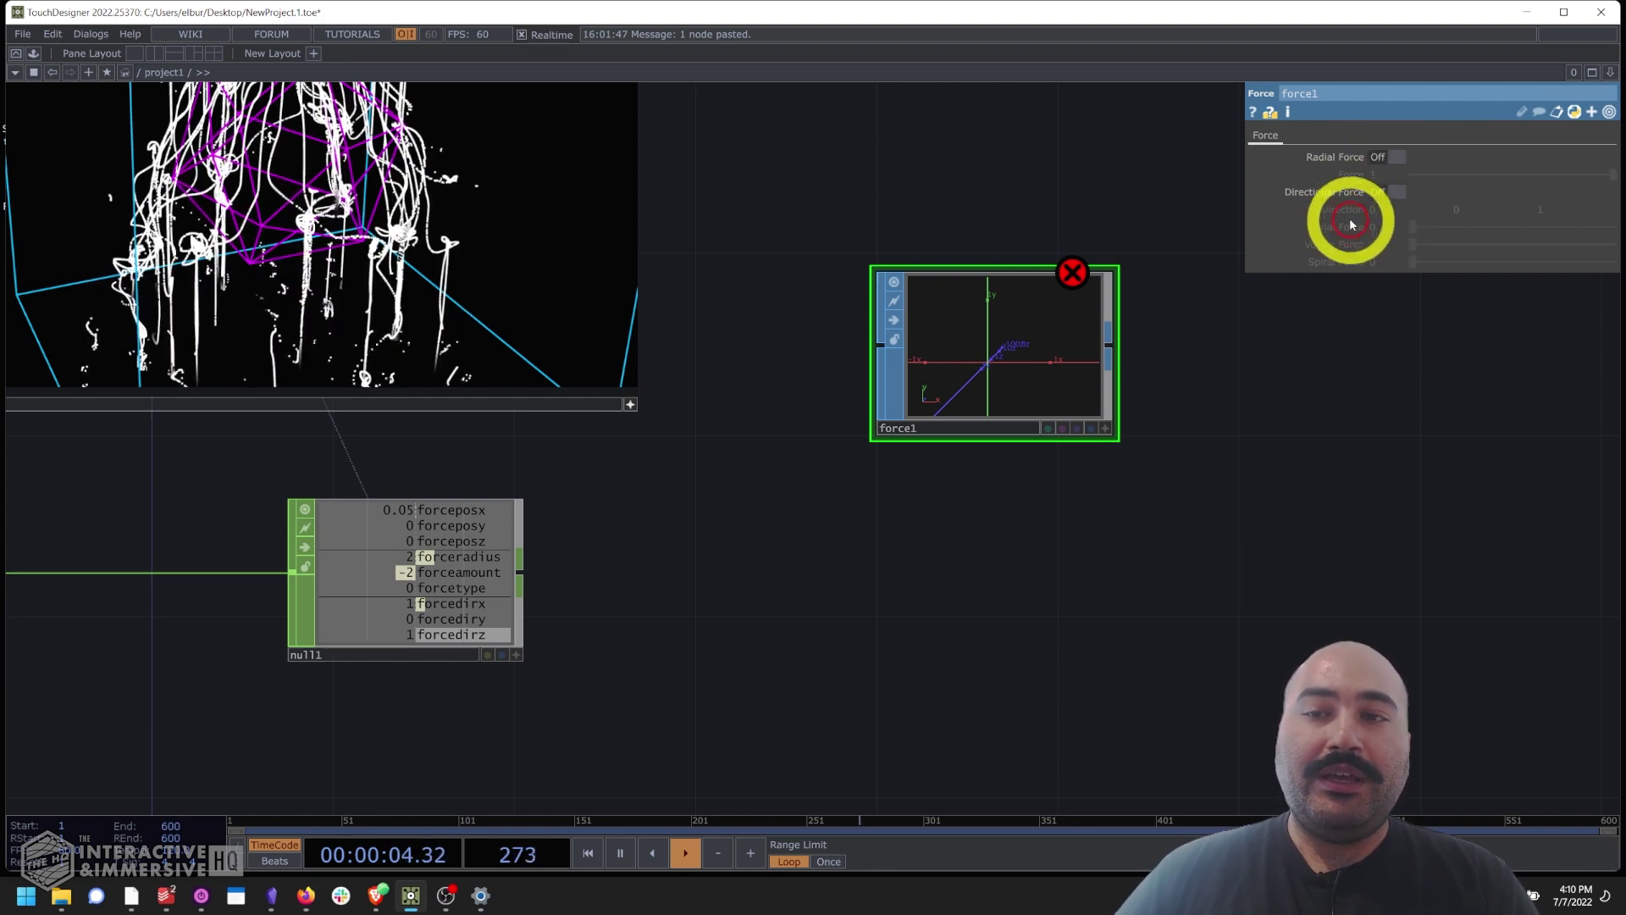
left_click(1387, 193)
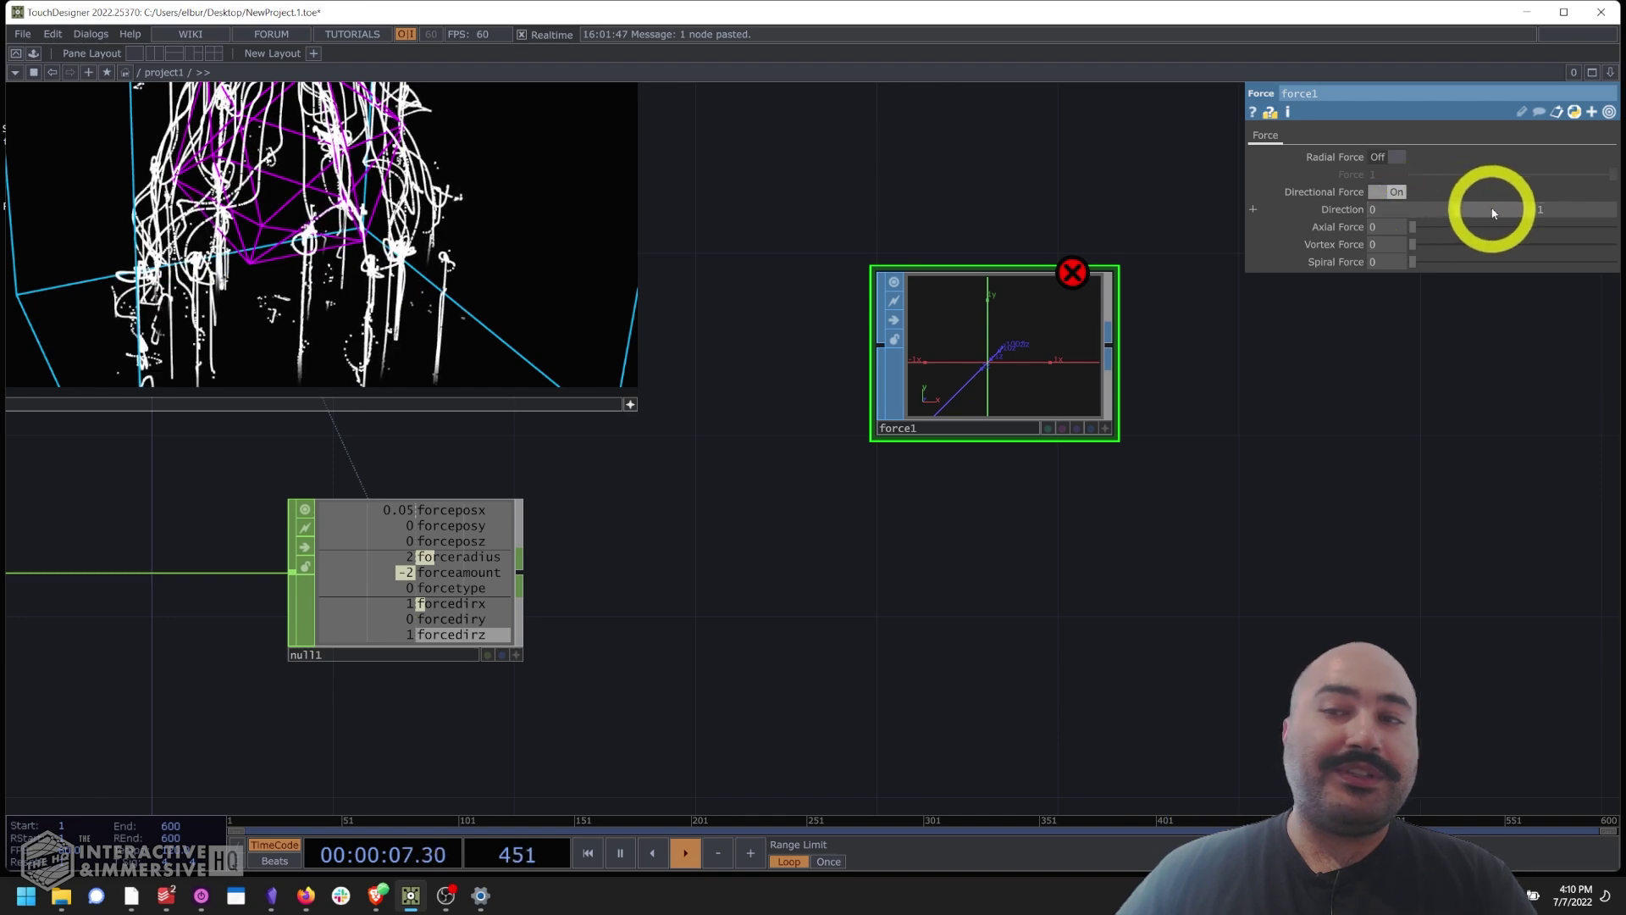
left_click(1395, 193)
Set forcetype to 3 in constant_extraForce.
left_click_drag(1040, 234, 1387, 343)
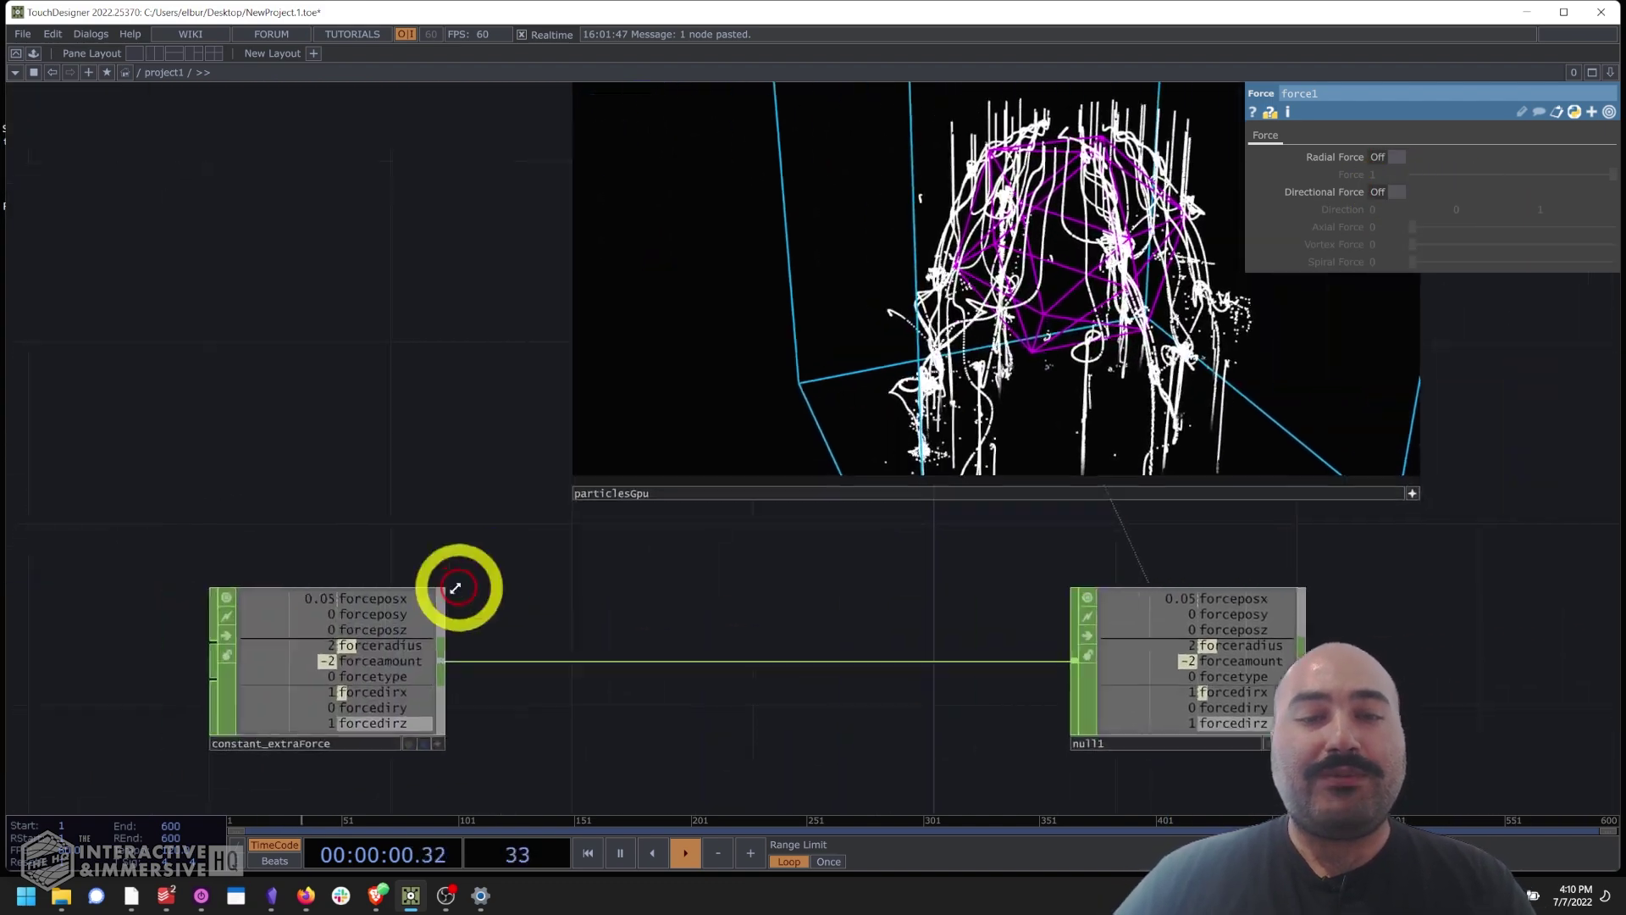
left_click(458, 586)
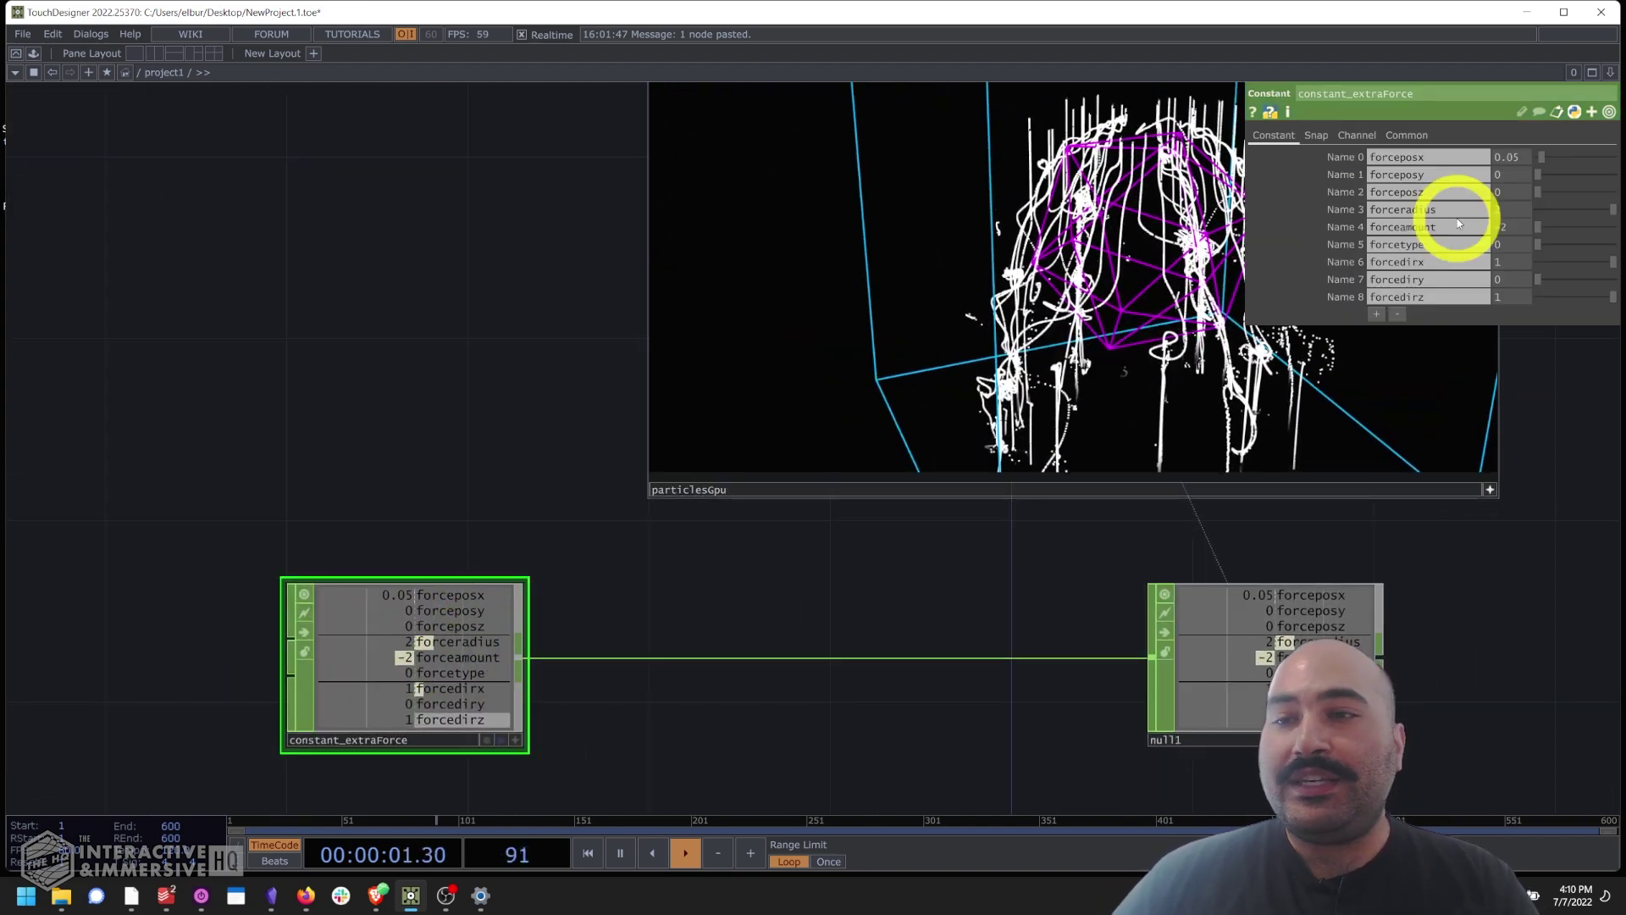
left_click_drag(1557, 476, 1376, 608)
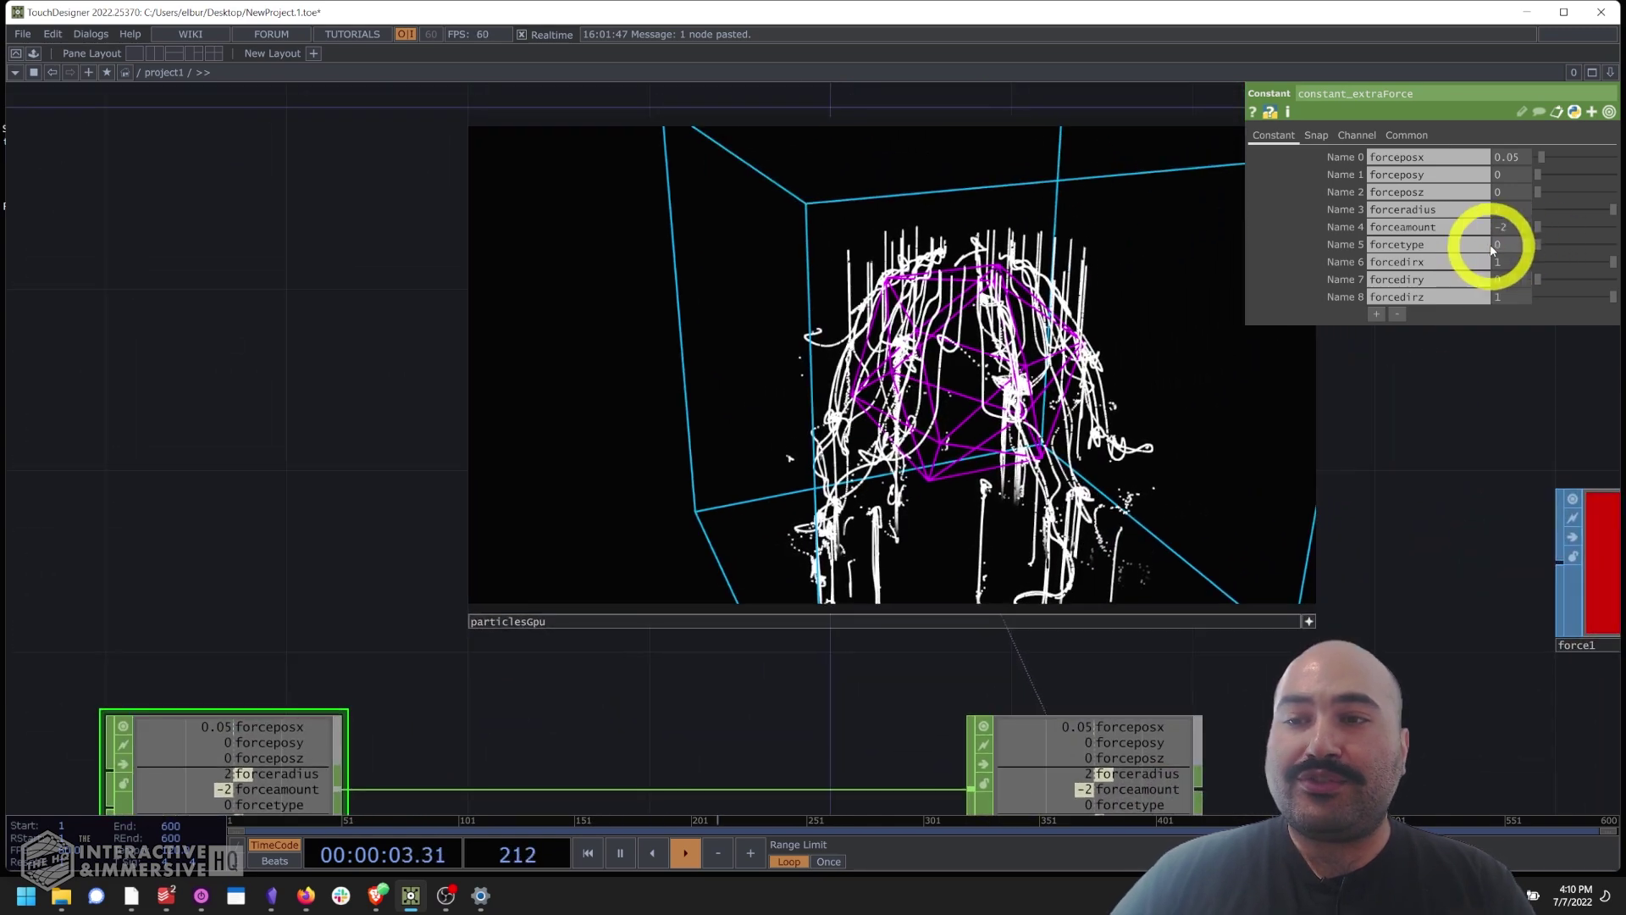
left_click(1514, 247)
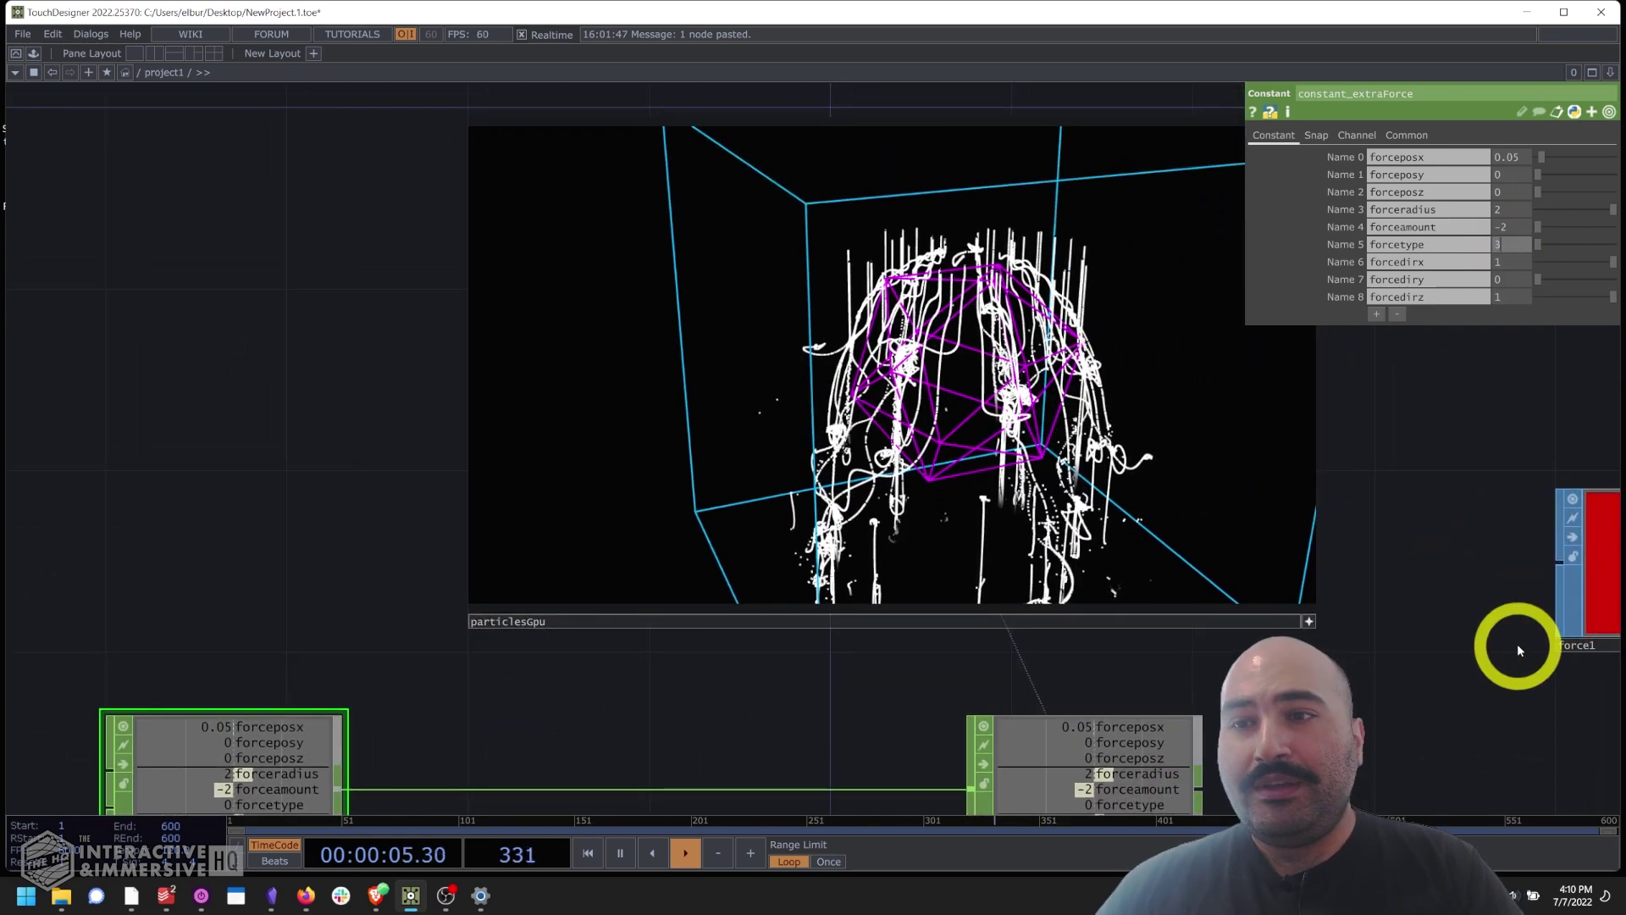
key("Return")
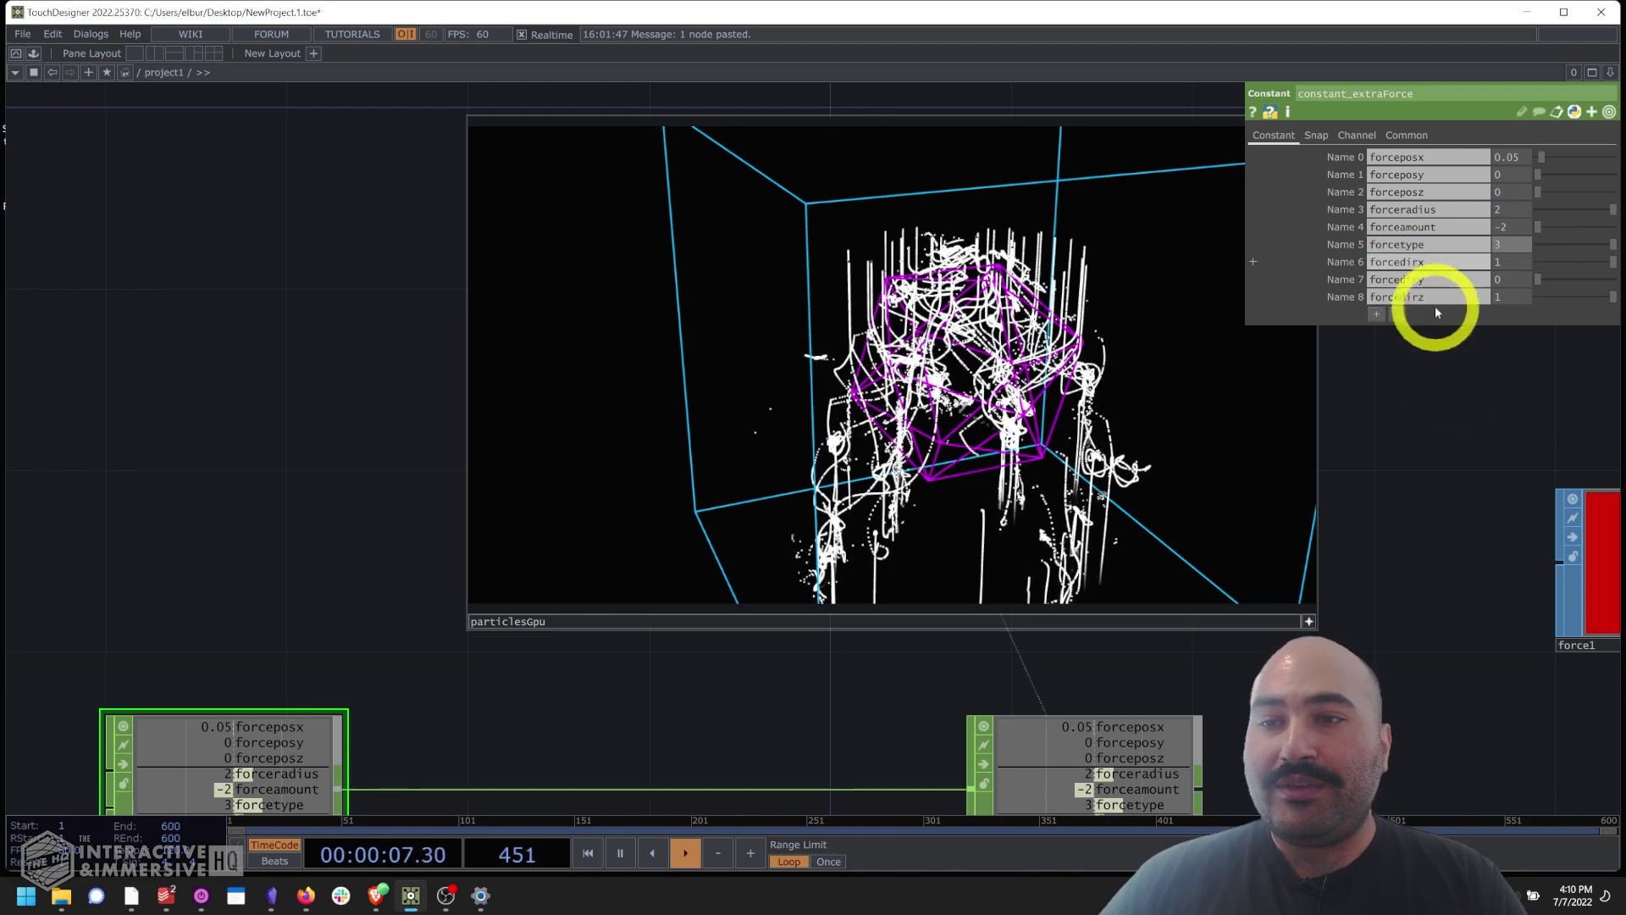
Enter the particlesGpu component to inspect its internal network and return to project1.
left_click(1270, 623)
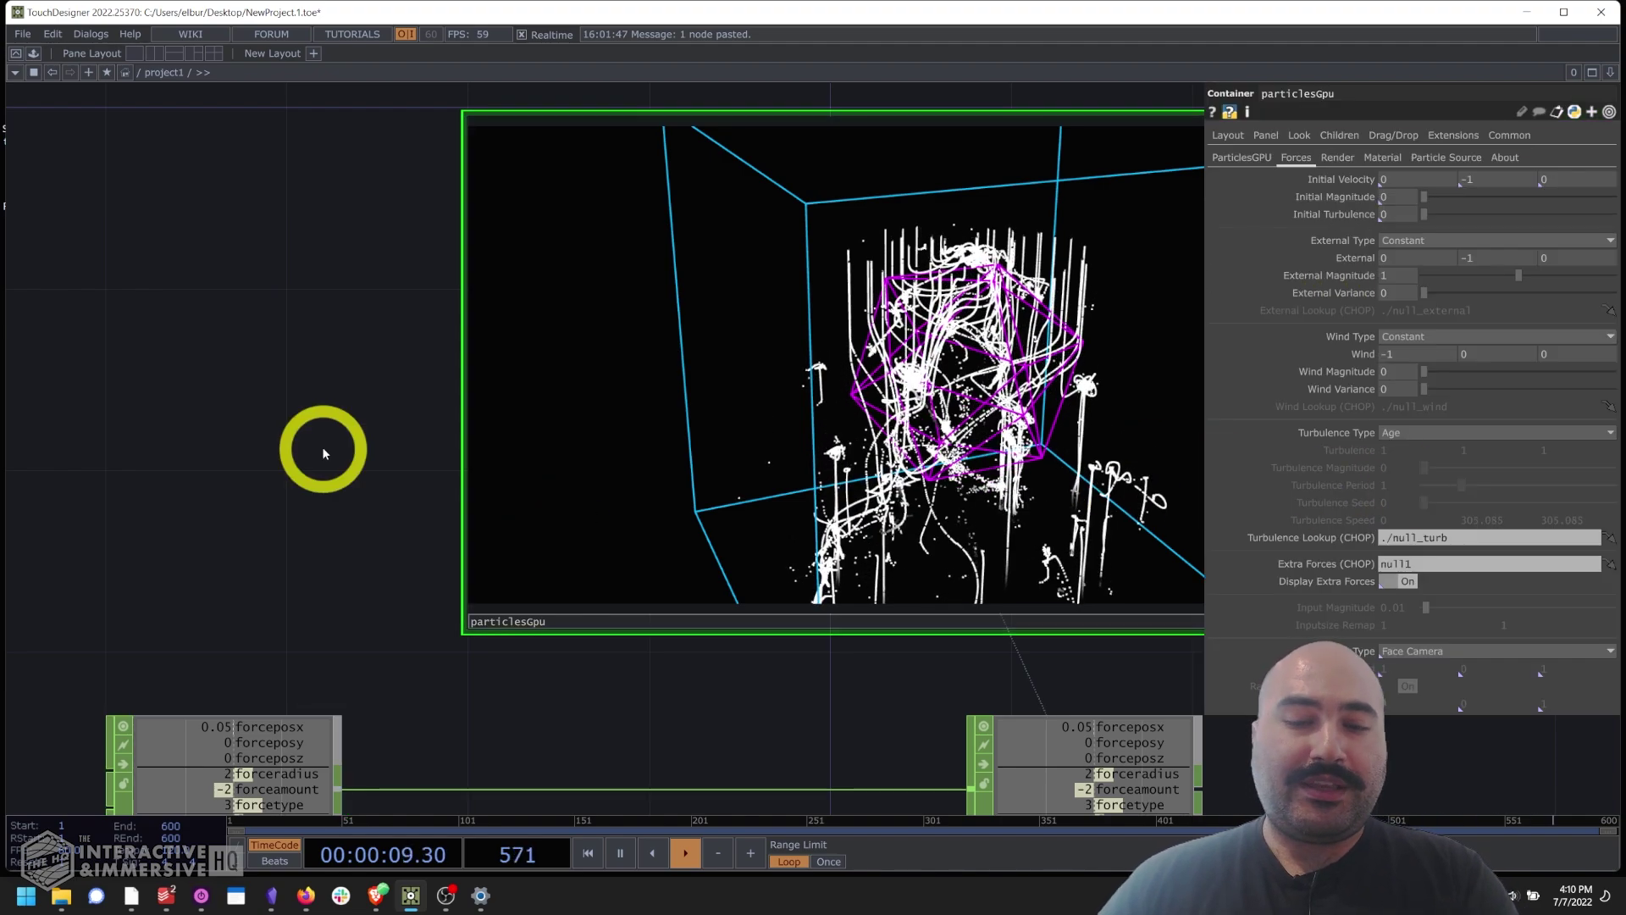
key("i")
key("u")
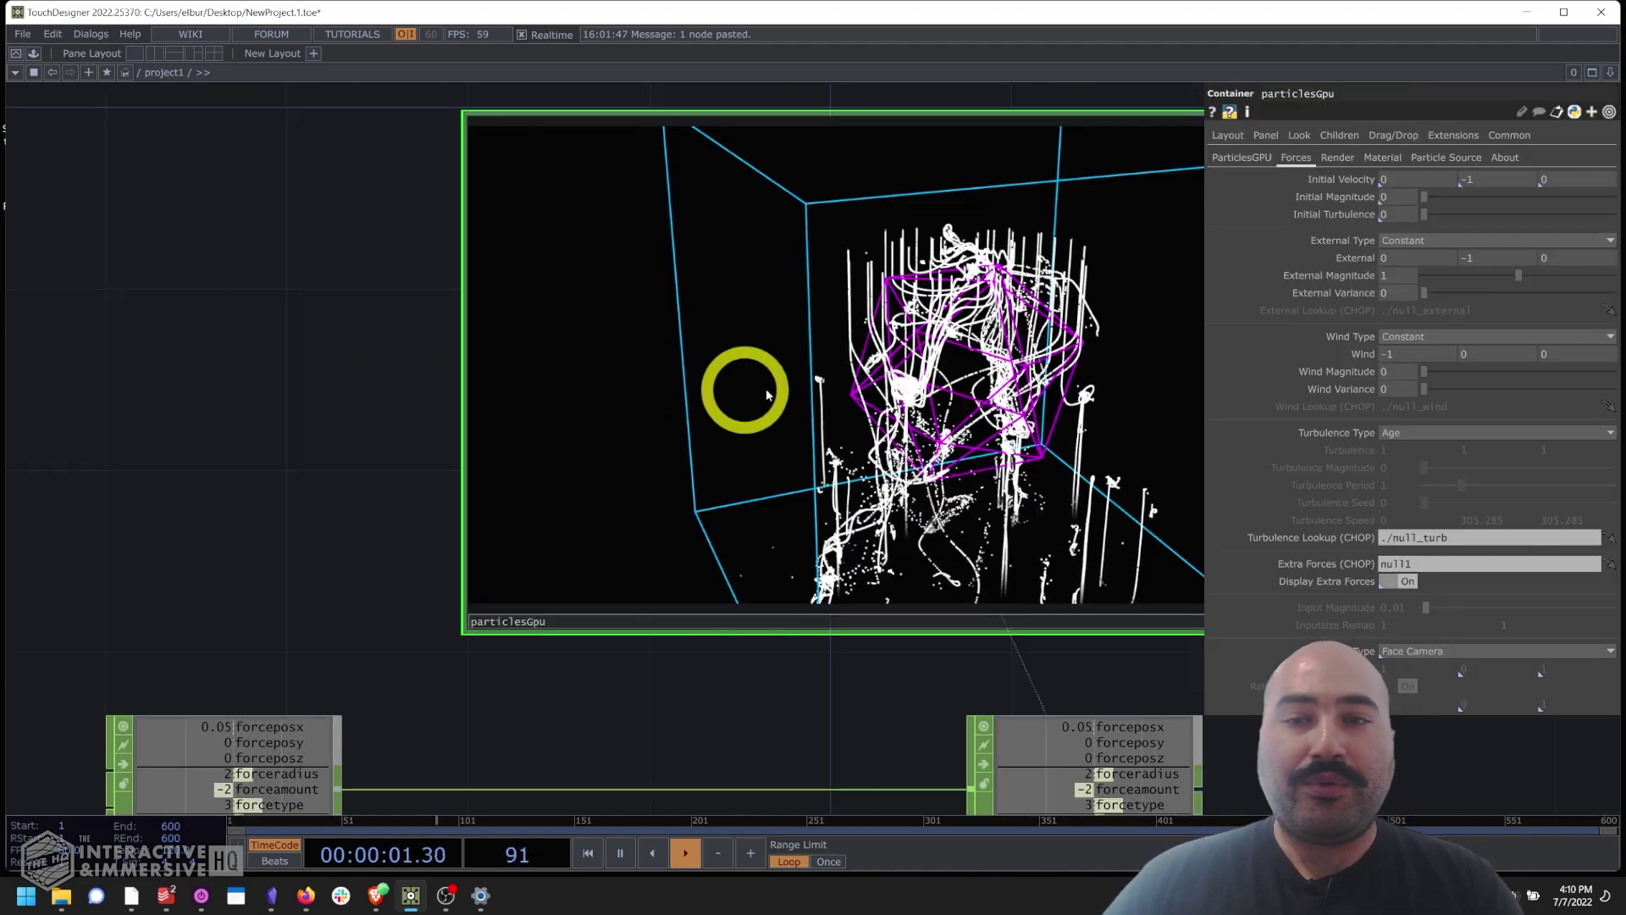
Set forcedirx to 3 and forcediry to 5 in constant_extraForce.
left_click_drag(602, 690, 430, 653)
left_click(94, 718)
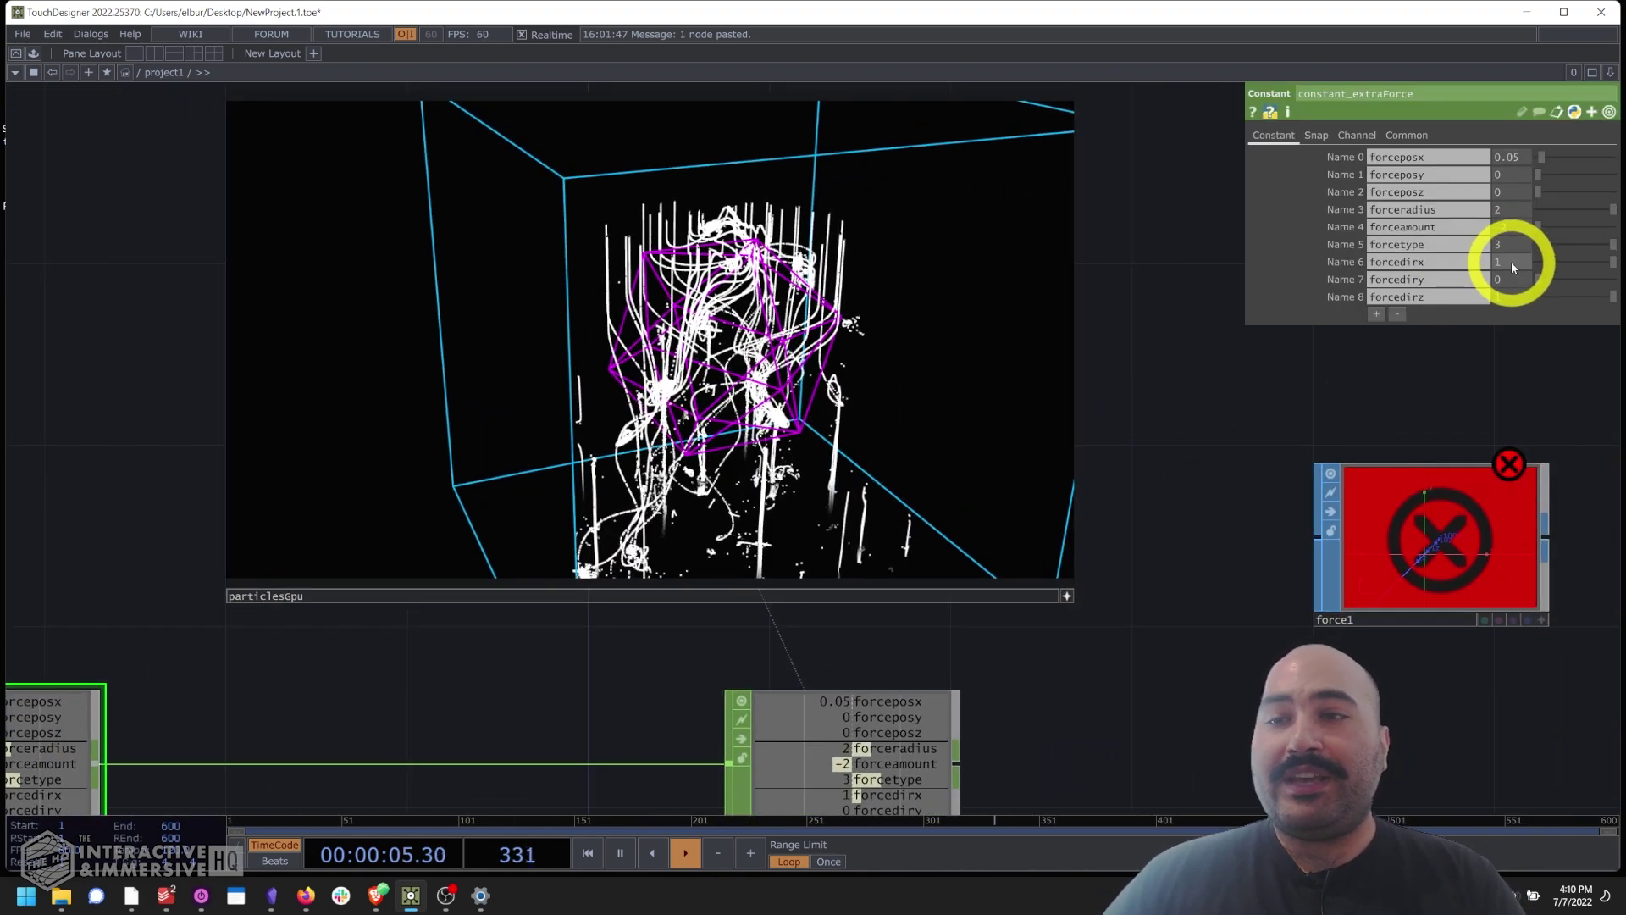
left_click(1512, 267)
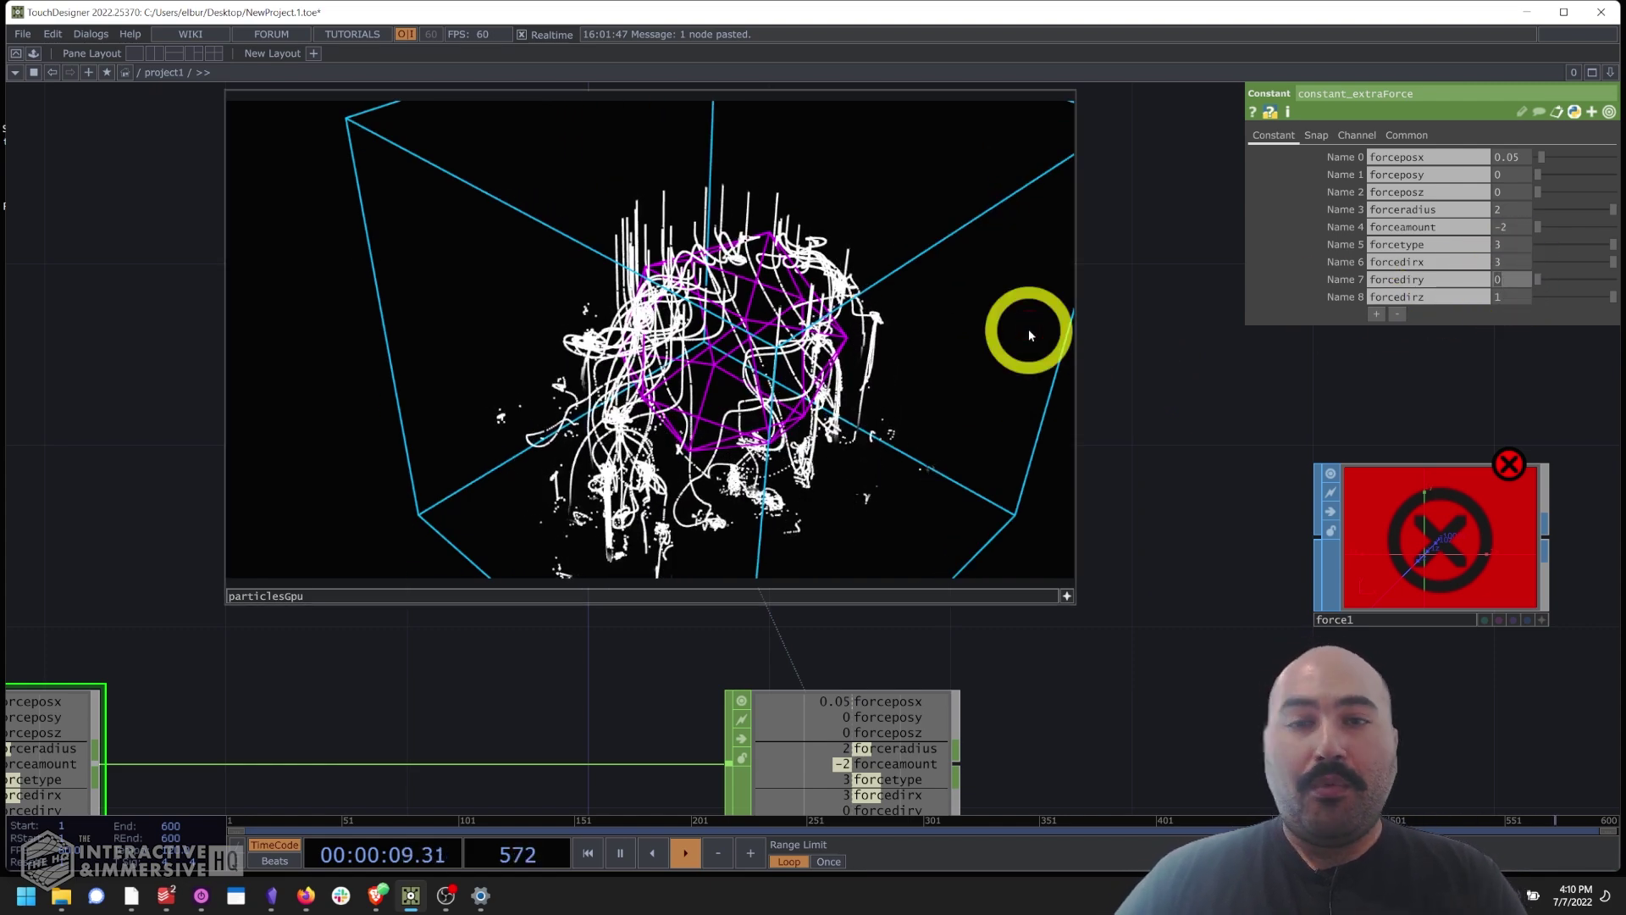
type("5")
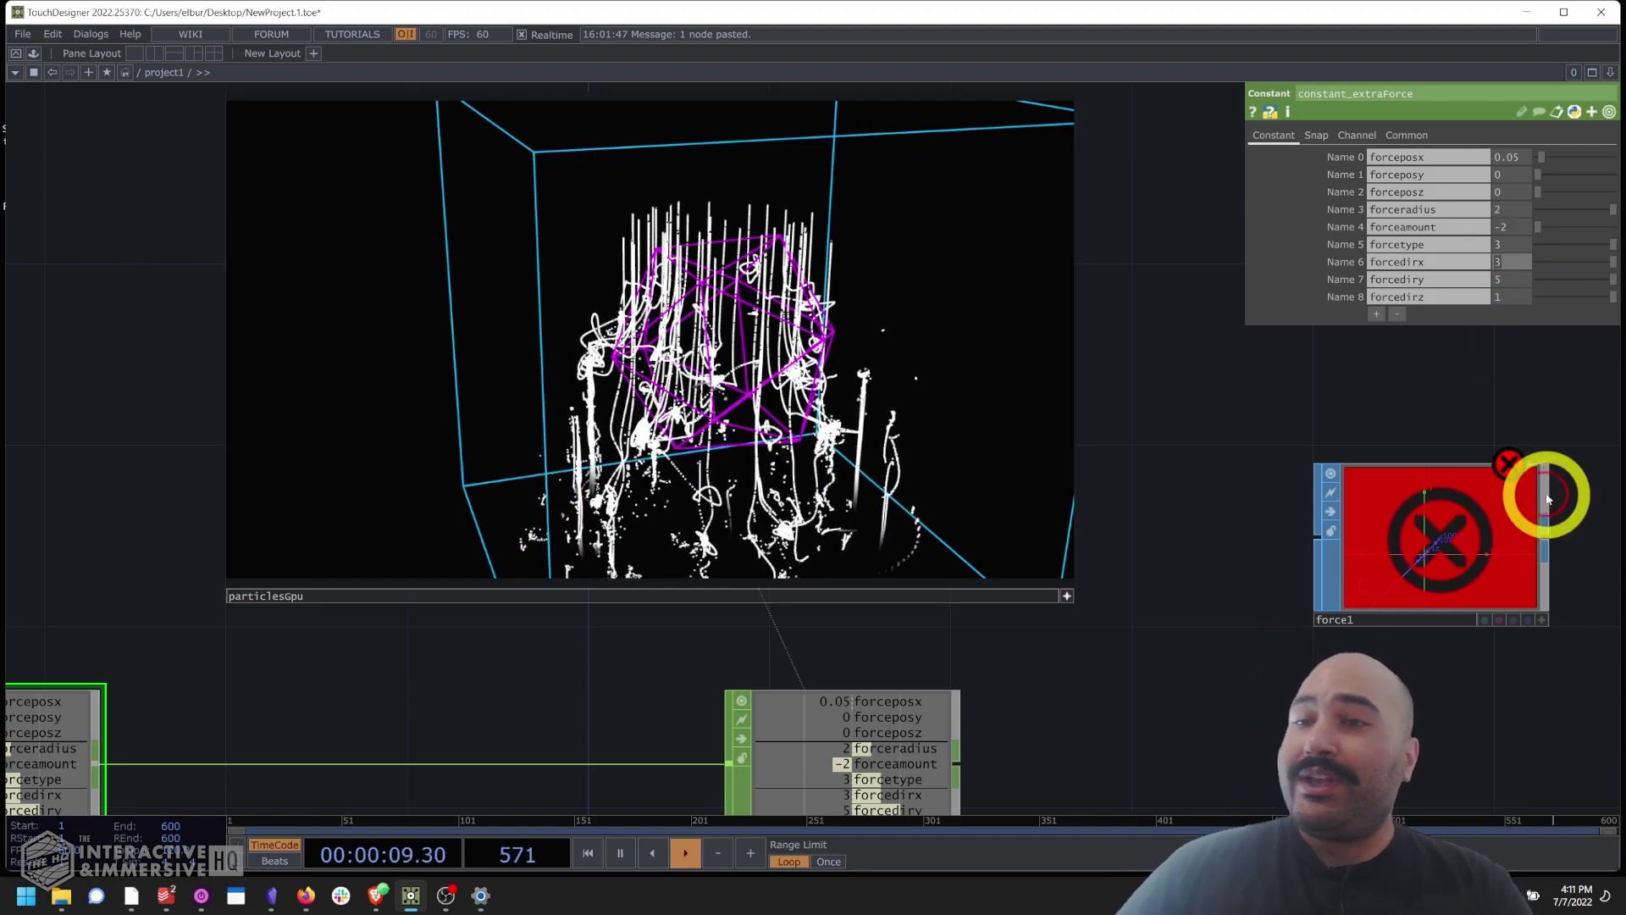
Set forcedirx and forcedirz to 0 in constant_extraForce and orbit around the particles.
type("0")
key("Return")
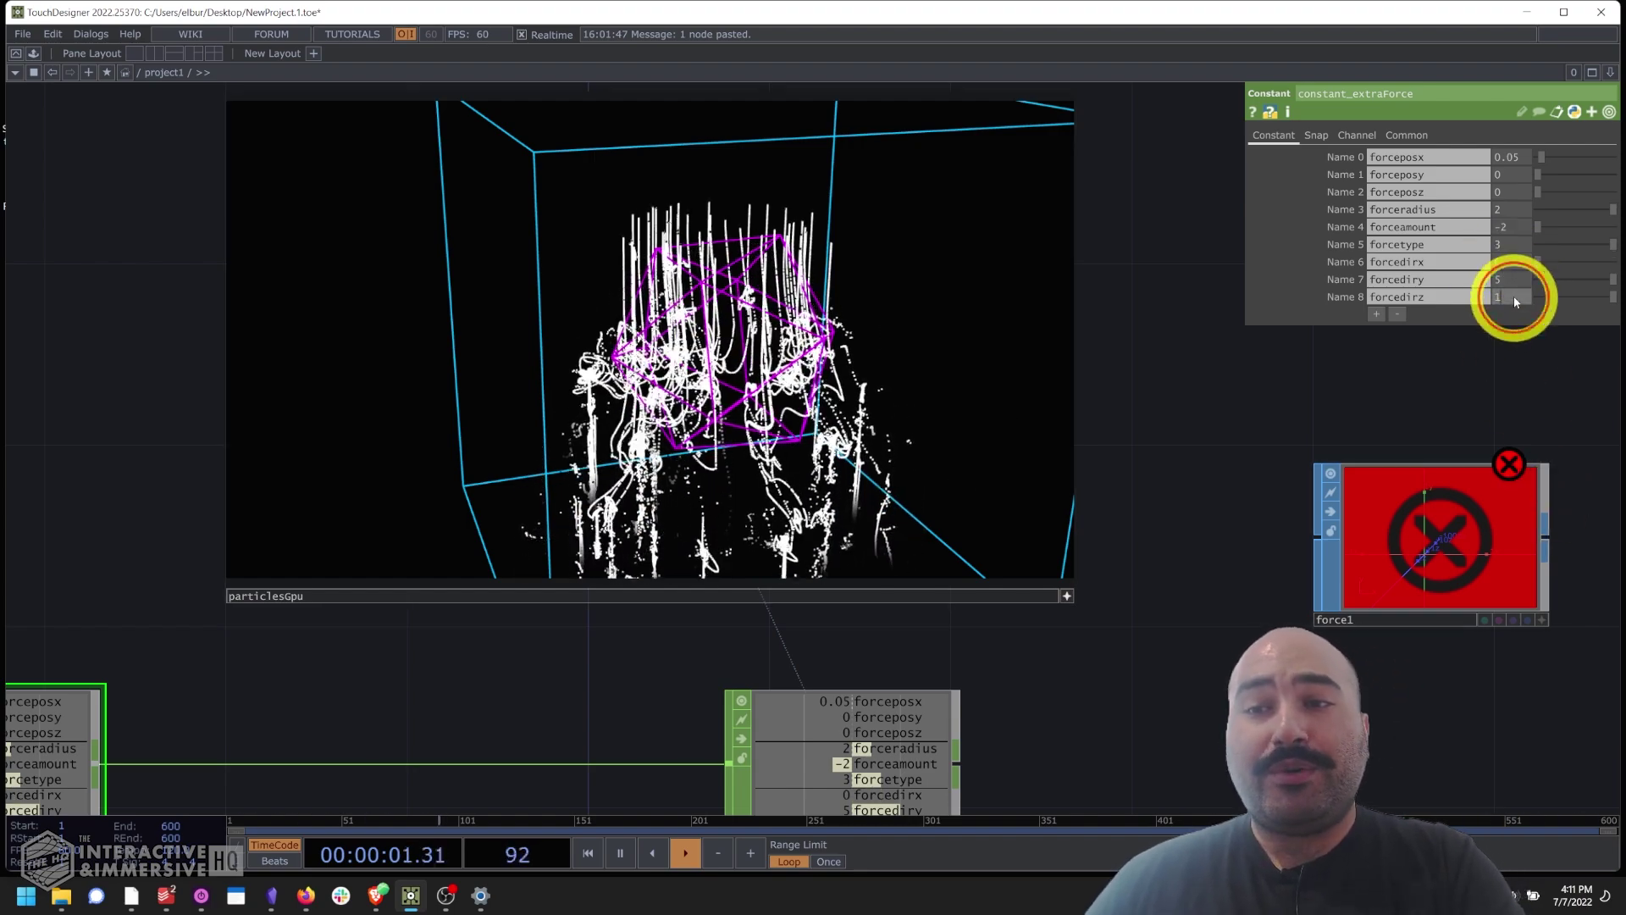
left_click_drag(871, 389, 839, 439)
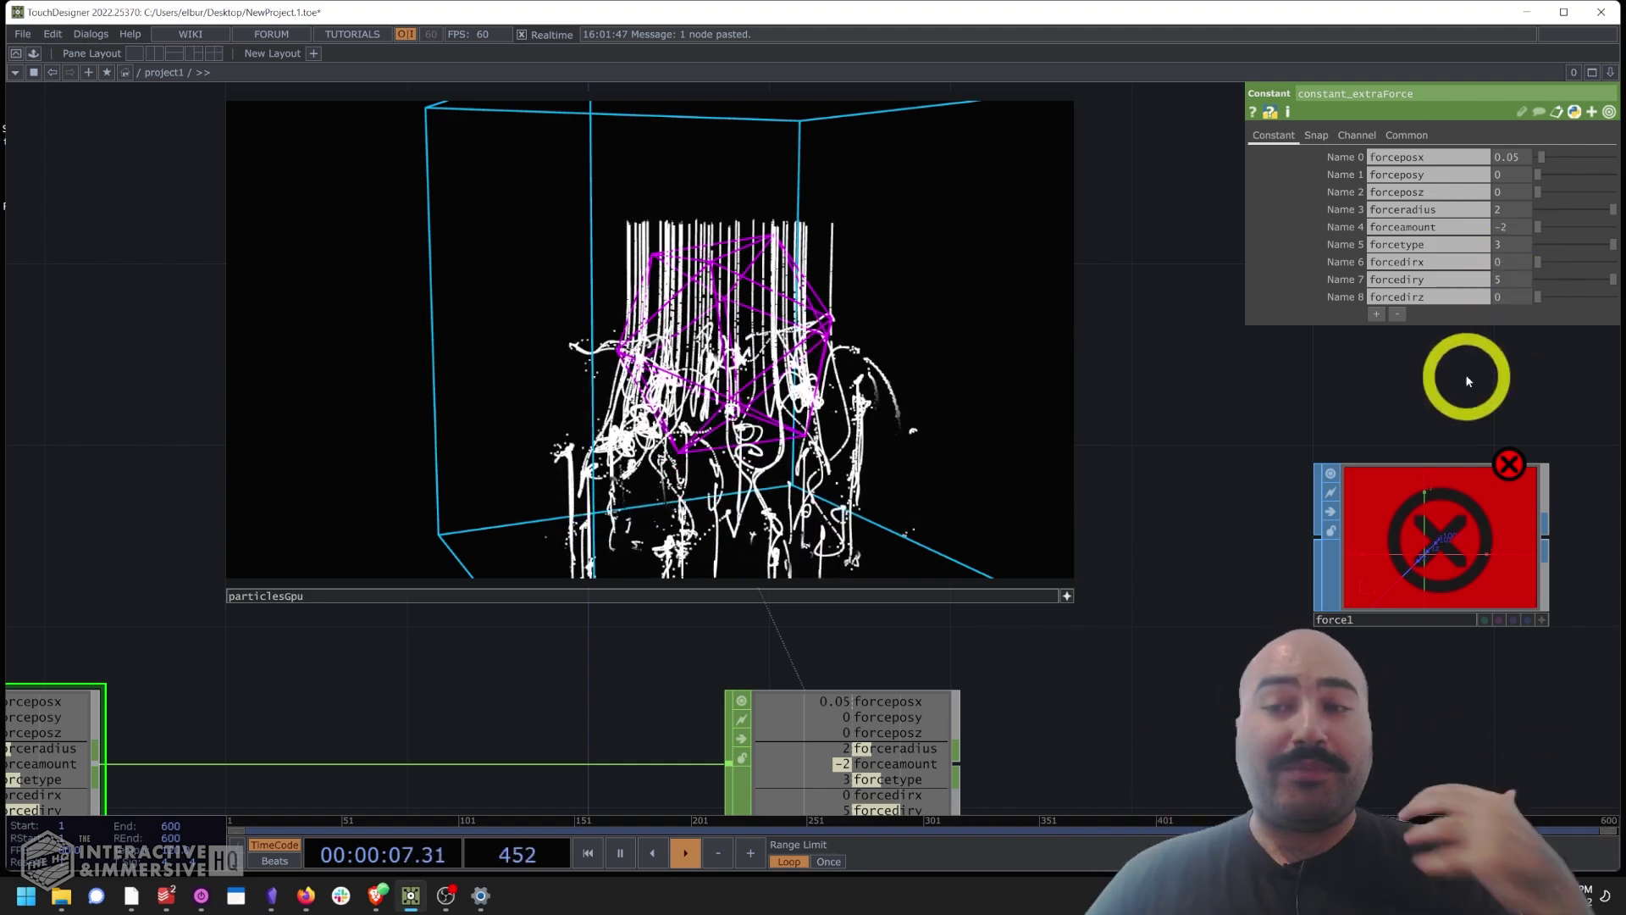
Delete the force1 operator from the network.
scroll(1224, 424, "down", 5)
right_click_drag(1221, 397, 1475, 613)
key("Delete")
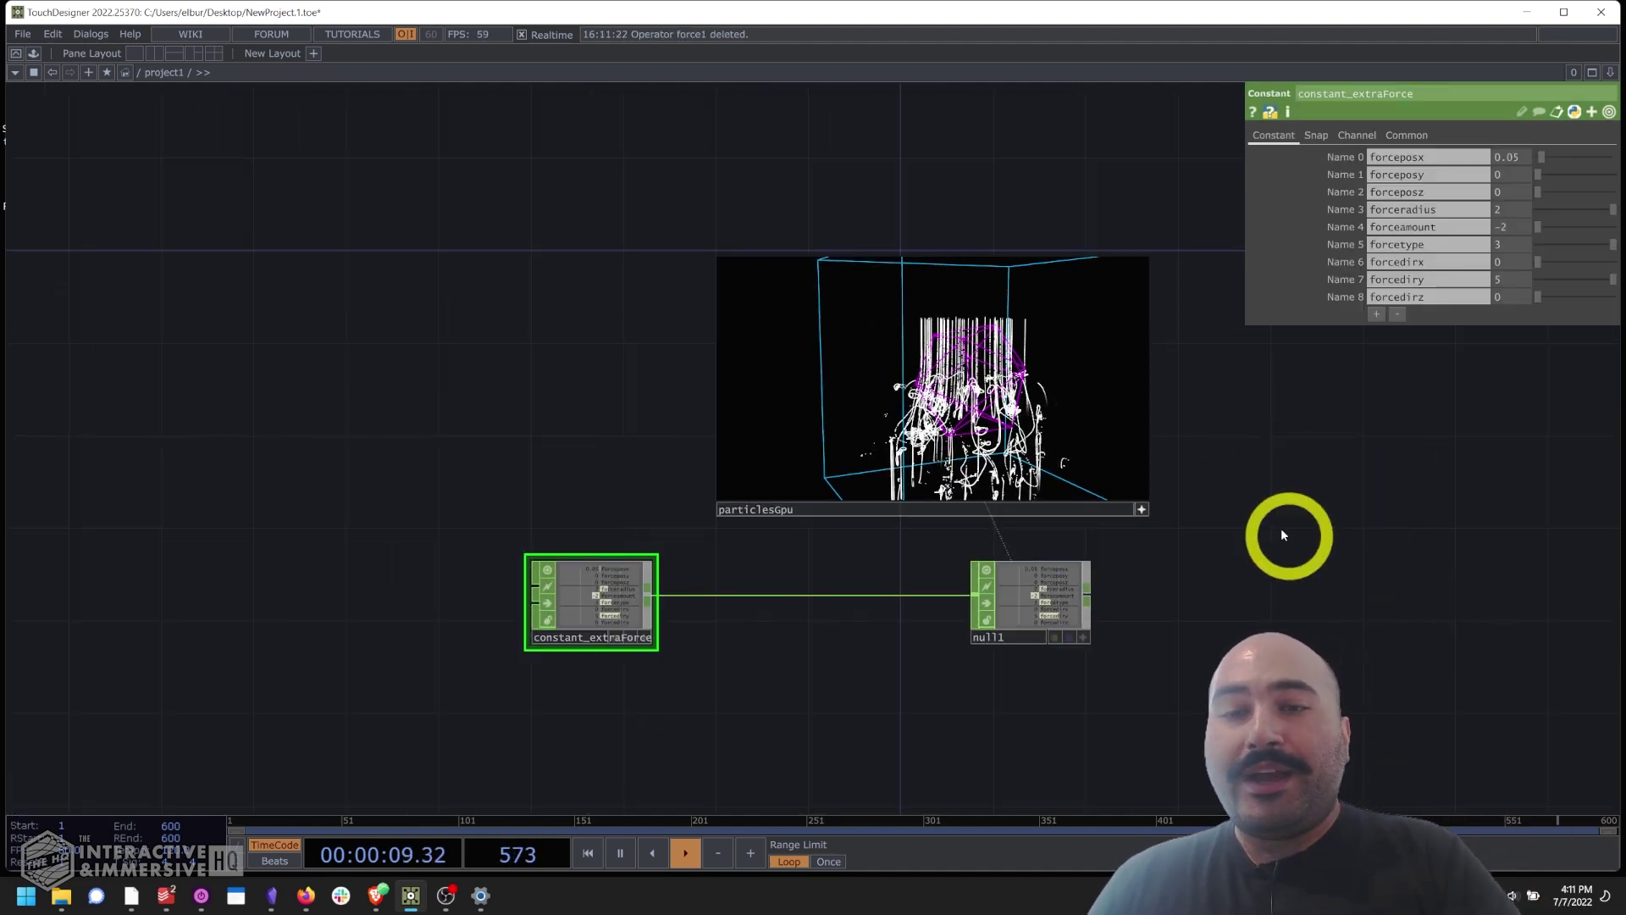
Review the particlesGpu and constant_extraForce parameters and orbit around the particles to examine the spiral force.
left_click(935, 332)
left_click_drag(957, 177, 830, 236)
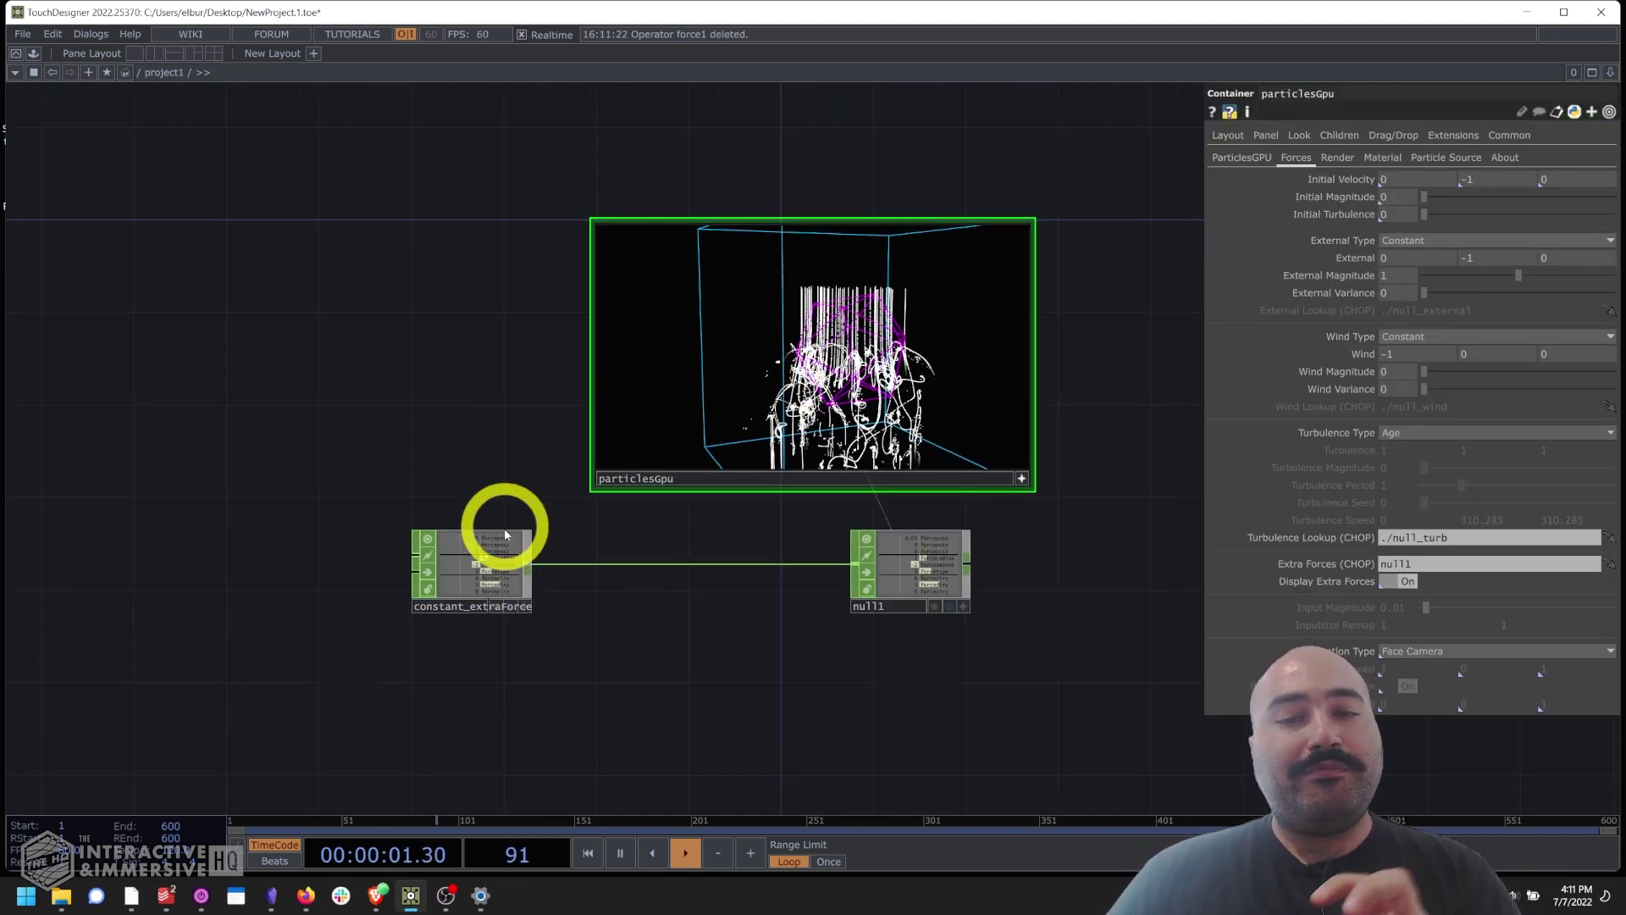
left_click(501, 542)
scroll(945, 368, "up", 5)
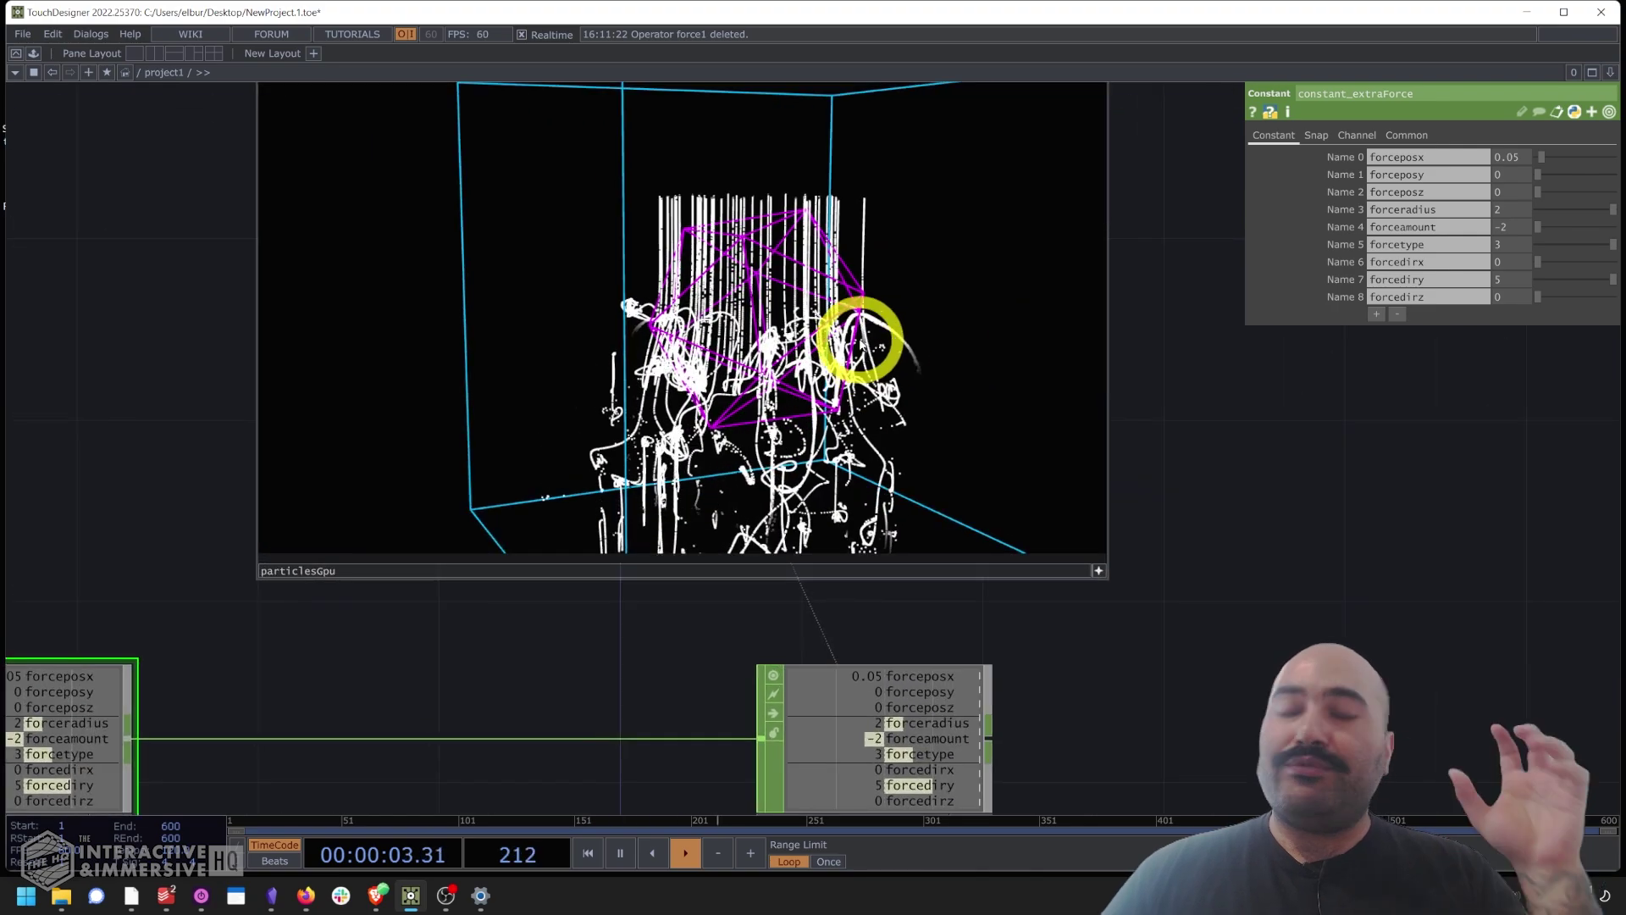
left_click_drag(866, 321, 909, 379)
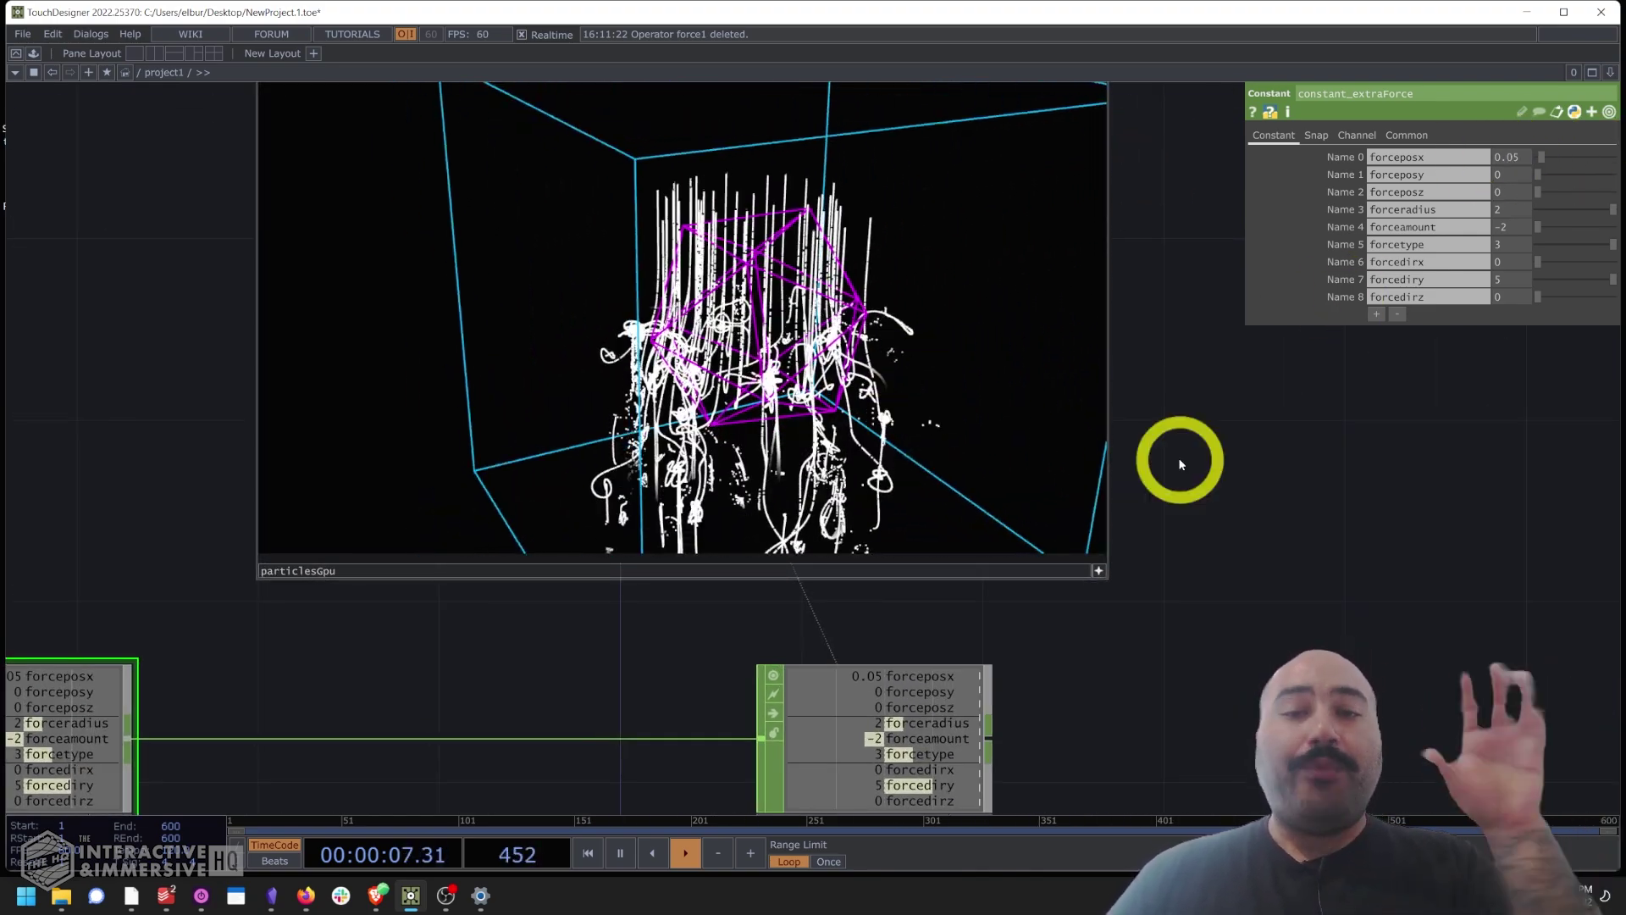
Move constant_extraForce further away from null1 to widen the gap between them.
scroll(1198, 537, "down", 4)
left_click_drag(807, 576, 880, 407)
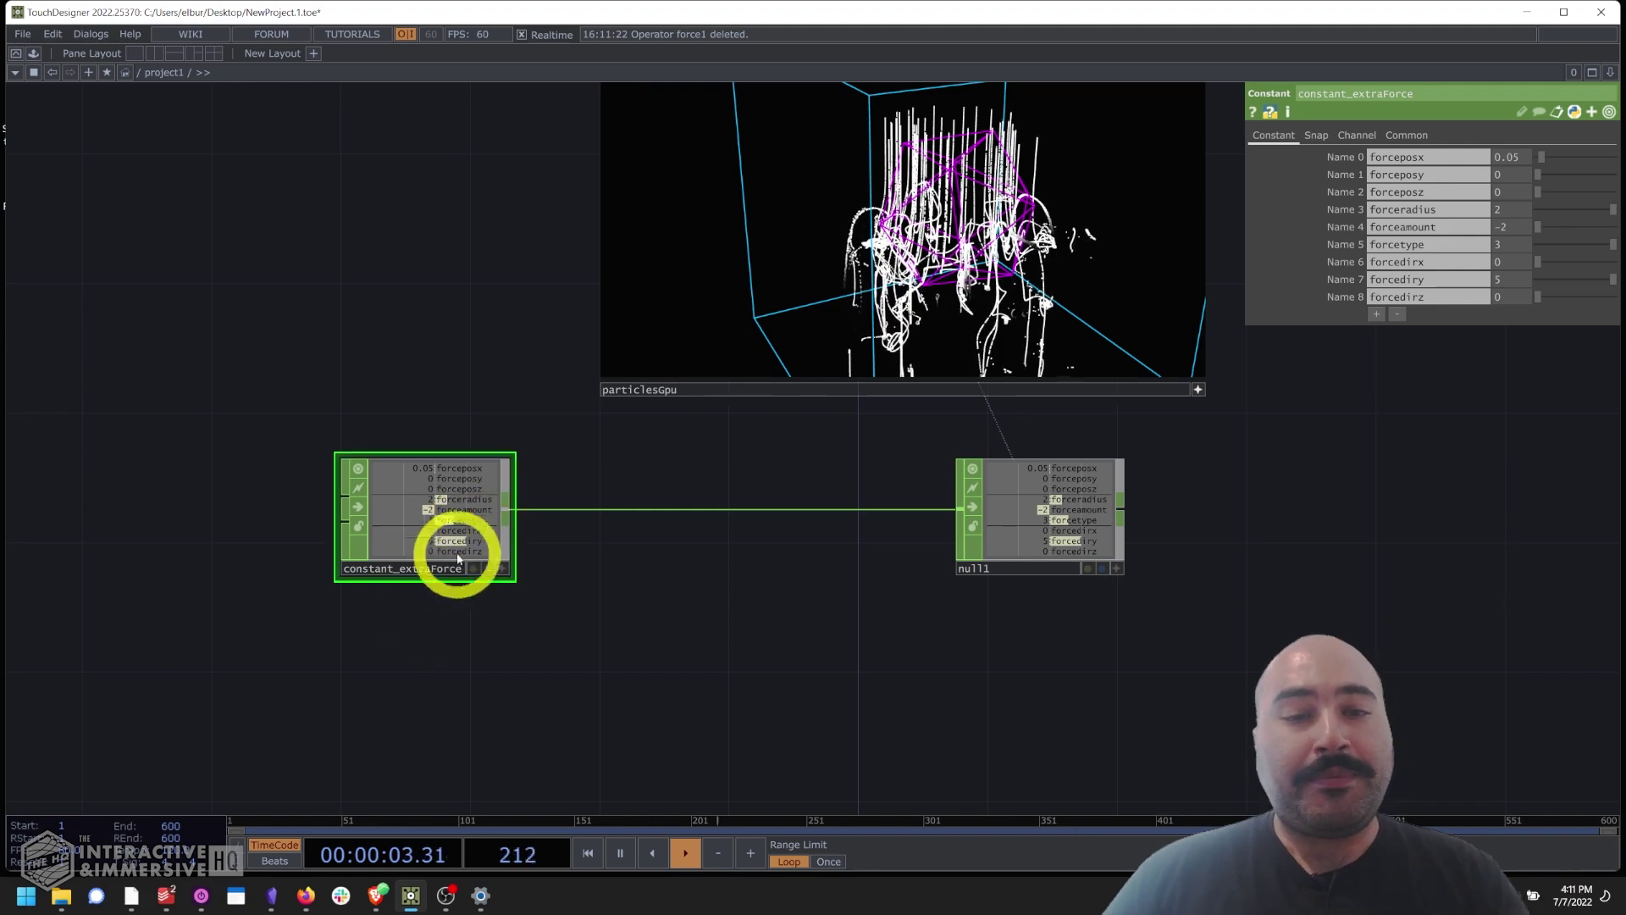
left_click_drag(450, 519, 313, 516)
left_click_drag(570, 529, 496, 594)
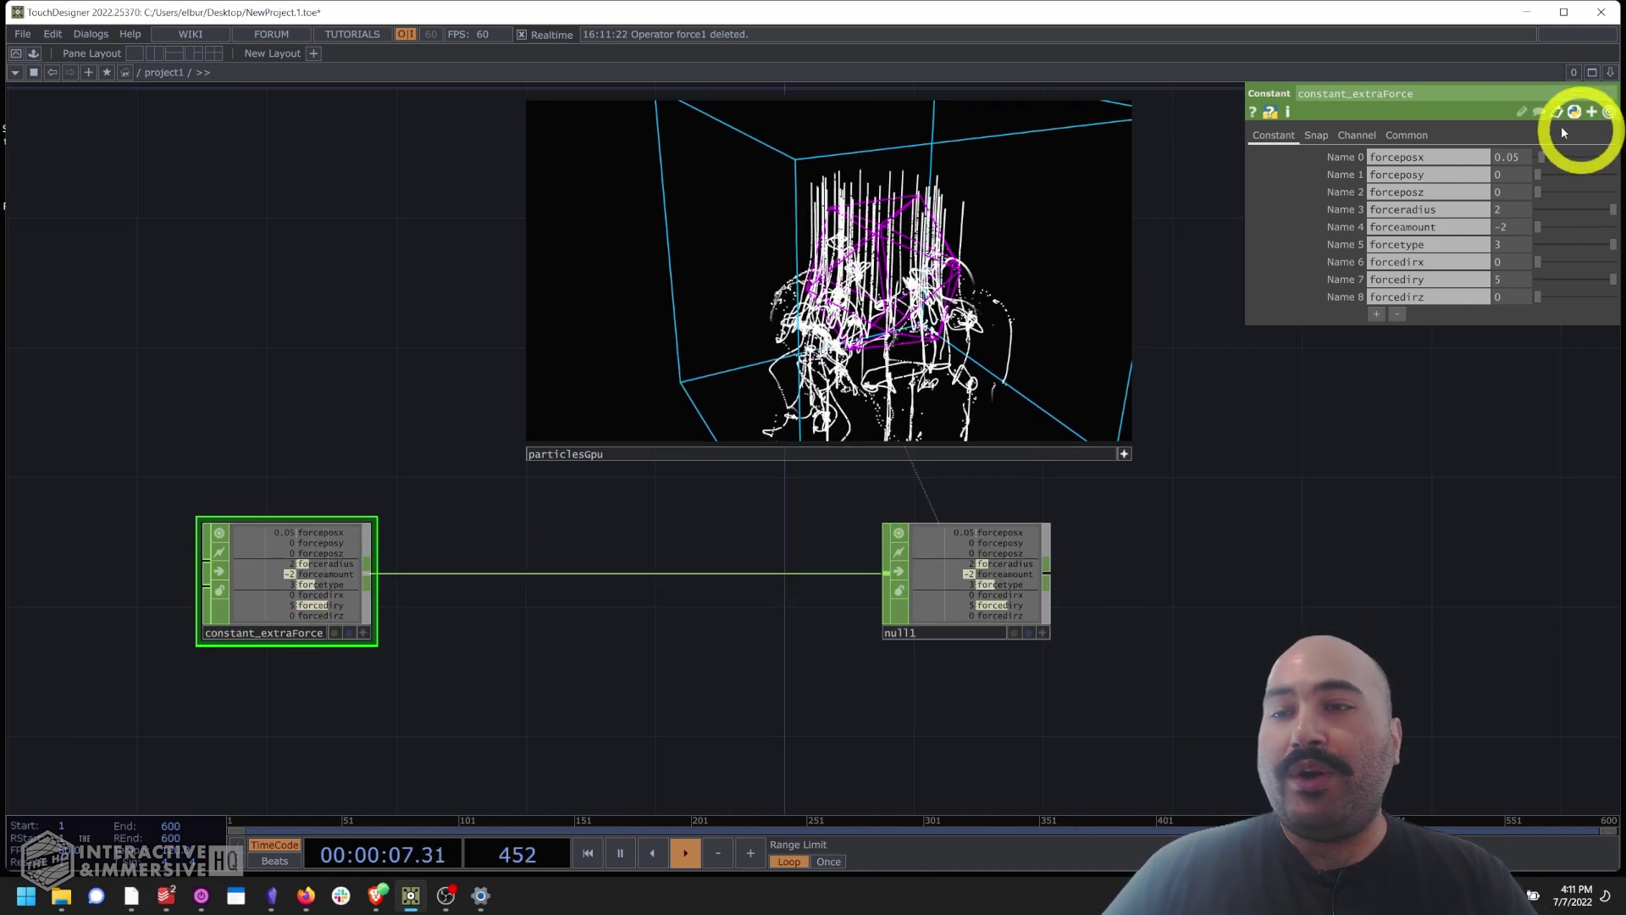
Enter particlesGpu to read the Extra Forces definition and its force types, and return to project1.
right_click_drag(1194, 498, 1084, 420)
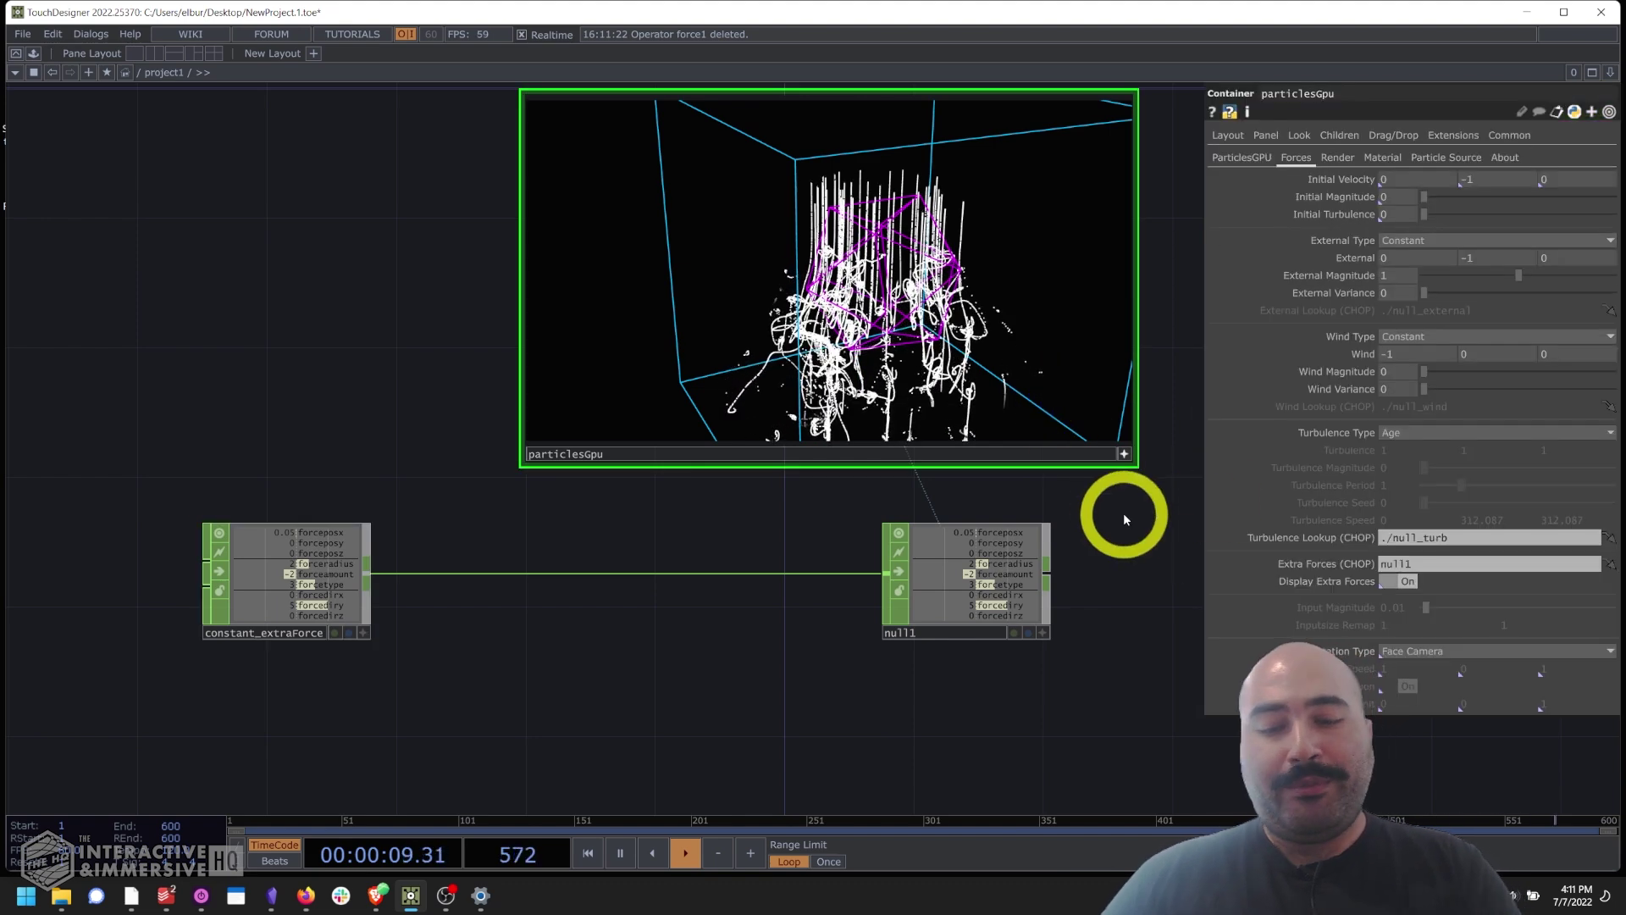
key("i")
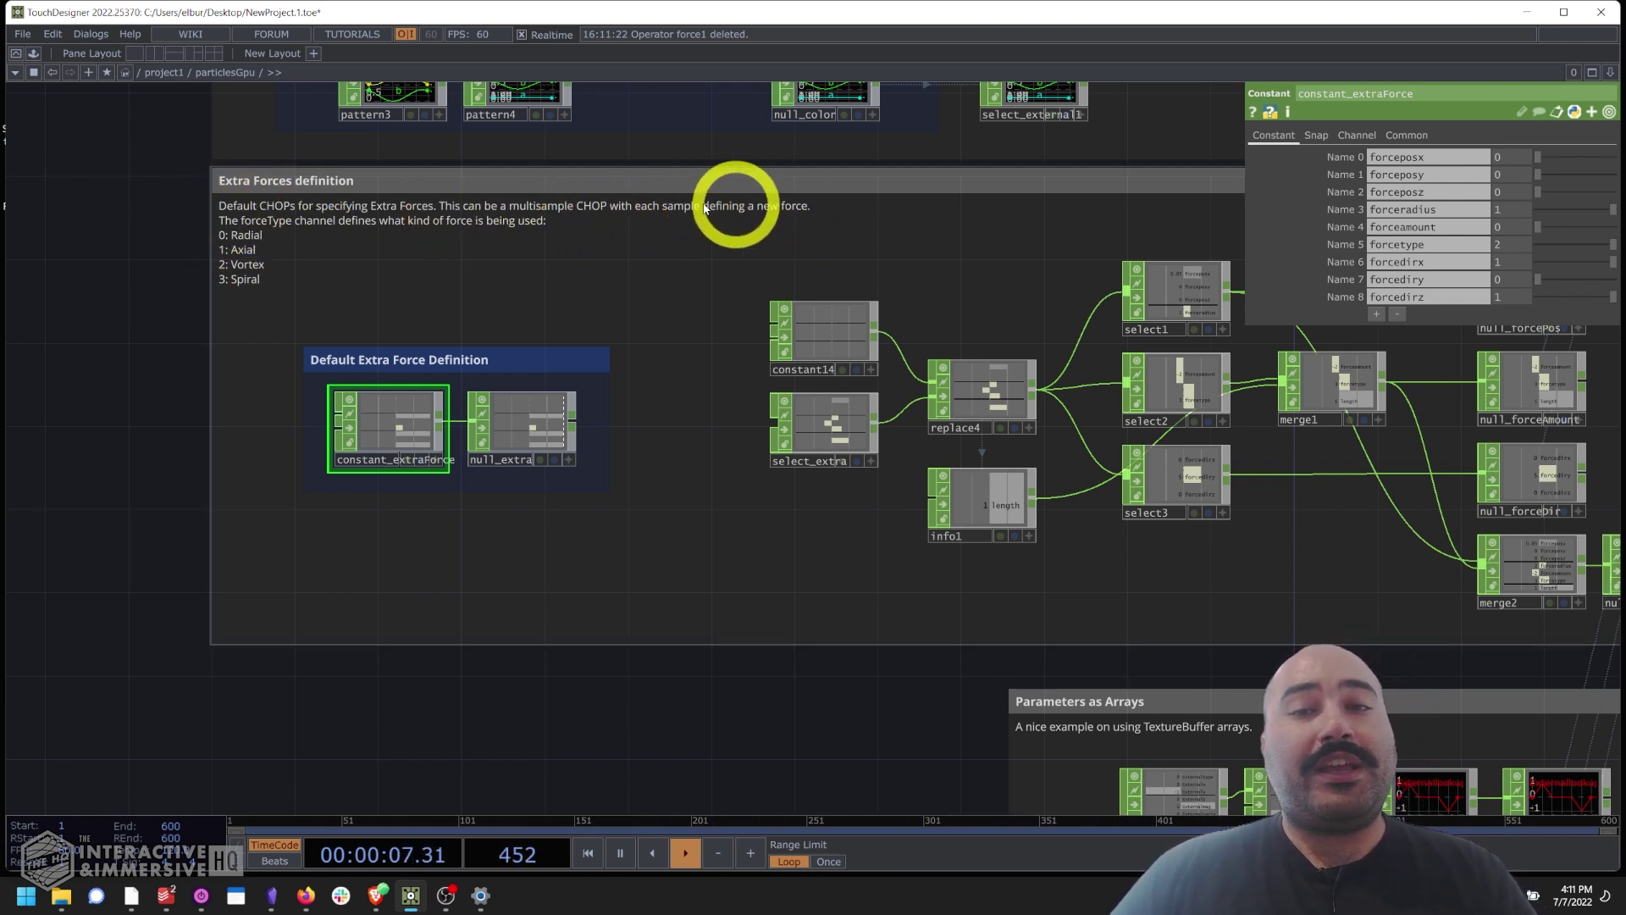
key("u")
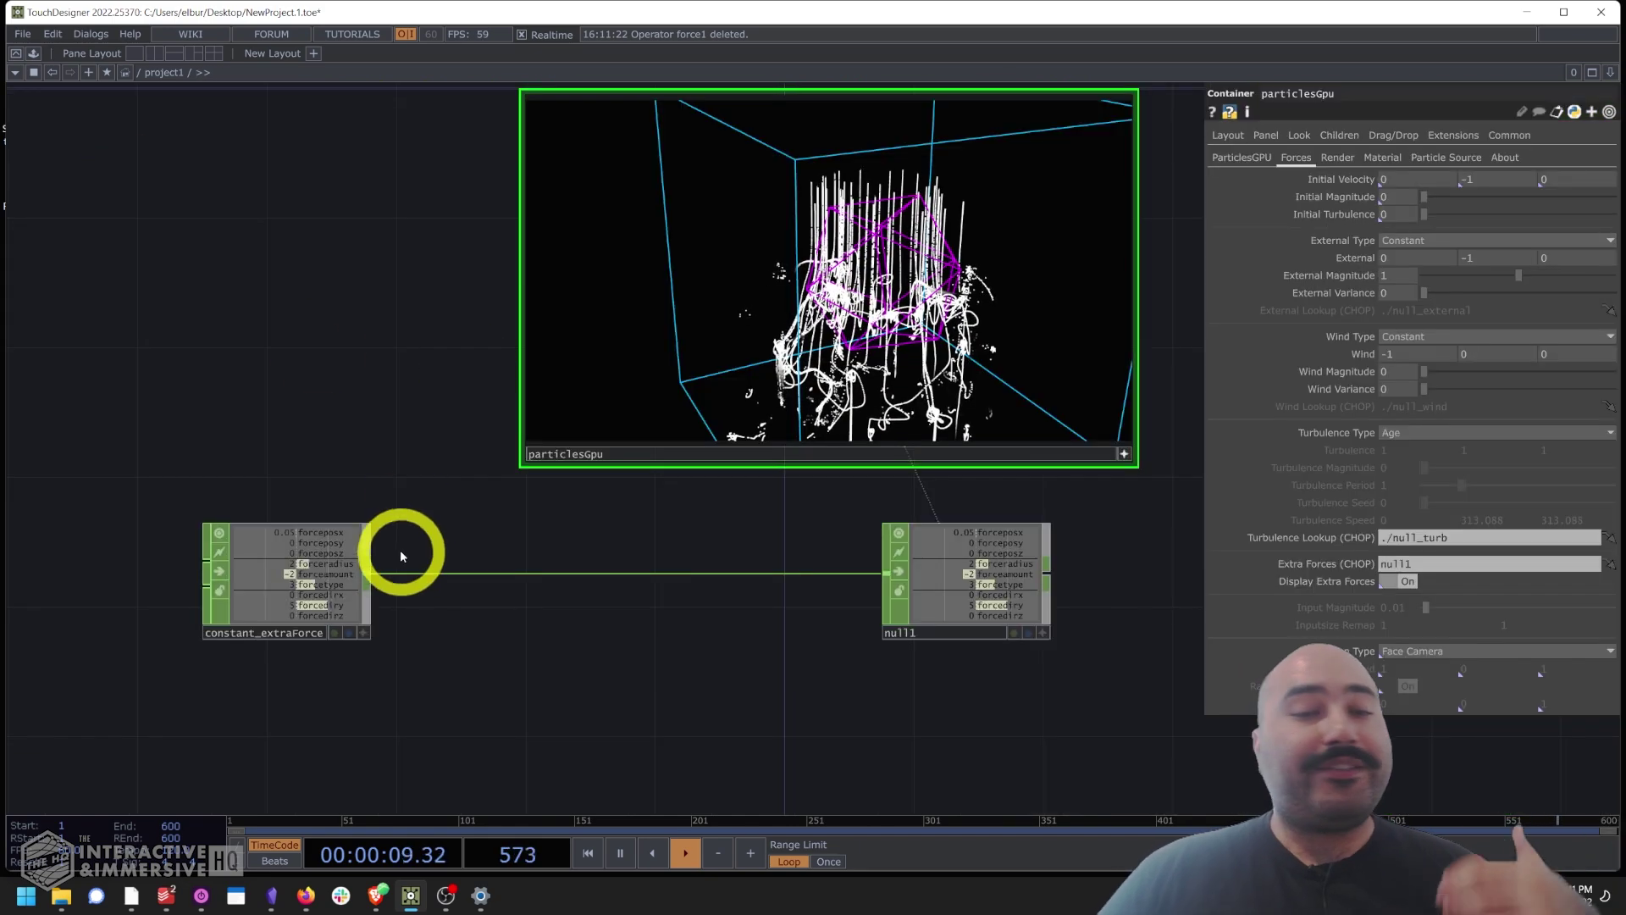
Make two copies of constant_extraForce and place them below the original.
left_click_drag(491, 672, 544, 563)
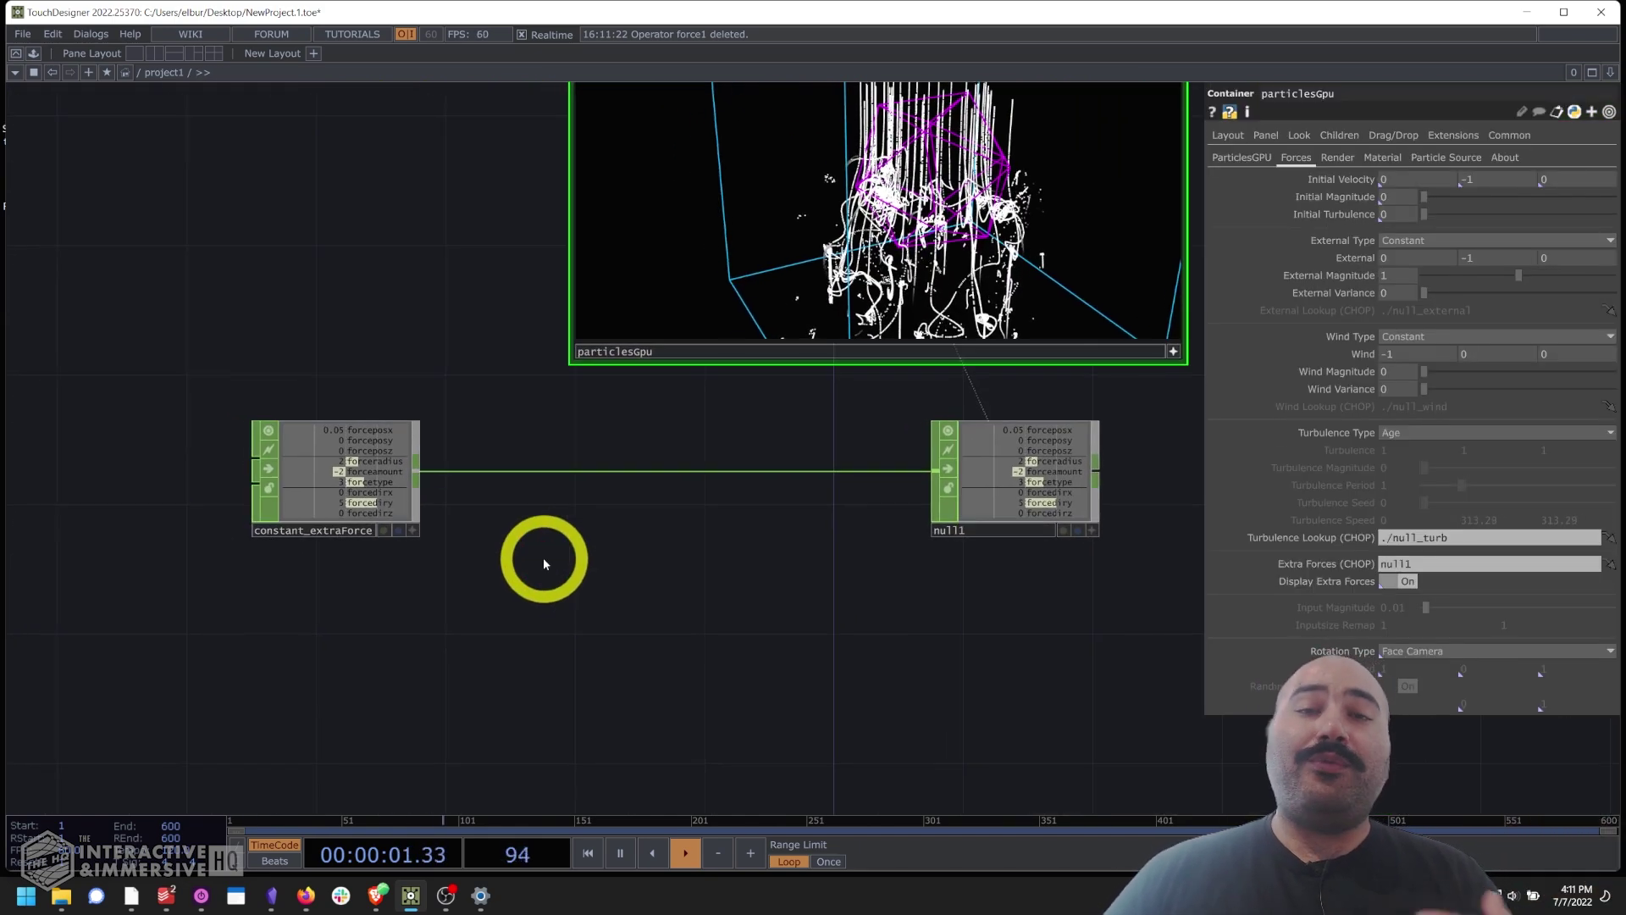
left_click(345, 519)
key("ctrl+c")
key("ctrl+v")
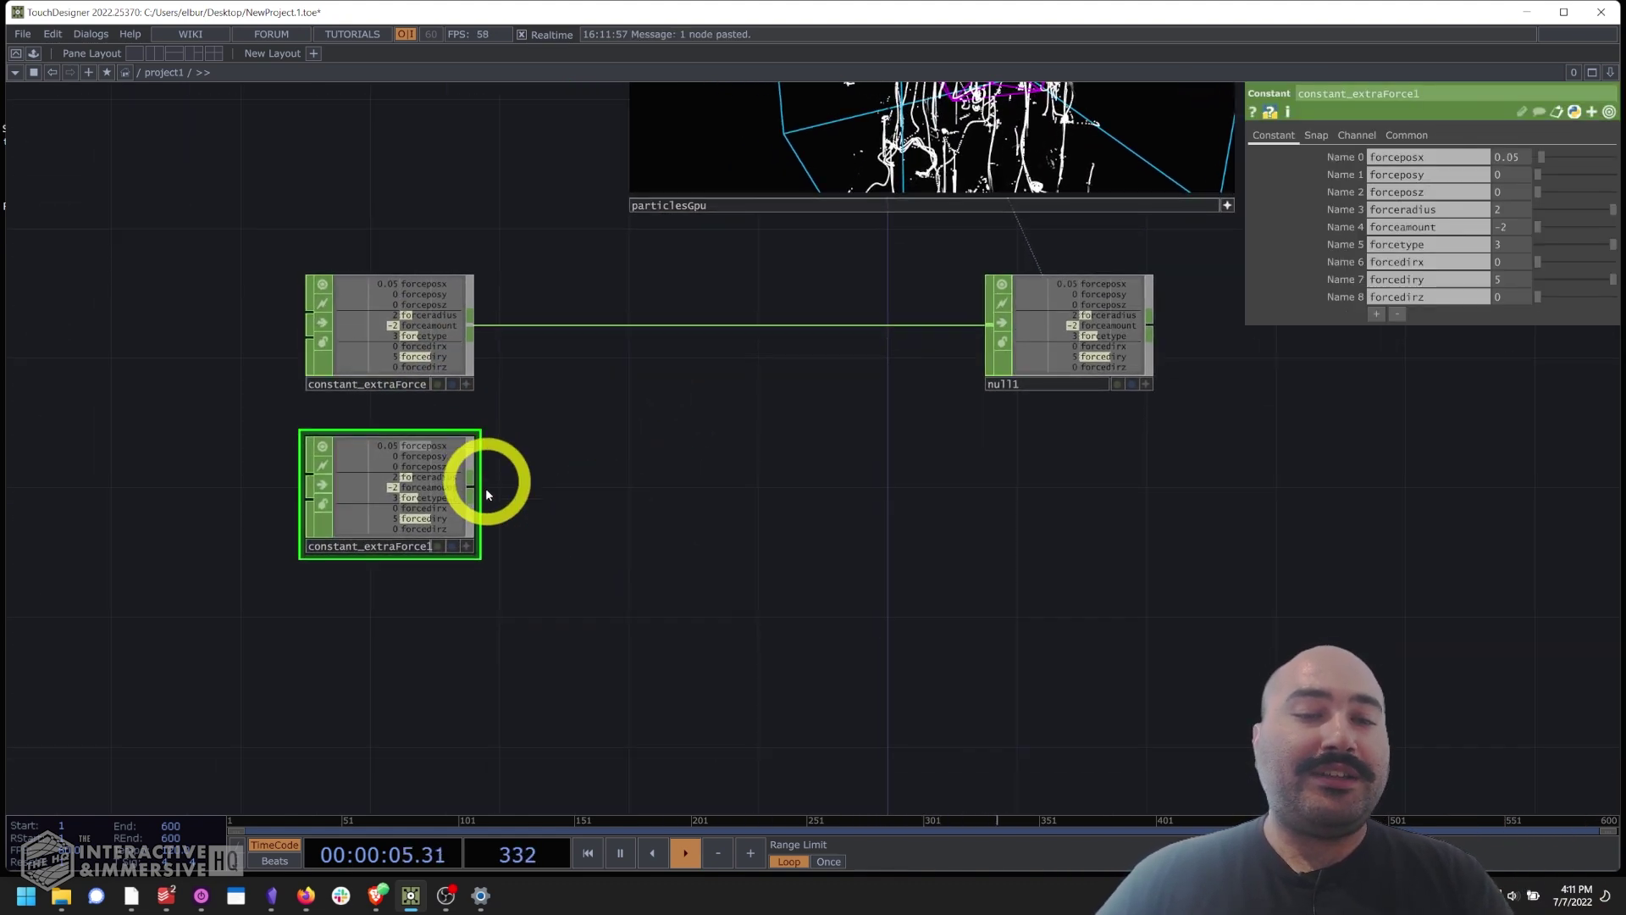
key("ctrl+v")
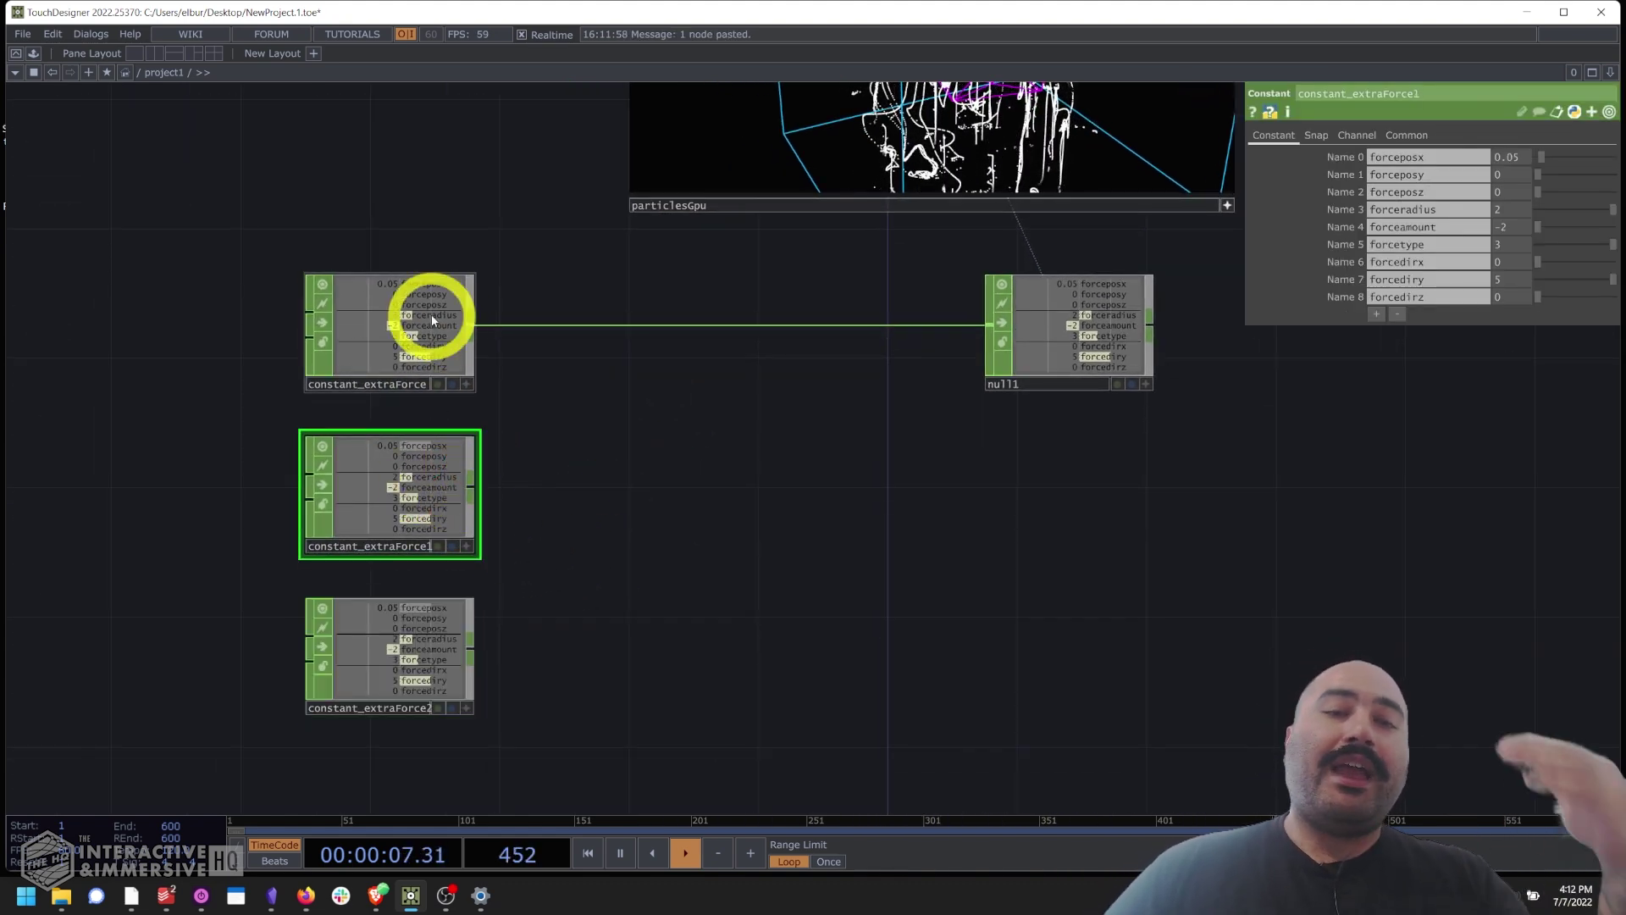
Look through the channel values of the three extra-force constants.
left_click(431, 321)
left_click(417, 471)
left_click(417, 635)
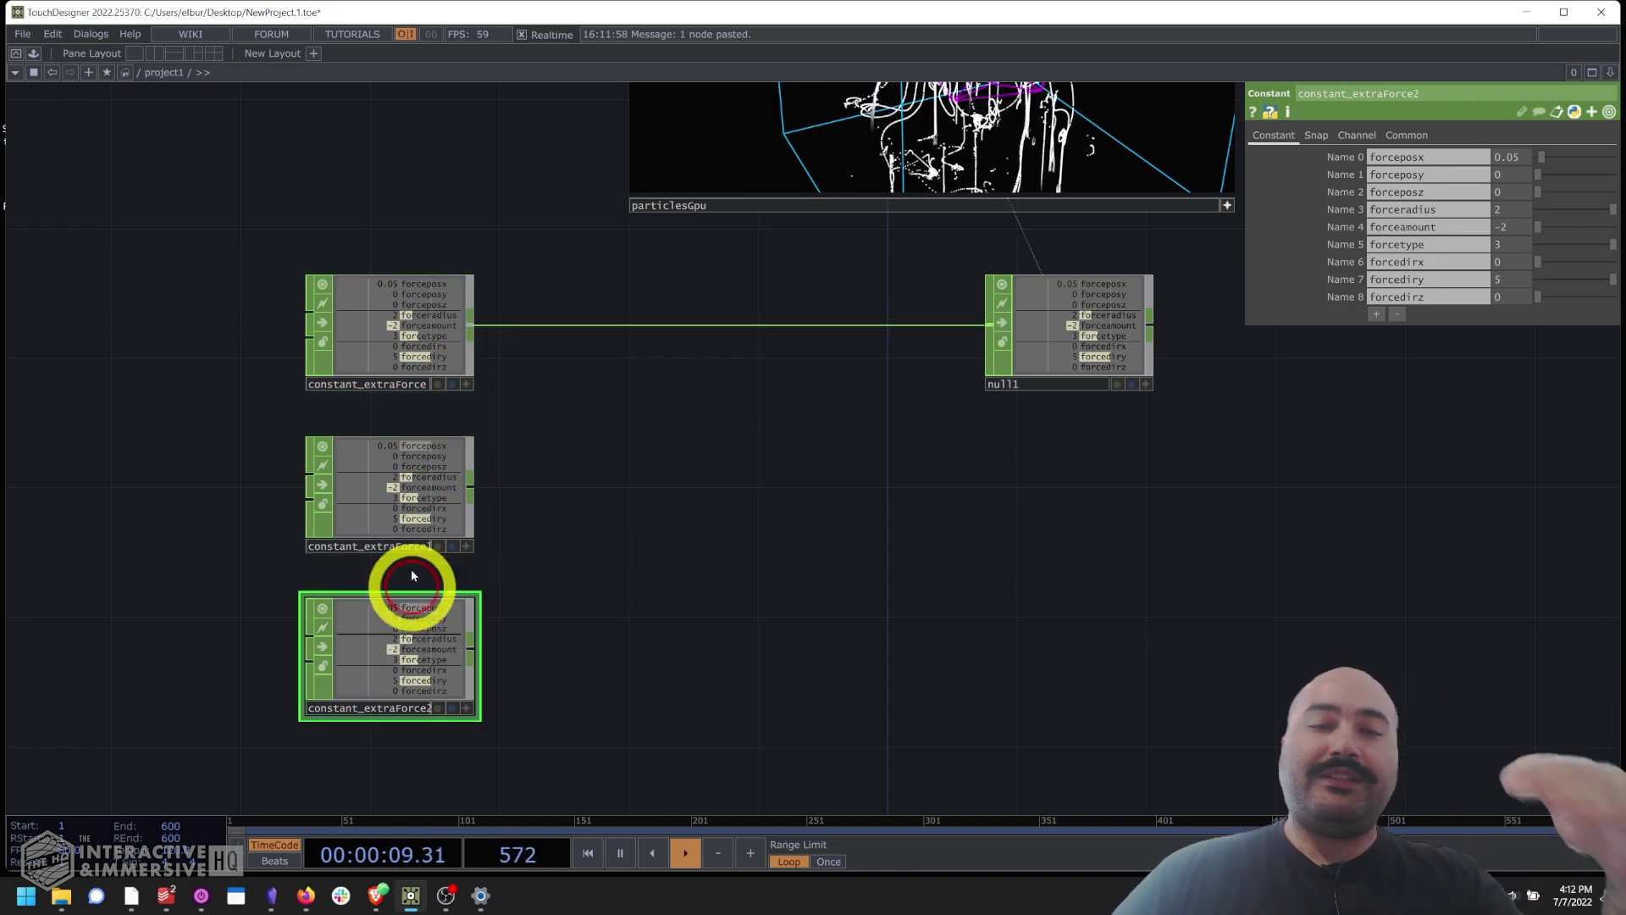
left_click(409, 518)
left_click(416, 345)
Insert a Join CHOP between constant_extraForce and null1 and position it midway on the wire.
left_click_drag(767, 506, 755, 570)
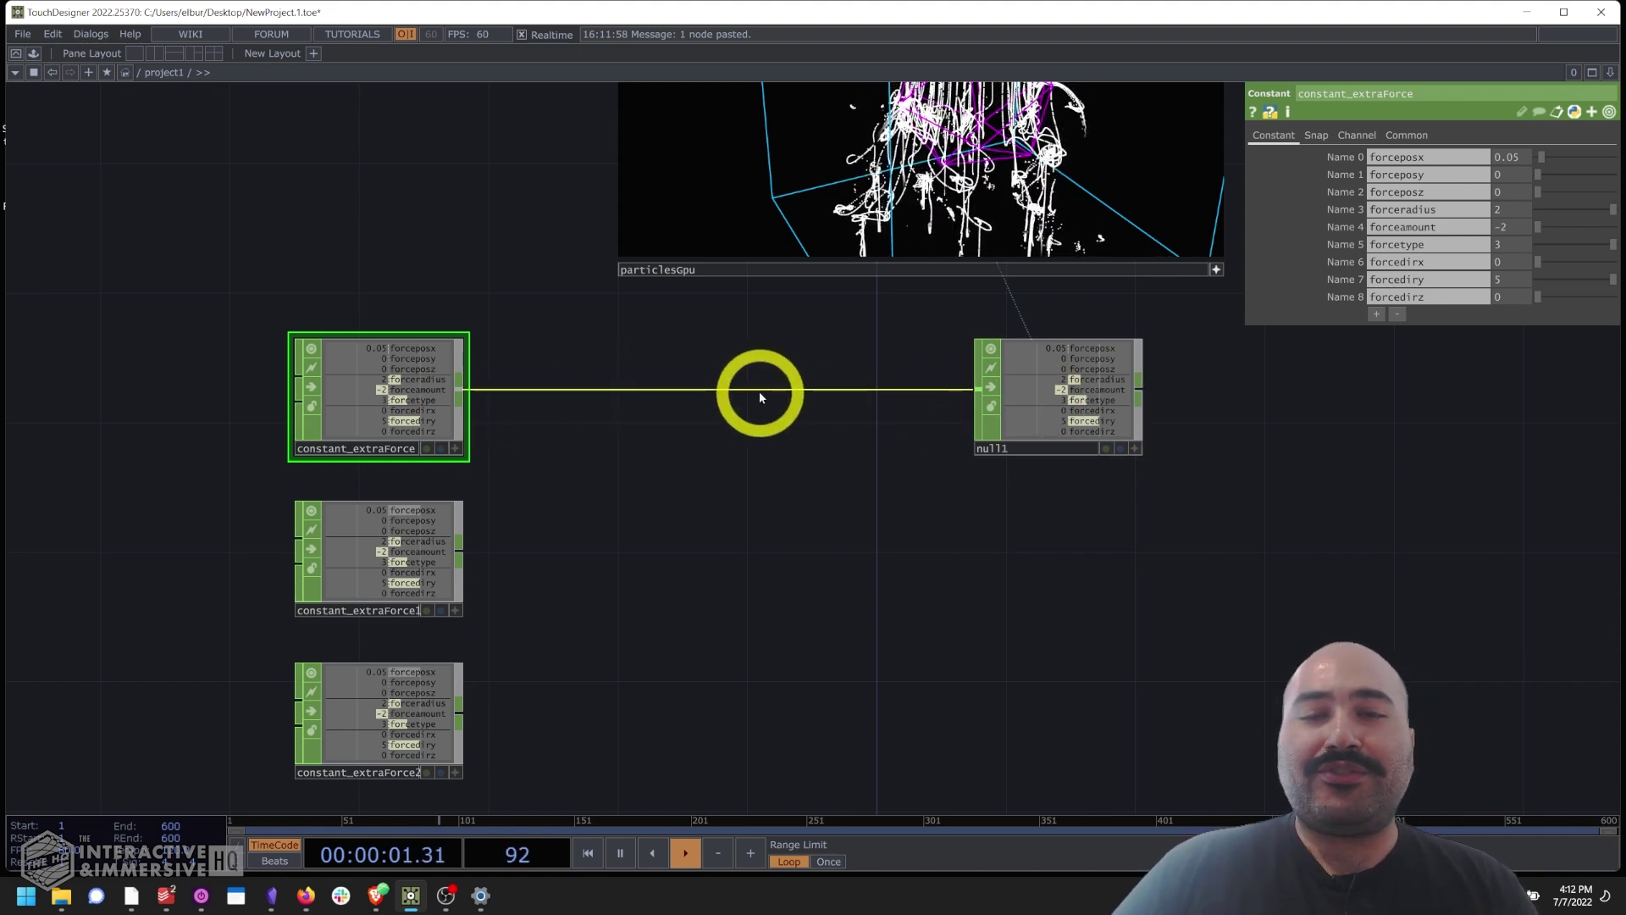
right_click(759, 390)
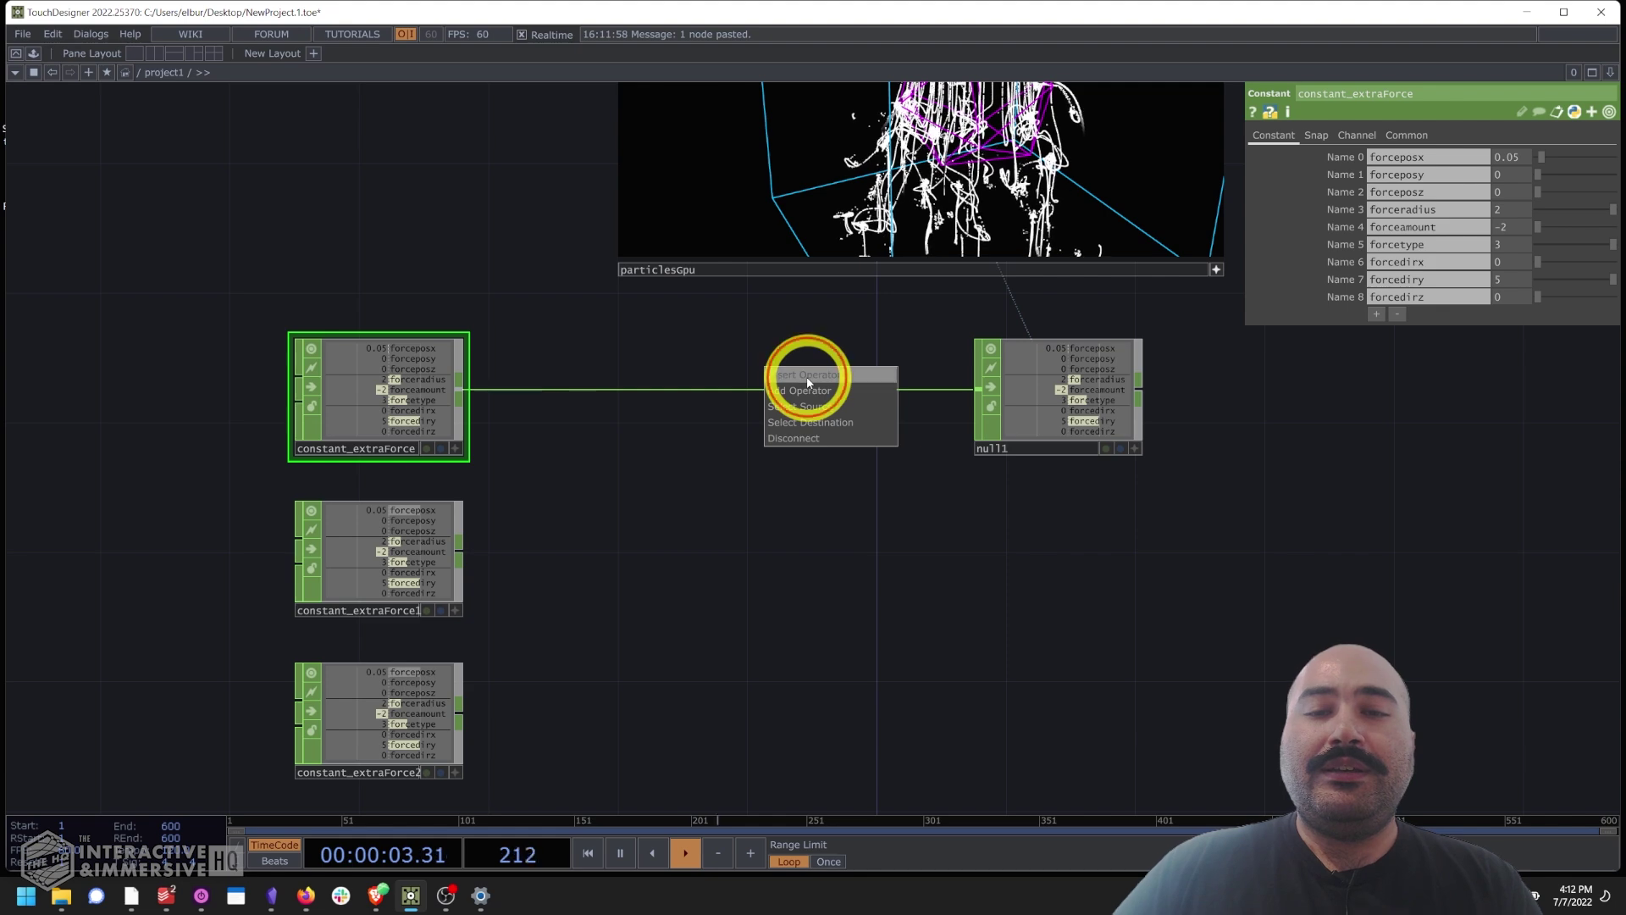
left_click(807, 383)
type("join")
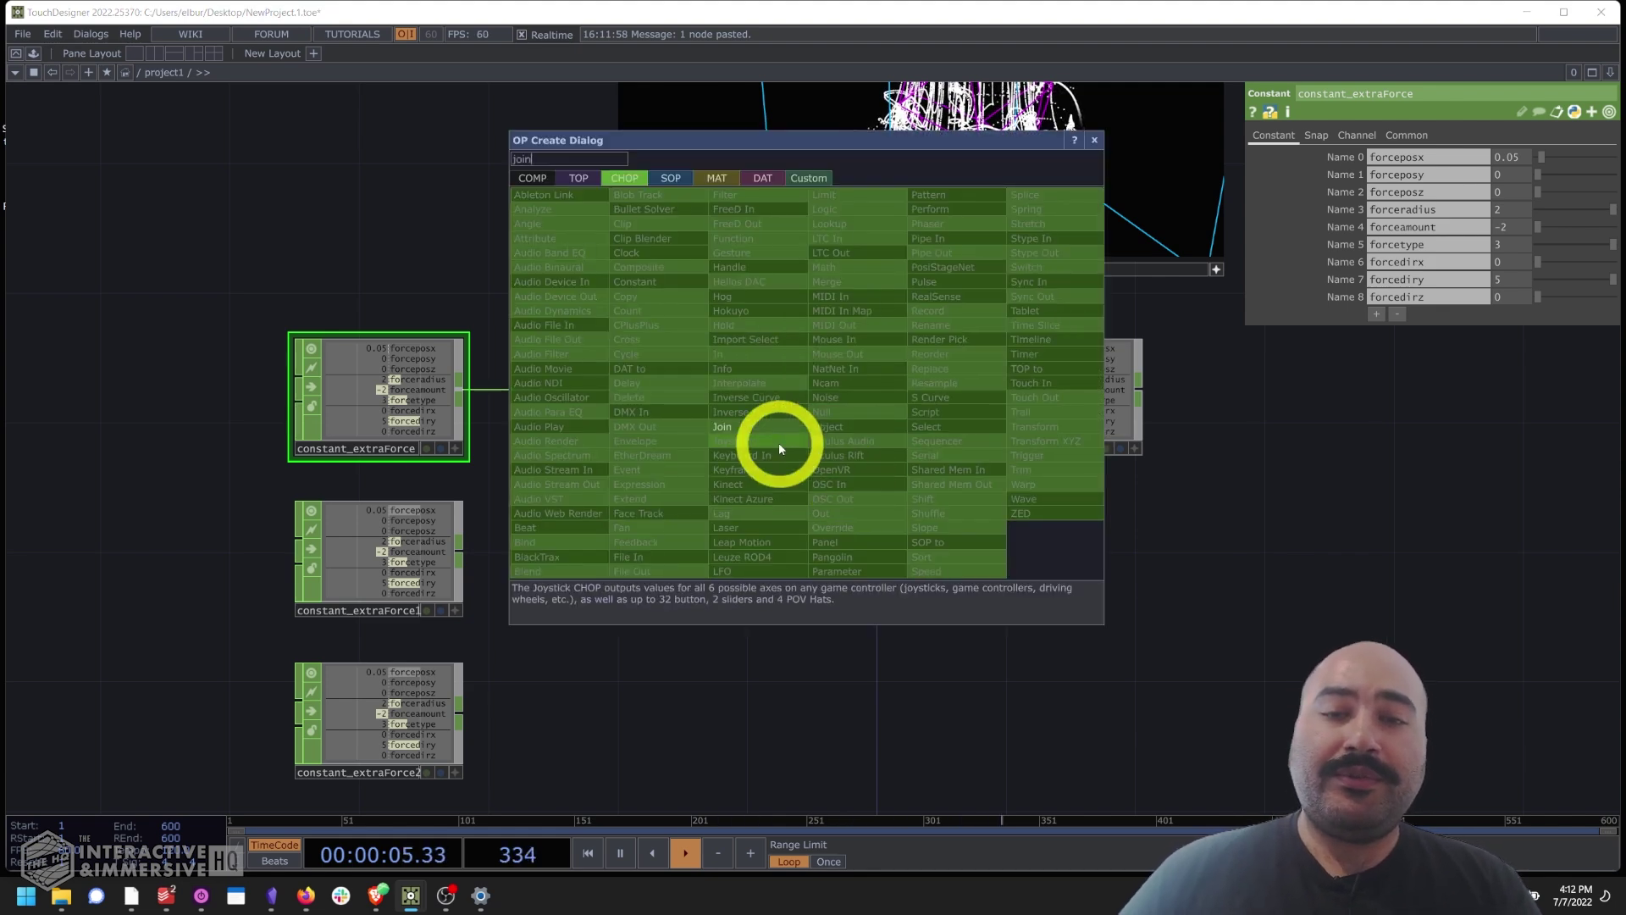
left_click(727, 430)
left_click(717, 405)
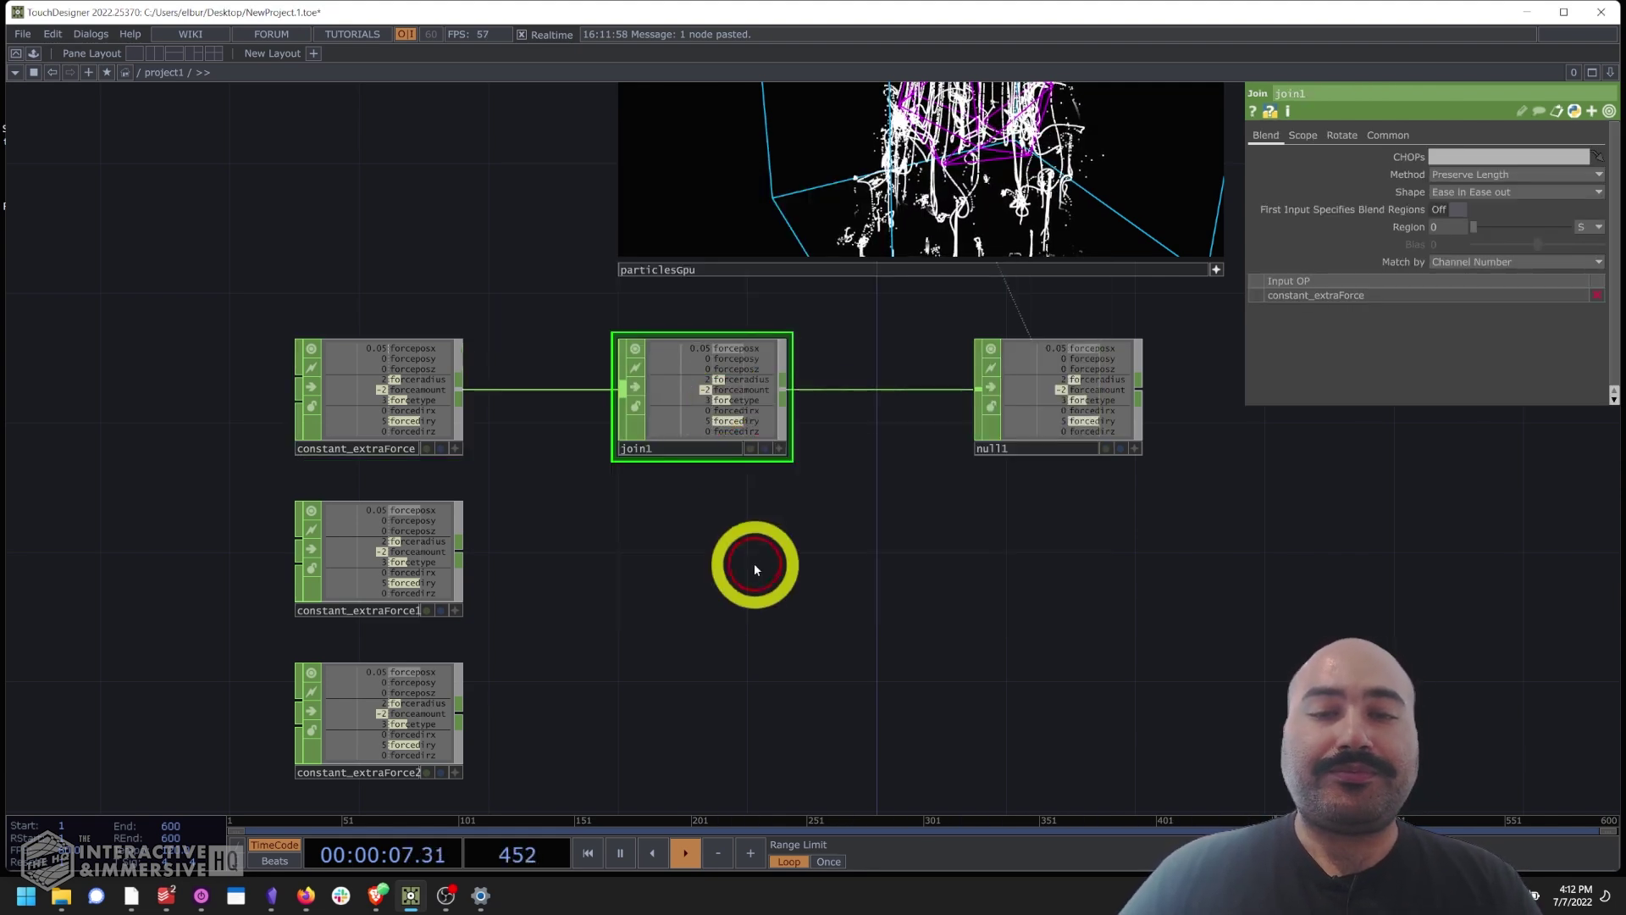
left_click_drag(736, 392, 768, 392)
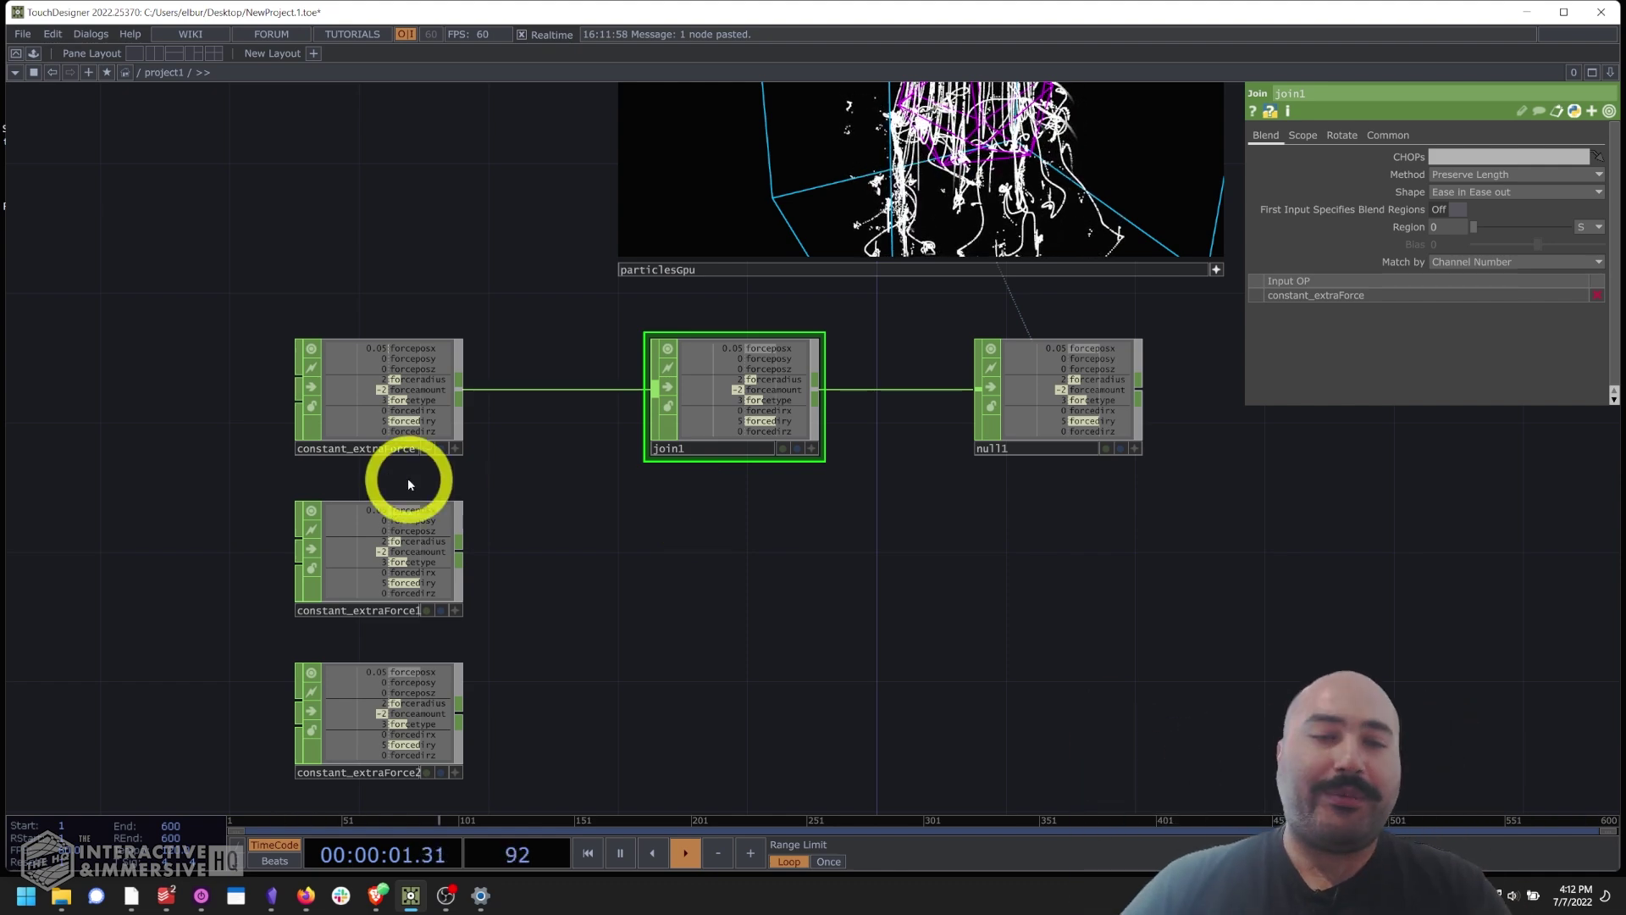
Connect constant_extraForce1 and constant_extraForce2 as additional inputs to join1.
left_click(392, 550)
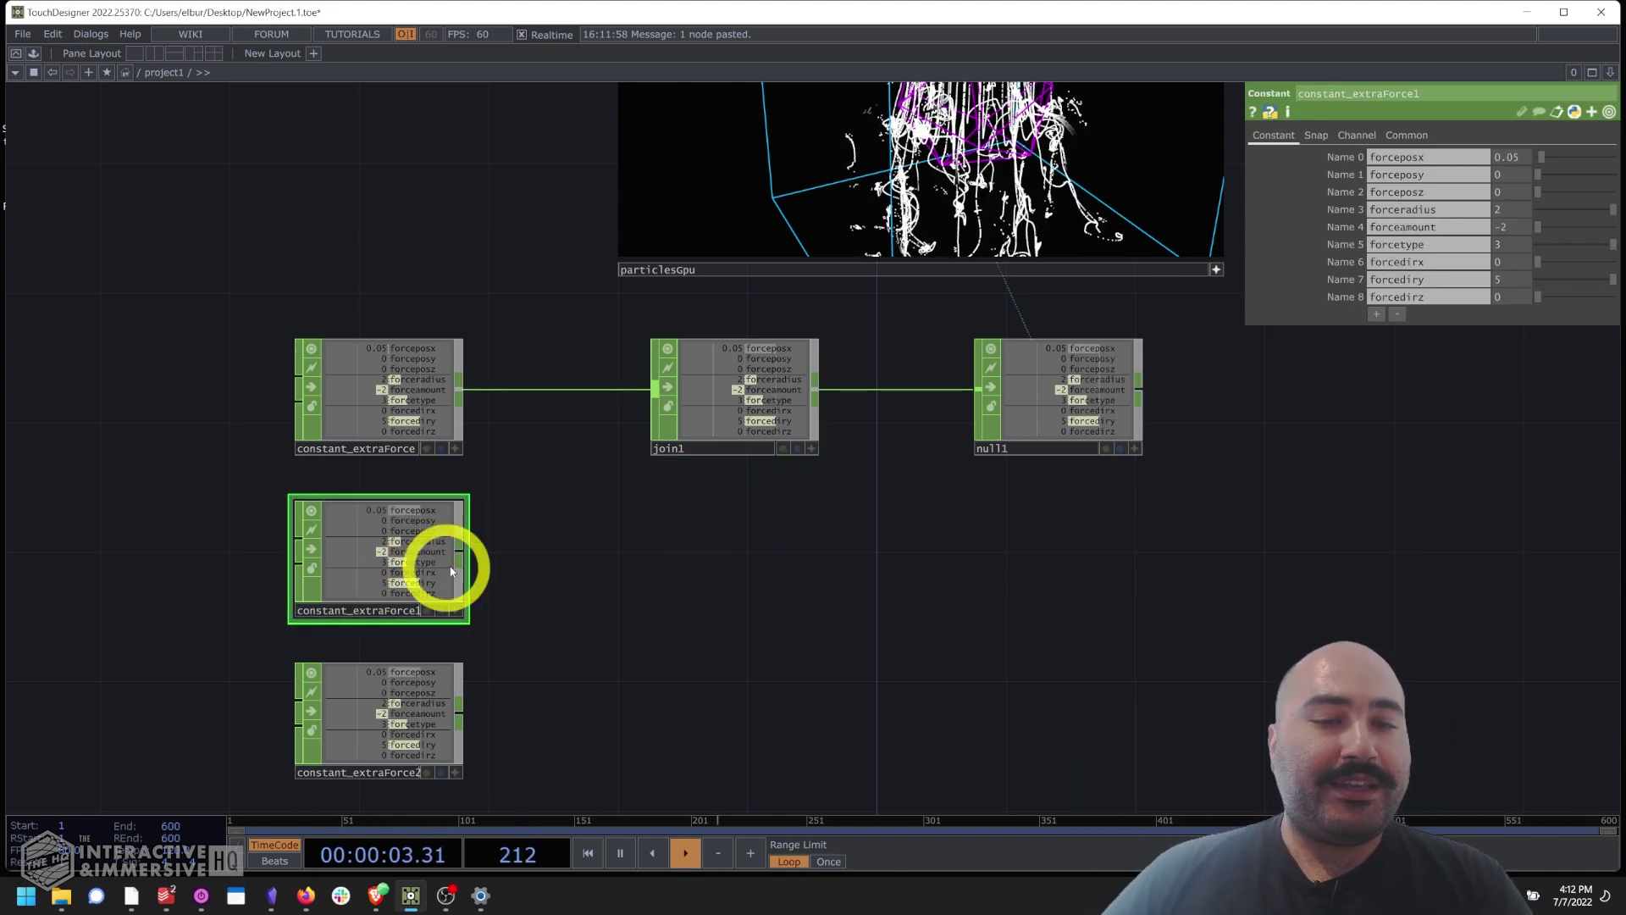
left_click_drag(462, 559, 657, 428)
scroll(745, 423, "up", 6)
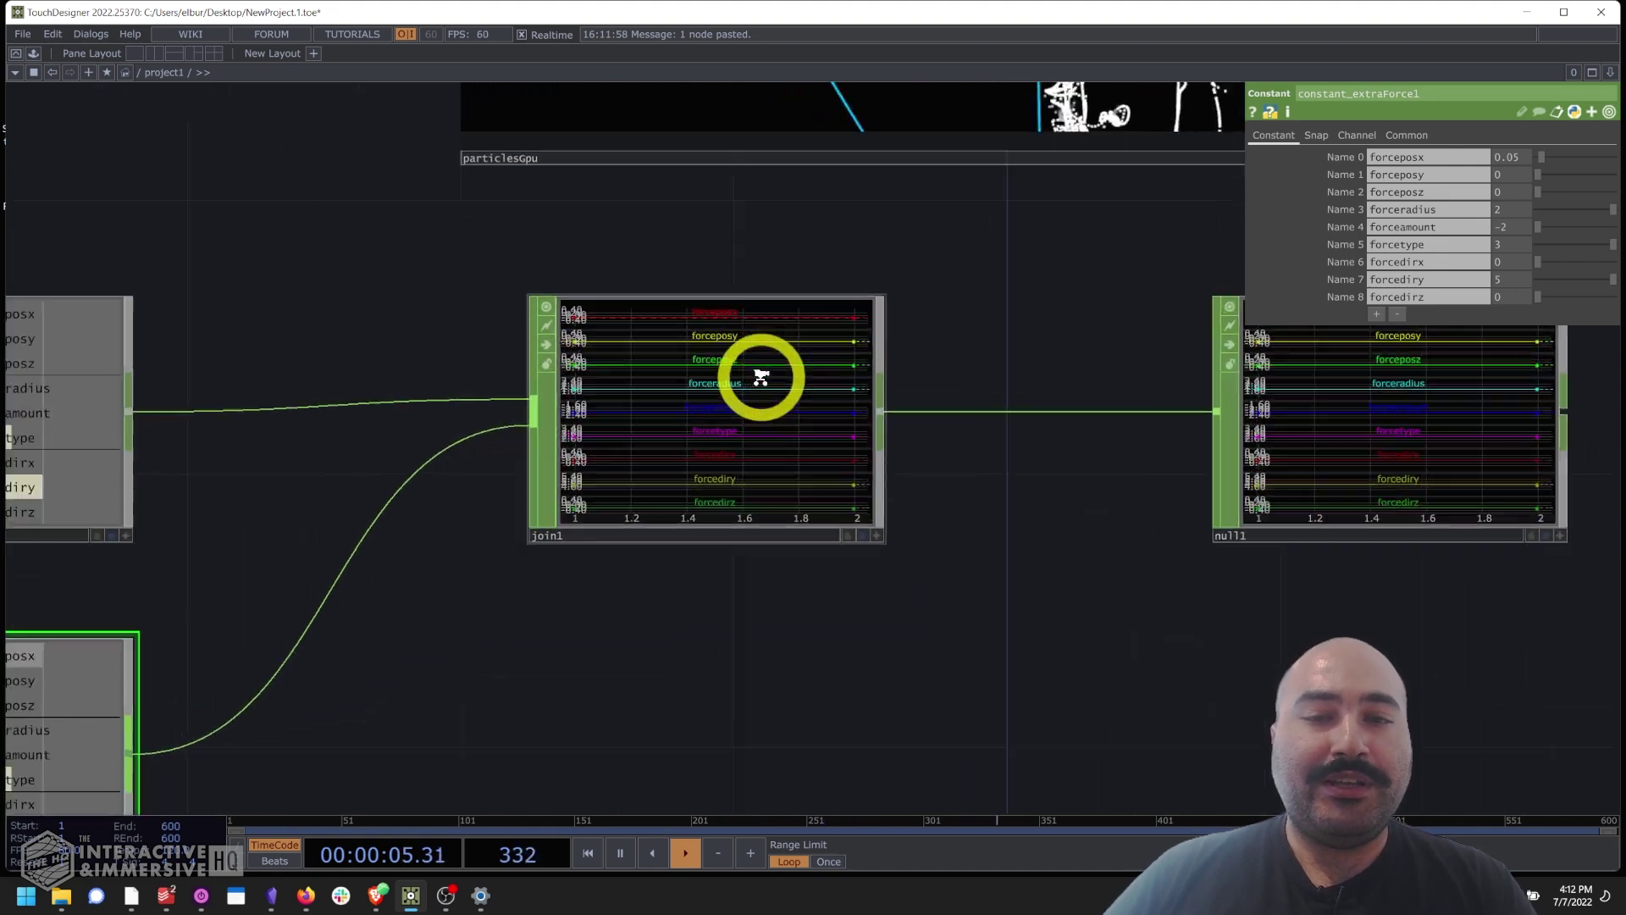
scroll(342, 236, "down", 5)
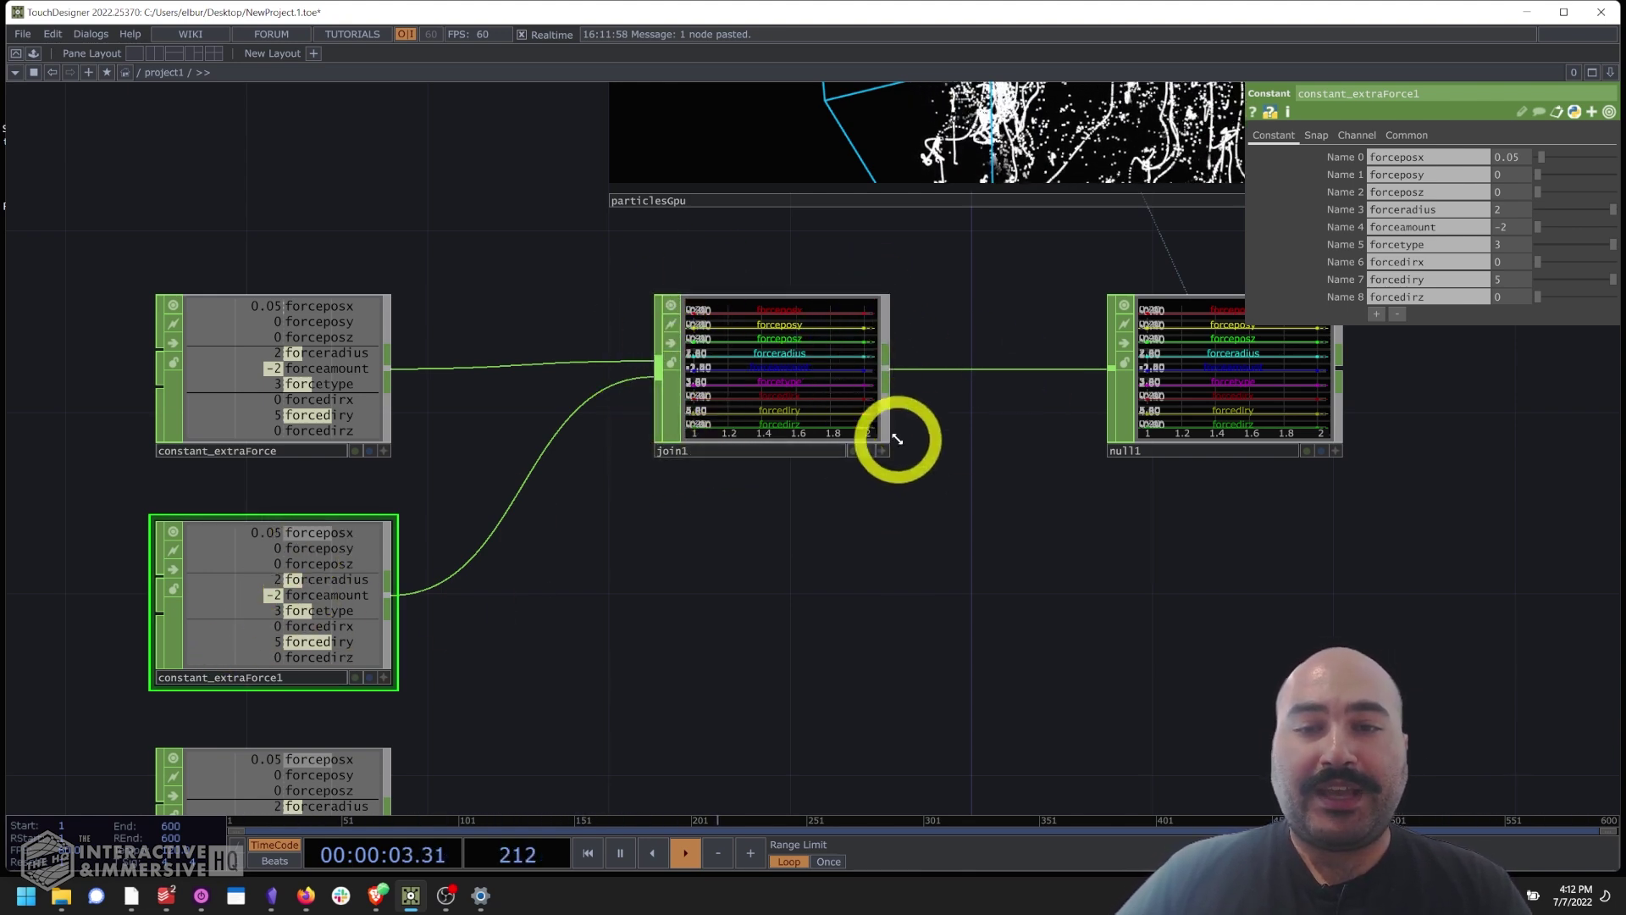
left_click_drag(811, 612, 763, 409)
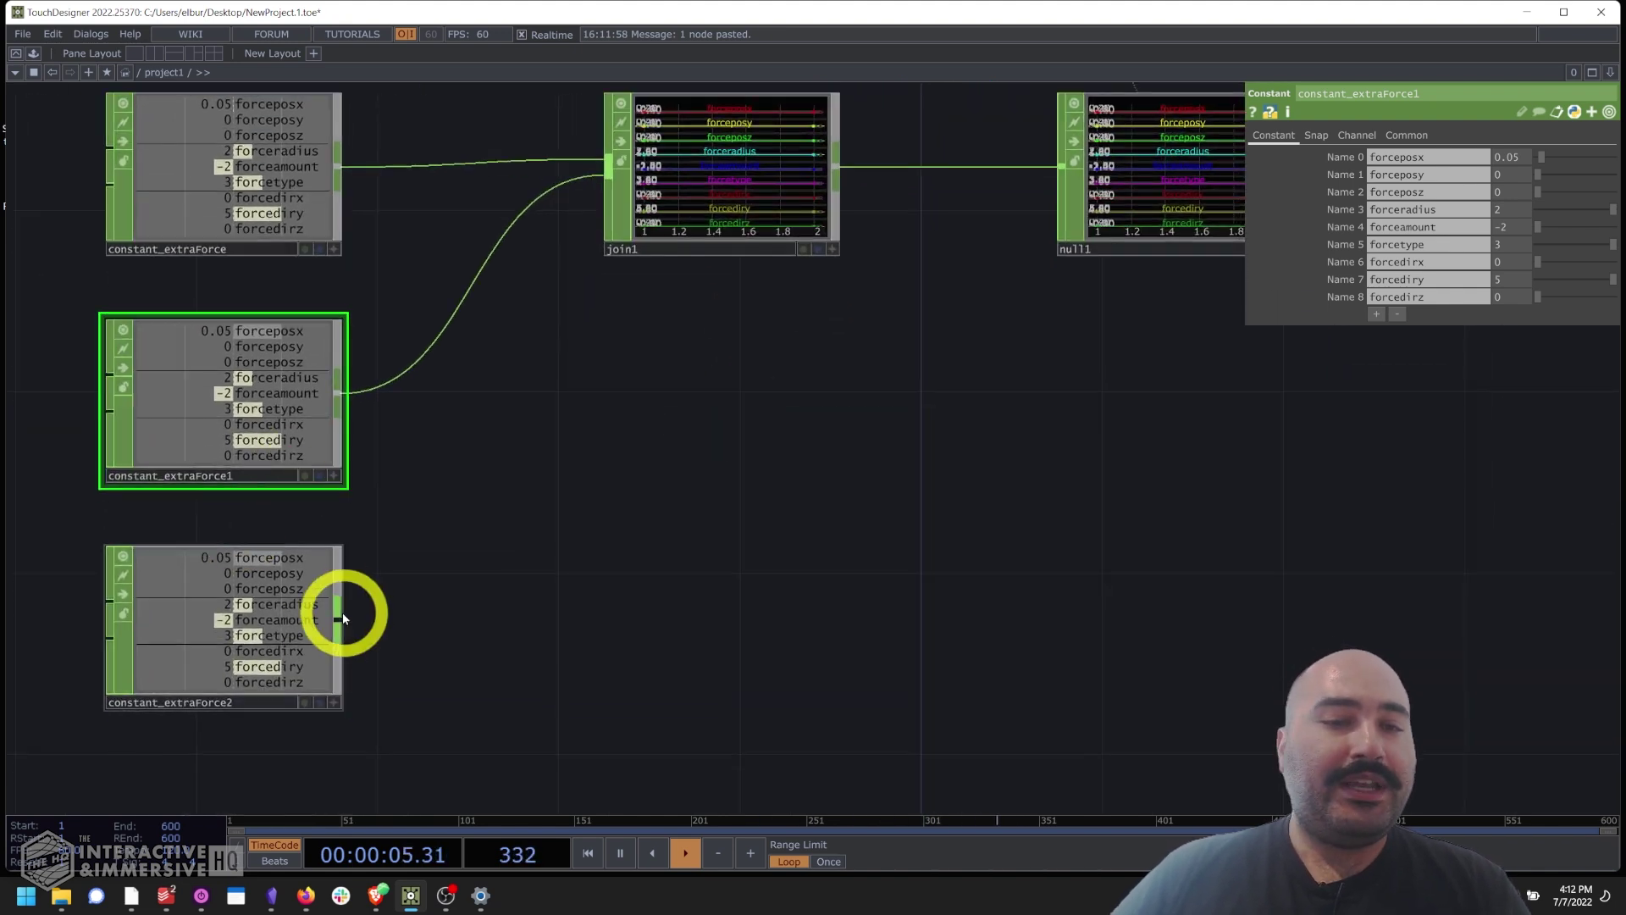
left_click_drag(590, 228, 592, 224)
left_click_drag(525, 521, 488, 640)
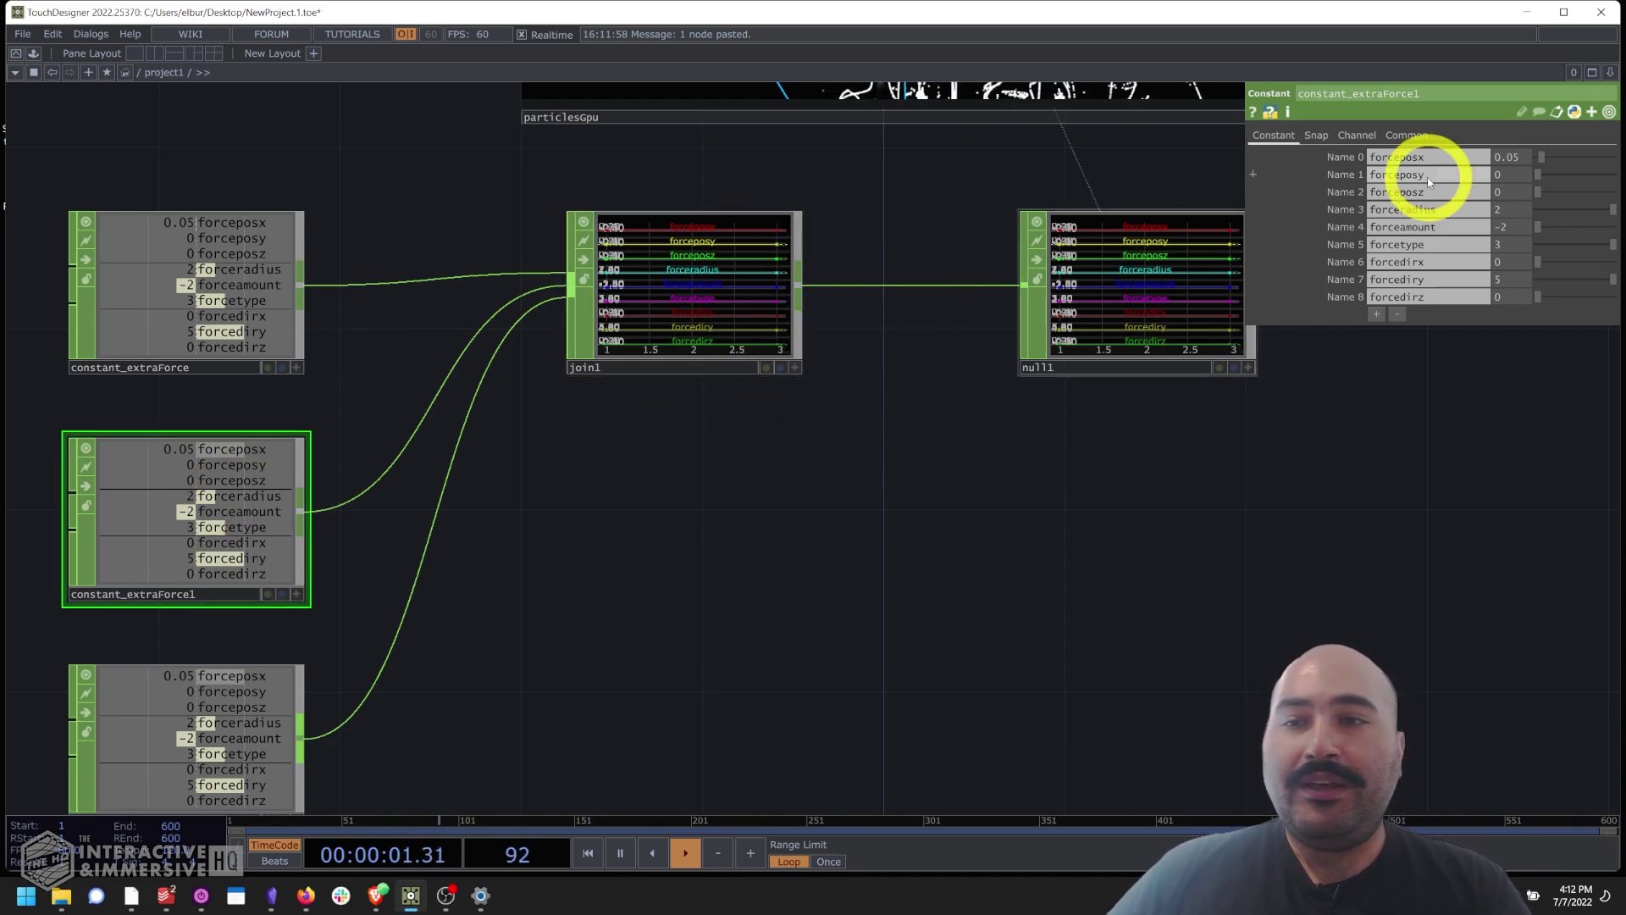
Enlarge the particlesGpu viewer and move join1 and null1 down to sit below it.
scroll(1035, 169, "down", 8)
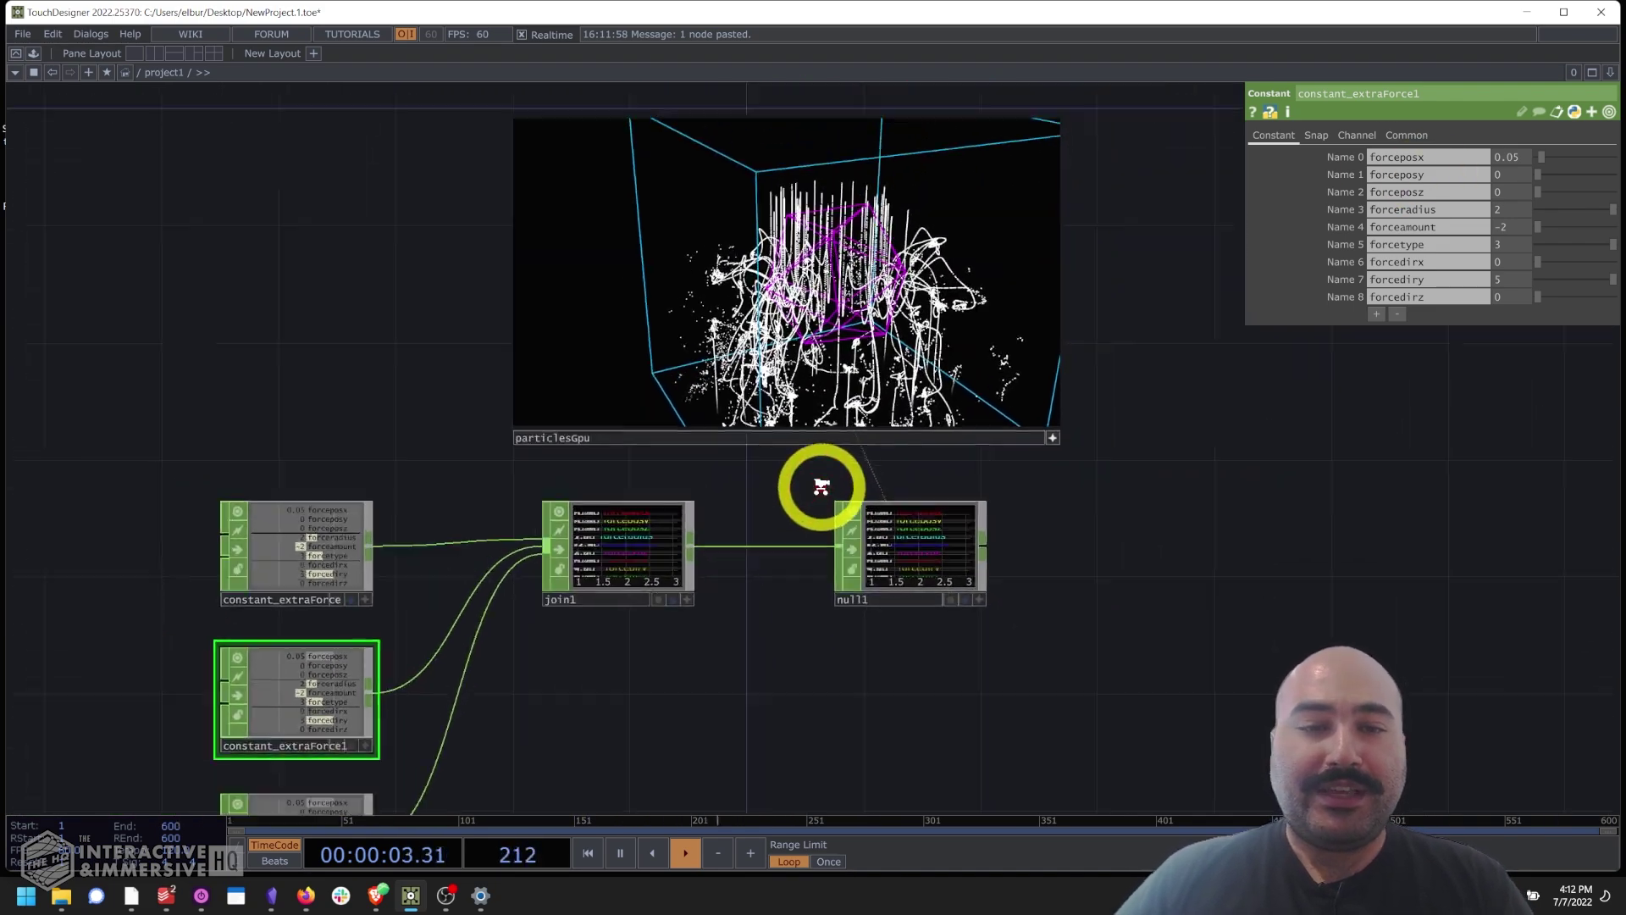
left_click_drag(708, 580, 662, 537)
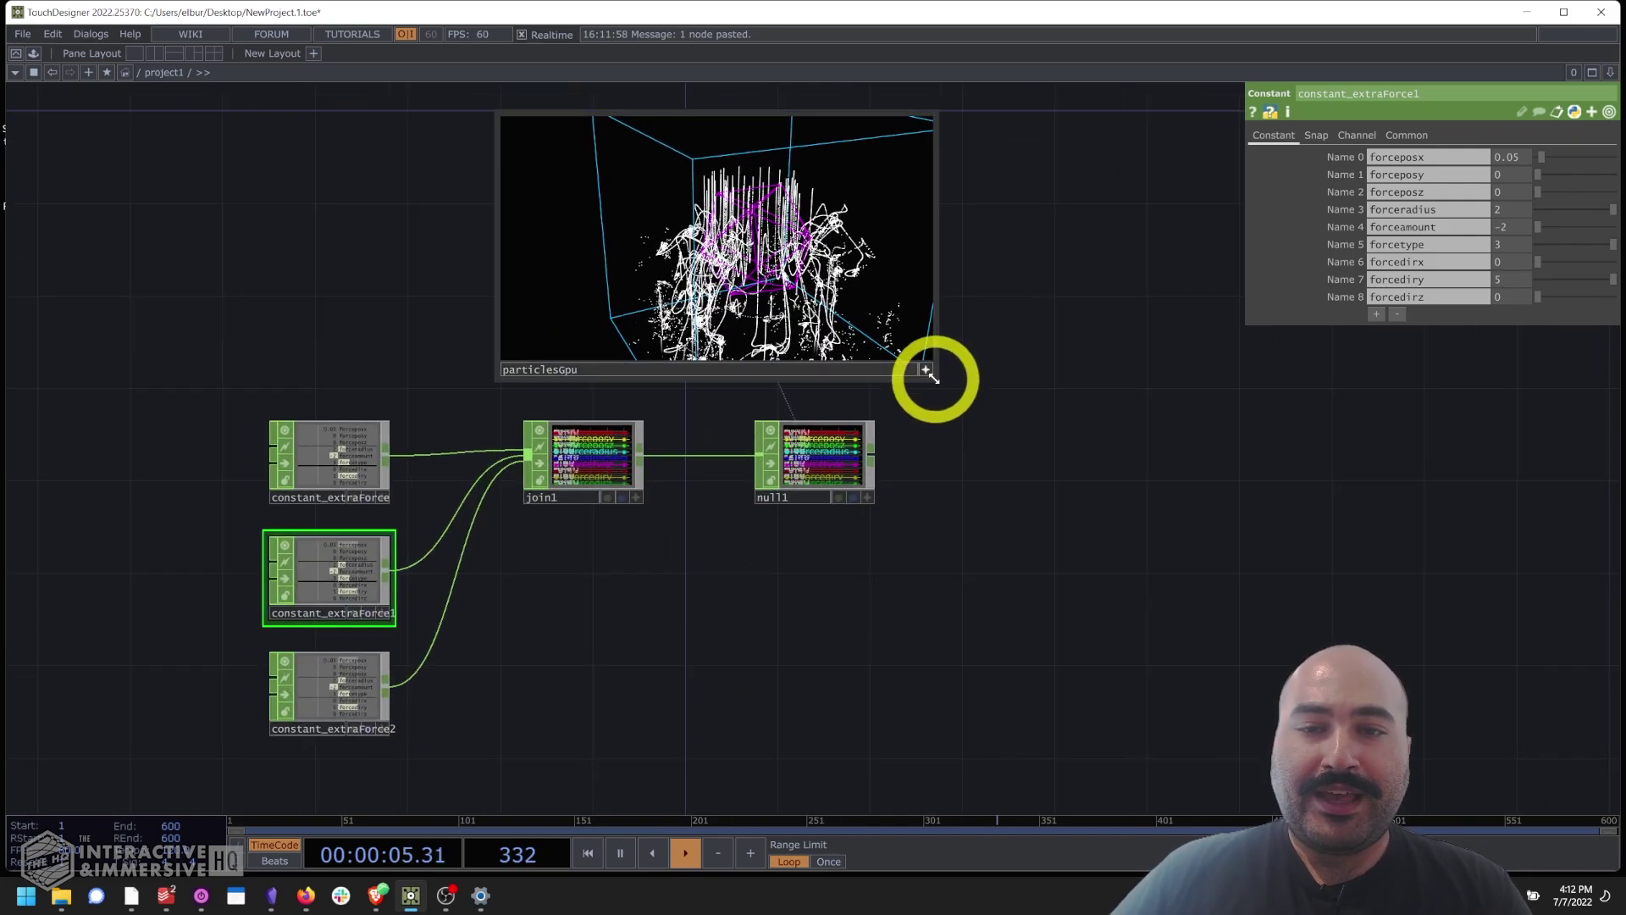
left_click_drag(935, 371, 1223, 389)
left_click_drag(624, 449, 626, 625)
left_click_drag(813, 471, 805, 658)
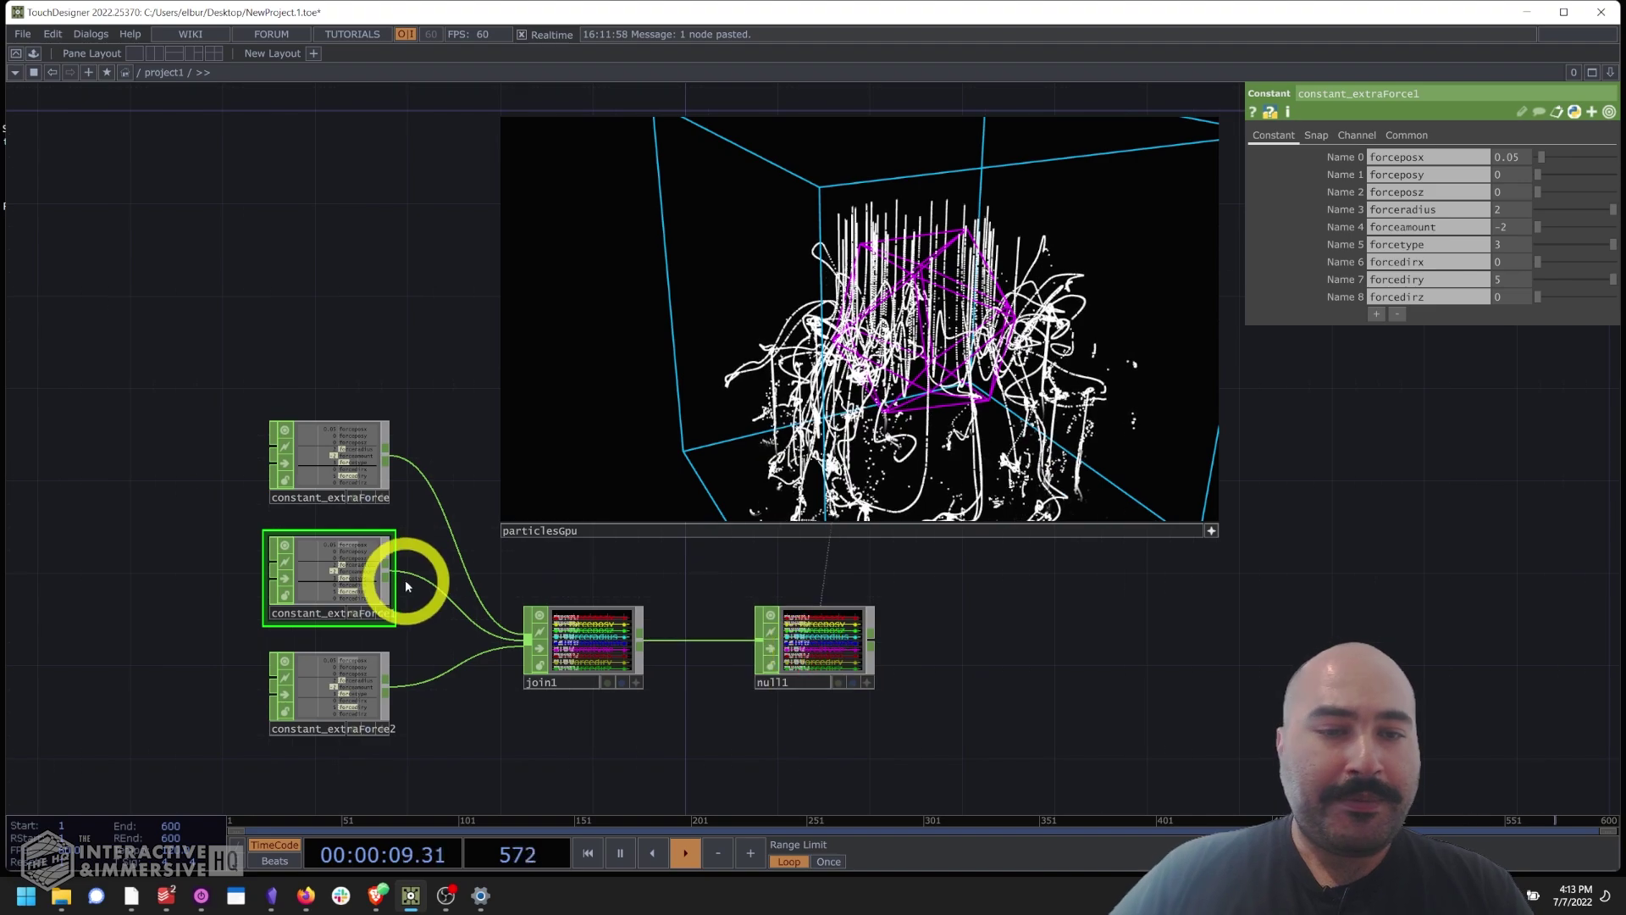
Set forceposx to -5.65 in constant_extraForce1, and forceposx to 3.05 and forceposy to -0.7 in constant_extraForce2.
left_click(296, 595)
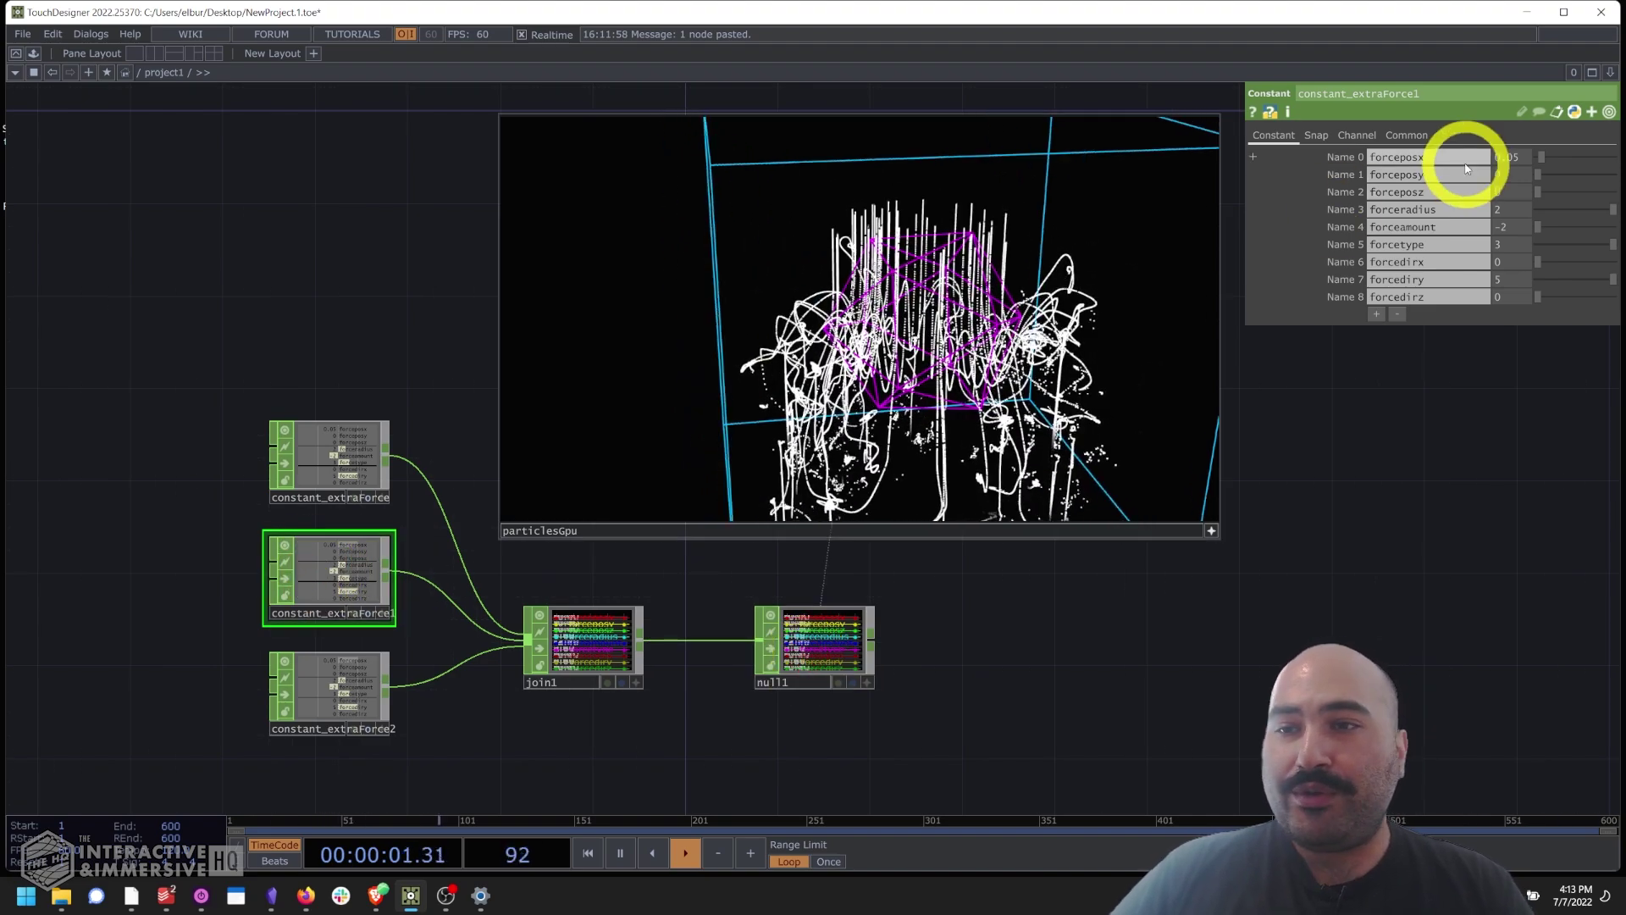
middle_click_drag(1516, 158, 10, 398)
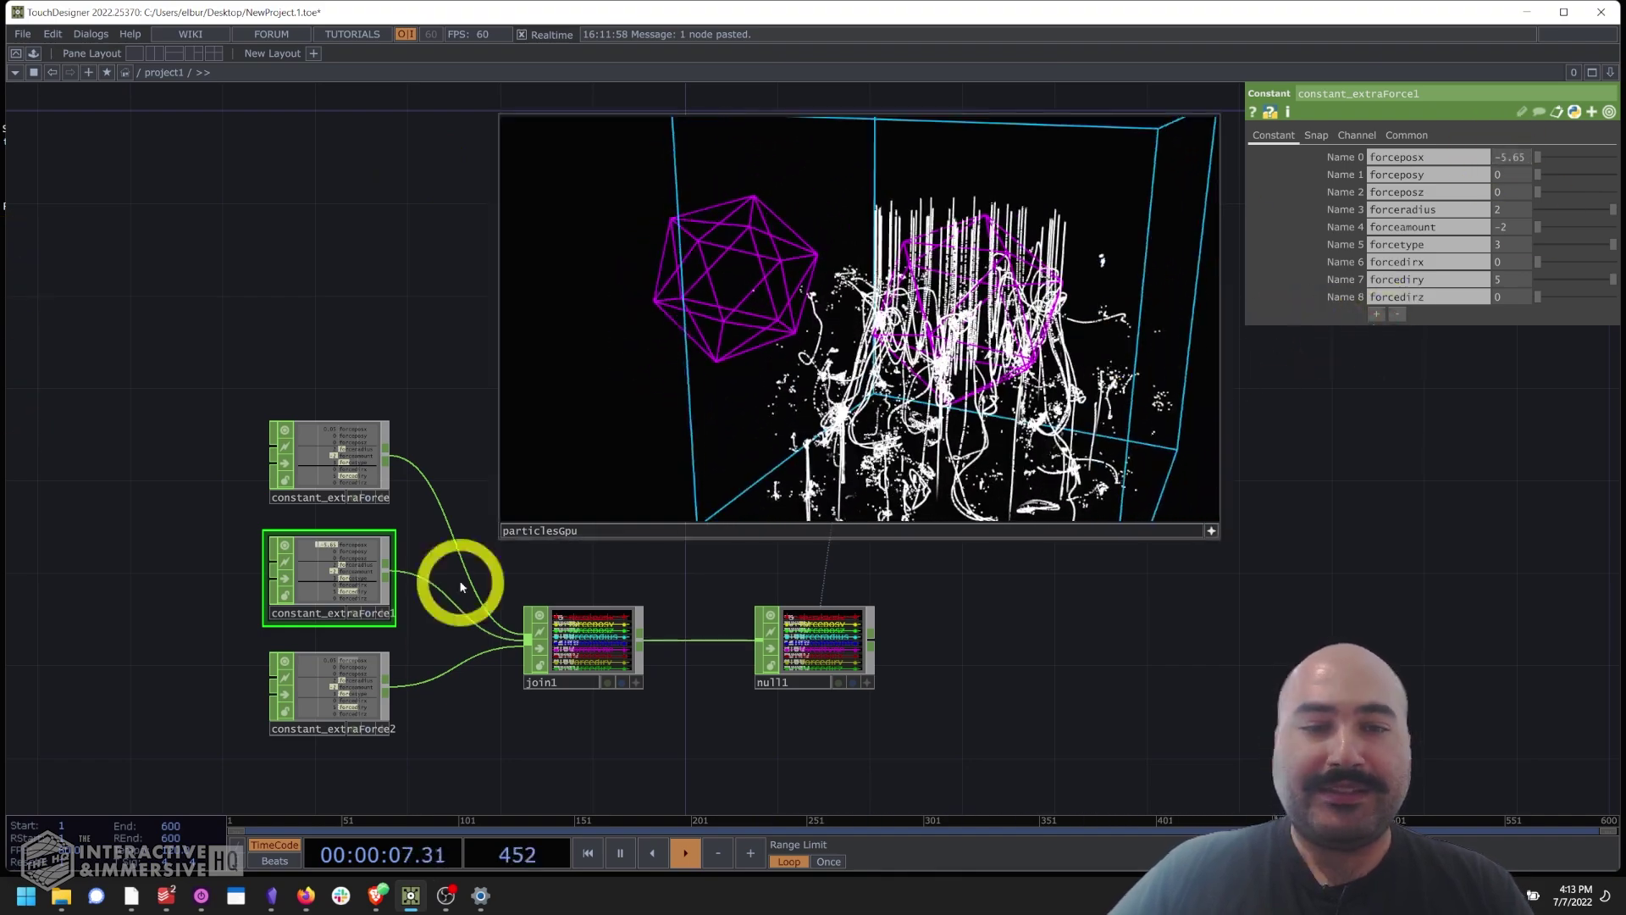
left_click(339, 705)
mouse_move(1516, 158)
middle_mouse_down()
mouse_move(1511, 144)
mouse_move(1584, 137)
mouse_move(1506, 174)
mouse_move(1409, 189)
mouse_move(1502, 170)
middle_mouse_up()
Compare the channel values of constant_extraForce and constant_extraForce1.
left_click(332, 584)
left_click(341, 459)
left_click(346, 569)
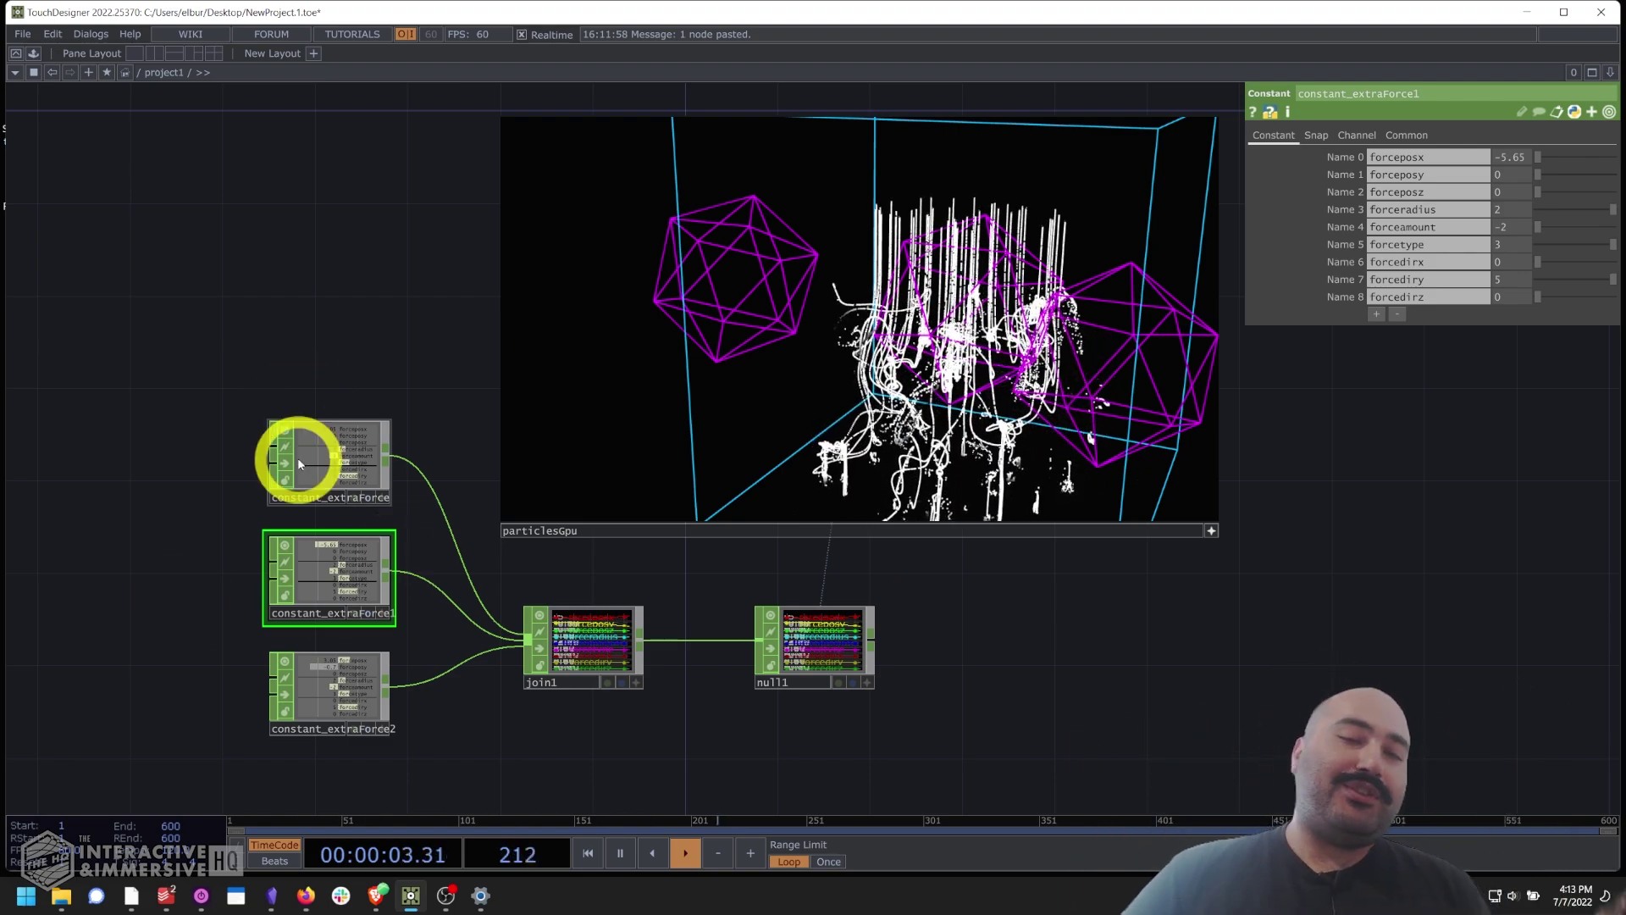
left_click(356, 463)
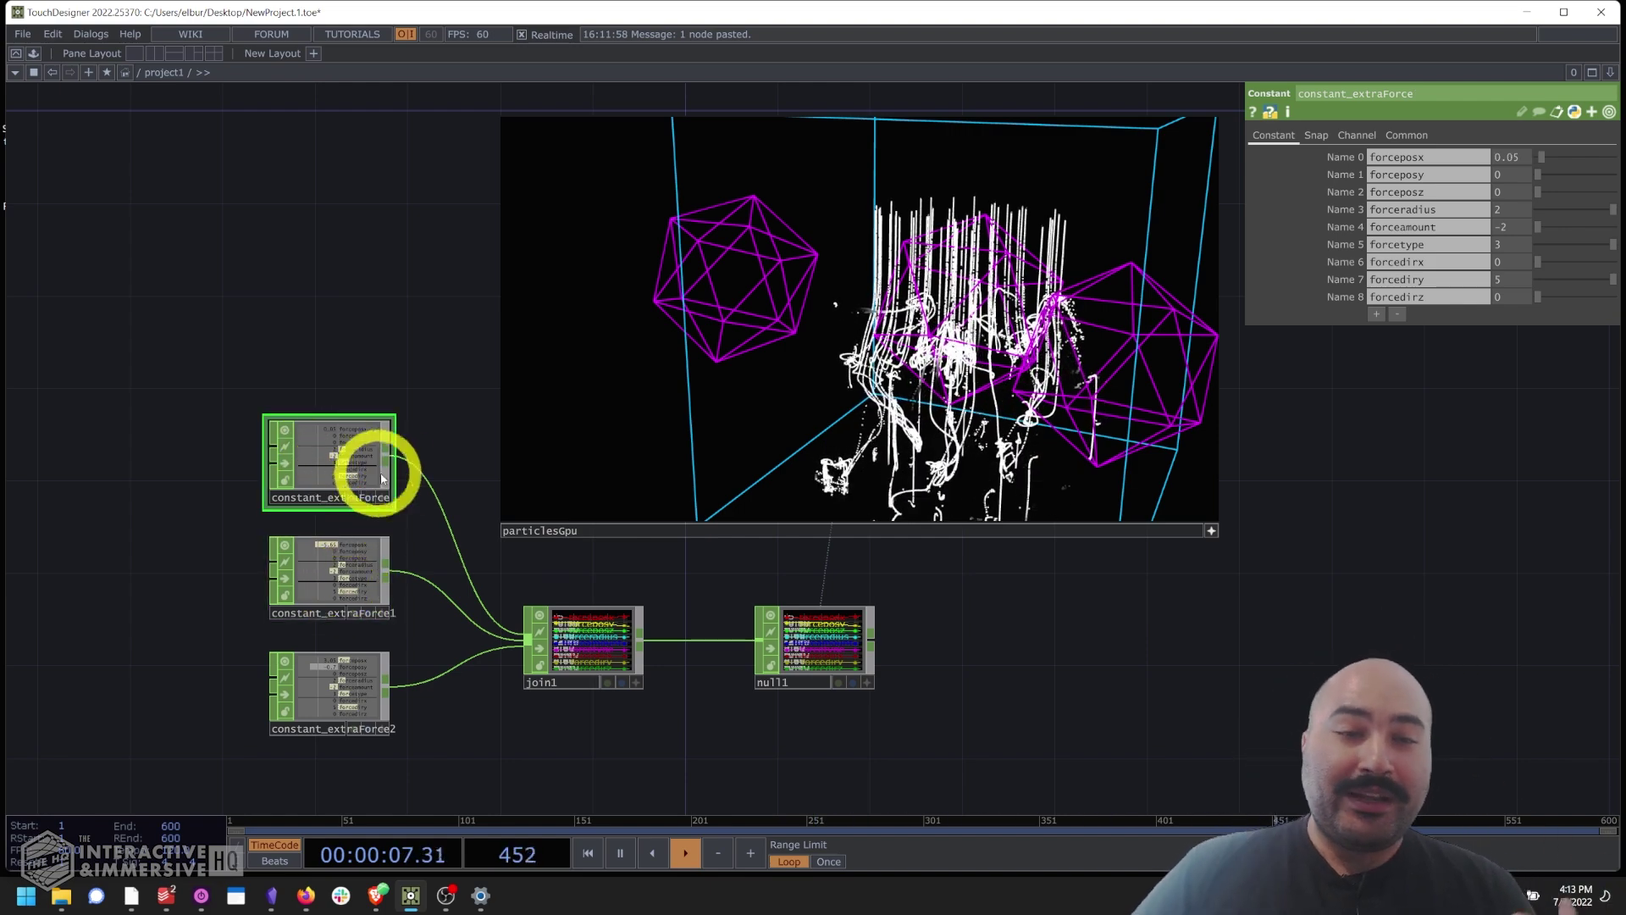
left_click(332, 583)
Duplicate constant_extraForce2, place the copy below it, and wire it into join1 as a fourth force.
left_click(327, 681)
left_click_drag(485, 683, 477, 526)
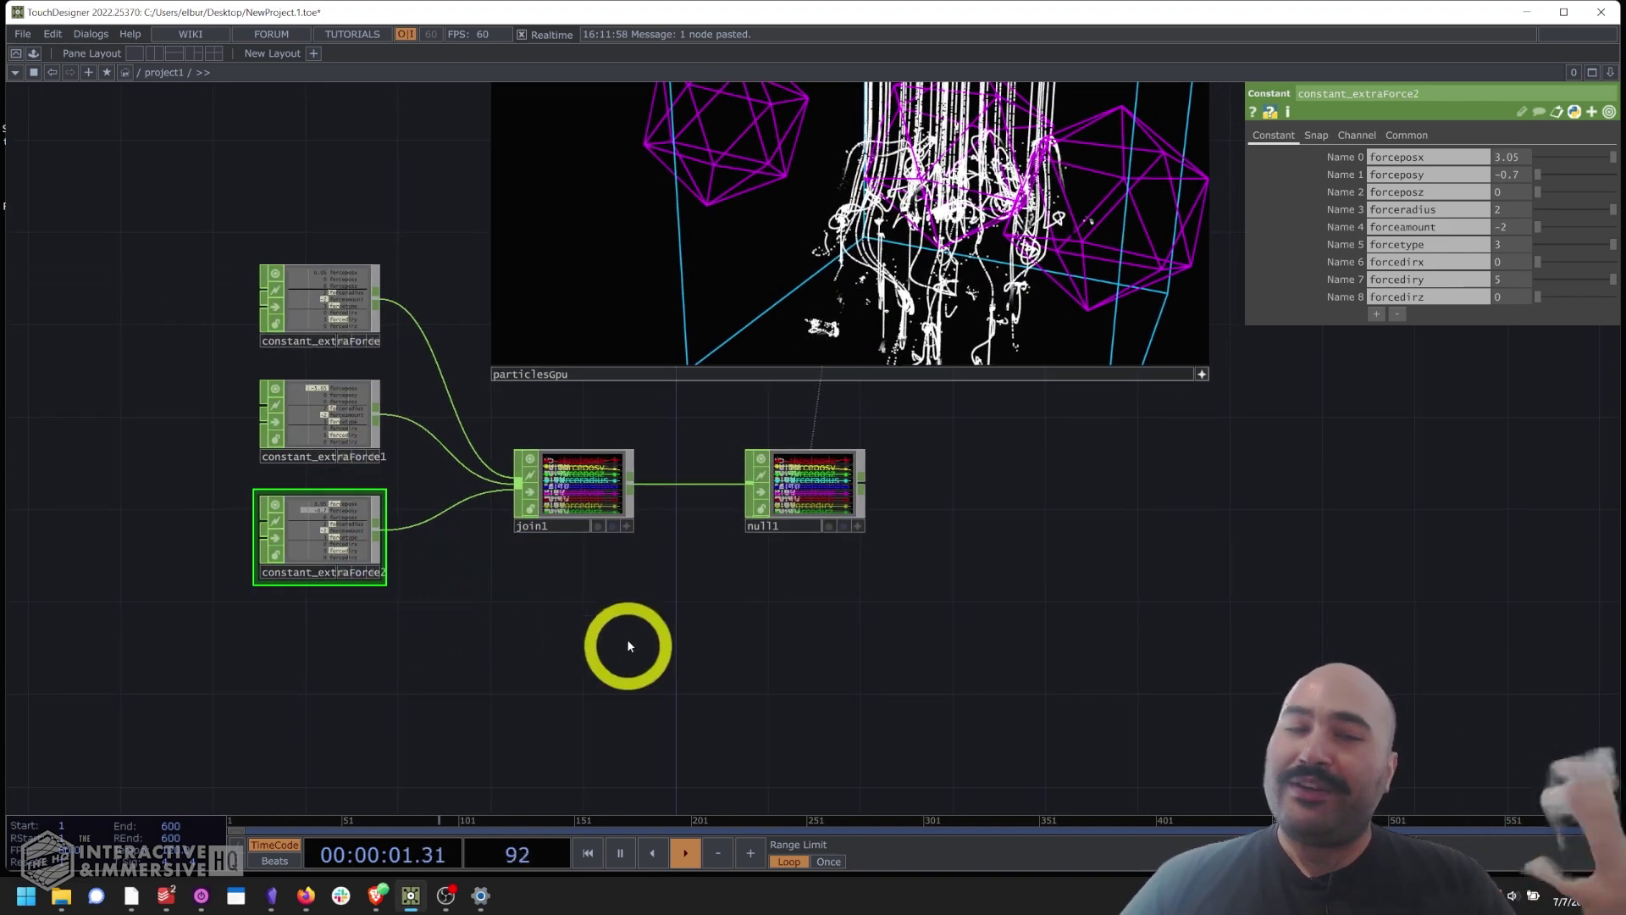
key("ctrl+c")
key("ctrl+v")
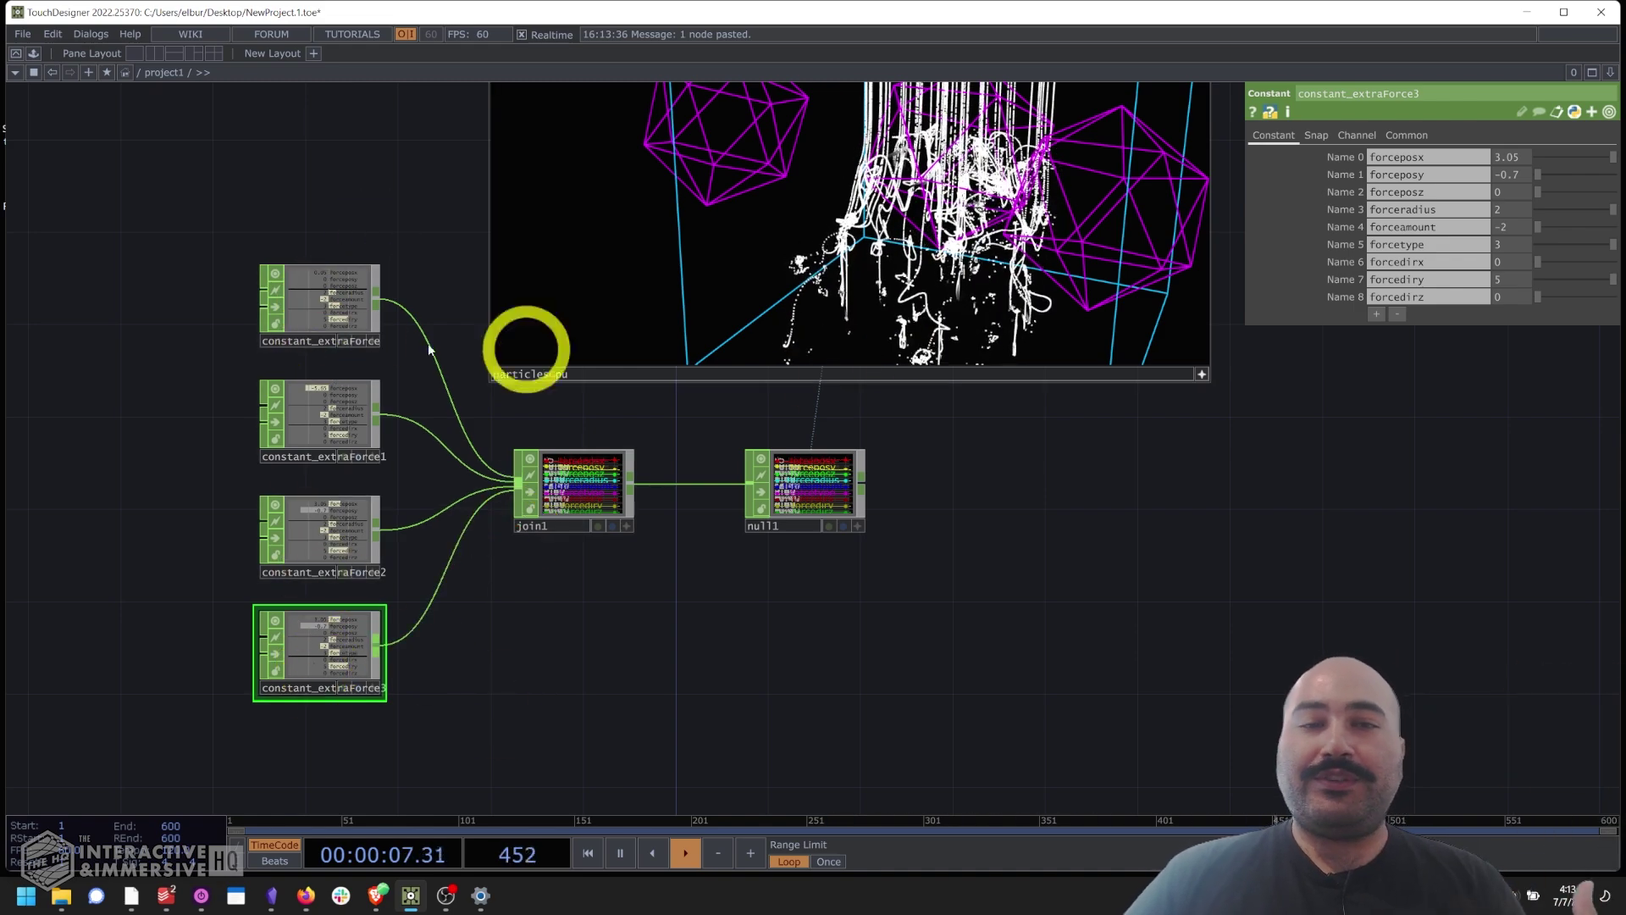
Look through the channel values of all four extra-force constants.
left_click(346, 306)
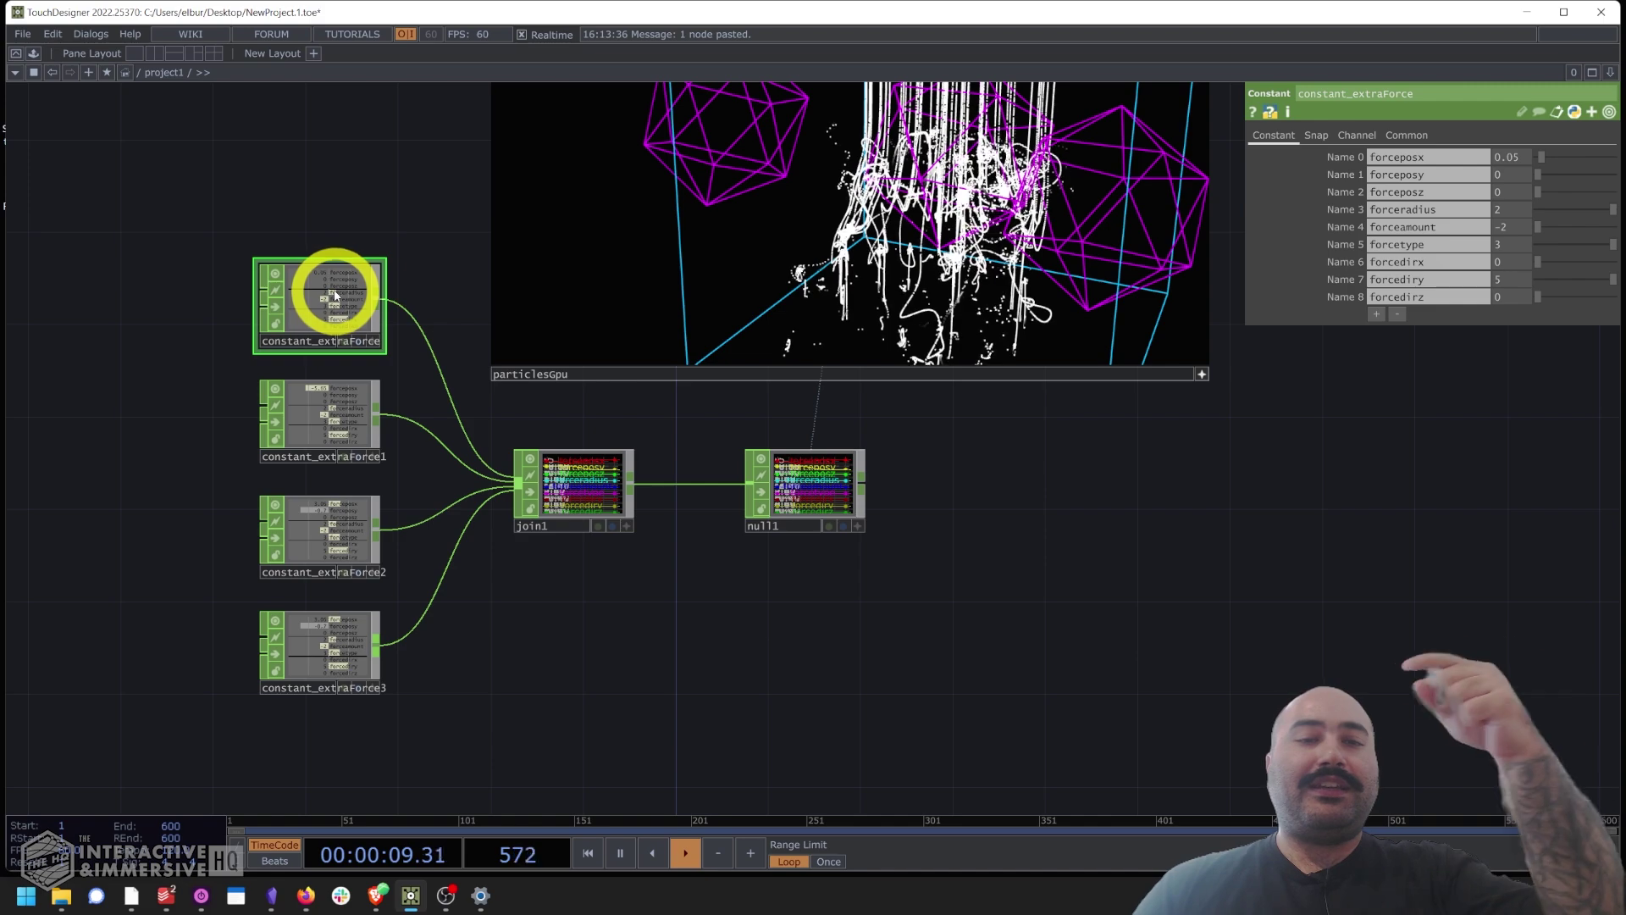
left_click(291, 398)
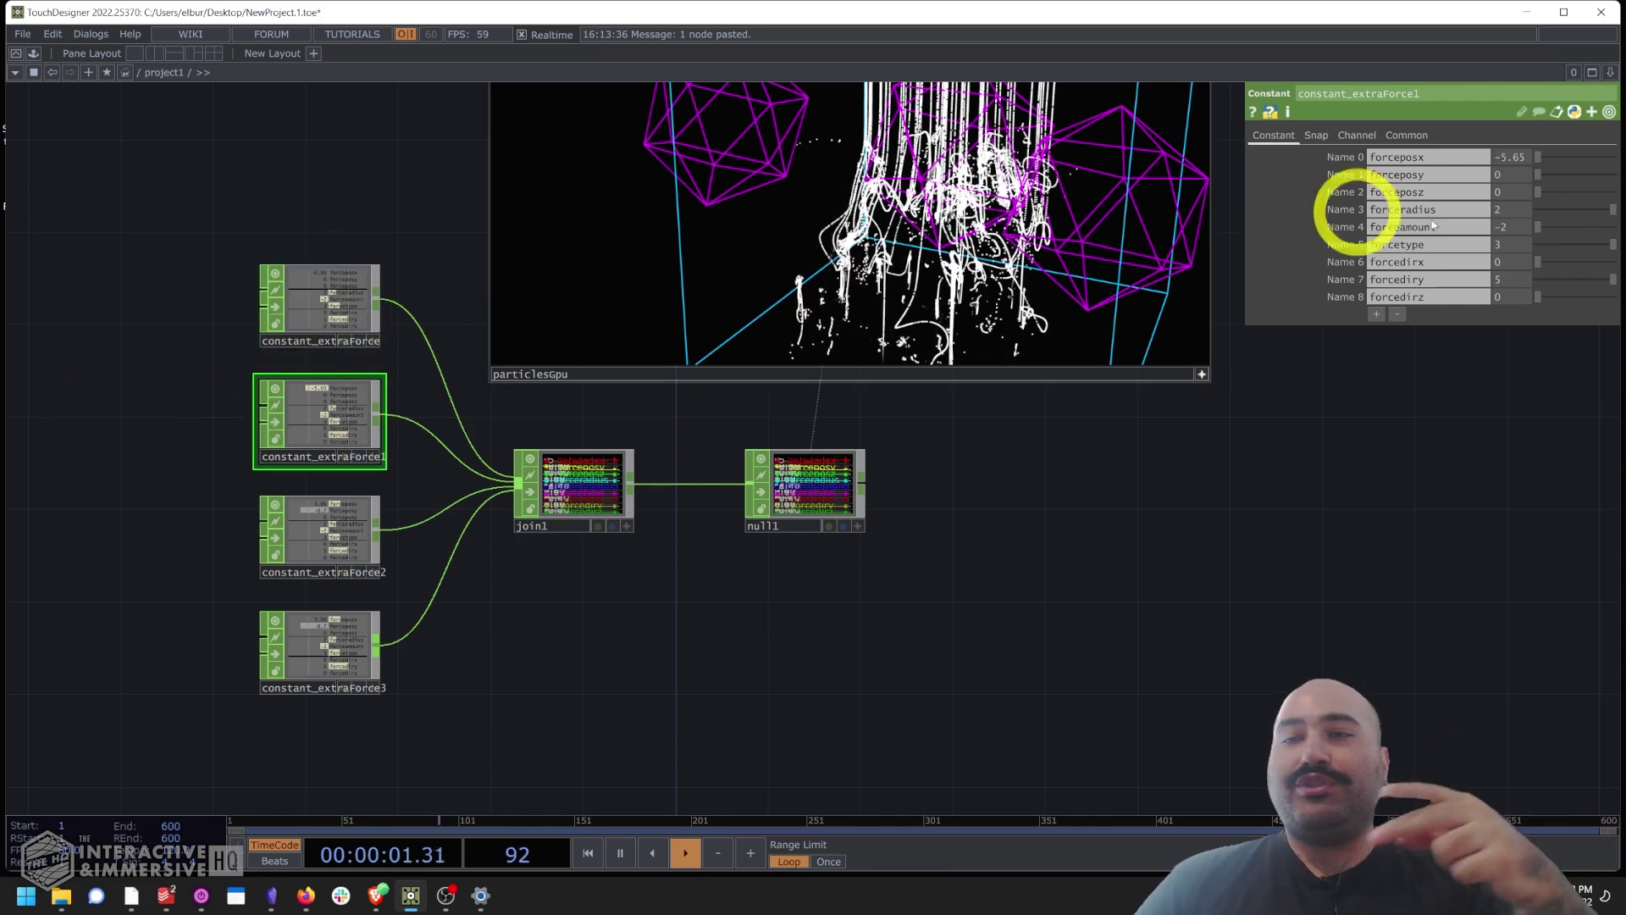
left_click(356, 536)
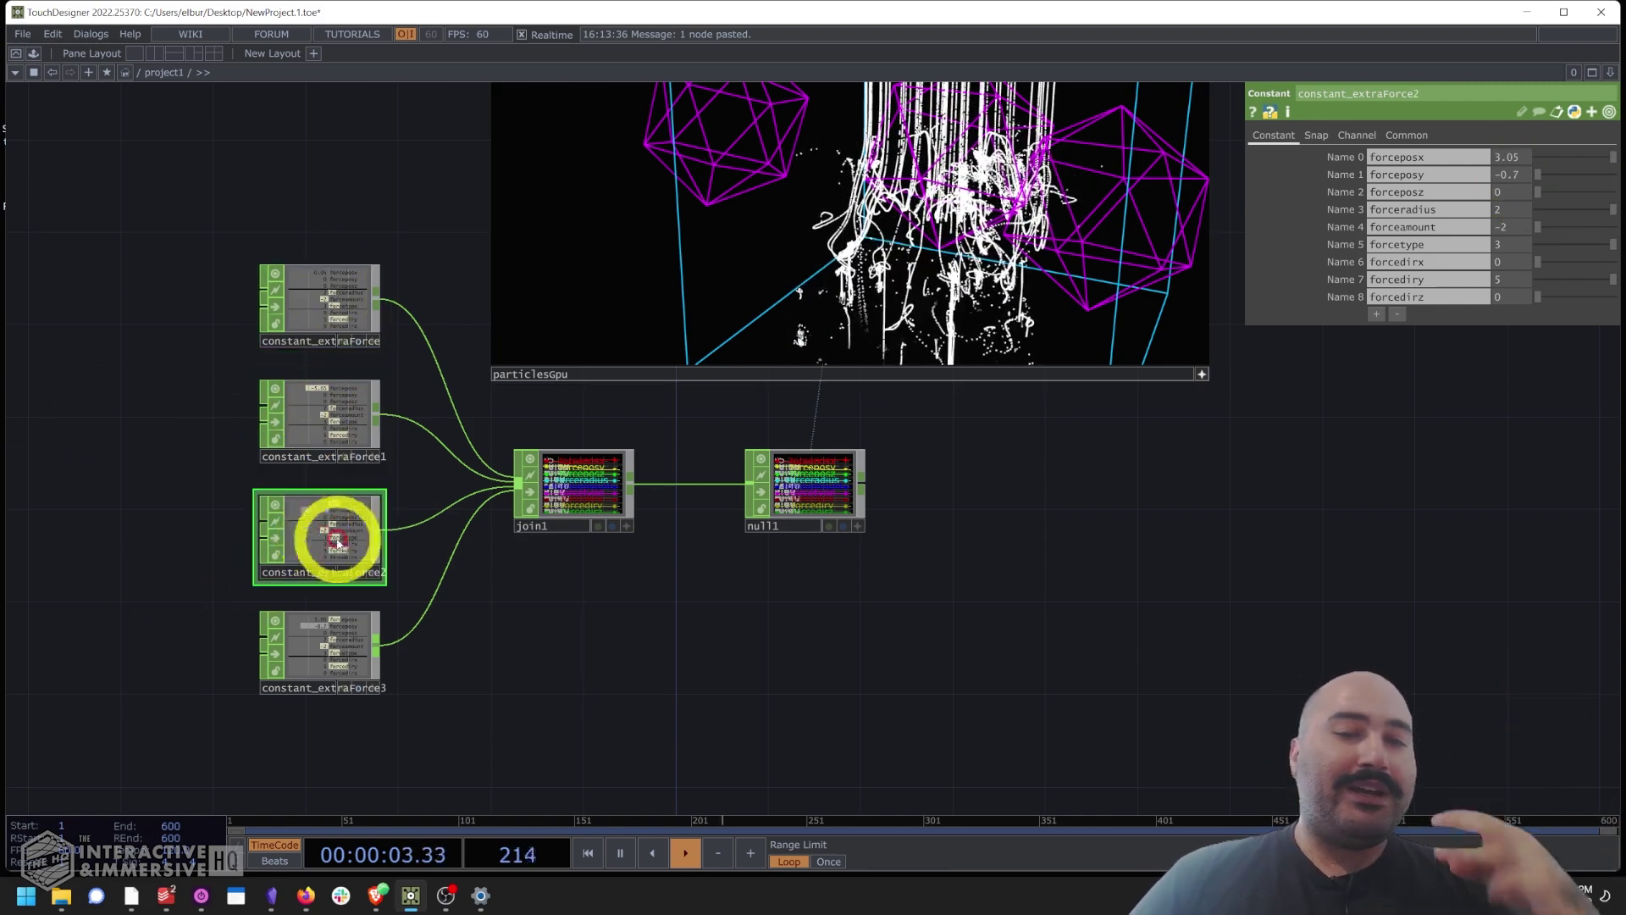
left_click(343, 645)
Reduce forceradius in constant_extraForce3 and set forceradius to 1 in constant_extraForce2.
left_click_drag(552, 697, 573, 745)
scroll(600, 647, "down", 2)
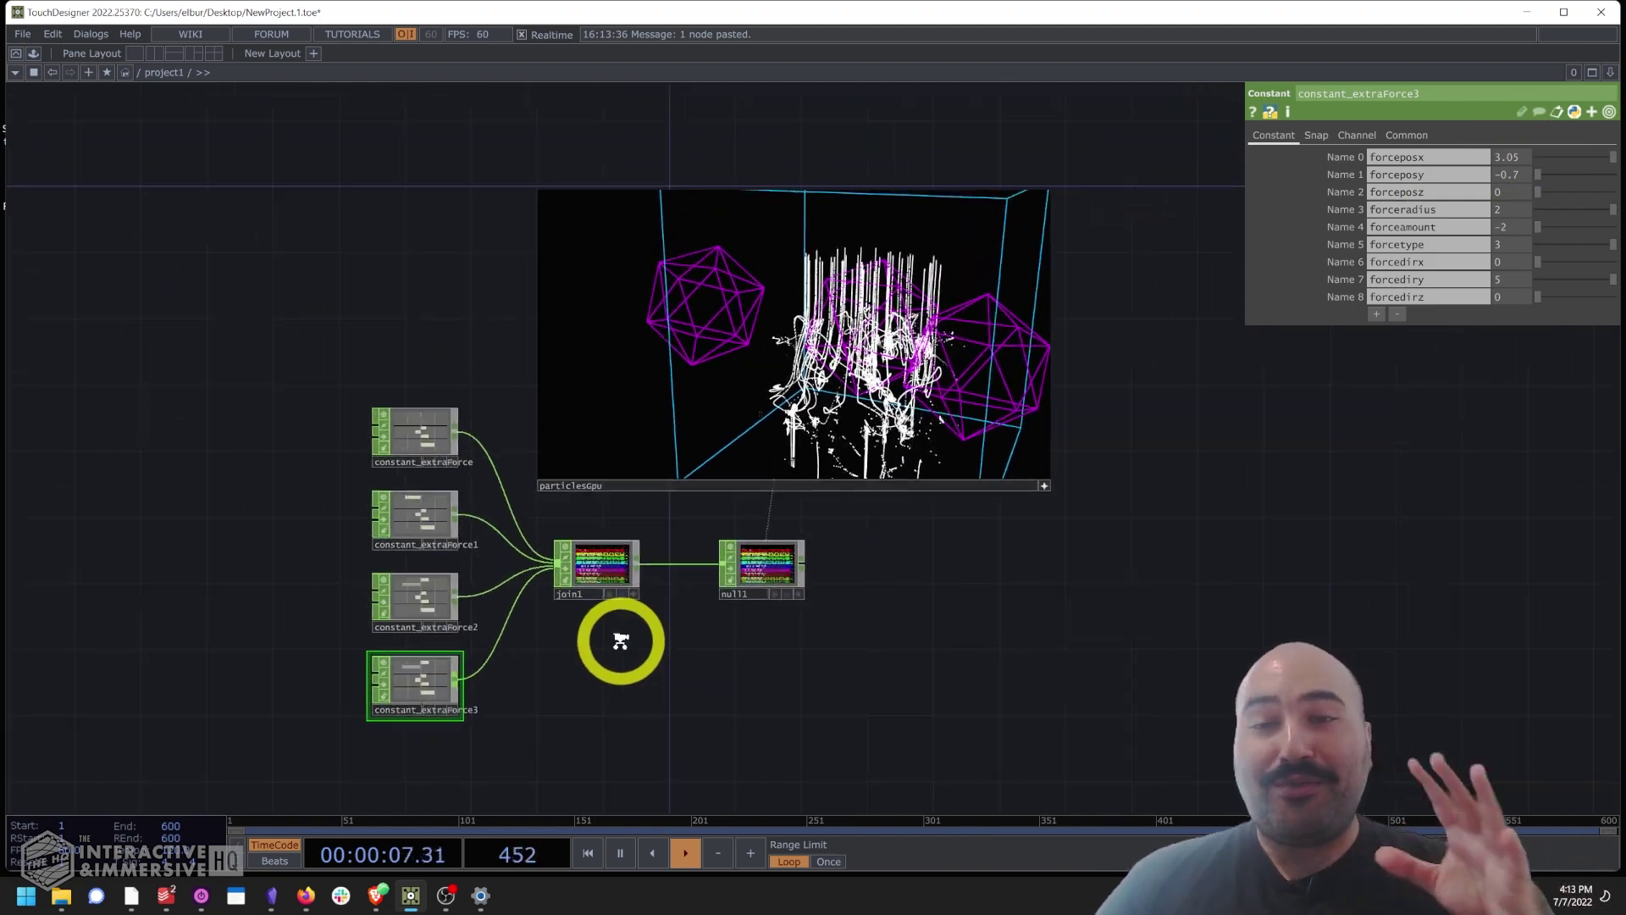
scroll(629, 638, "up", 2)
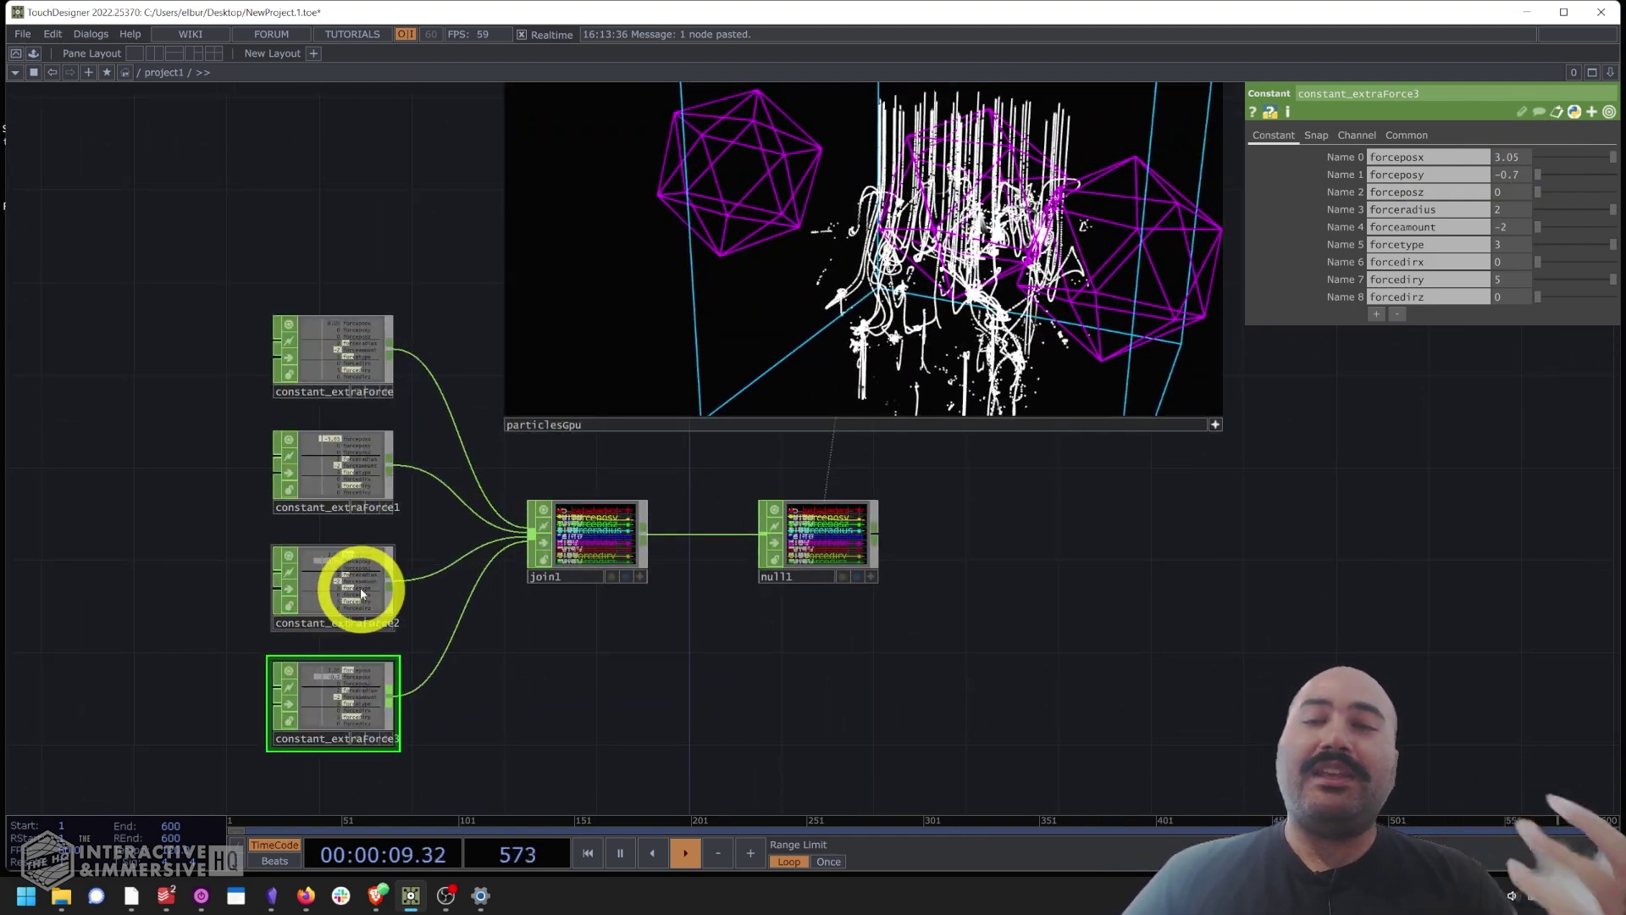
left_click_drag(1580, 208, 1589, 208)
left_click(360, 568)
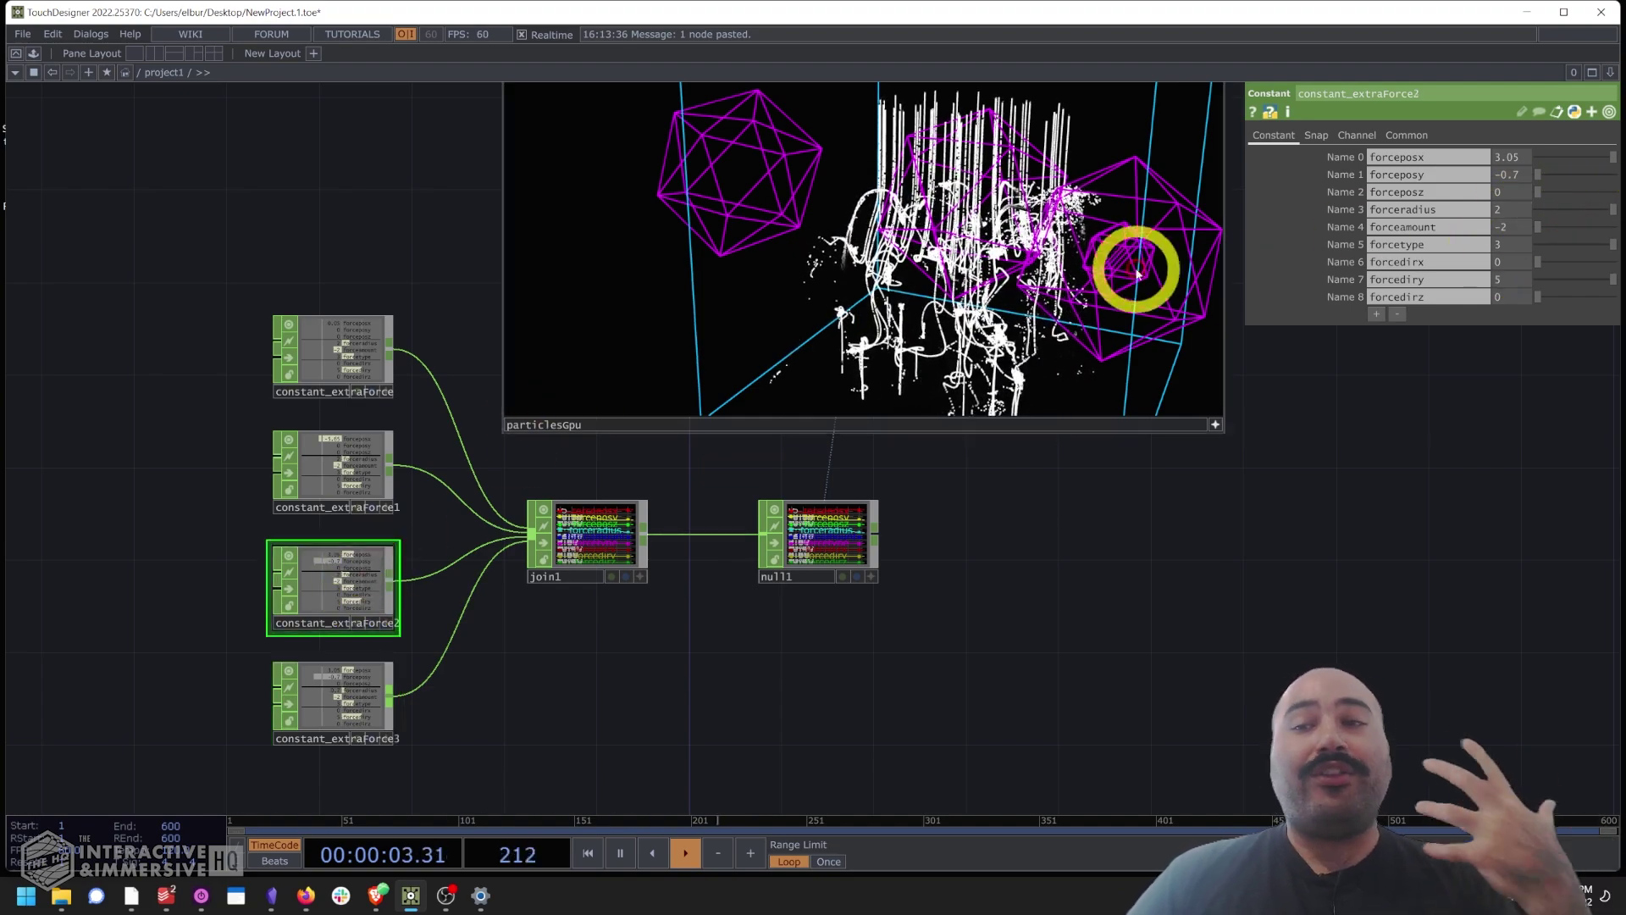
left_click_drag(1583, 210, 1621, 207)
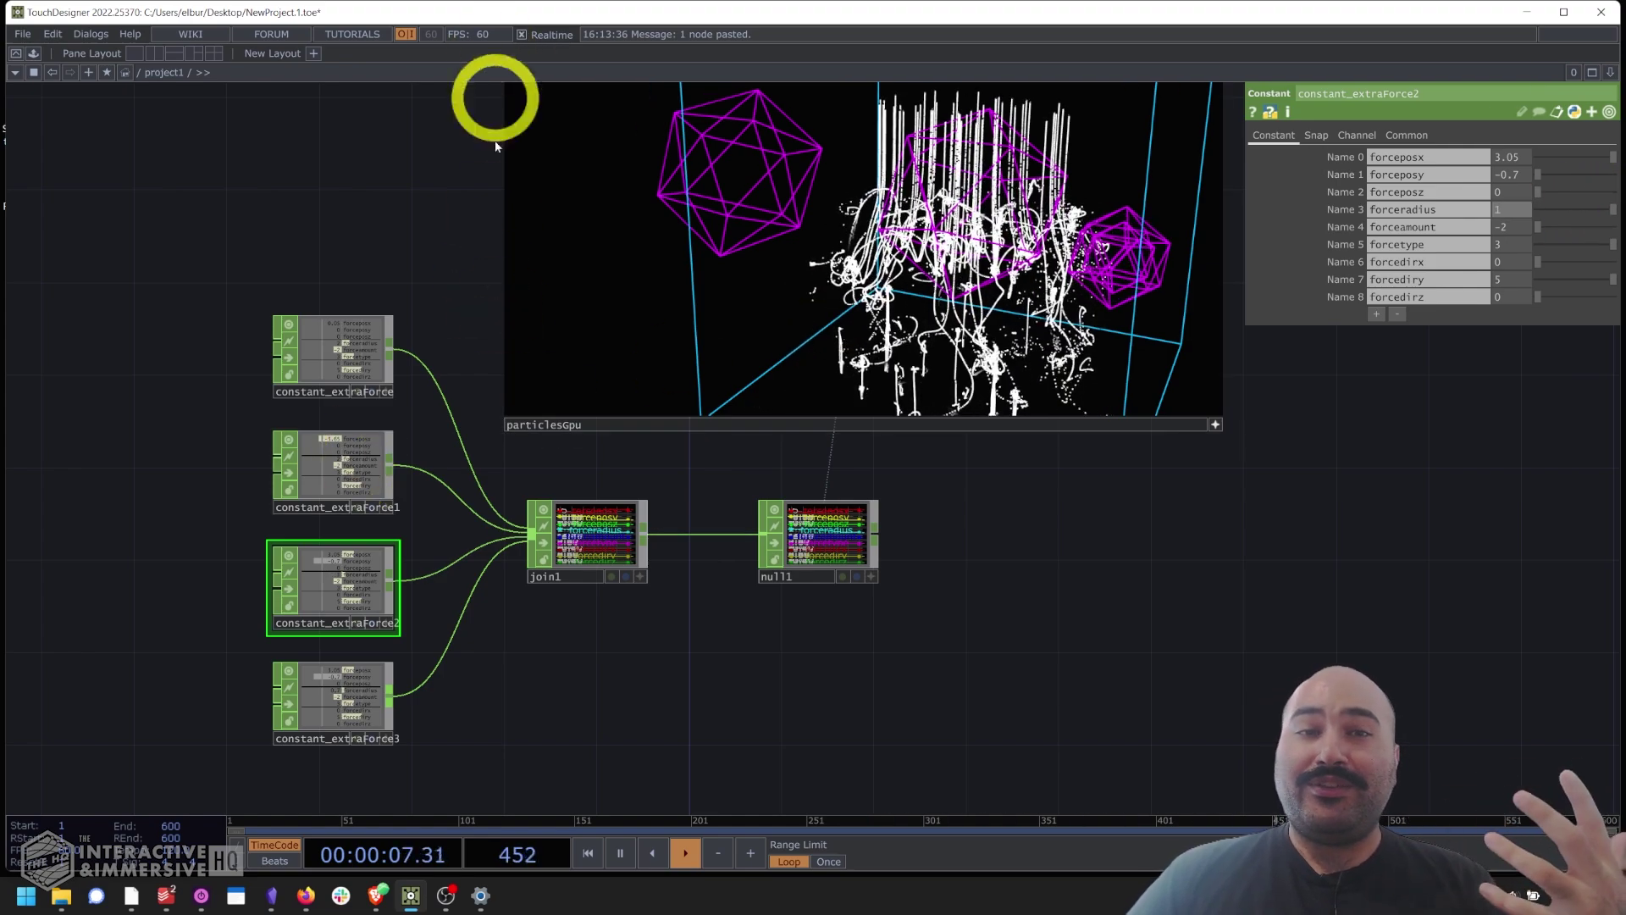
Check the particlesGpu parameters and set forcetype to 0.47 in constant_extraForce1.
left_click_drag(491, 225, 385, 325)
left_click(907, 282)
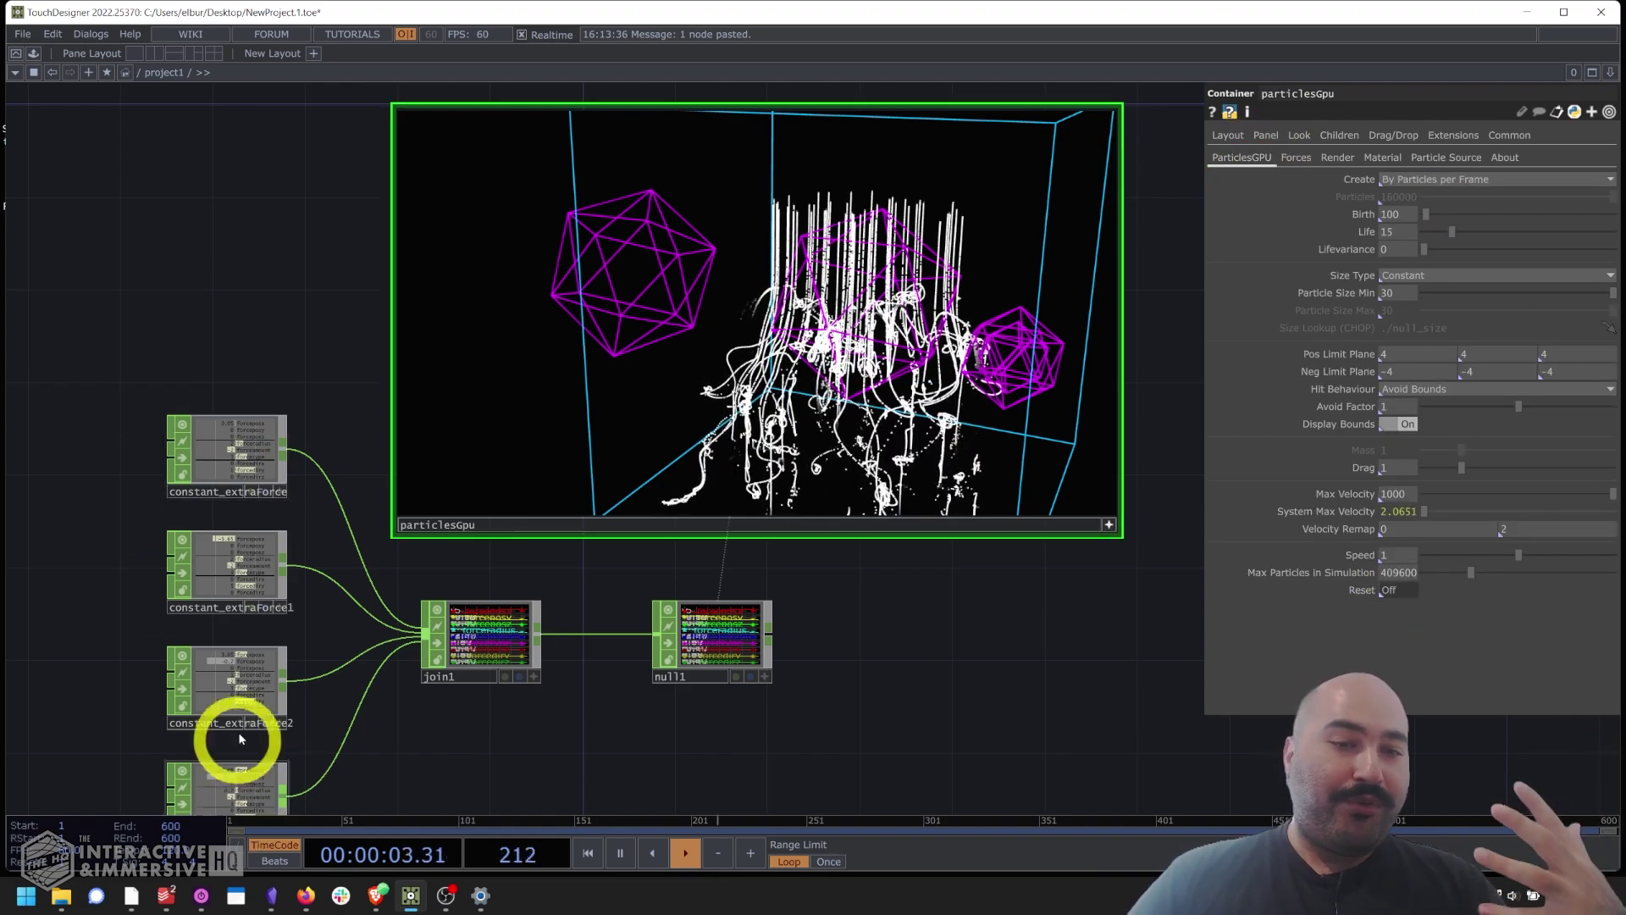
left_click(227, 559)
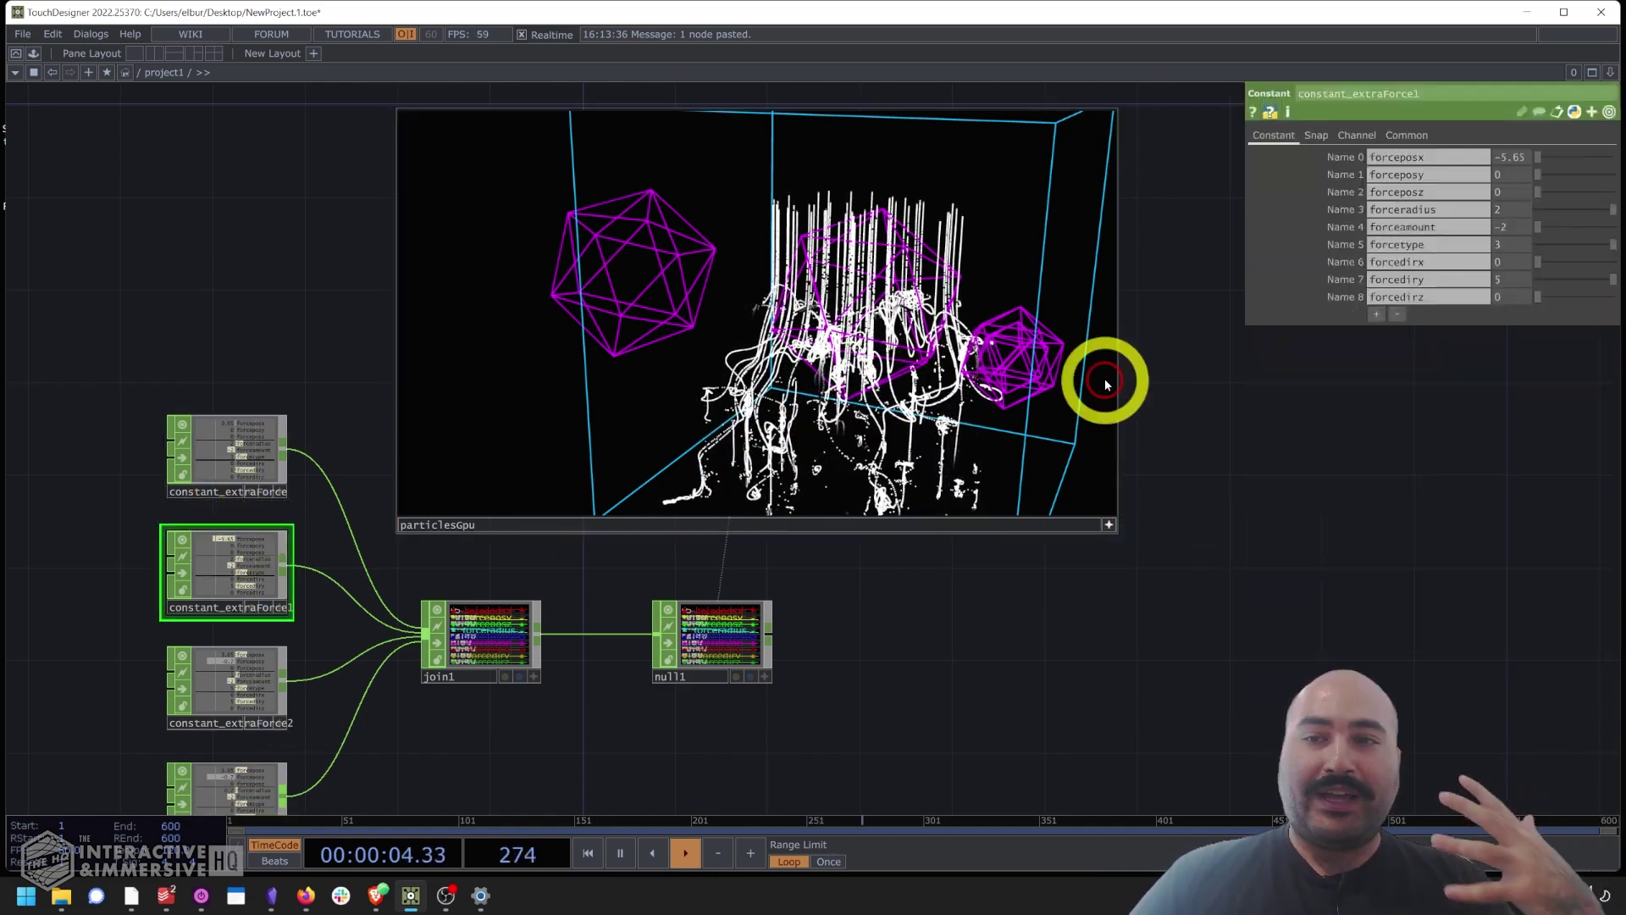
left_click(1573, 243)
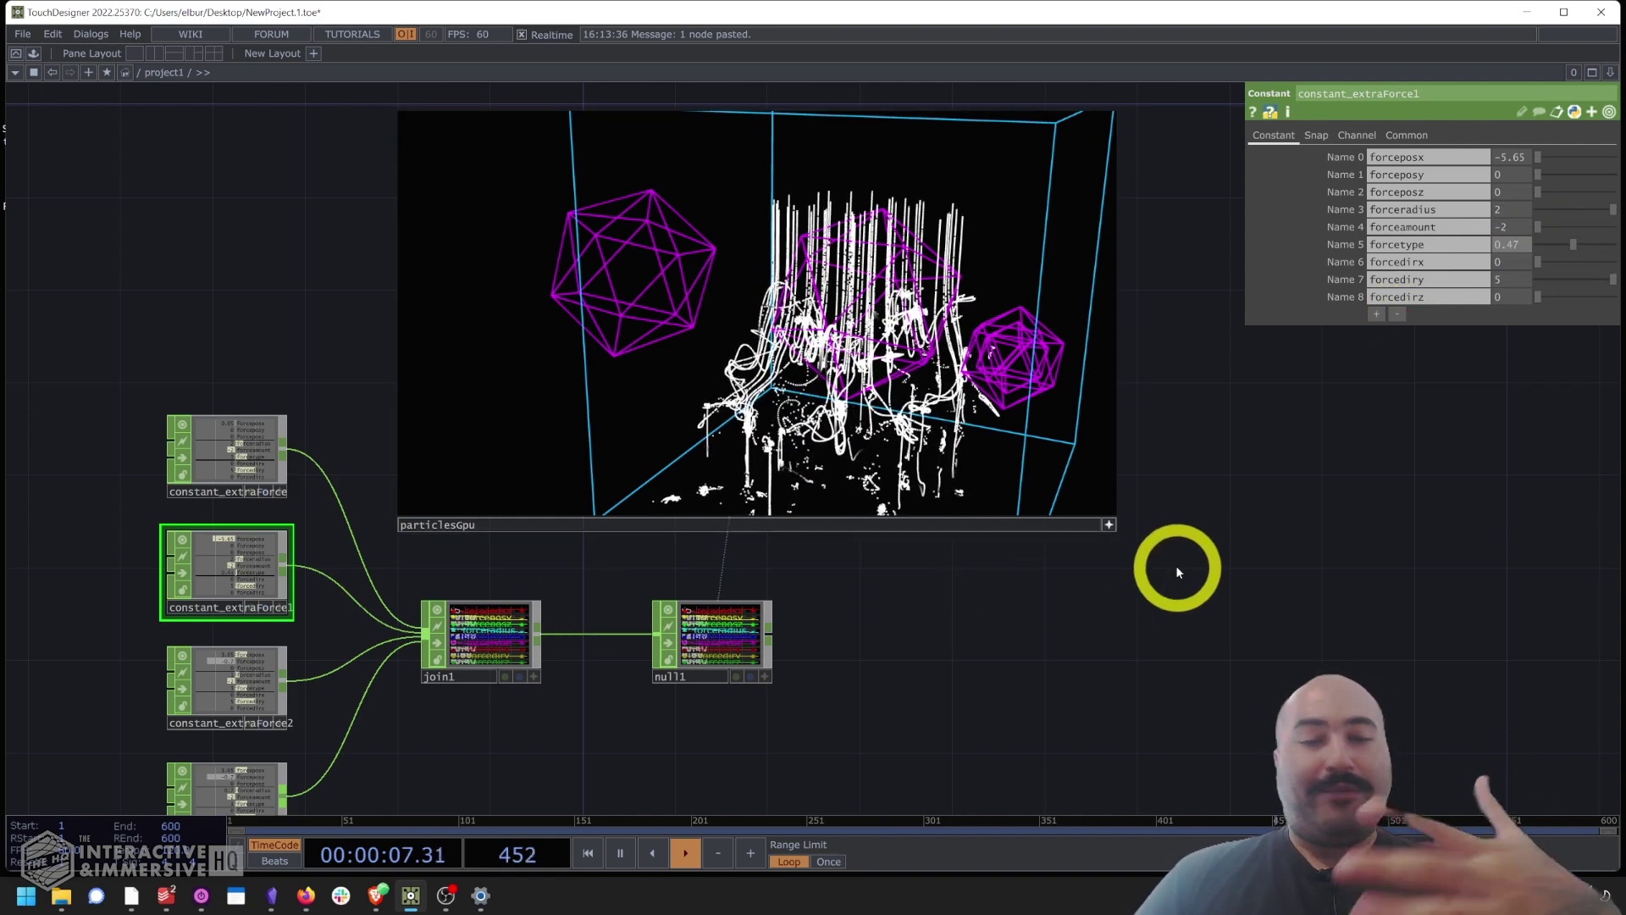